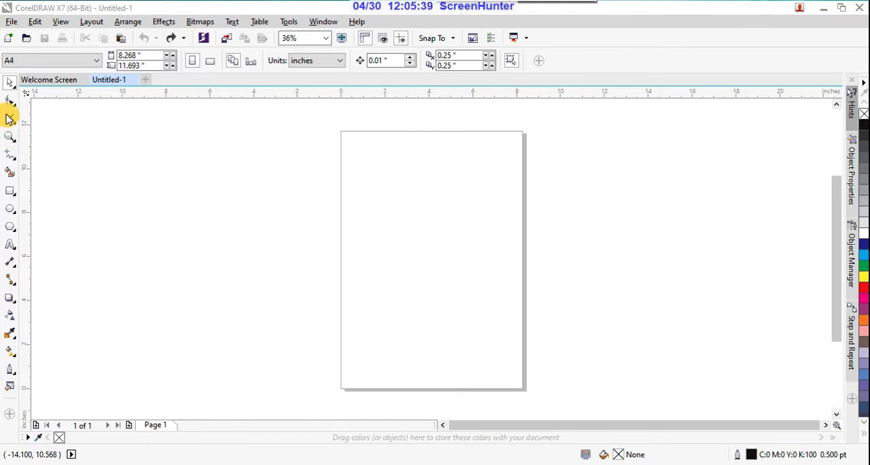
# Draw an open wavy curve about 7.0 by 2.7 inches to the left of the page with the Freehand tool.
pyautogui.click(11, 139)
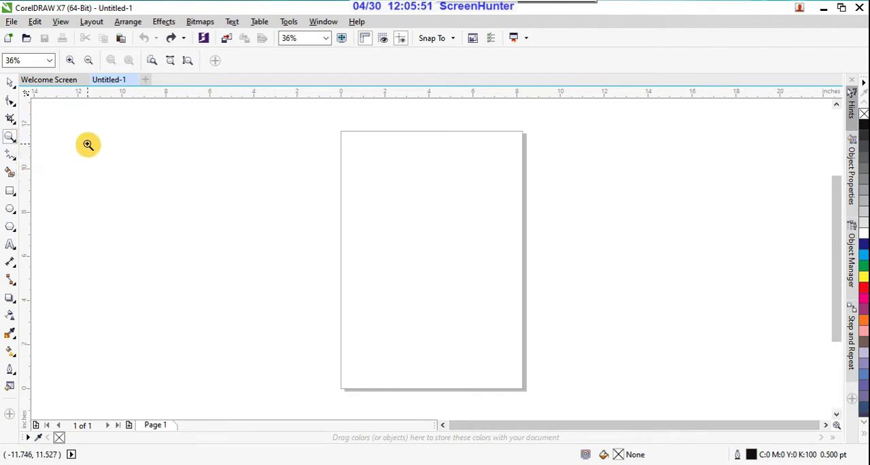
pyautogui.click(13, 163)
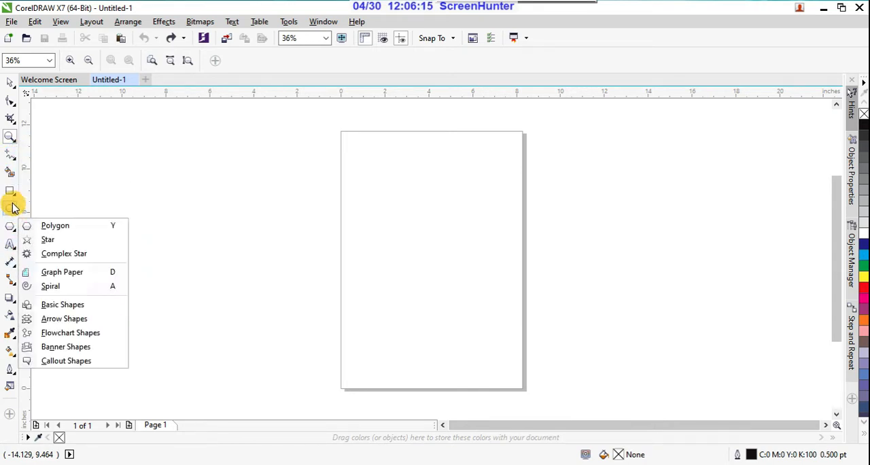
pyautogui.moveTo(13, 161)
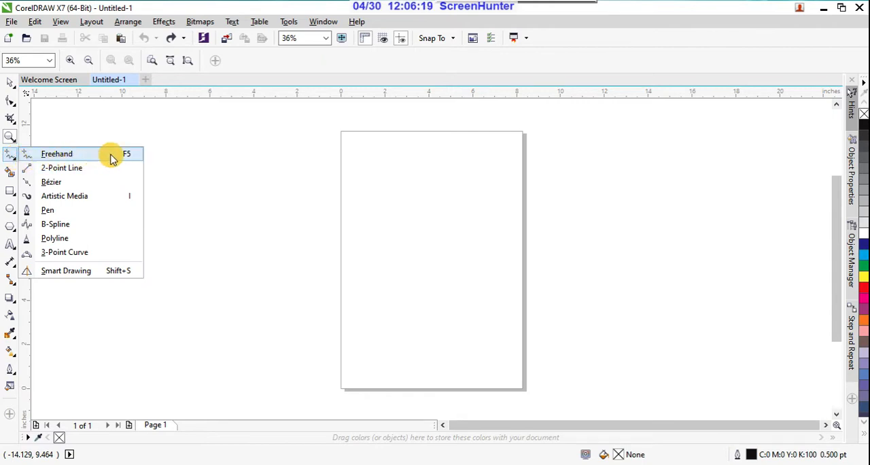
pyautogui.click(49, 159)
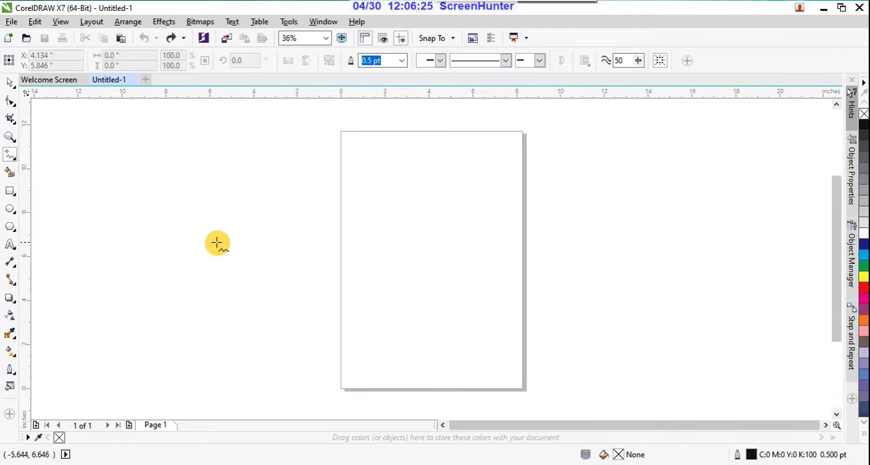
pyautogui.moveTo(155, 251)
pyautogui.mouseDown()
pyautogui.moveTo(189, 251)
pyautogui.moveTo(191, 241)
pyautogui.moveTo(206, 258)
pyautogui.moveTo(212, 246)
pyautogui.moveTo(221, 270)
pyautogui.moveTo(263, 261)
pyautogui.moveTo(283, 286)
pyautogui.moveTo(309, 262)
pyautogui.moveTo(307, 243)
pyautogui.moveTo(260, 226)
pyautogui.mouseUp()
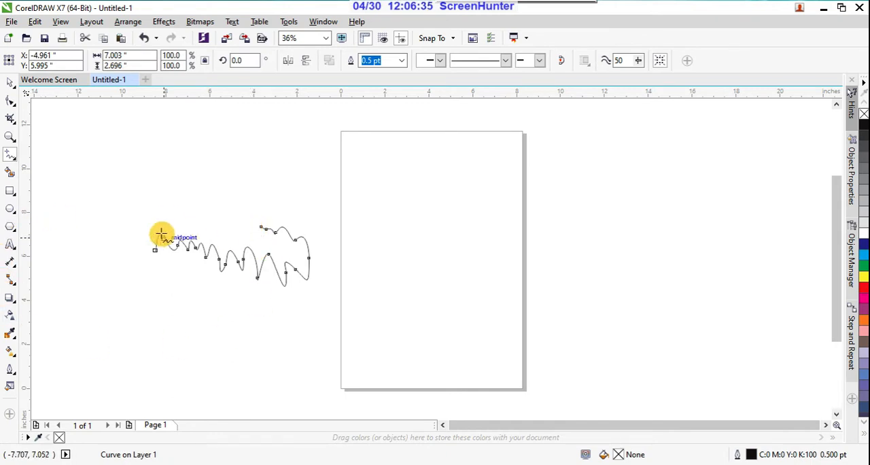
pyautogui.scroll(4, 183, 255)
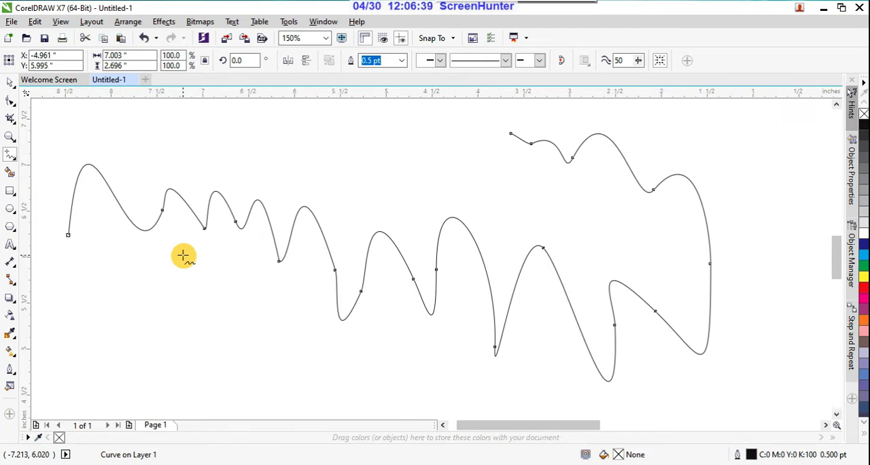
pyautogui.scroll(-2, 184, 256)
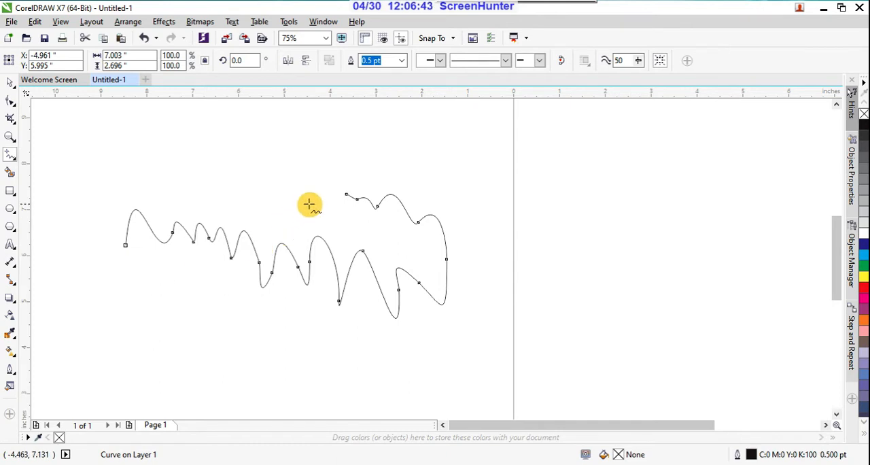
pyautogui.scroll(-1, 88, 253)
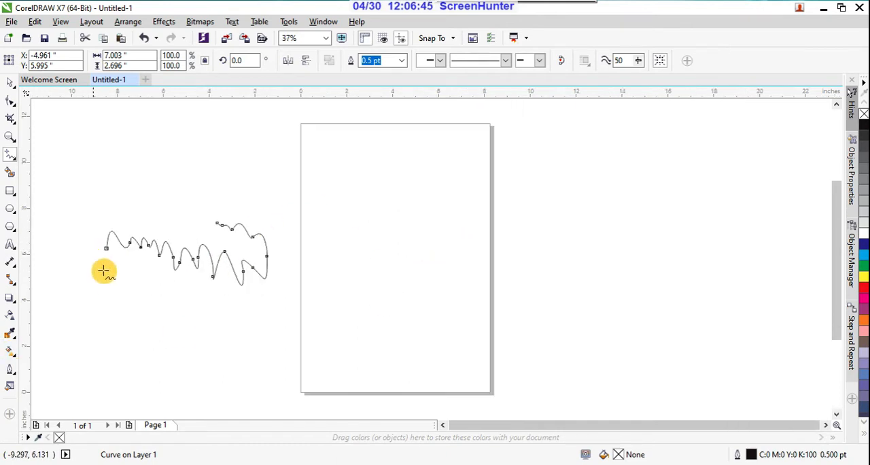
# Draw a closed wavy freehand shape about 6.7 by 3.4 inches on the page and fill it with red.
pyautogui.moveTo(308, 287)
pyautogui.mouseDown()
pyautogui.moveTo(333, 291)
pyautogui.moveTo(346, 285)
pyautogui.moveTo(423, 312)
pyautogui.moveTo(445, 313)
pyautogui.moveTo(457, 293)
pyautogui.moveTo(453, 261)
pyautogui.moveTo(413, 239)
pyautogui.moveTo(333, 250)
pyautogui.moveTo(307, 287)
pyautogui.mouseUp()
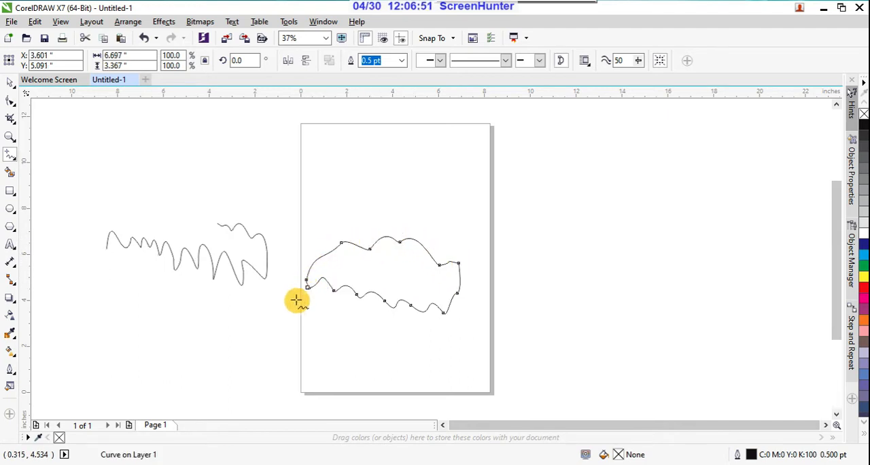
pyautogui.click(10, 83)
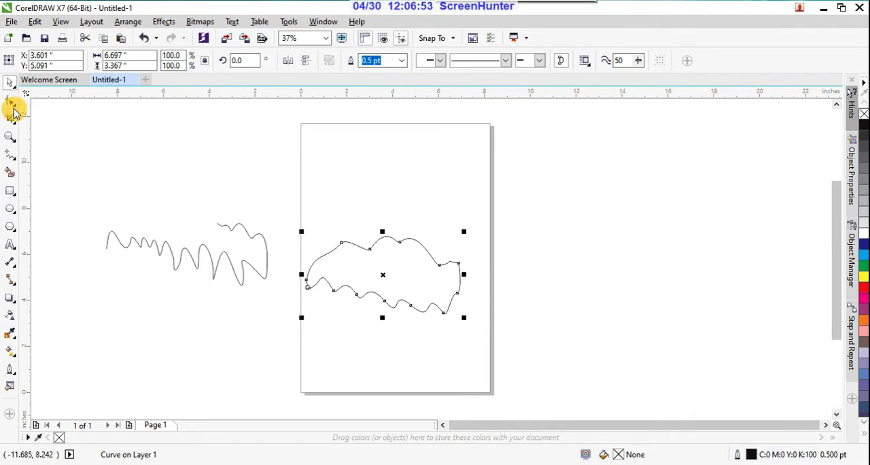
pyautogui.click(865, 289)
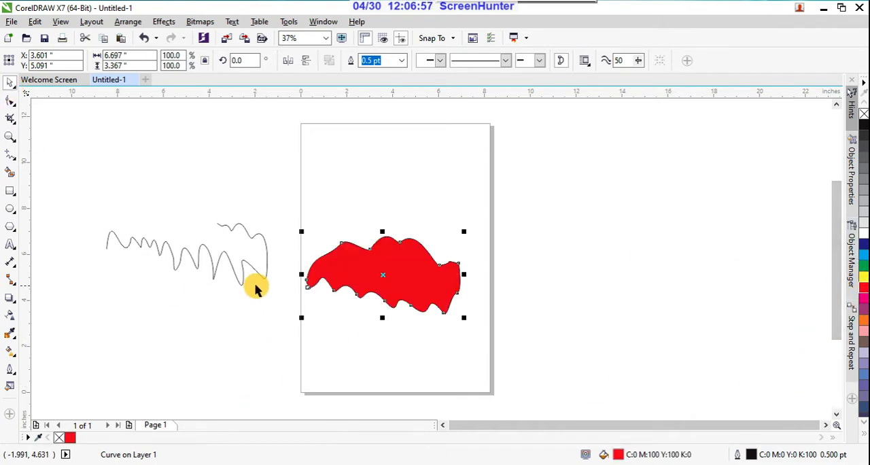
pyautogui.scroll(3, 293, 288)
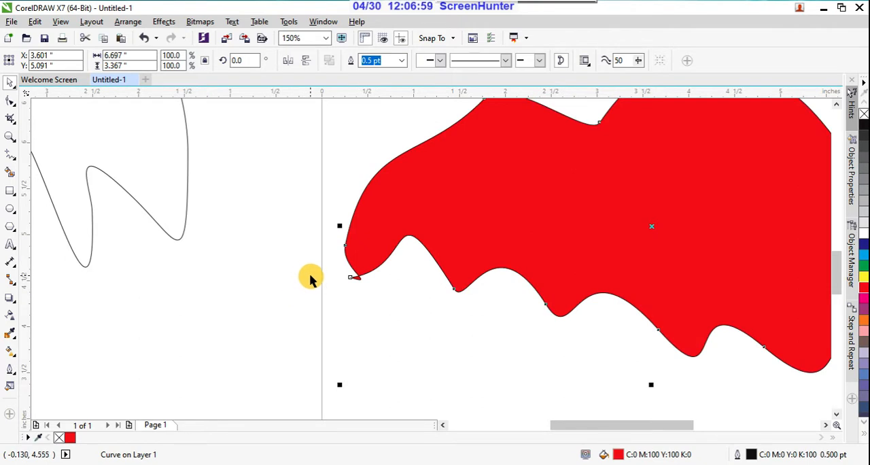
pyautogui.scroll(-3, 364, 296)
# Apply the purple fill (C:20 M:80 Y:0 K:20) to the open wavy curve beside the page.
pyautogui.click(324, 286)
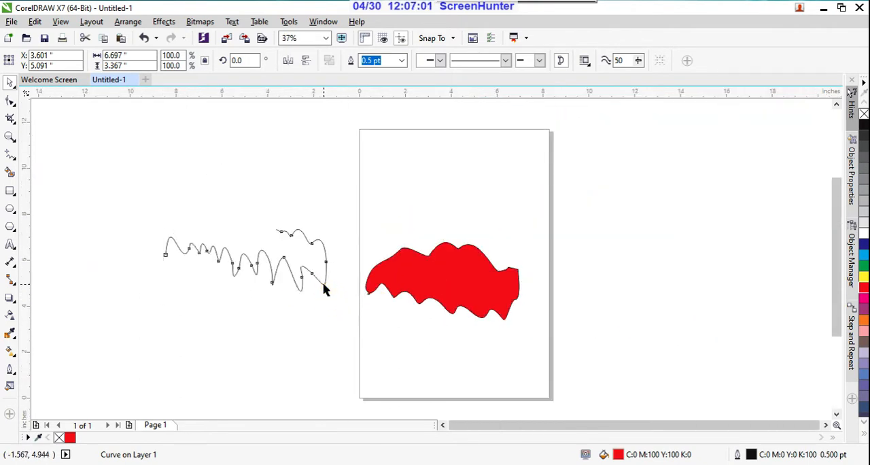
pyautogui.click(863, 308)
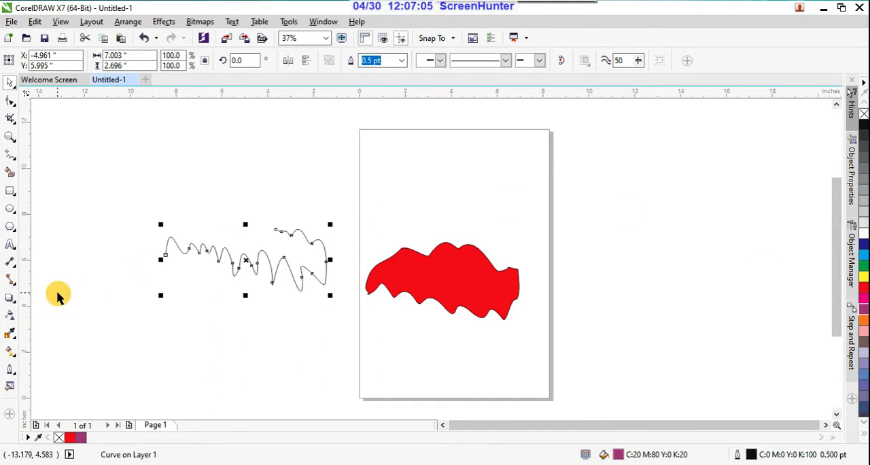
pyautogui.scroll(2, 148, 261)
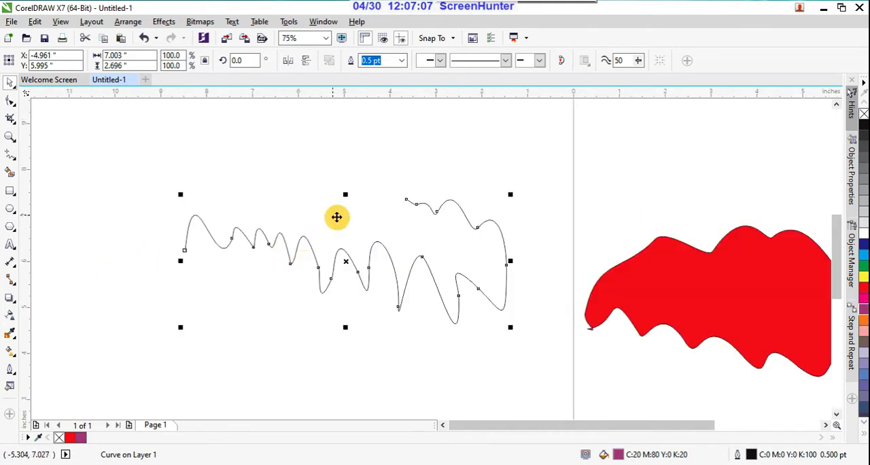
# Close the wavy curve with the Shape tool by extending its upper end node and joining the start node to it.
pyautogui.click(10, 103)
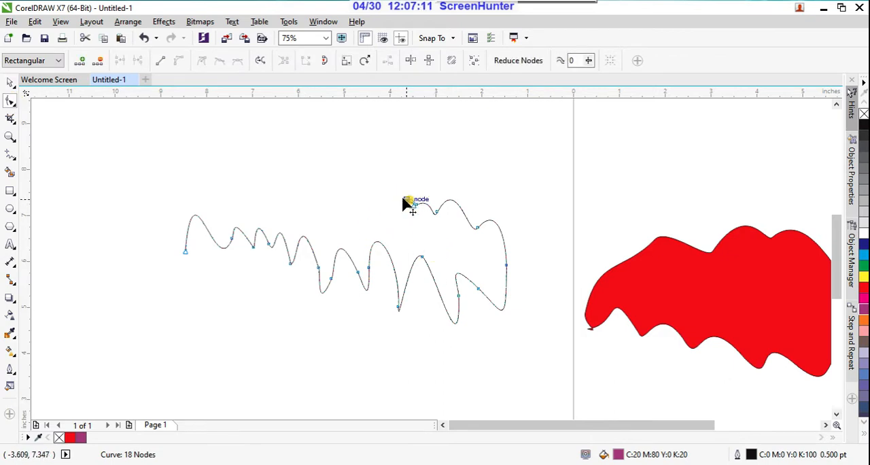
pyautogui.moveTo(410, 201); pyautogui.dragTo(327, 201)
pyautogui.moveTo(185, 249); pyautogui.dragTo(326, 203)
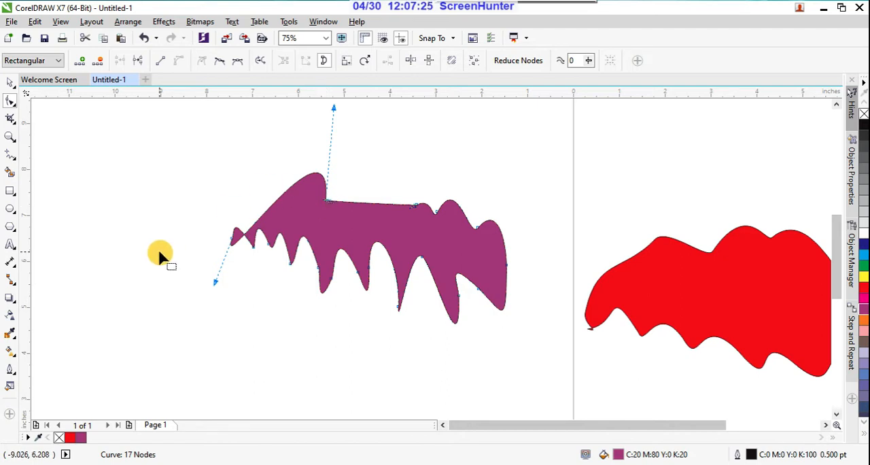
# Undo the node edits, both fills and both freehand curves until the drawing is empty.
pyautogui.hotkey('ctrl', 'z')
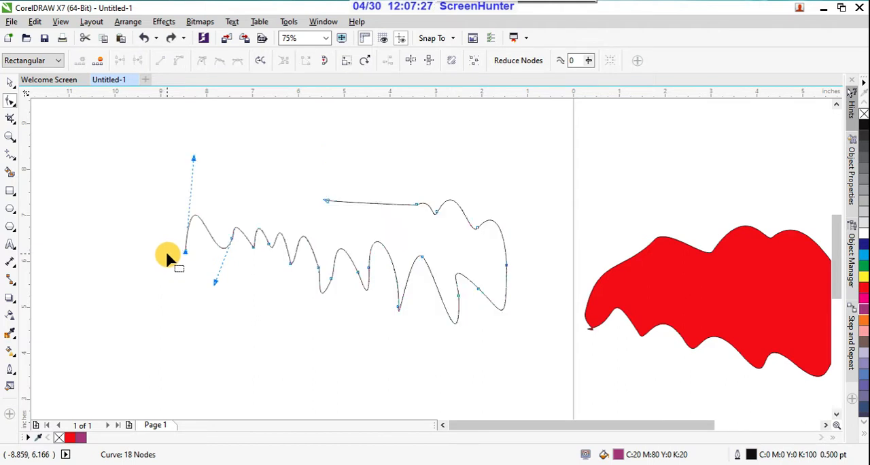
pyautogui.hotkey('ctrl', 'z')
pyautogui.hotkey('ctrl', 'z')
pyautogui.hotkey('ctrl', 'z')
pyautogui.hotkey('ctrl', 'z')
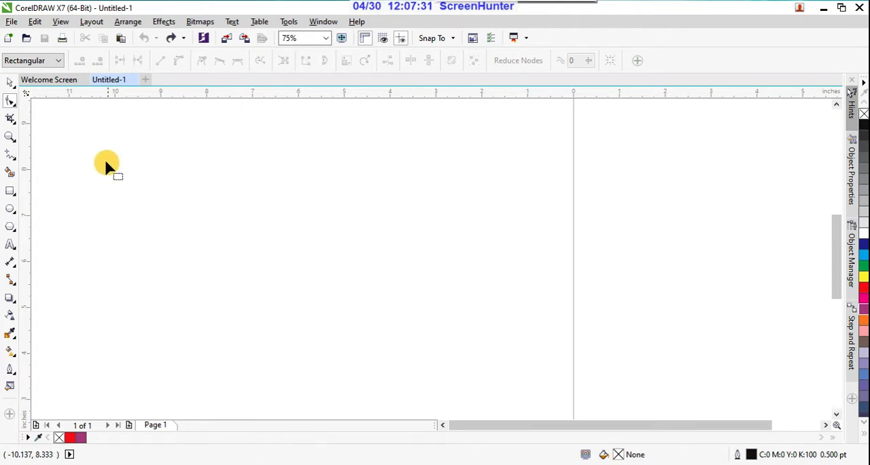
# Set the default graphic outline width to 3.0 pt and draw an open wavy freehand curve about 5.25 by 1.21 inches.
pyautogui.click(13, 160)
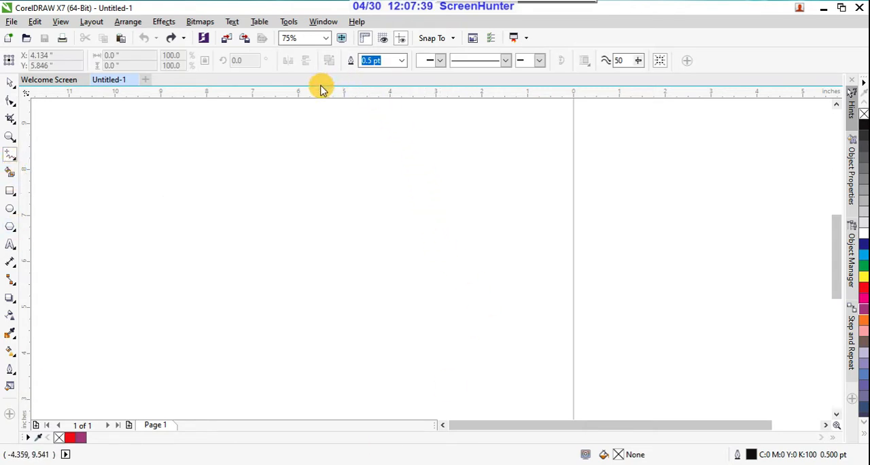
pyautogui.click(401, 62)
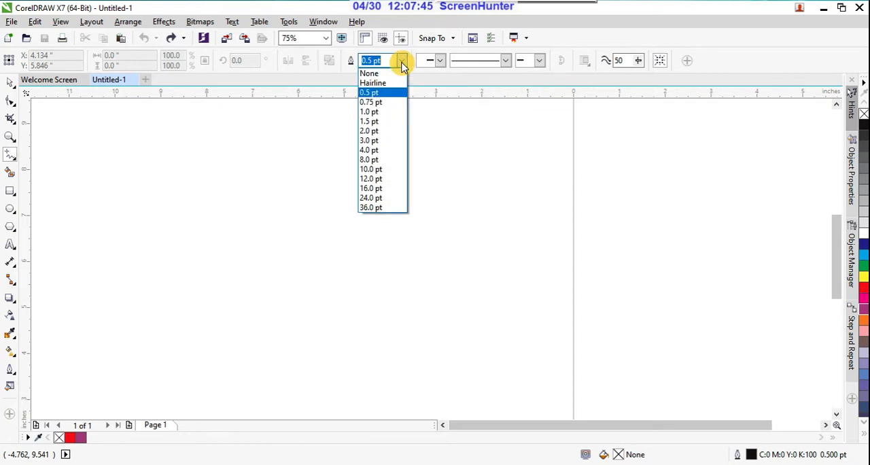
pyautogui.click(373, 140)
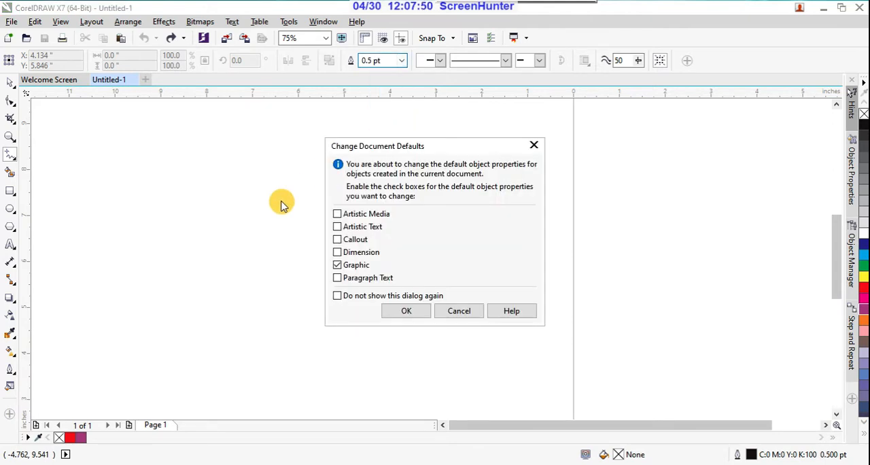
pyautogui.click(407, 311)
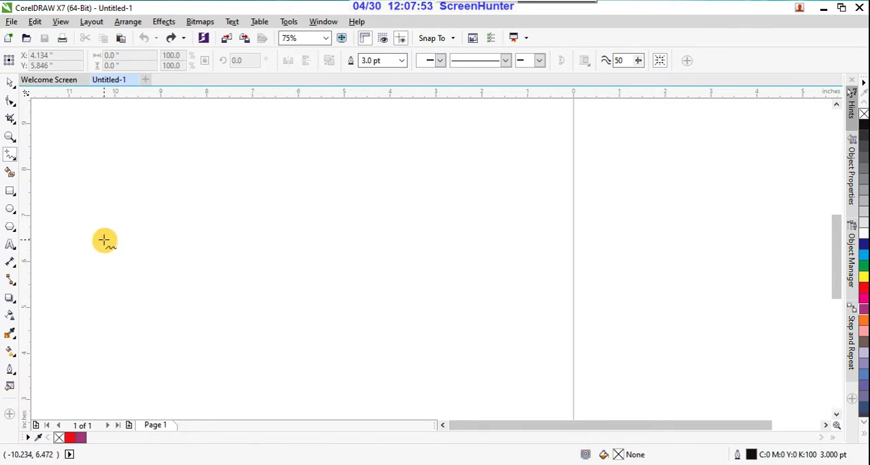
pyautogui.moveTo(109, 241)
pyautogui.mouseDown()
pyautogui.moveTo(182, 252)
pyautogui.moveTo(235, 268)
pyautogui.moveTo(296, 262)
pyautogui.moveTo(348, 218)
pyautogui.mouseUp()
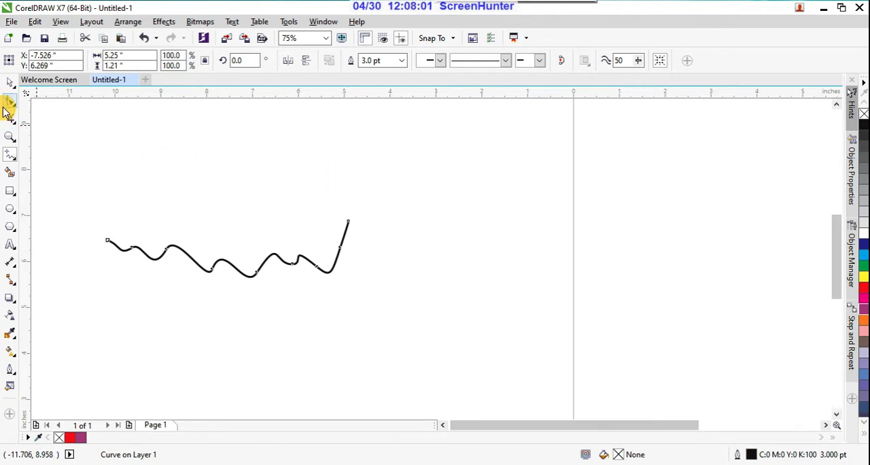
# Try three start arrowheads on the curve: the solid triangle Arrowhead 4, the small blunt pointed one and the feathered Arrowhead 10.
pyautogui.click(442, 62)
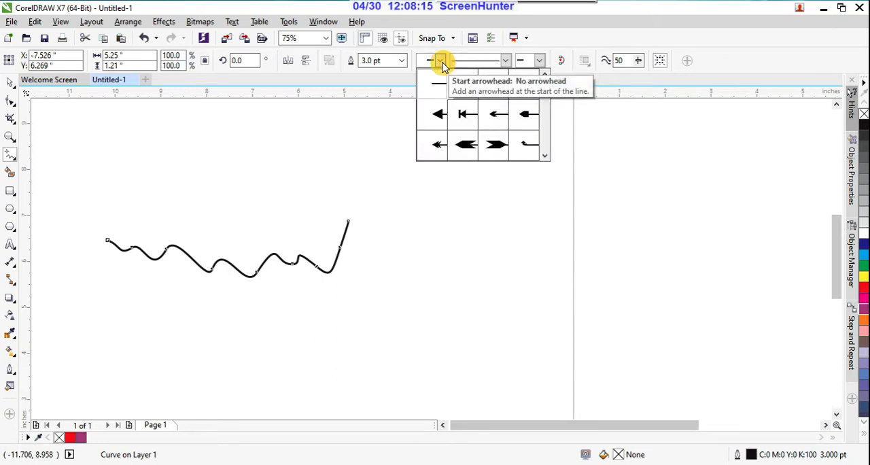
pyautogui.click(439, 114)
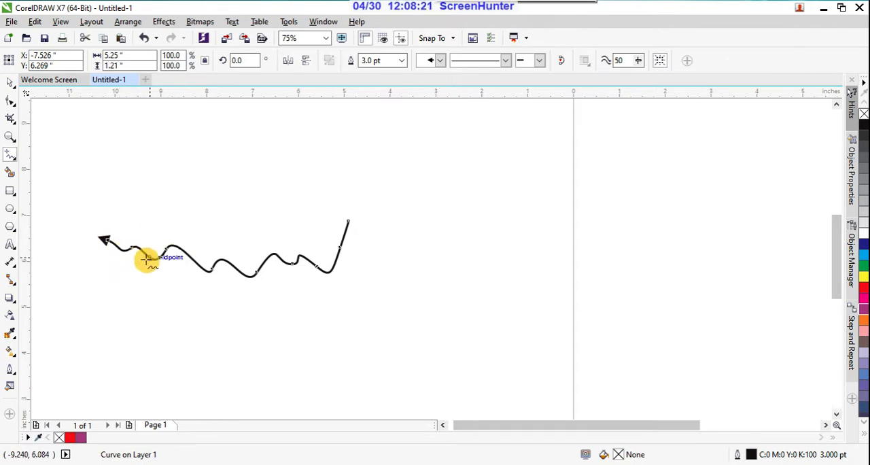
pyautogui.click(440, 62)
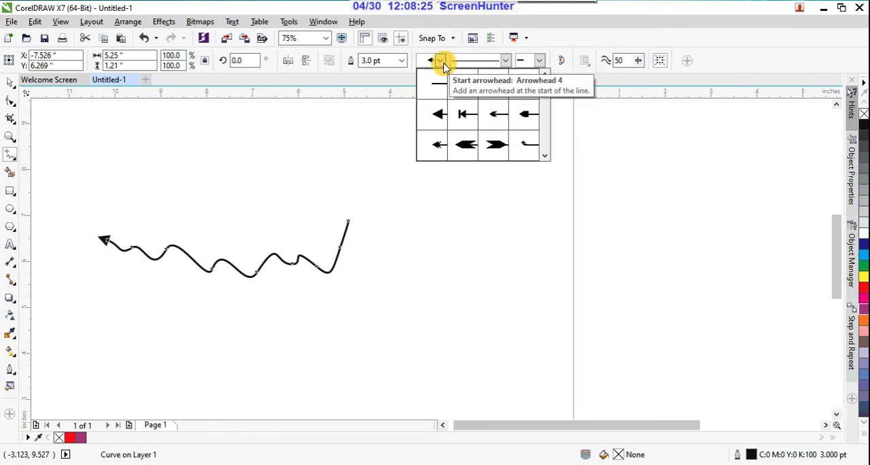
pyautogui.click(525, 117)
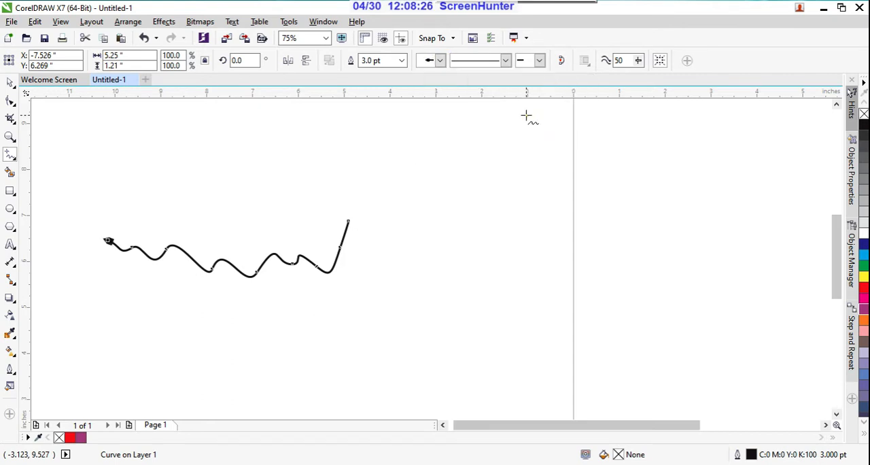
pyautogui.click(439, 62)
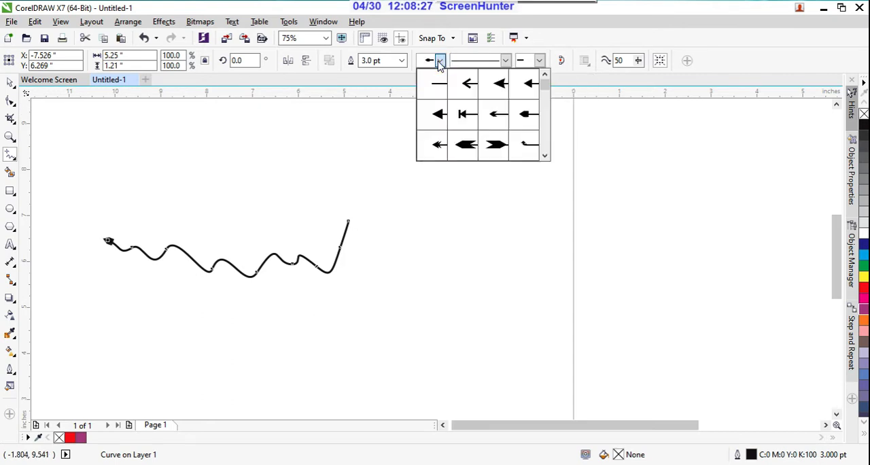
pyautogui.click(483, 146)
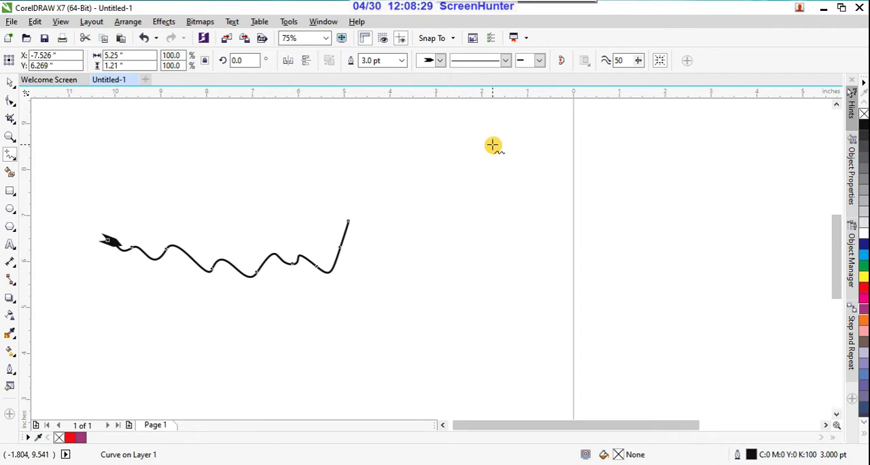
# Set the curve's start arrowhead to the large solid circle.
pyautogui.click(440, 61)
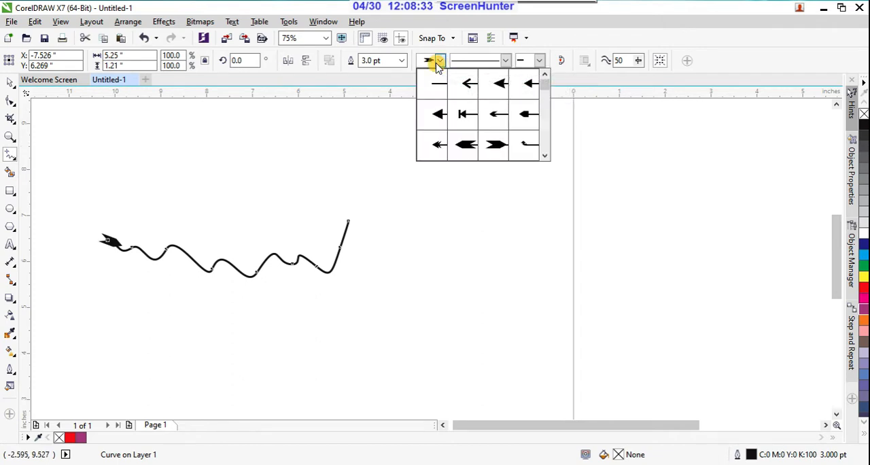
pyautogui.moveTo(547, 88); pyautogui.dragTo(549, 123)
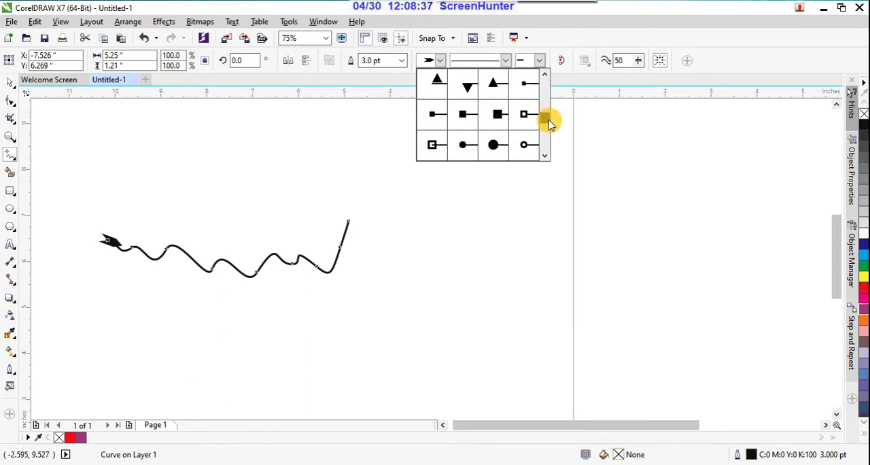
pyautogui.click(494, 145)
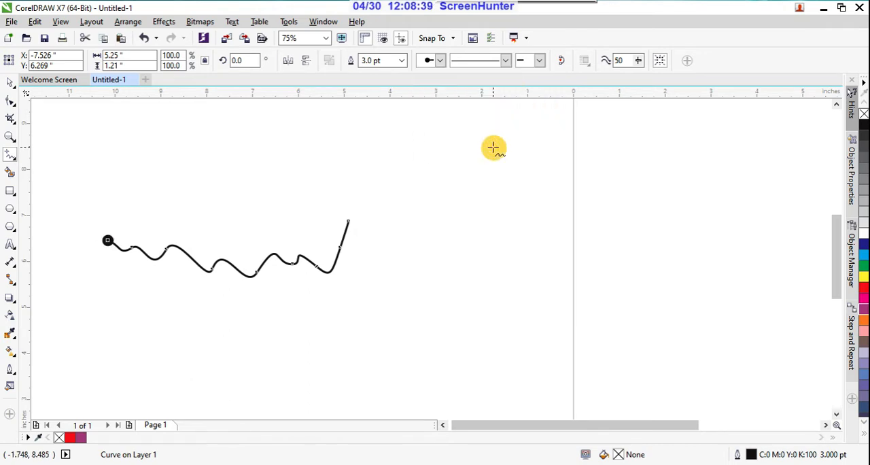
# Try a mixed dot-and-dash line style on the freehand curve.
pyautogui.click(507, 63)
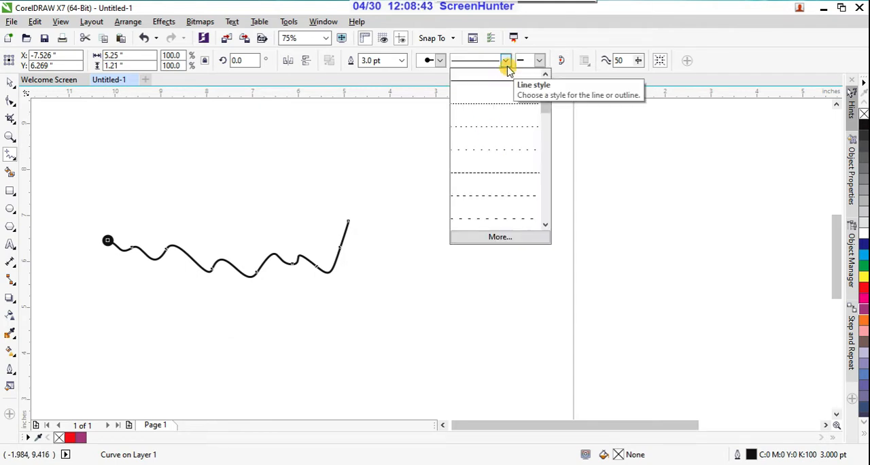
pyautogui.click(506, 63)
pyautogui.click(440, 61)
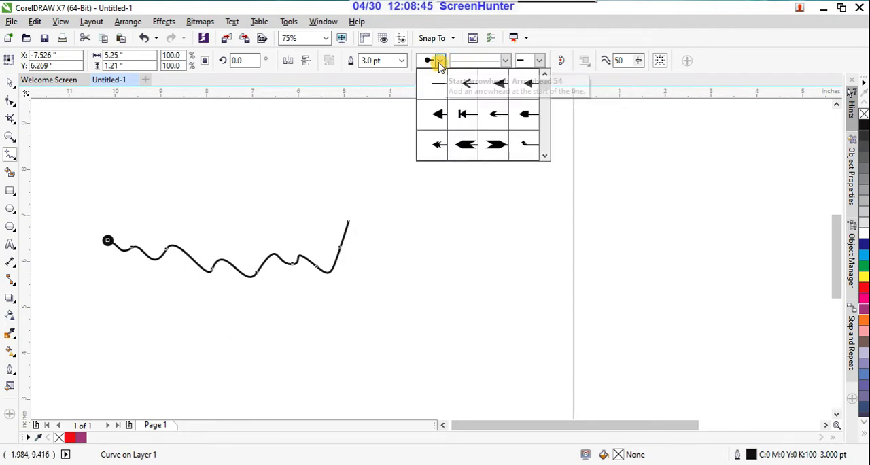
pyautogui.click(506, 61)
pyautogui.click(507, 61)
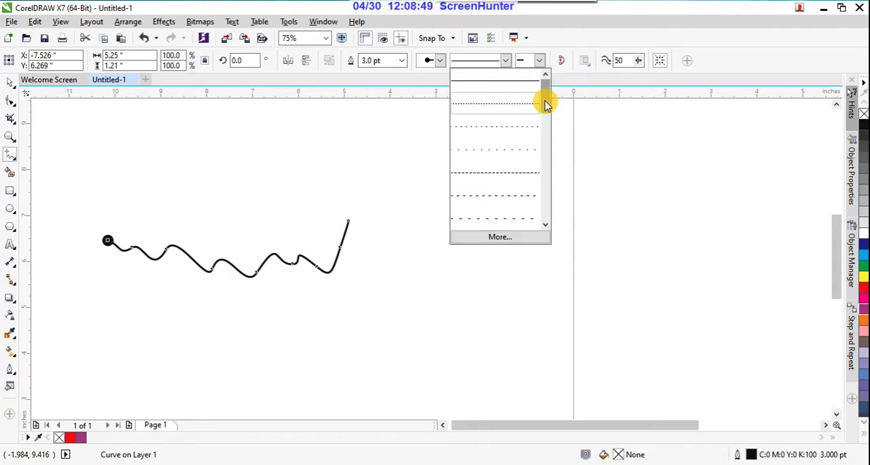
pyautogui.moveTo(546, 102); pyautogui.dragTo(548, 216)
pyautogui.click(508, 152)
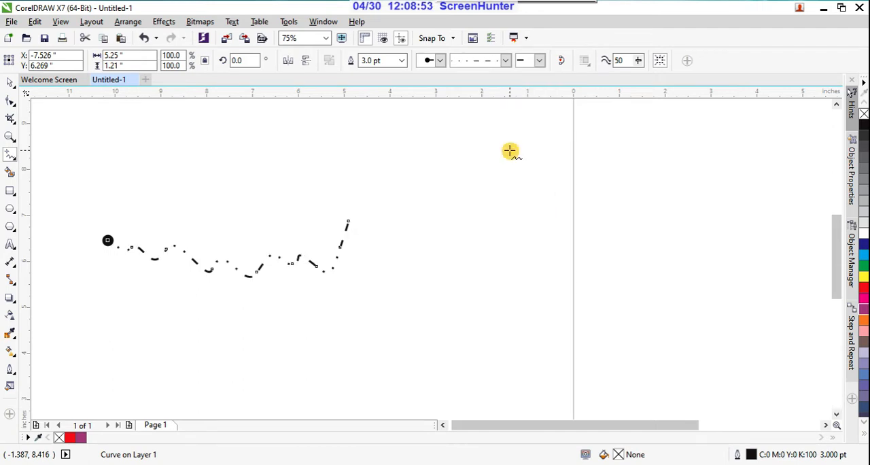
# Set the curve's line style to an evenly dashed line.
pyautogui.click(508, 64)
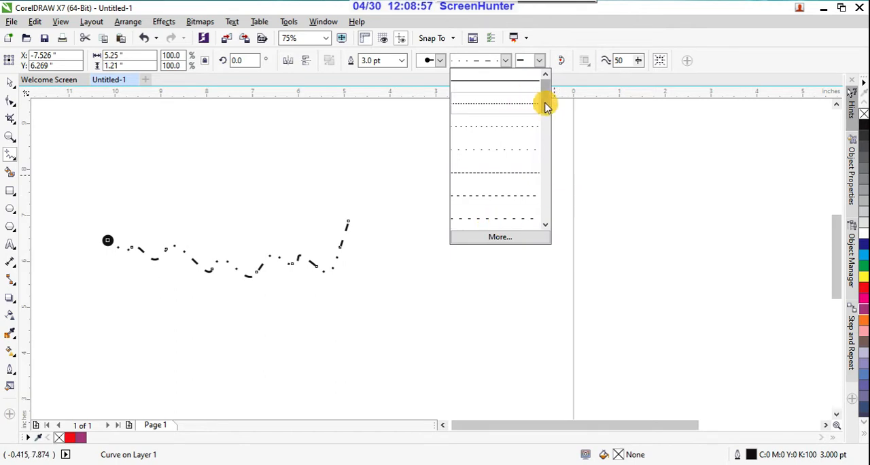
pyautogui.moveTo(547, 105); pyautogui.dragTo(549, 221)
pyautogui.click(528, 220)
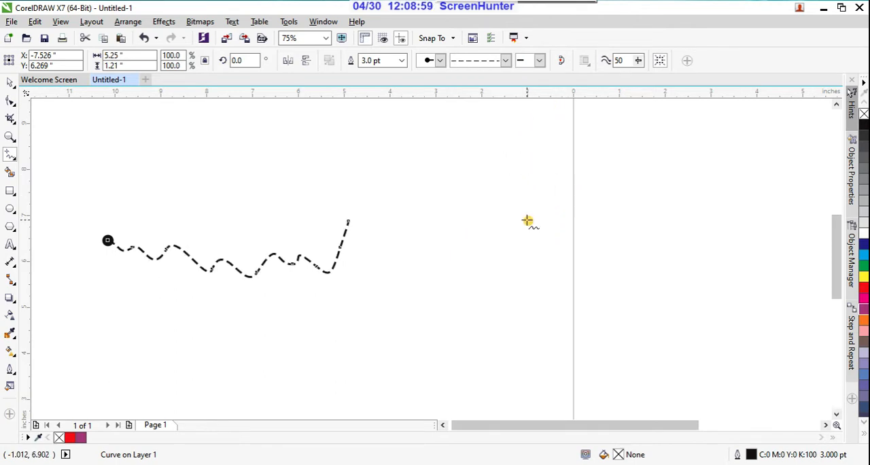
# Edit the dashed line style by widening the gap, restore its original spacing, and add it to the line styles.
pyautogui.click(506, 61)
pyautogui.click(500, 238)
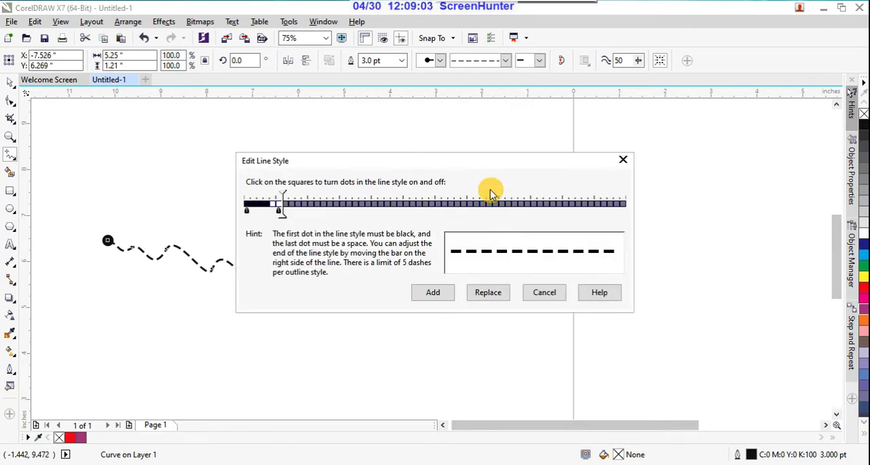
pyautogui.moveTo(496, 163); pyautogui.dragTo(612, 222)
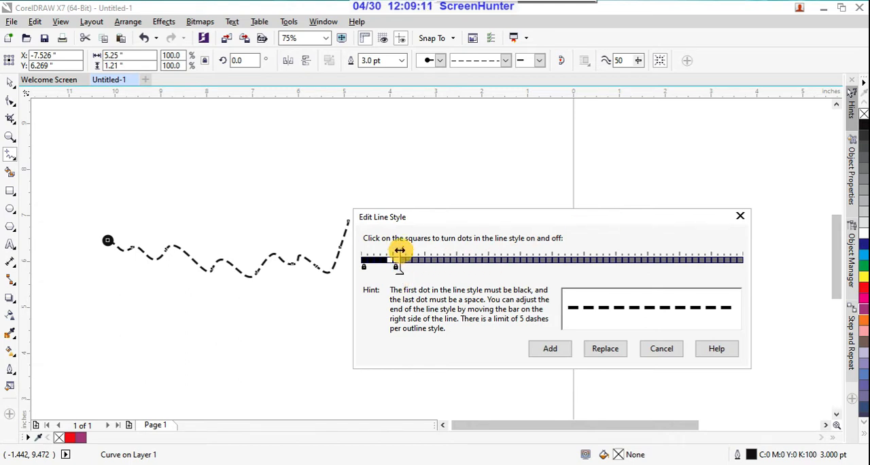
pyautogui.moveTo(399, 252); pyautogui.dragTo(429, 252)
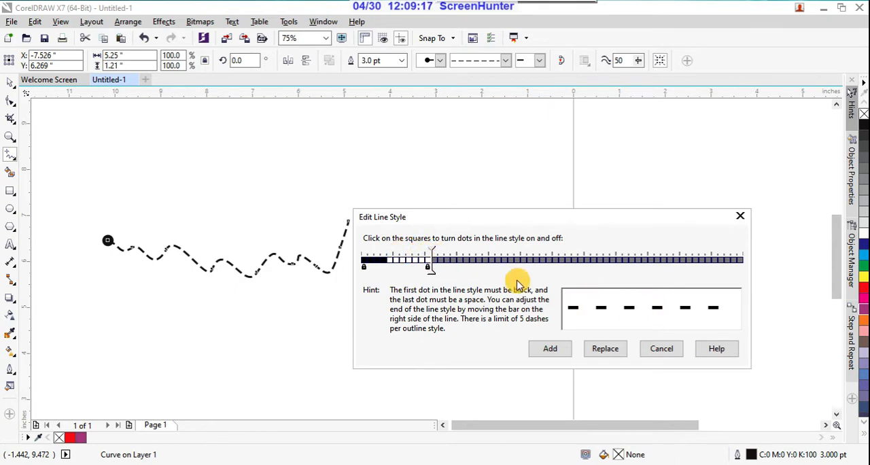
pyautogui.moveTo(430, 251); pyautogui.dragTo(396, 242)
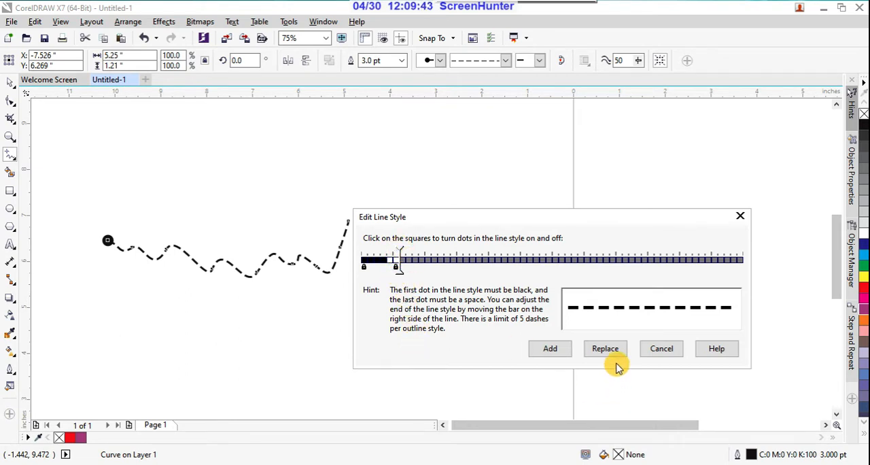
pyautogui.click(557, 346)
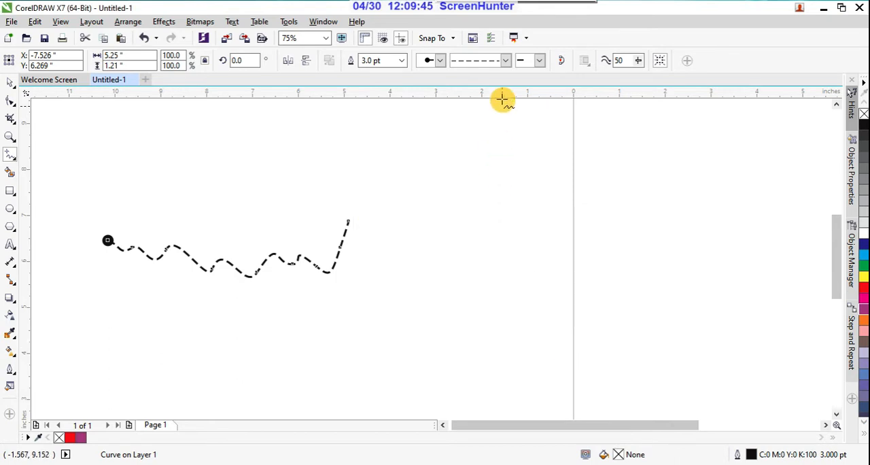
# Choose an evenly dashed style for the curve from the end of the line style list.
pyautogui.click(505, 61)
pyautogui.moveTo(541, 100); pyautogui.dragTo(553, 220)
pyautogui.click(522, 224)
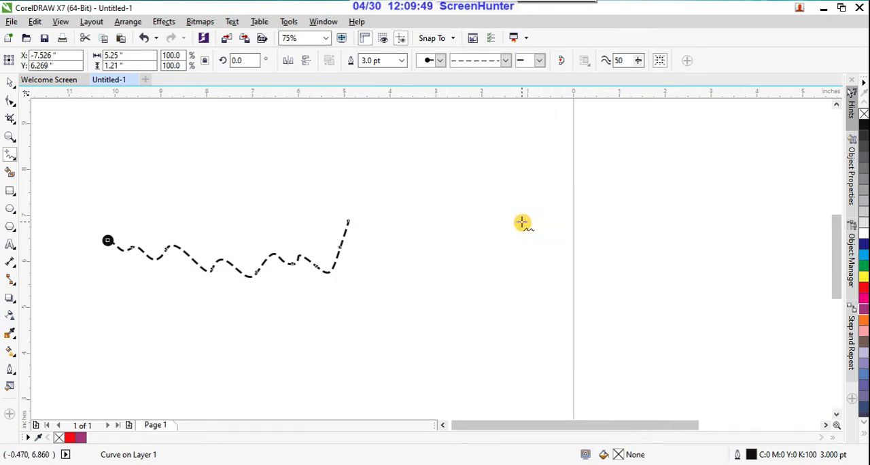
# Set a solid triangle arrowhead at both the start and the end of the dashed curve.
pyautogui.click(538, 63)
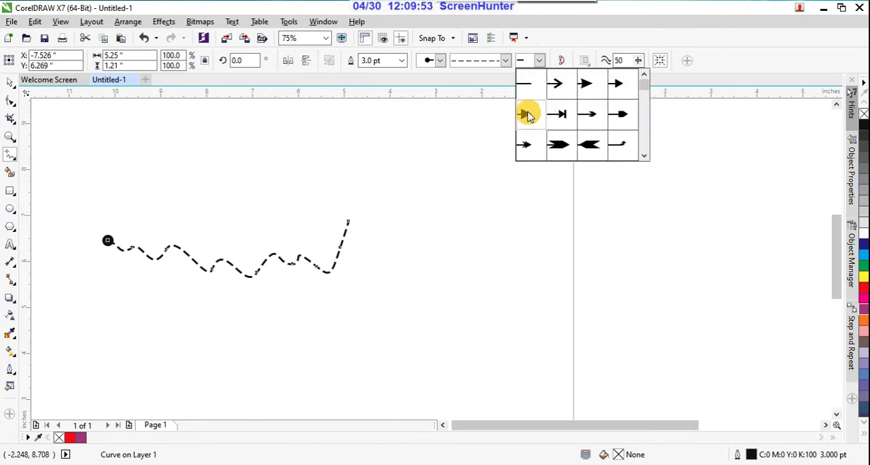
pyautogui.click(538, 61)
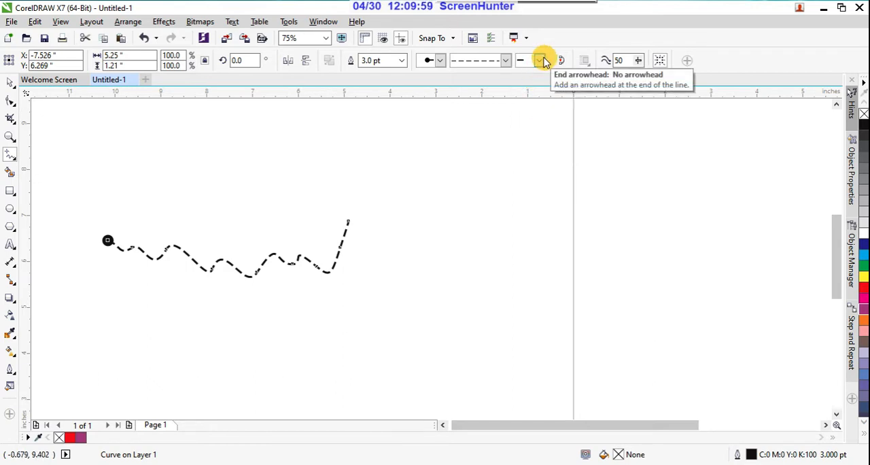
pyautogui.click(440, 60)
pyautogui.click(441, 110)
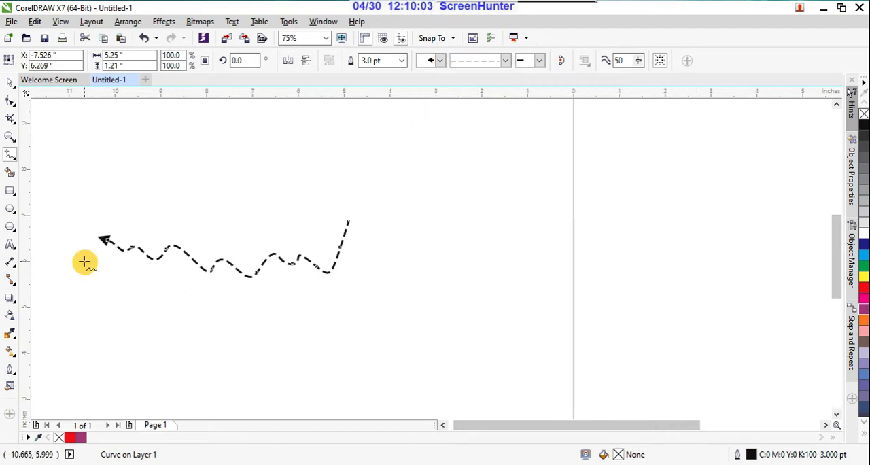
pyautogui.click(539, 61)
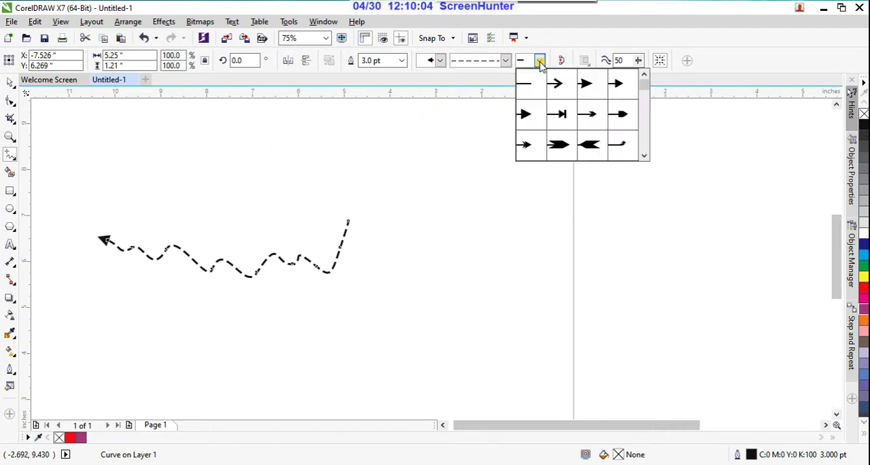
pyautogui.click(521, 113)
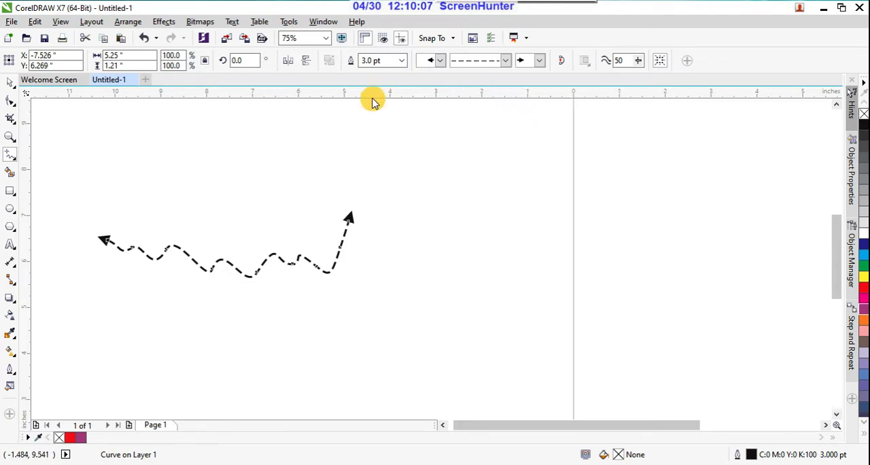
# Stretch the dashed curve horizontally to about 9.99 inches wide.
pyautogui.click(10, 82)
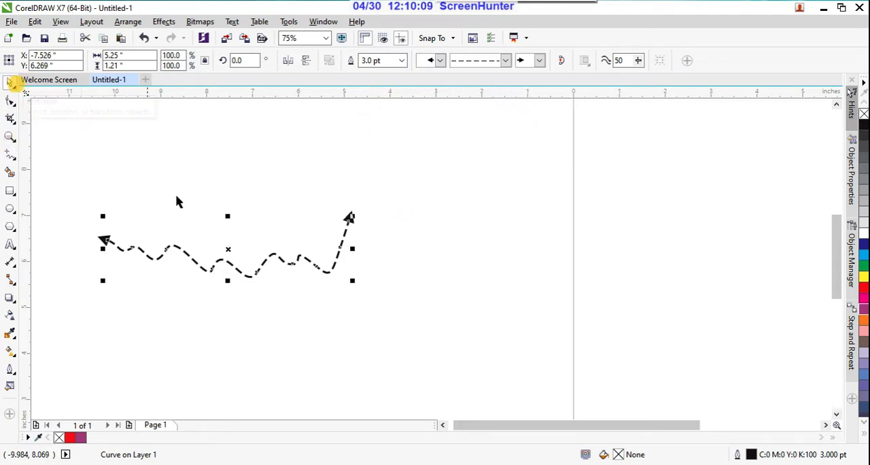
pyautogui.click(299, 192)
pyautogui.click(348, 225)
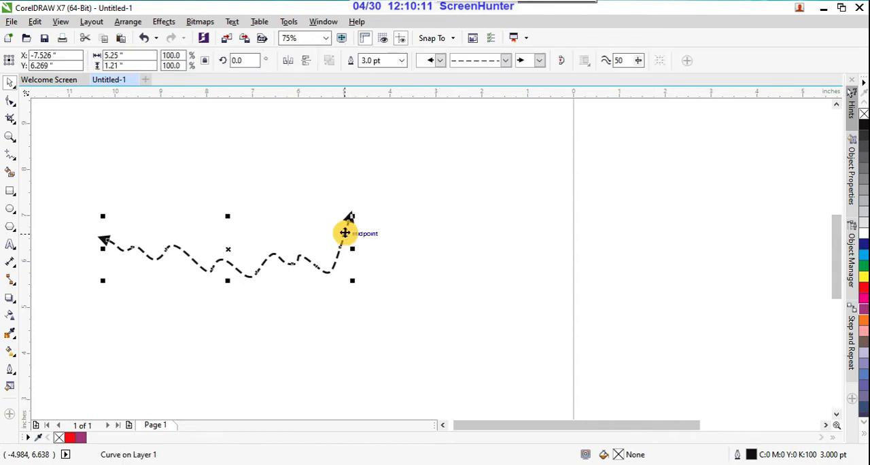
pyautogui.moveTo(352, 247); pyautogui.dragTo(567, 273)
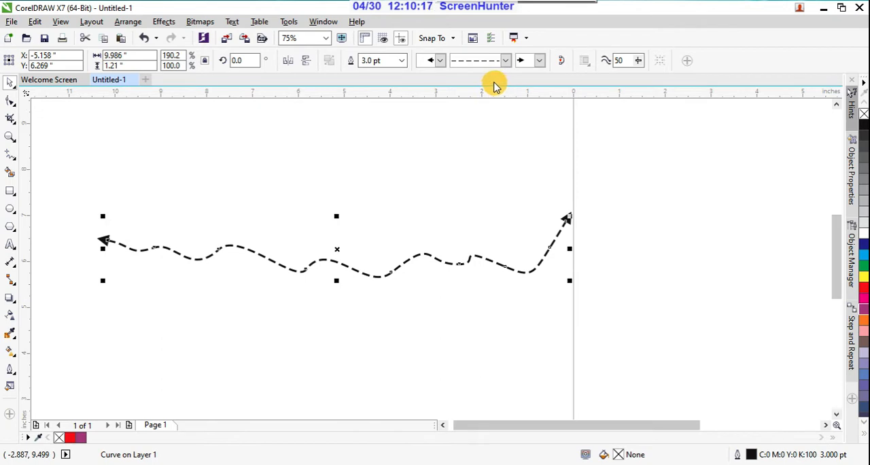
# Move the stretched curve away from the page to about X -8.24, Y 7.23 inches and deselect it.
pyautogui.scroll(-3, 251, 182)
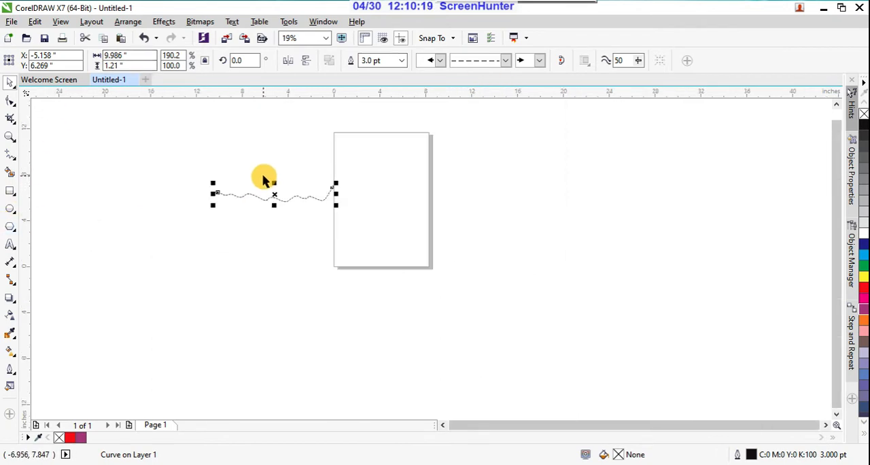
pyautogui.moveTo(317, 193); pyautogui.dragTo(281, 188)
pyautogui.click(292, 136)
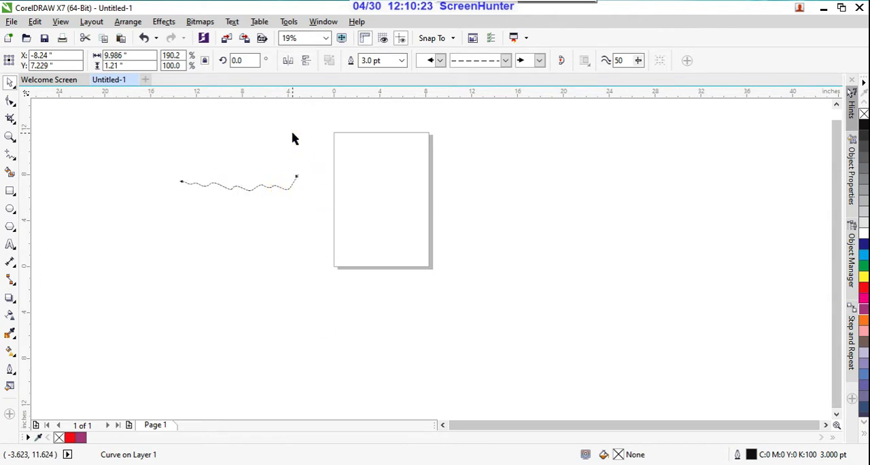
pyautogui.scroll(2, 292, 135)
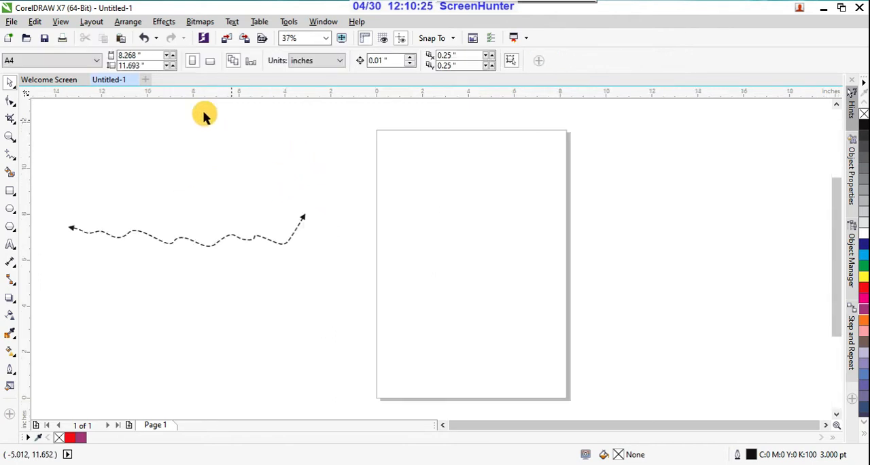
# Draw a closed triangle about 4.86 by 6.81 inches with the 2-Point Line tool and fill it with cyan.
pyautogui.click(12, 160)
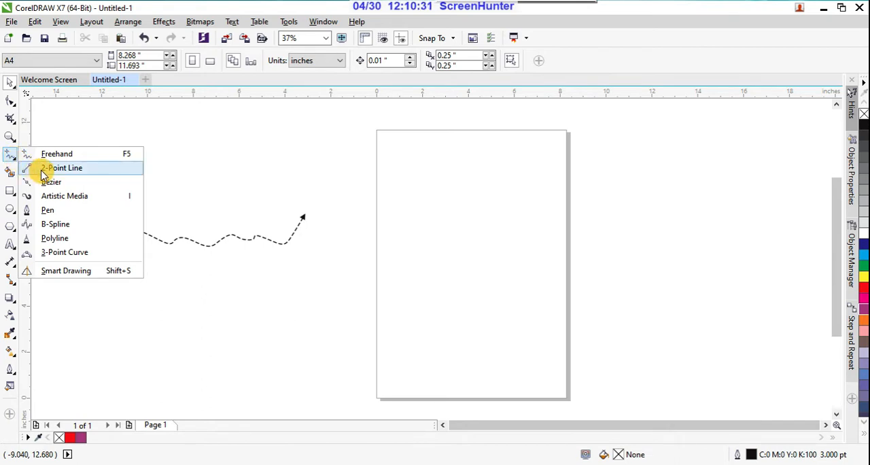
pyautogui.click(42, 172)
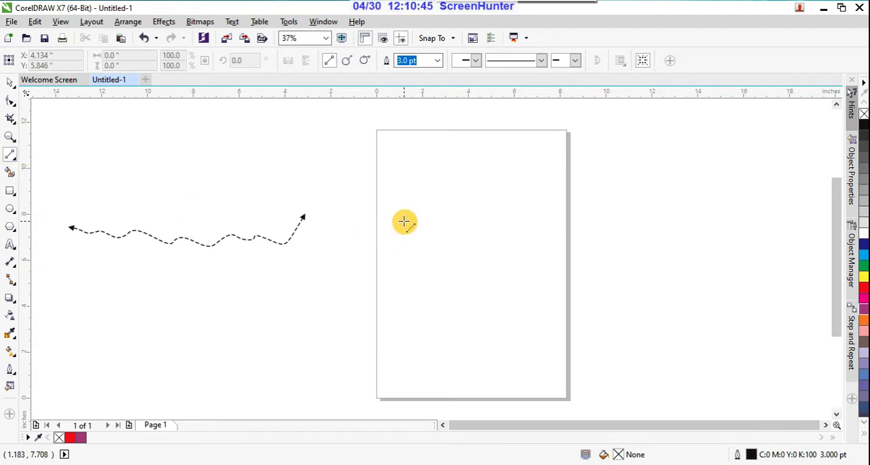
pyautogui.moveTo(404, 222); pyautogui.dragTo(307, 350)
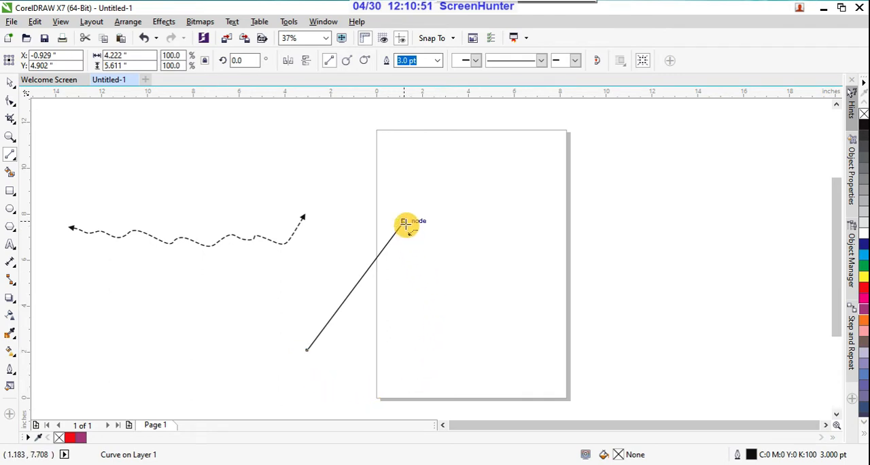
pyautogui.moveTo(403, 221); pyautogui.dragTo(309, 351)
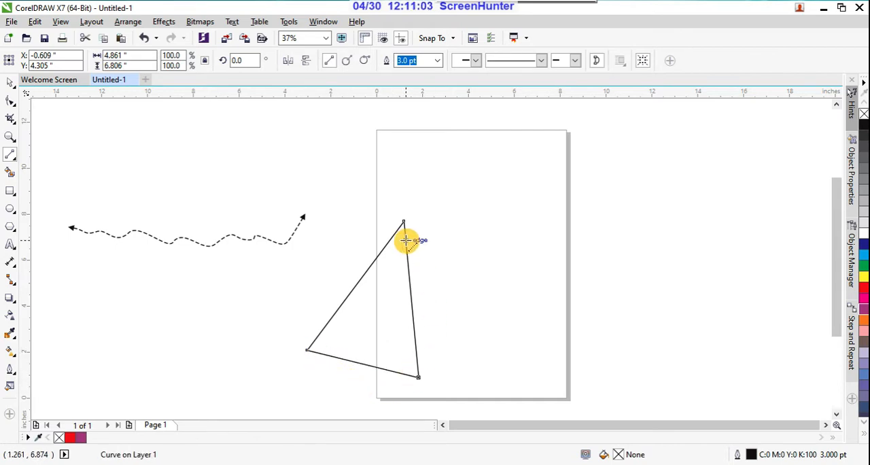
pyautogui.click(864, 261)
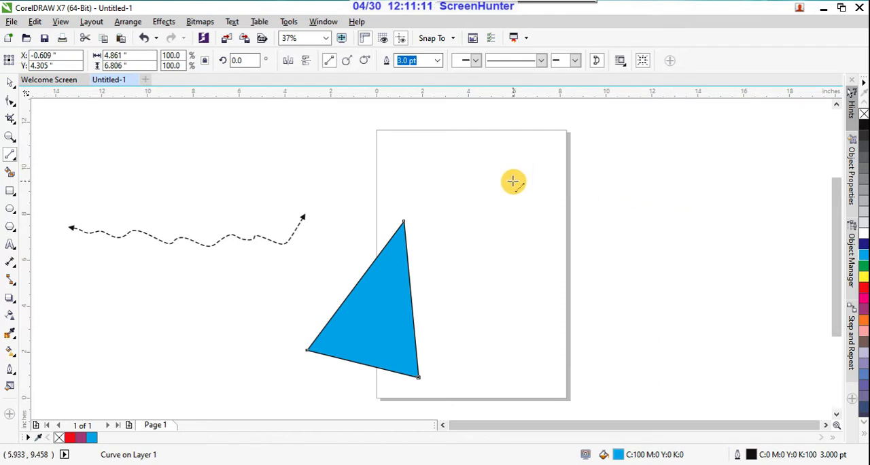
# Draw a tilted four-sided shape over the page's right edge with perpendicular 2-point lines and try to fill it with red.
pyautogui.click(11, 159)
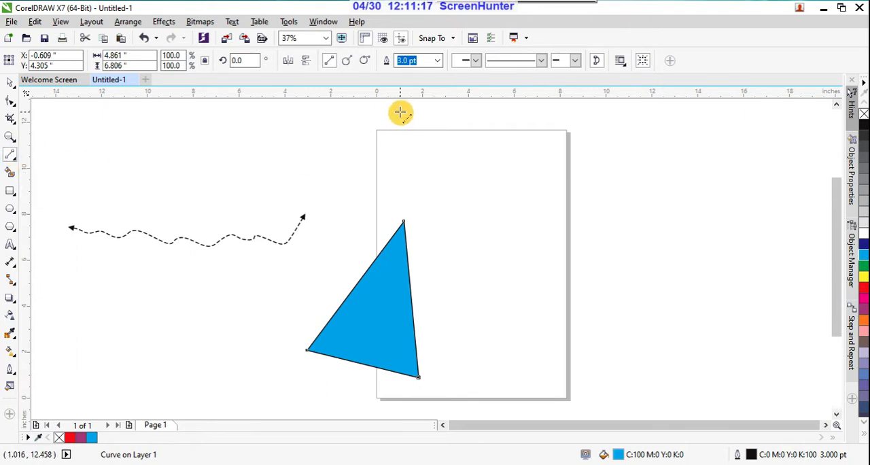
pyautogui.click(346, 63)
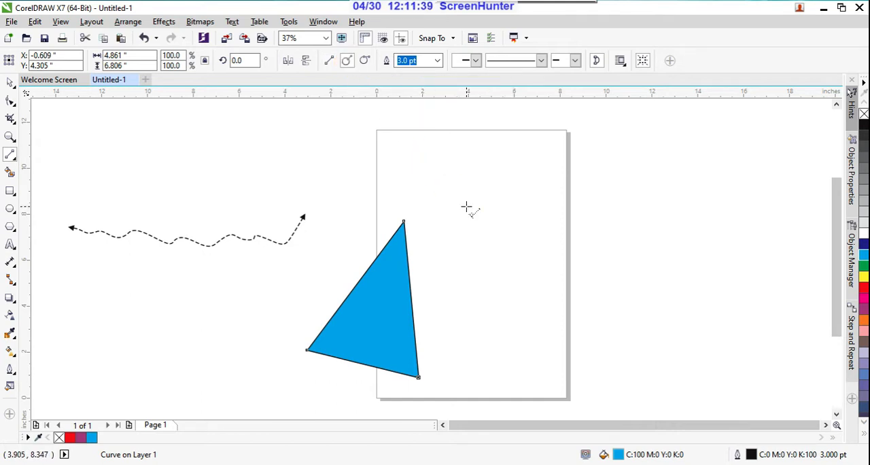
pyautogui.moveTo(466, 206)
pyautogui.mouseDown()
pyautogui.moveTo(505, 294)
pyautogui.moveTo(605, 220)
pyautogui.moveTo(619, 258)
pyautogui.moveTo(635, 249)
pyautogui.moveTo(617, 243)
pyautogui.moveTo(573, 149)
pyautogui.moveTo(482, 188)
pyautogui.moveTo(466, 205)
pyautogui.mouseUp()
pyautogui.click(863, 290)
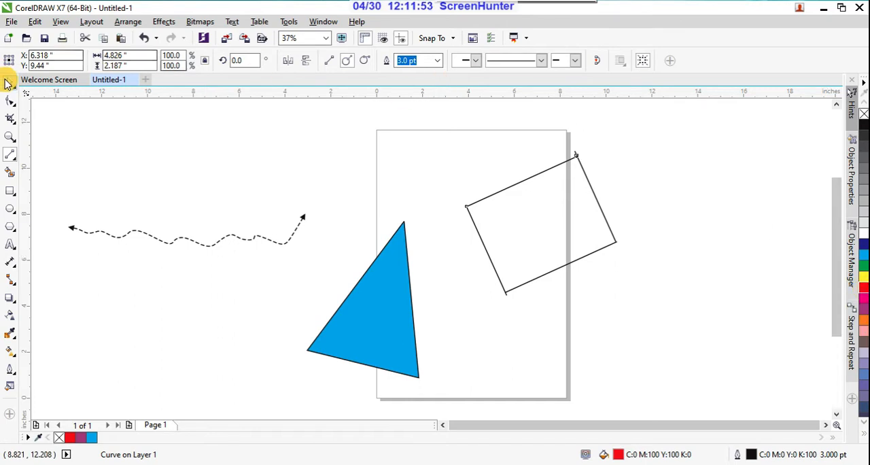
# Move the right end node of the tilted shape's upper line onto the adjoining line's end with the Shape tool.
pyautogui.click(10, 101)
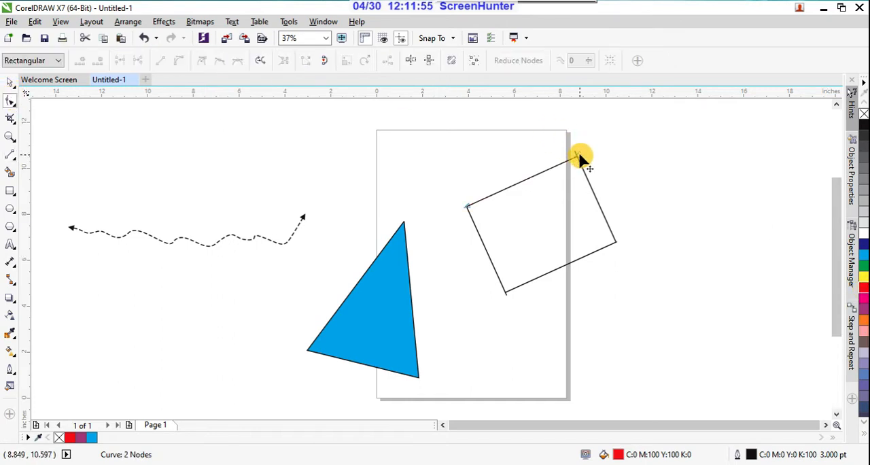
pyautogui.moveTo(579, 155); pyautogui.dragTo(575, 151)
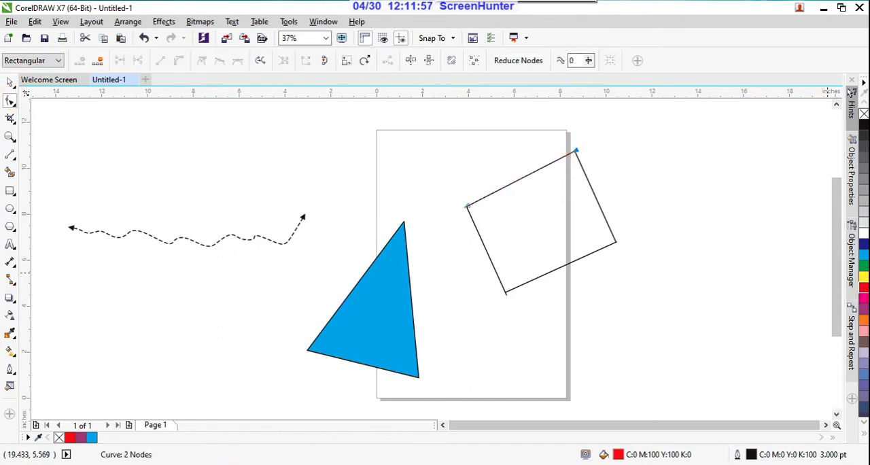
pyautogui.scroll(1, 494, 212)
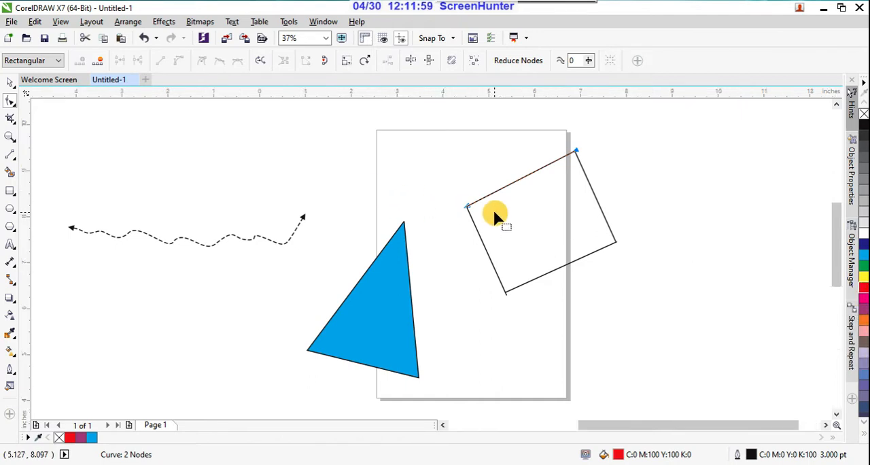
pyautogui.scroll(-1, 420, 197)
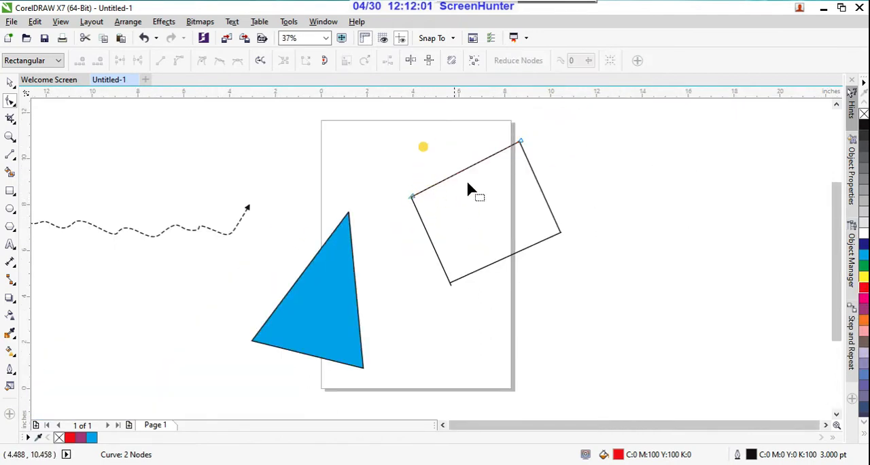
# Move the tilted shape's right-hand line away from the other three, to about X 10.91, Y 8.20 inches.
pyautogui.click(543, 199)
pyautogui.moveTo(546, 203)
pyautogui.mouseDown()
pyautogui.moveTo(558, 187)
pyautogui.moveTo(539, 195)
pyautogui.mouseUp()
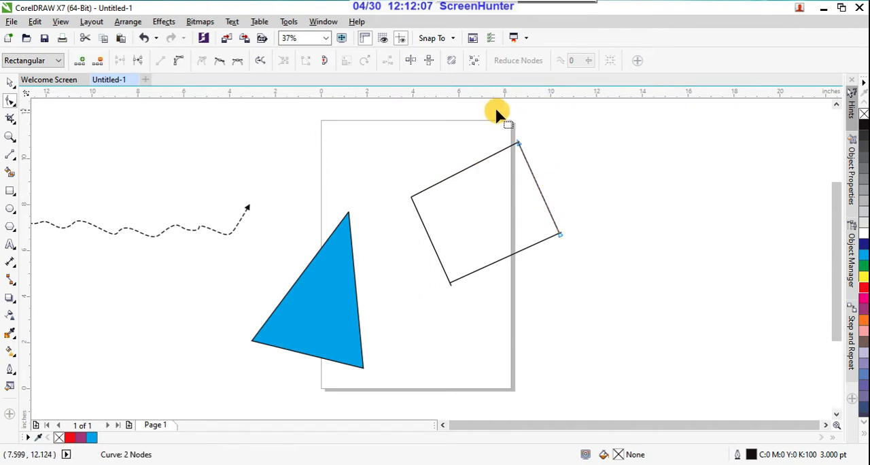
pyautogui.click(547, 181)
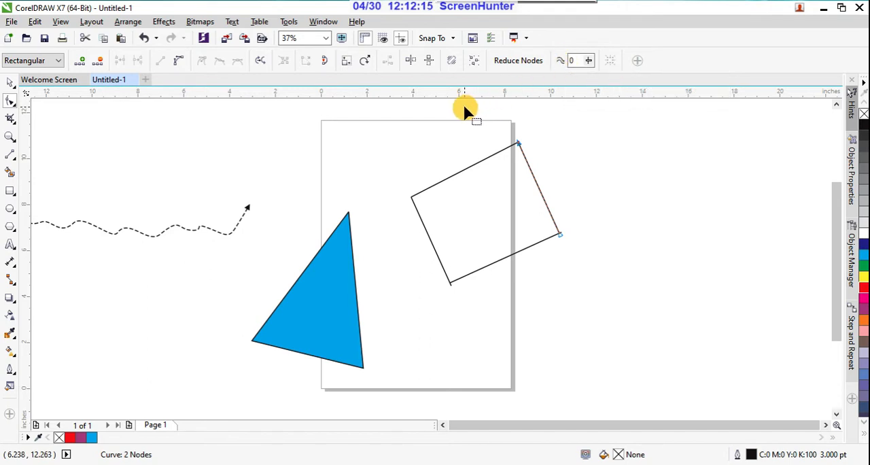
pyautogui.moveTo(520, 161); pyautogui.dragTo(546, 165)
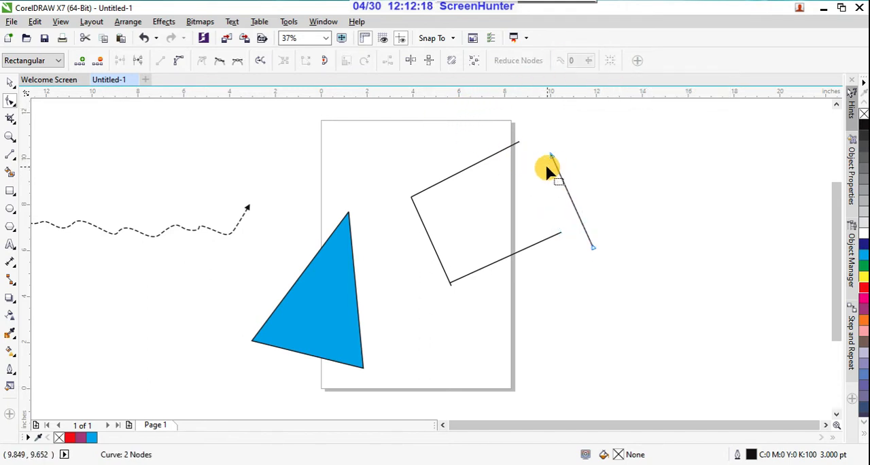
# Draw a nearly closed Freehand outline about 6.08 by 3.68 inches to the right of the page, leaving a small gap.
pyautogui.click(12, 158)
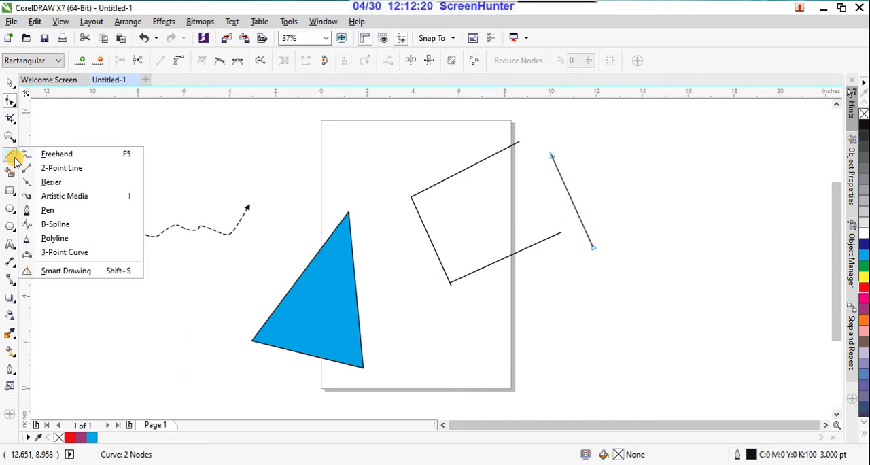
pyautogui.click(57, 153)
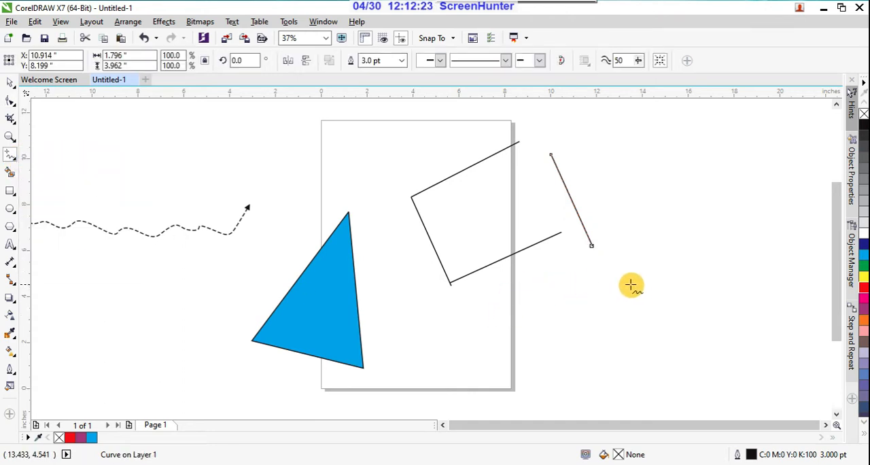
pyautogui.moveTo(639, 280)
pyautogui.mouseDown()
pyautogui.moveTo(603, 286)
pyautogui.moveTo(562, 337)
pyautogui.moveTo(656, 362)
pyautogui.moveTo(687, 352)
pyautogui.moveTo(683, 321)
pyautogui.moveTo(632, 272)
pyautogui.mouseUp()
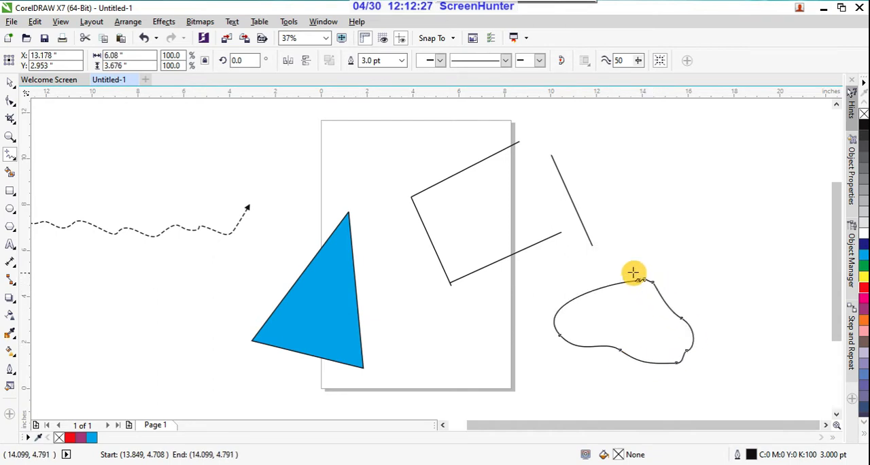
# Join the freehand outline's end nodes with Close Curve and fill the shape with orange.
pyautogui.scroll(2, 641, 280)
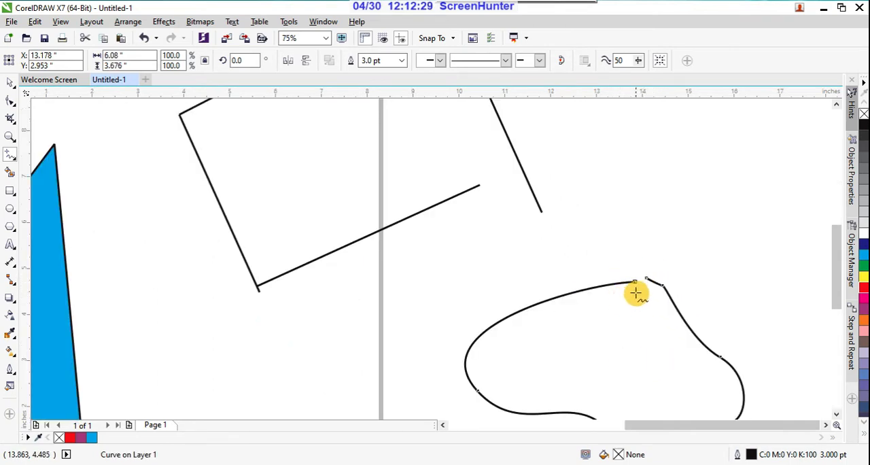
pyautogui.click(10, 100)
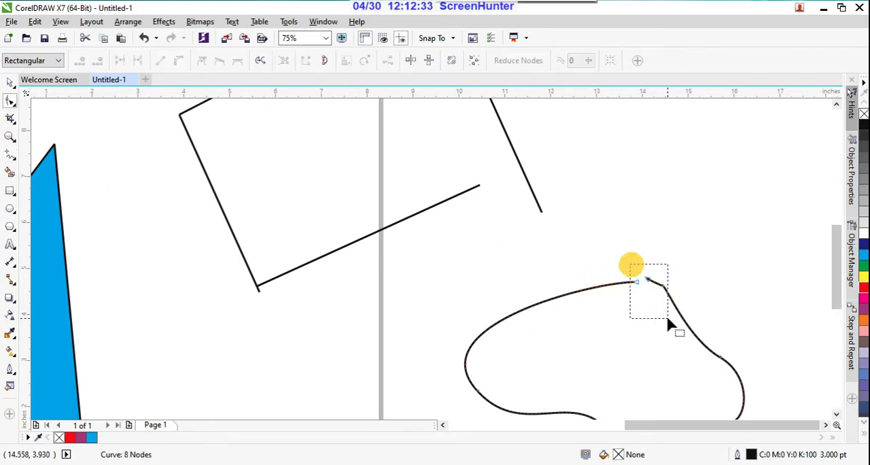
pyautogui.moveTo(668, 322); pyautogui.dragTo(670, 325)
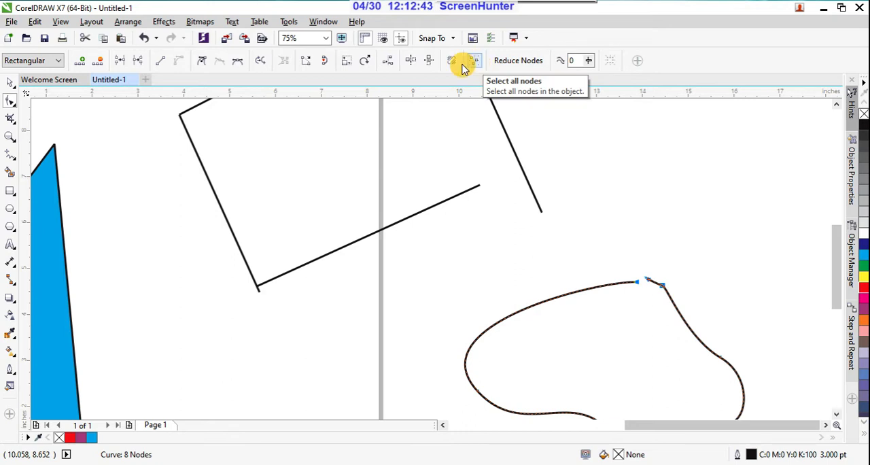
pyautogui.click(324, 66)
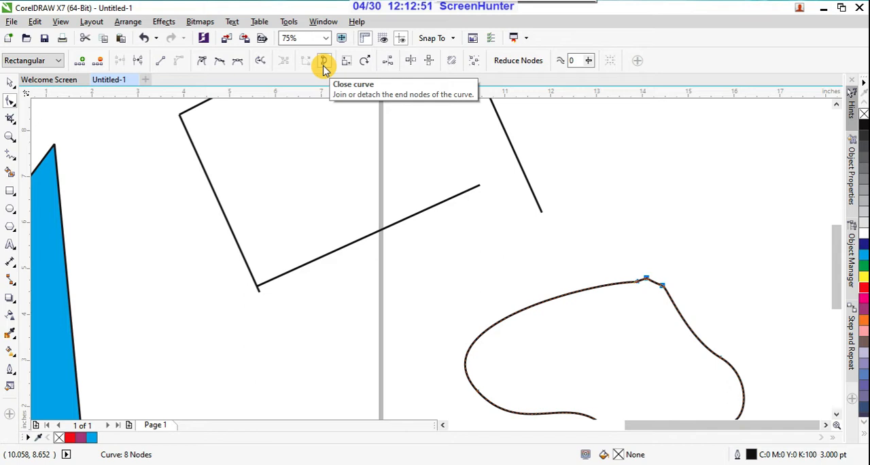
pyautogui.click(863, 321)
pyautogui.scroll(-1, 741, 255)
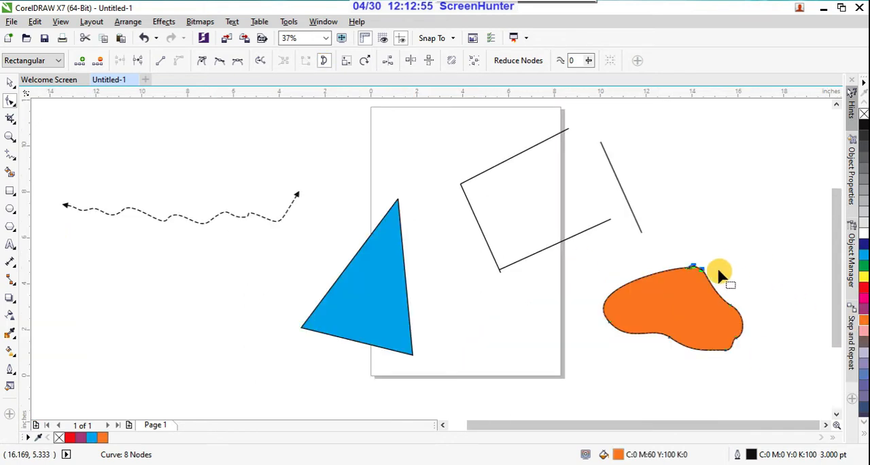
# Shift the tilted shape's upper line slightly upward with the Shape tool, then select the adjoining left line.
pyautogui.click(517, 149)
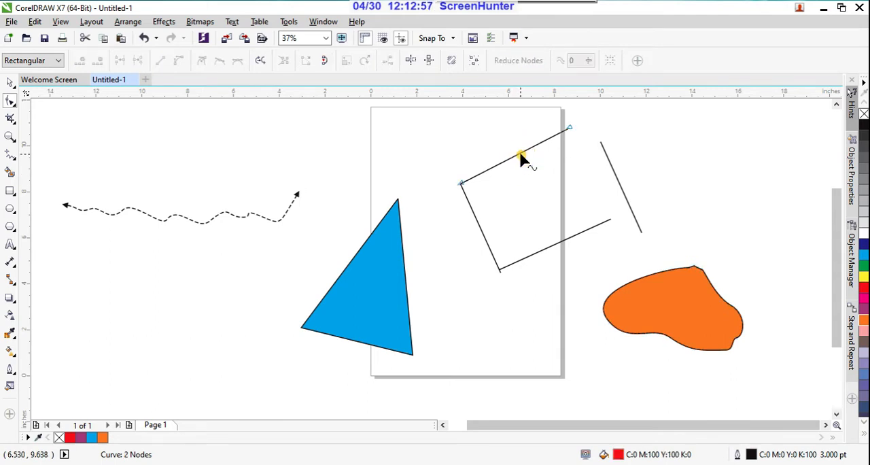
pyautogui.moveTo(520, 156); pyautogui.dragTo(520, 153)
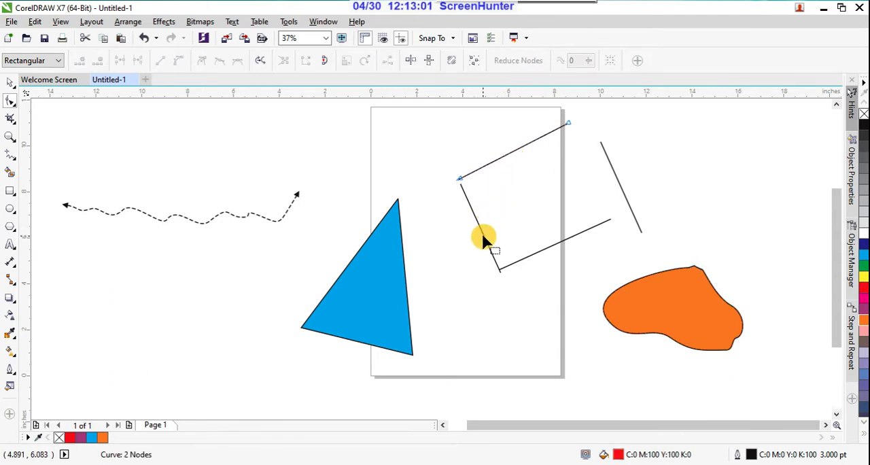
pyautogui.click(483, 238)
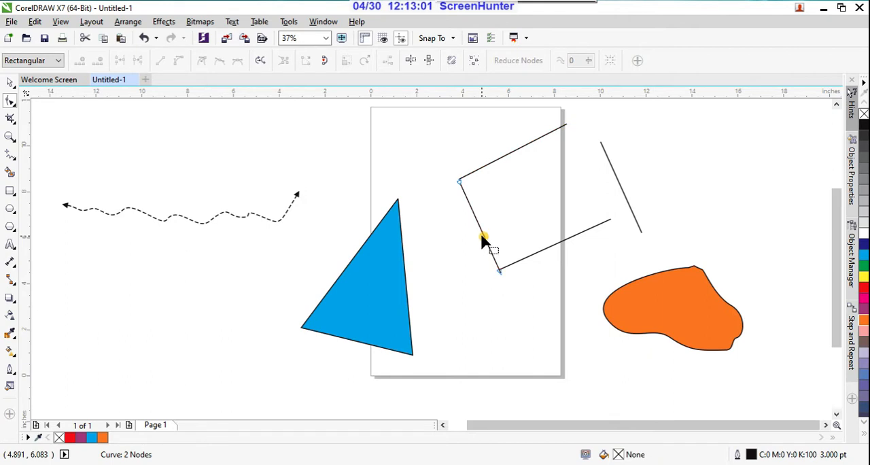
# Draw a closed wavy shape with the Bézier tool between the dashed curve and the cyan triangle and fill it with green.
pyautogui.click(14, 159)
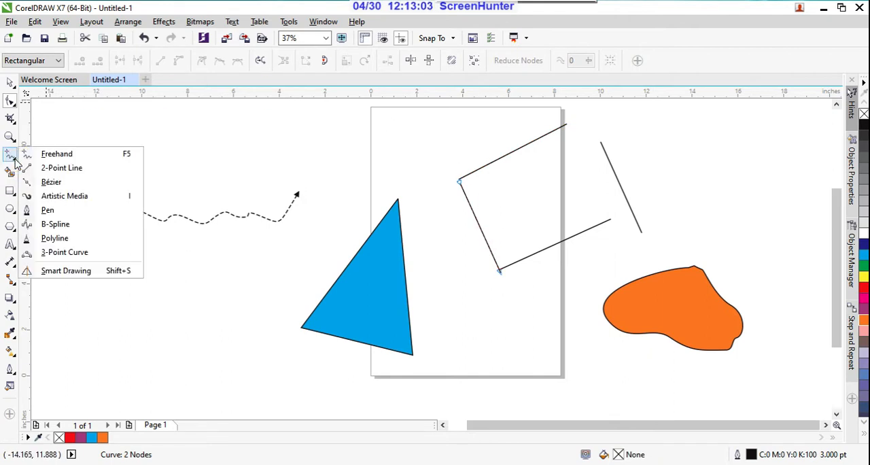
pyautogui.click(48, 183)
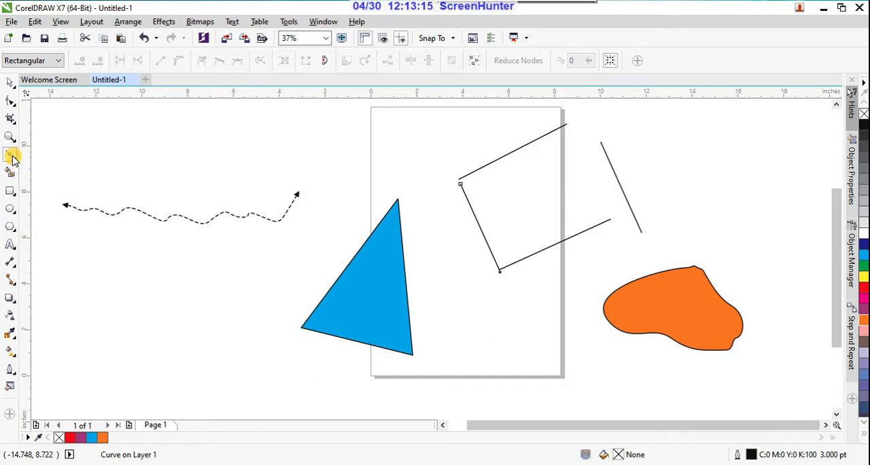
pyautogui.click(204, 255)
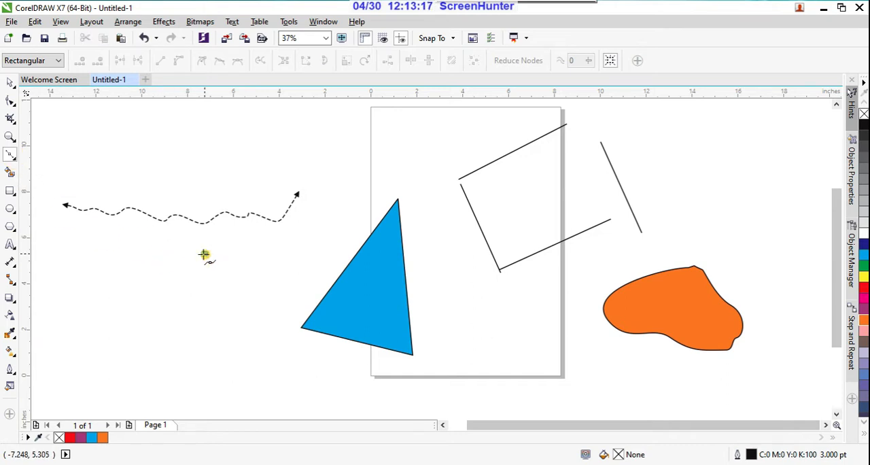
pyautogui.moveTo(151, 321); pyautogui.dragTo(204, 346)
pyautogui.moveTo(244, 304); pyautogui.dragTo(287, 285)
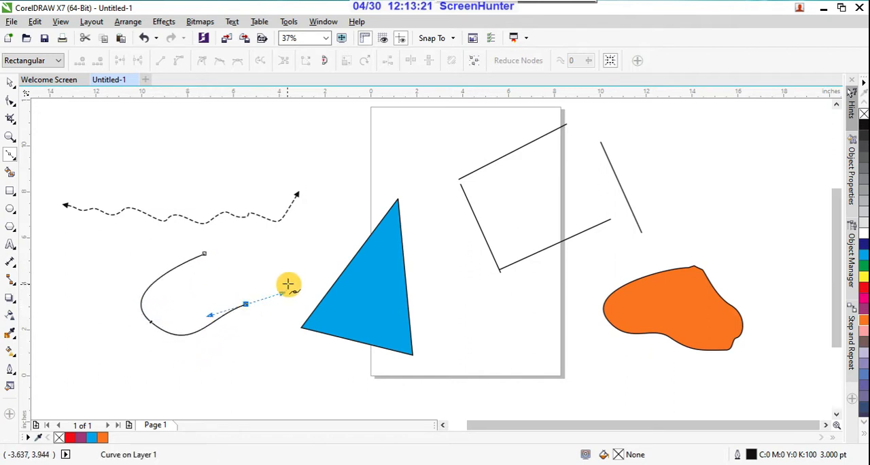
pyautogui.moveTo(327, 259); pyautogui.dragTo(283, 239)
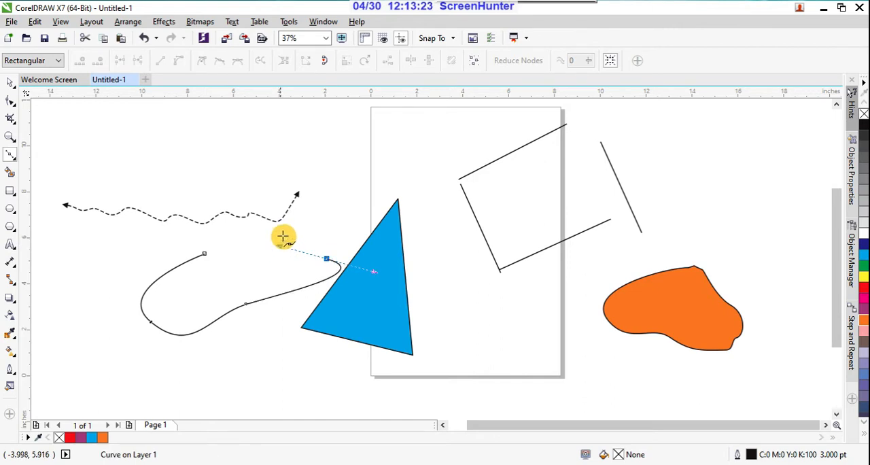
pyautogui.moveTo(374, 211); pyautogui.dragTo(324, 216)
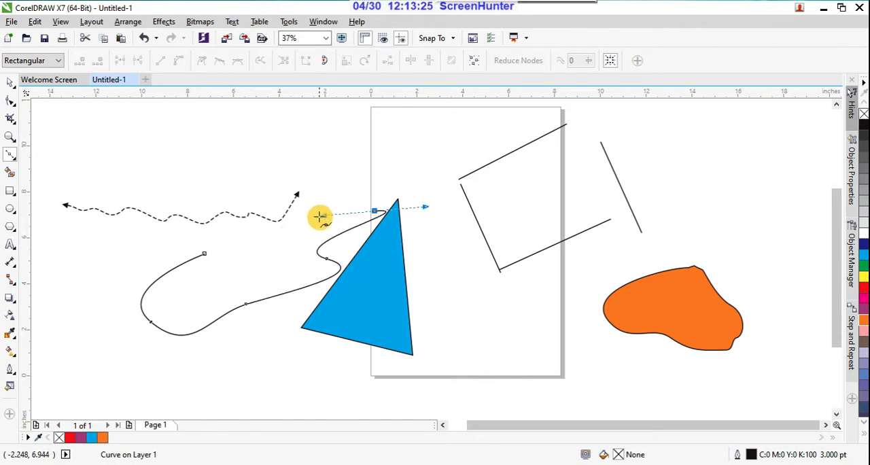
pyautogui.moveTo(267, 260)
pyautogui.mouseDown()
pyautogui.moveTo(237, 233)
pyautogui.moveTo(252, 288)
pyautogui.moveTo(233, 273)
pyautogui.moveTo(230, 244)
pyautogui.moveTo(204, 253)
pyautogui.moveTo(208, 275)
pyautogui.moveTo(255, 232)
pyautogui.moveTo(242, 225)
pyautogui.moveTo(252, 221)
pyautogui.mouseUp()
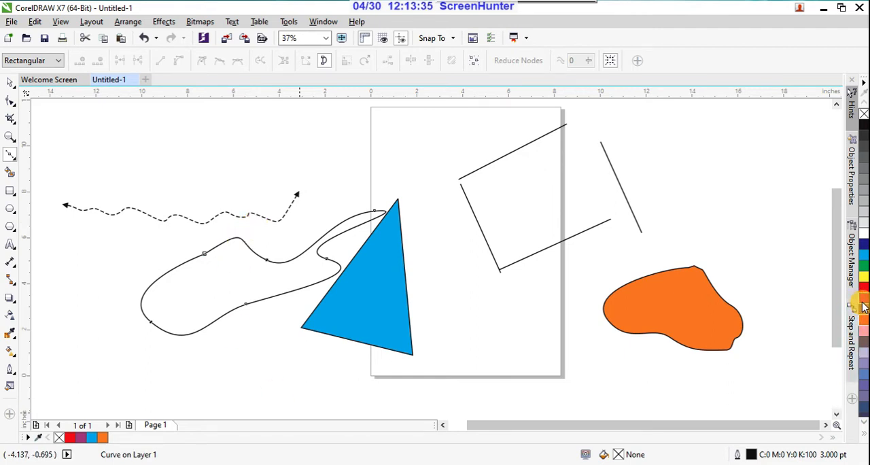
pyautogui.click(864, 269)
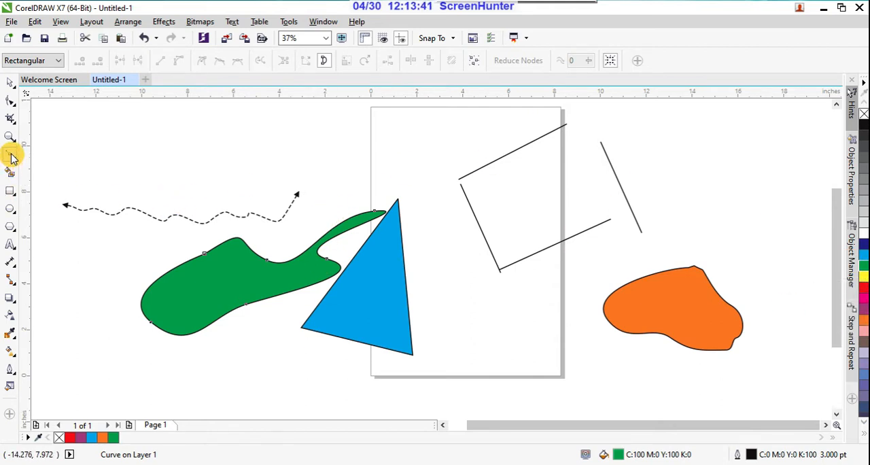
# Detach and rejoin the green Bézier shape's end nodes twice with Close Curve.
pyautogui.click(324, 62)
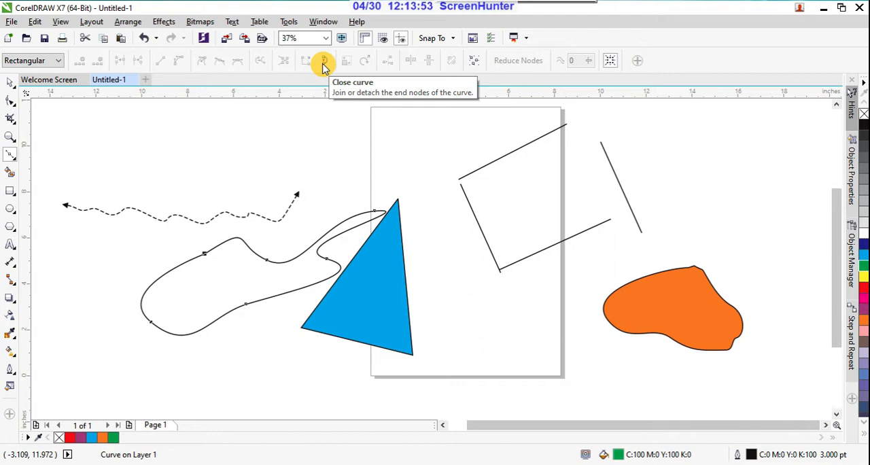
pyautogui.click(323, 62)
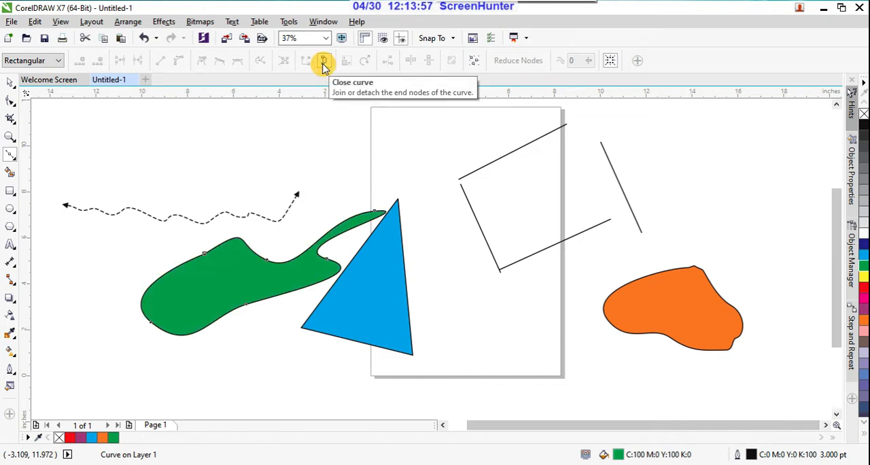
pyautogui.click(324, 62)
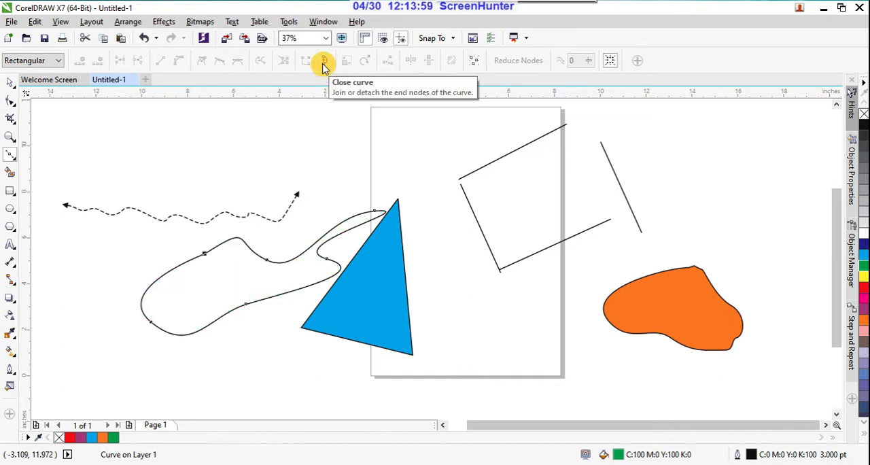
pyautogui.click(324, 62)
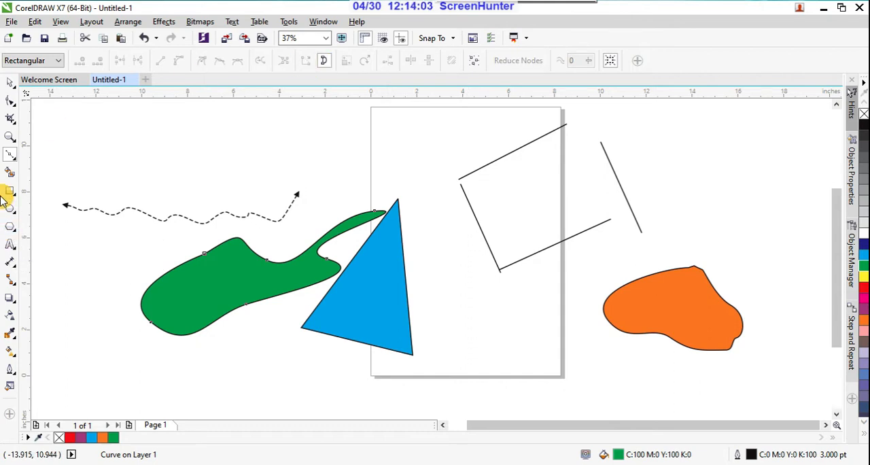
pyautogui.click(15, 159)
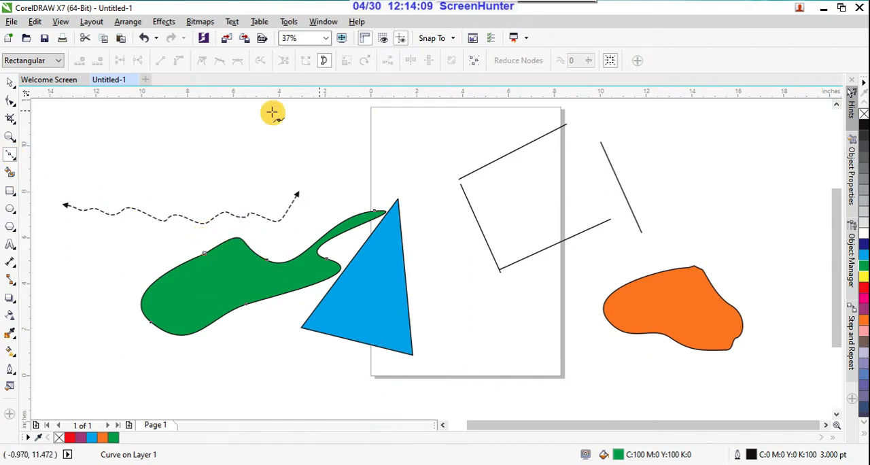
pyautogui.click(12, 159)
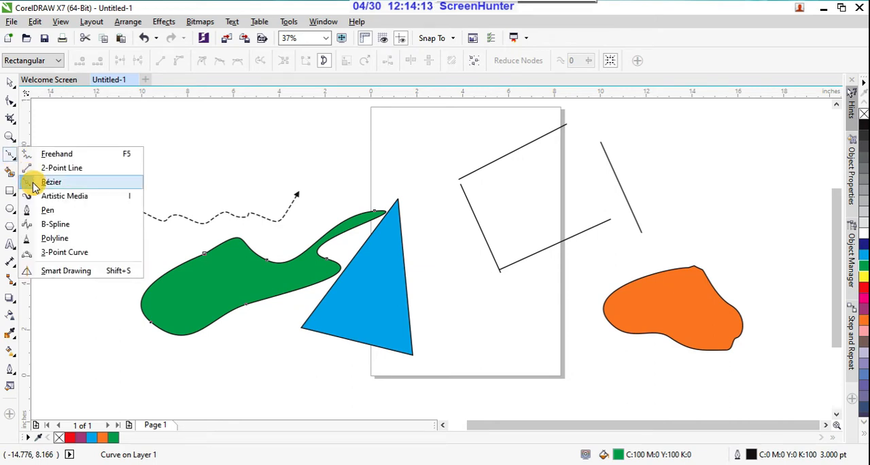
pyautogui.click(31, 184)
pyautogui.click(12, 161)
pyautogui.click(11, 155)
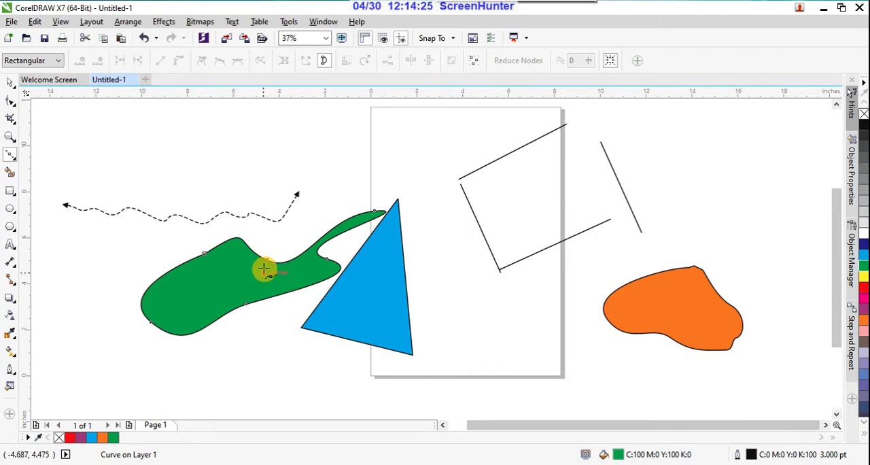
# Open the green Bézier shape by detaching its end nodes.
pyautogui.scroll(4, 270, 259)
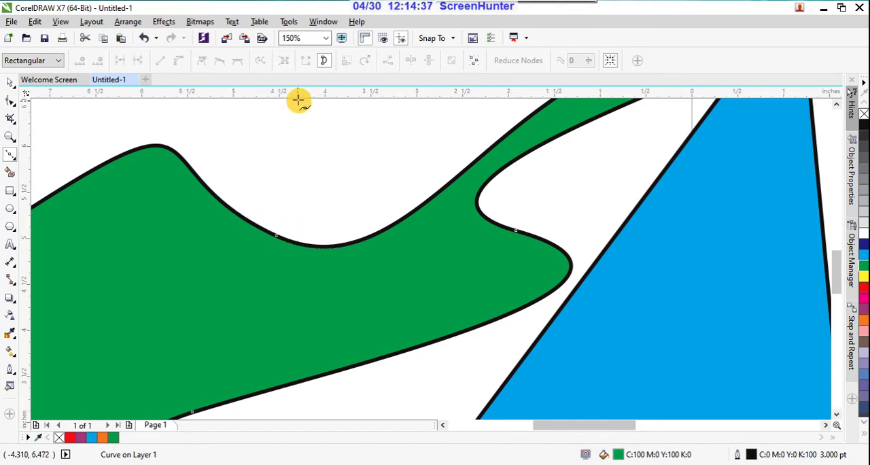
pyautogui.click(324, 60)
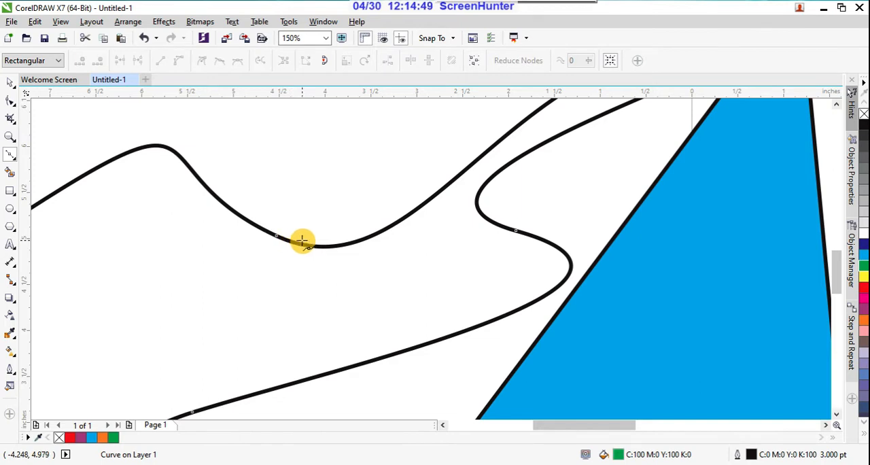
pyautogui.scroll(-3, 277, 235)
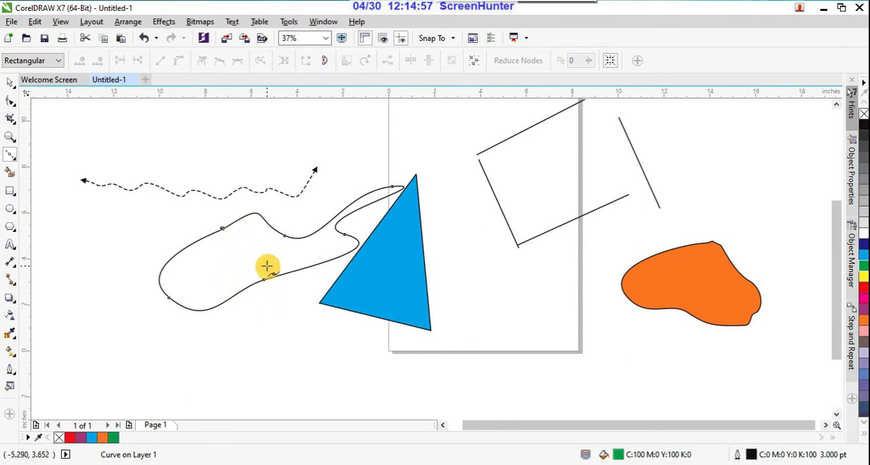
# Move the lower middle node of the opened Bézier curve downward with the Shape tool to enlarge the outline.
pyautogui.click(9, 103)
pyautogui.click(51, 100)
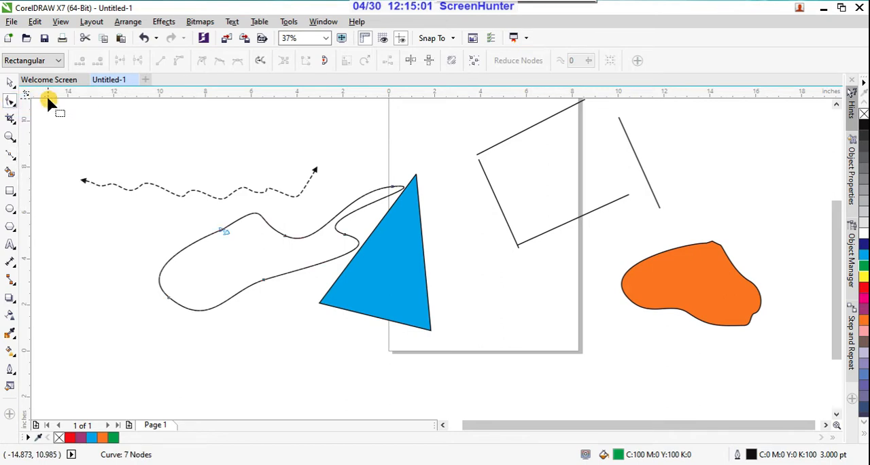
pyautogui.moveTo(249, 269); pyautogui.dragTo(273, 335)
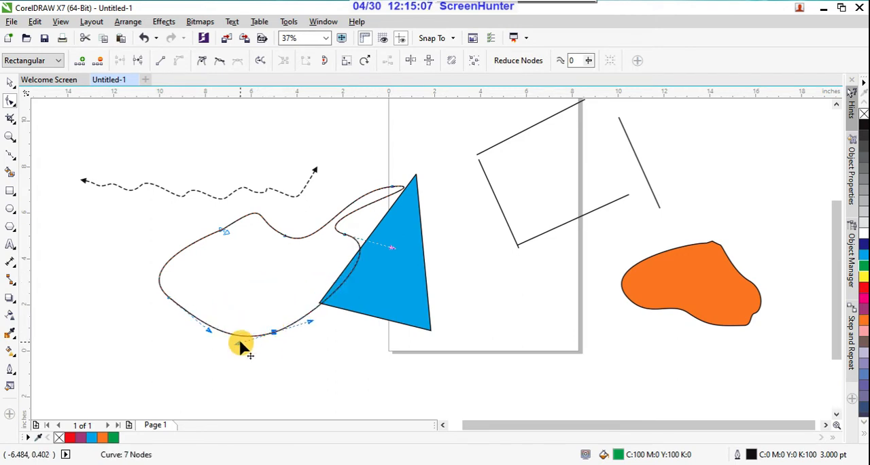
pyautogui.click(240, 340)
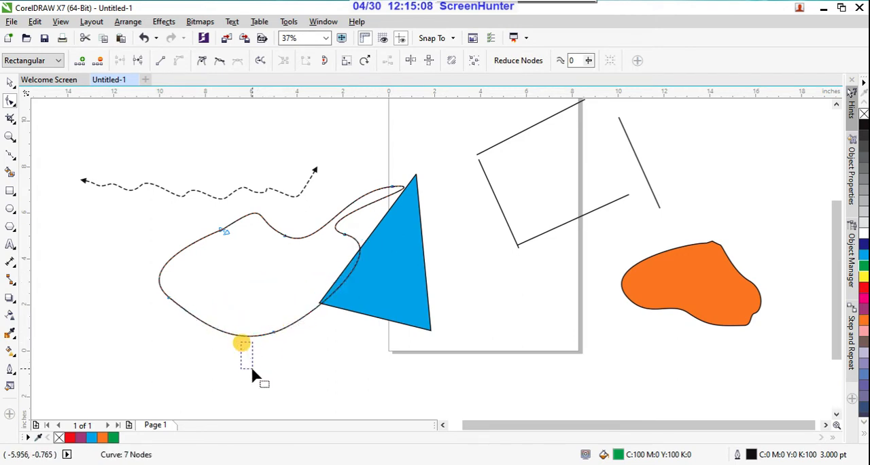
# Adjust the curve handle of the open outline's lower middle node, and delete that node.
pyautogui.click(272, 334)
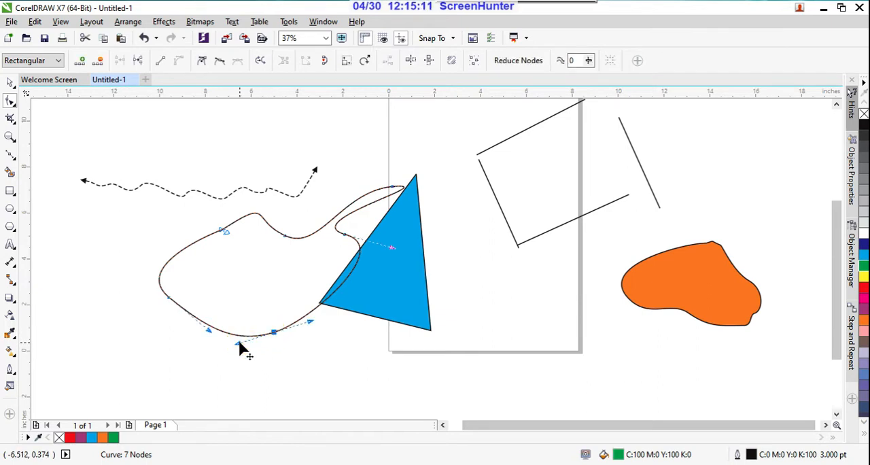
pyautogui.moveTo(239, 342)
pyautogui.mouseDown()
pyautogui.moveTo(321, 418)
pyautogui.moveTo(235, 317)
pyautogui.moveTo(235, 288)
pyautogui.moveTo(259, 342)
pyautogui.moveTo(245, 334)
pyautogui.moveTo(235, 262)
pyautogui.moveTo(355, 412)
pyautogui.moveTo(227, 283)
pyautogui.moveTo(229, 360)
pyautogui.moveTo(231, 328)
pyautogui.mouseUp()
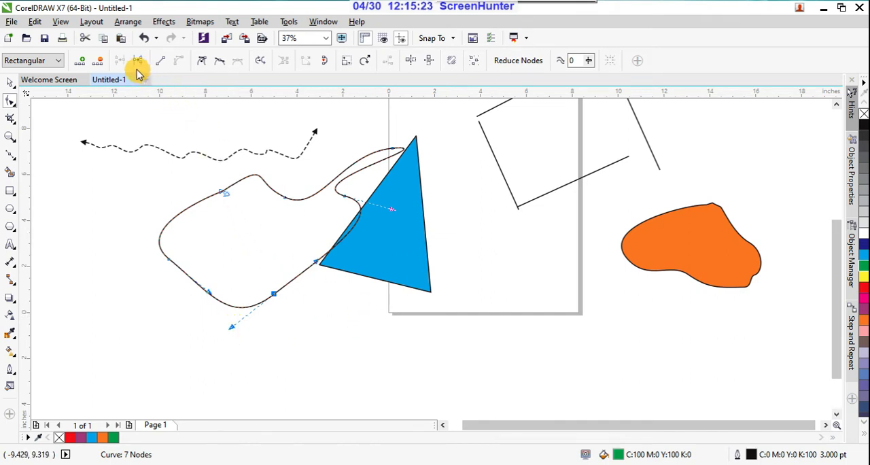
pyautogui.click(100, 66)
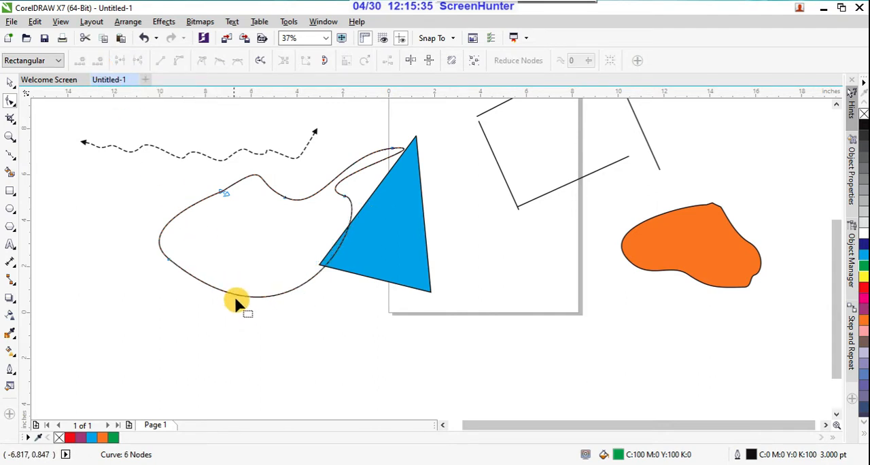
# Delete the lower-left node of the open outline and its end nodes beside the upper hump.
pyautogui.click(260, 297)
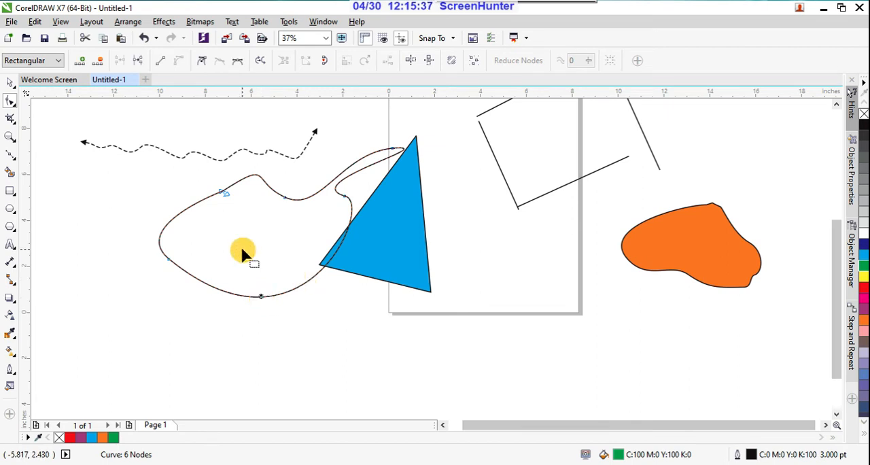
pyautogui.moveTo(163, 208); pyautogui.dragTo(261, 304)
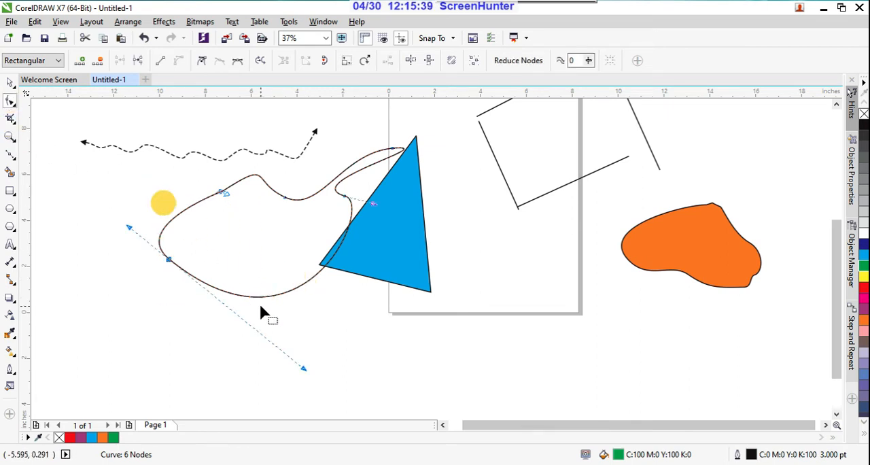
pyautogui.click(98, 63)
pyautogui.click(217, 188)
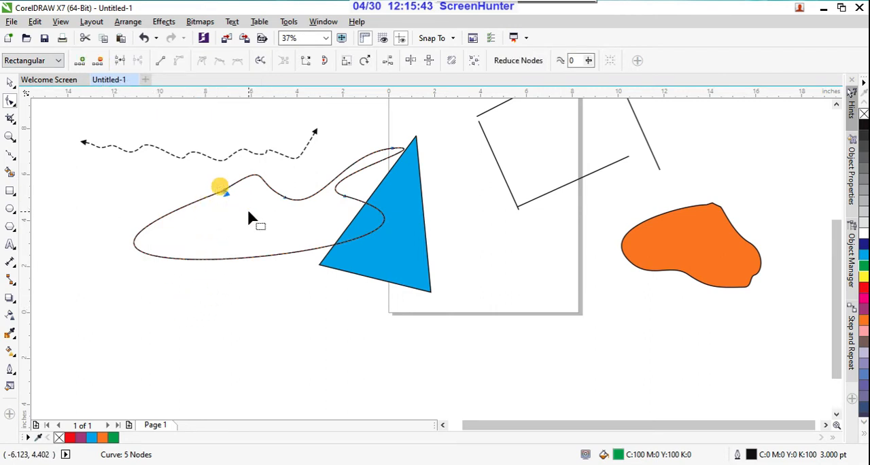
pyautogui.click(100, 63)
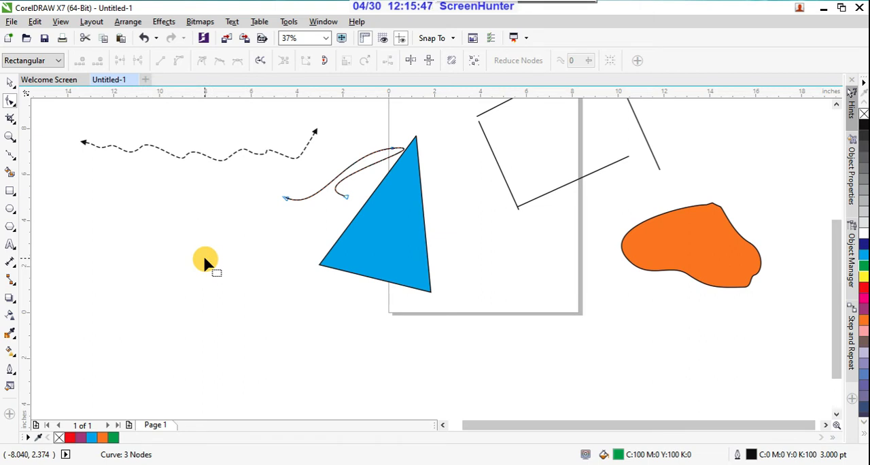
# Delete all the drawn lines and shapes from the drawing area.
pyautogui.scroll(-2, 204, 254)
pyautogui.click(10, 84)
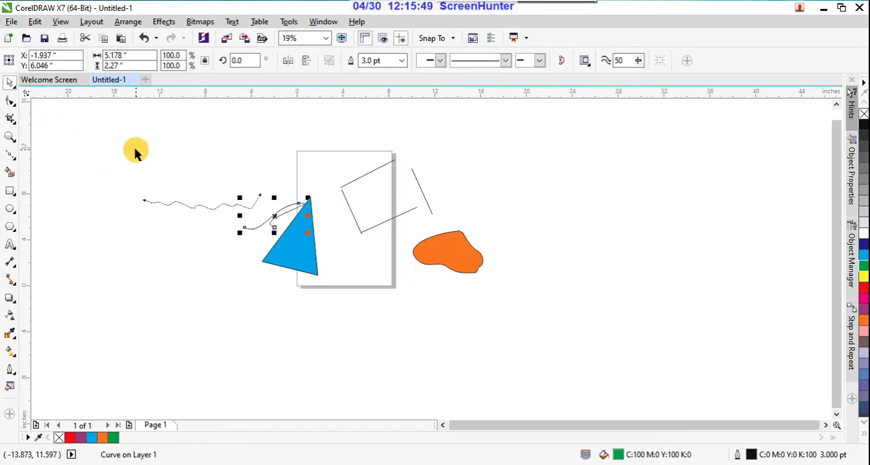
pyautogui.moveTo(159, 167); pyautogui.dragTo(530, 330)
pyautogui.press('Delete')
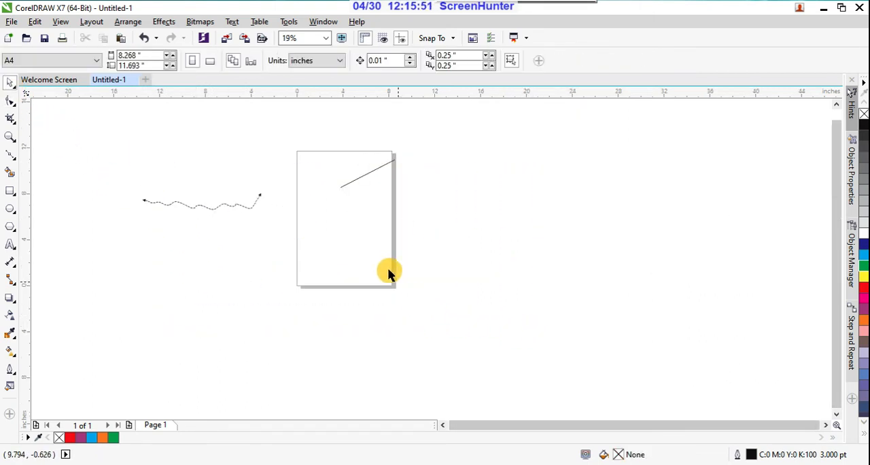
pyautogui.moveTo(97, 141); pyautogui.dragTo(466, 271)
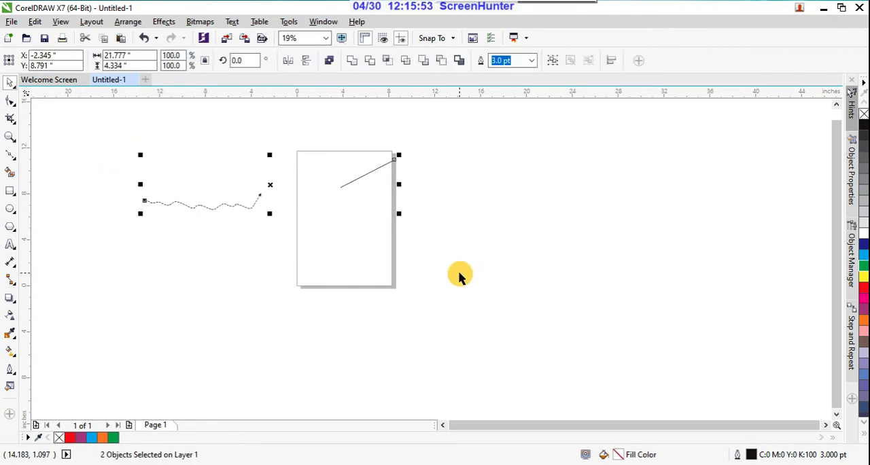
pyautogui.press('Delete')
# Draw a closed, slanted elongated shape with four nodes on the page using the Bézier tool.
pyautogui.scroll(2, 317, 192)
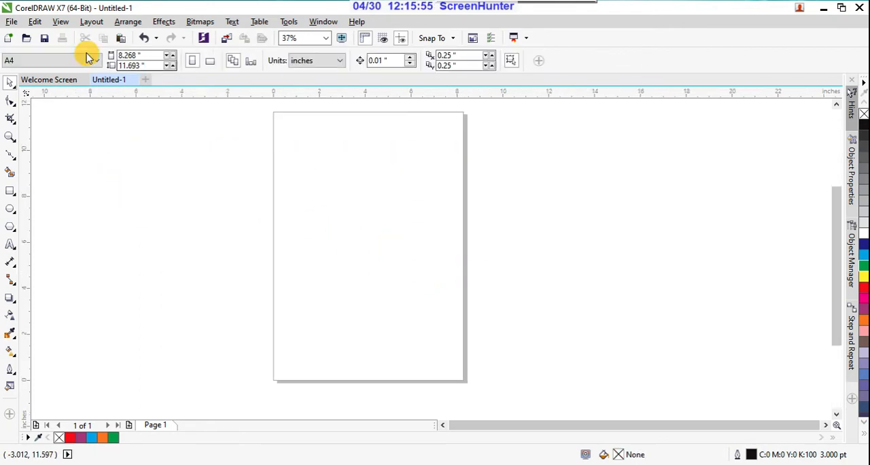
pyautogui.click(13, 156)
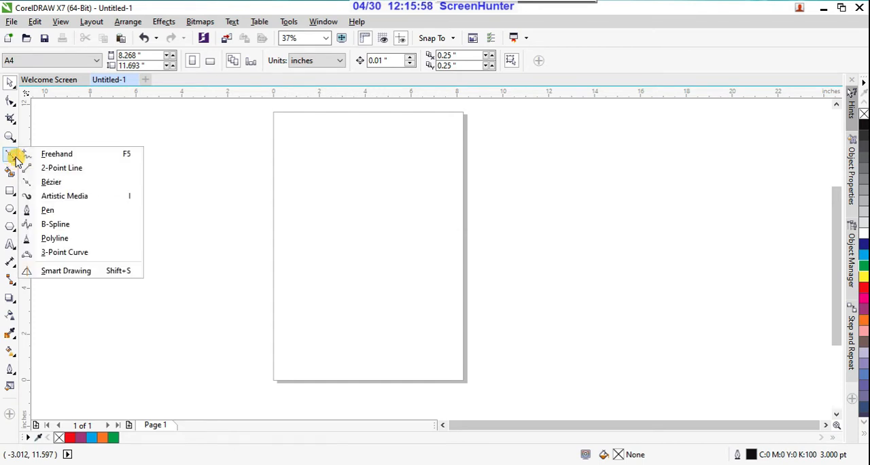
pyautogui.click(49, 182)
pyautogui.click(308, 214)
pyautogui.moveTo(292, 279); pyautogui.dragTo(344, 280)
pyautogui.moveTo(375, 239); pyautogui.dragTo(425, 204)
pyautogui.click(422, 148)
pyautogui.moveTo(423, 149); pyautogui.dragTo(358, 166)
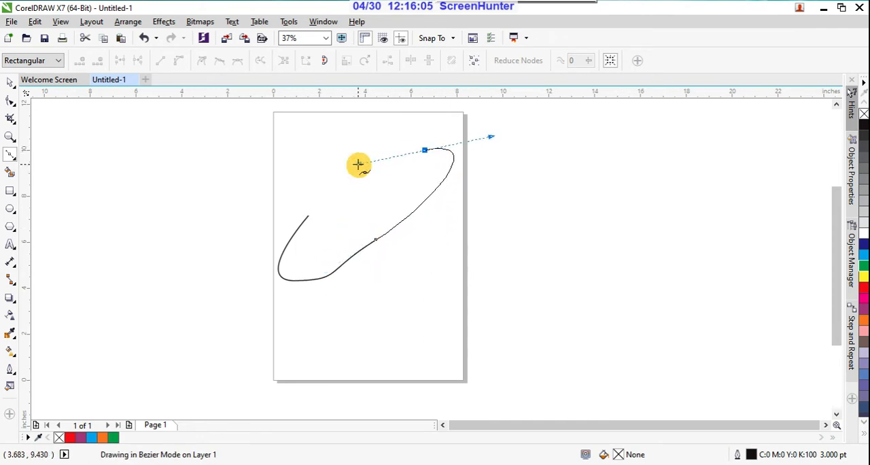
pyautogui.click(307, 216)
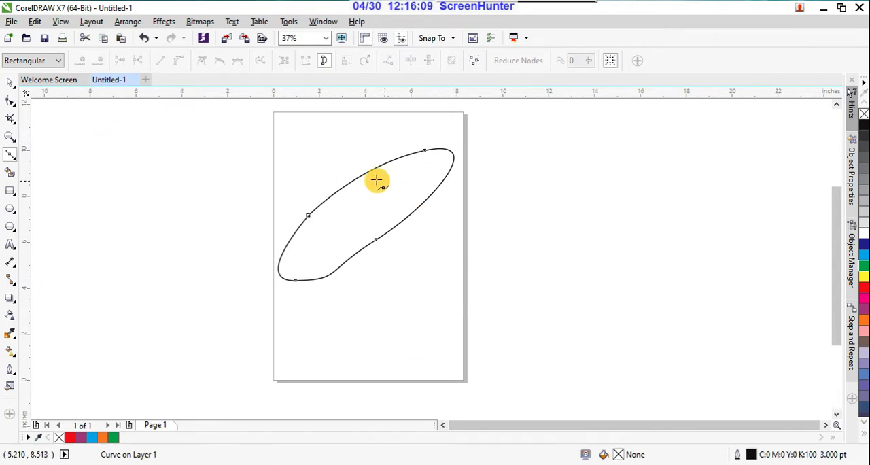
# Reshape the closed curve with the Shape tool by moving its lower-right node outward and stretching the handles of its upper-right node.
pyautogui.click(11, 107)
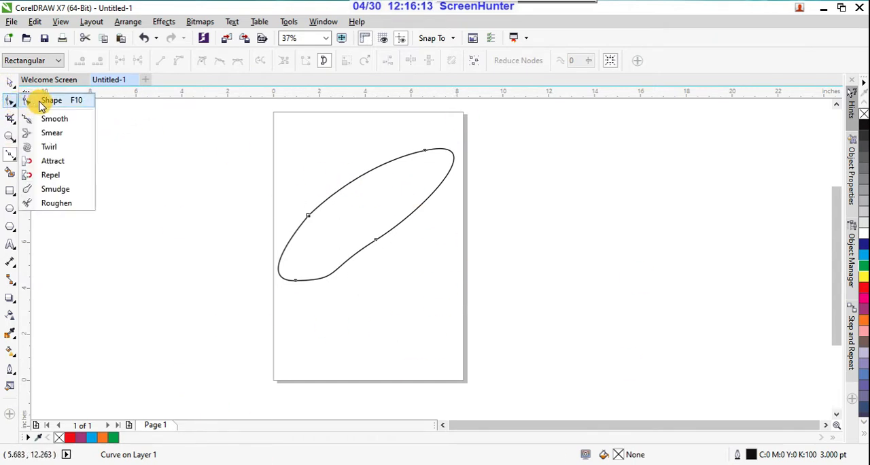
pyautogui.click(40, 102)
pyautogui.moveTo(360, 222); pyautogui.dragTo(457, 306)
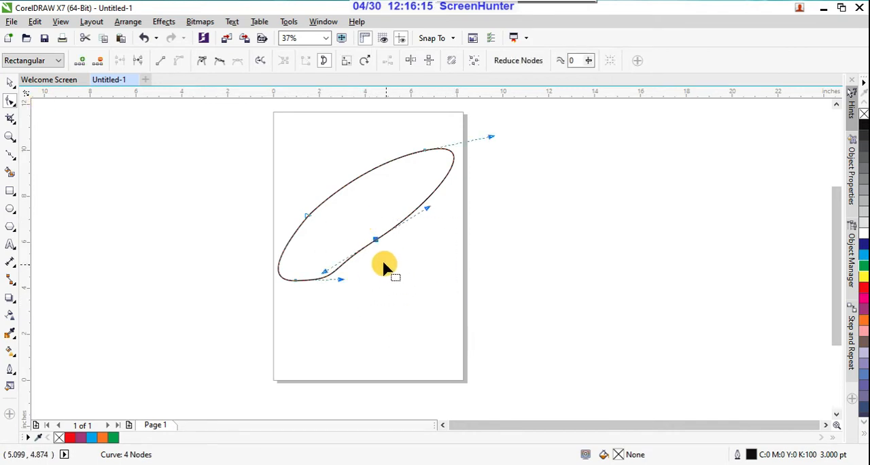
pyautogui.moveTo(295, 197); pyautogui.dragTo(333, 238)
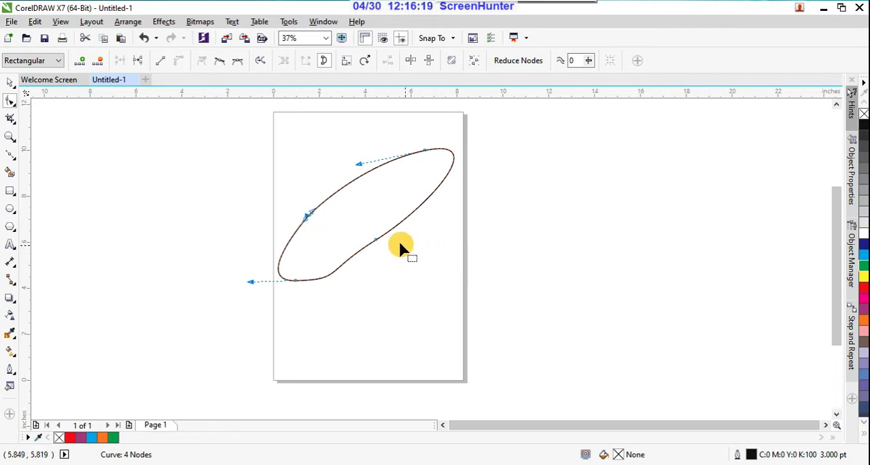
pyautogui.click(375, 239)
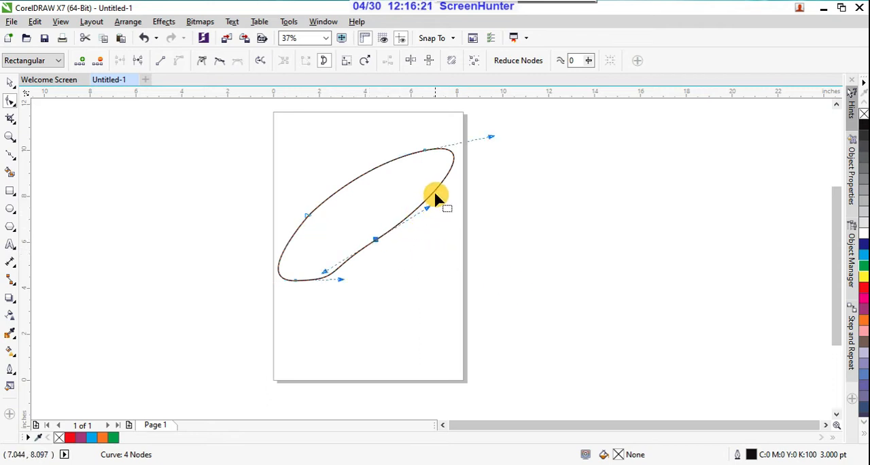
pyautogui.moveTo(439, 188); pyautogui.dragTo(409, 262)
pyautogui.click(375, 240)
pyautogui.moveTo(484, 275); pyautogui.dragTo(485, 205)
pyautogui.moveTo(509, 169); pyautogui.dragTo(538, 225)
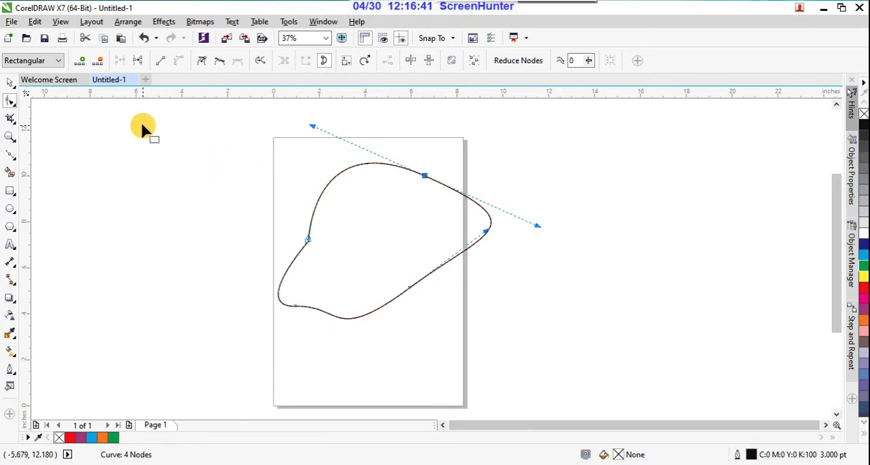
# Delete the closed curve's upper-right and lower-right nodes.
pyautogui.click(100, 63)
pyautogui.click(423, 257)
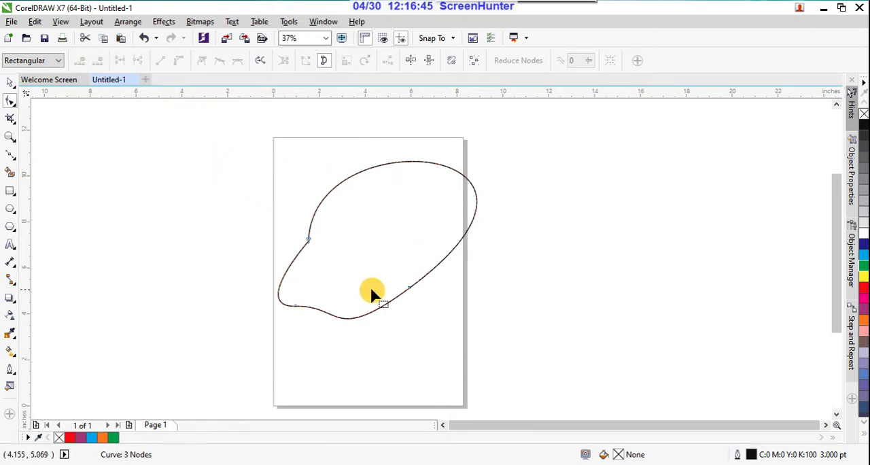
pyautogui.click(409, 288)
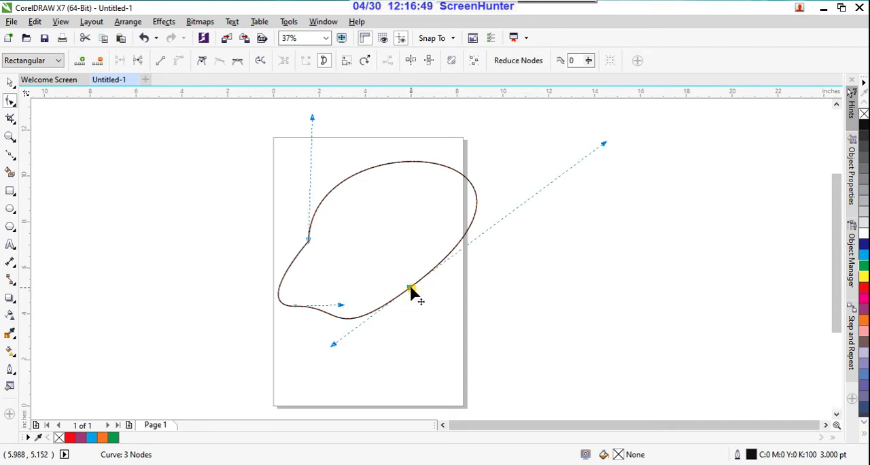
pyautogui.click(99, 61)
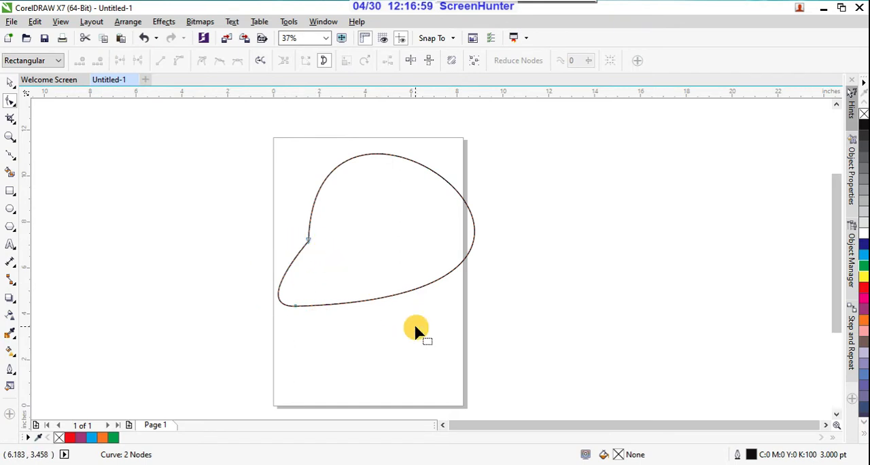
# Add nodes on the curve's lower edge and right end, and pull the outline outward and into a downward bulge there.
pyautogui.click(398, 293)
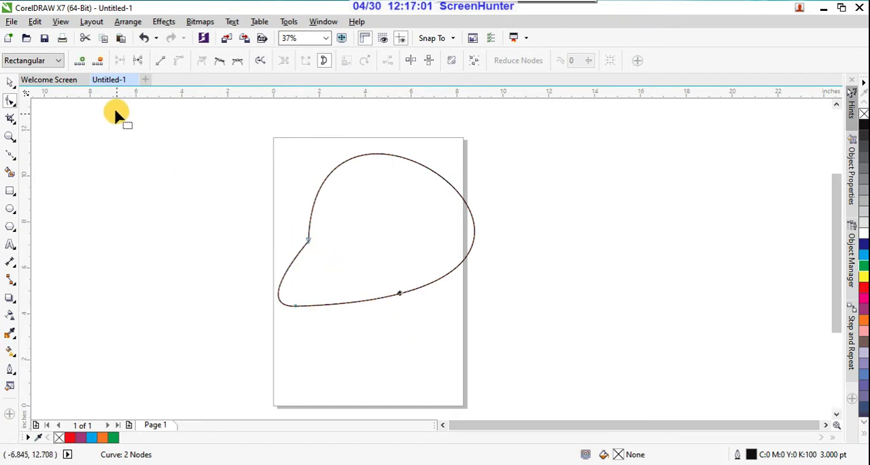
pyautogui.click(83, 63)
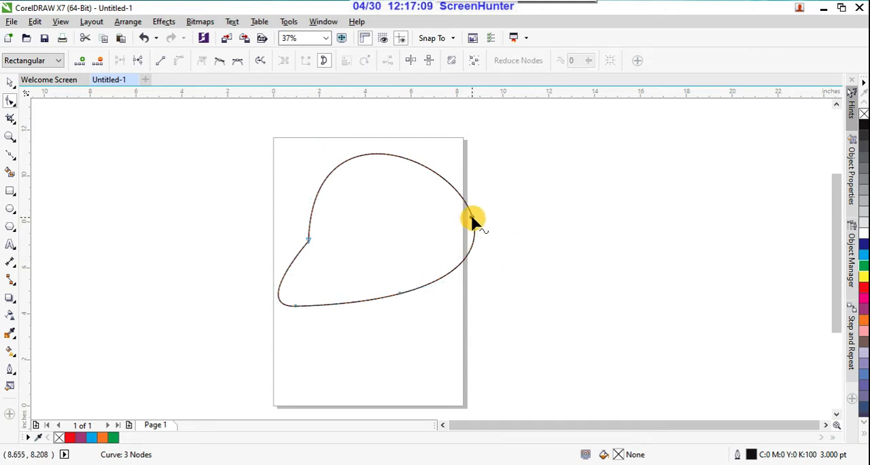
pyautogui.moveTo(472, 218); pyautogui.dragTo(523, 252)
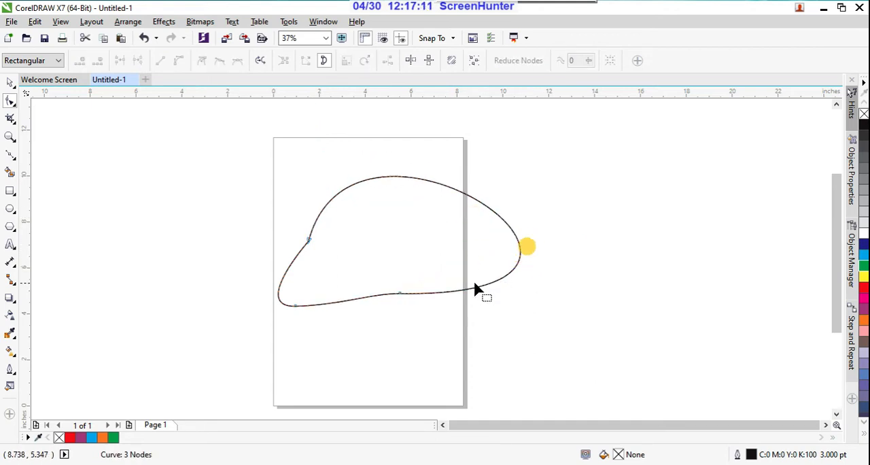
pyautogui.doubleClick(511, 275)
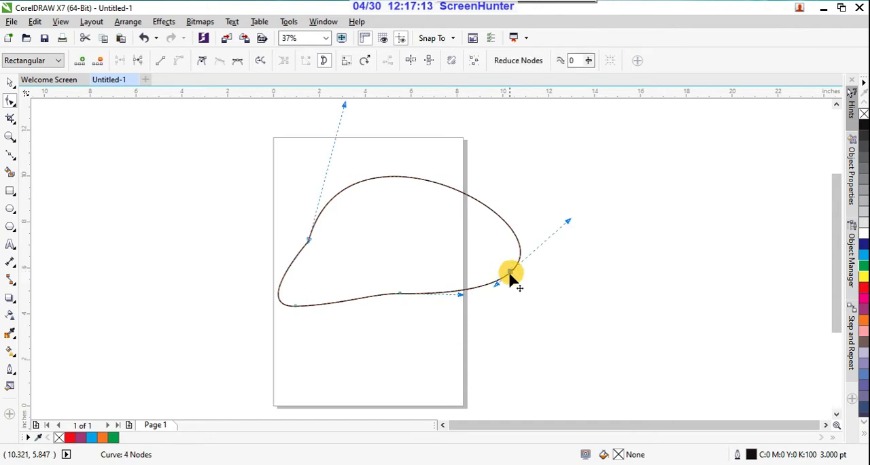
pyautogui.moveTo(498, 291); pyautogui.dragTo(390, 383)
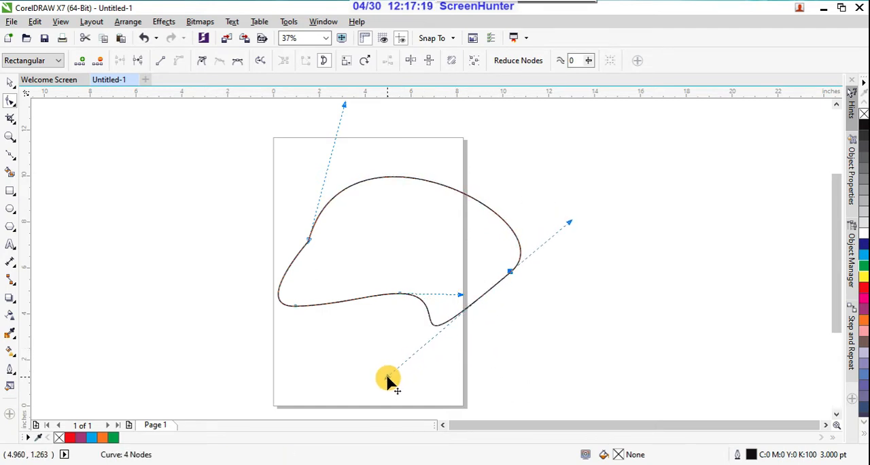
# Break the closed curve at all four nodes, try a red fill on it, and undo both changes.
pyautogui.click(272, 168)
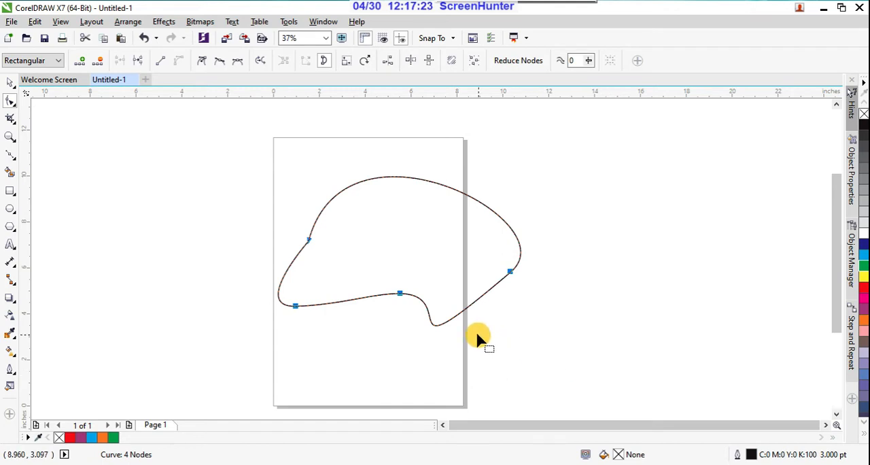
pyautogui.click(136, 63)
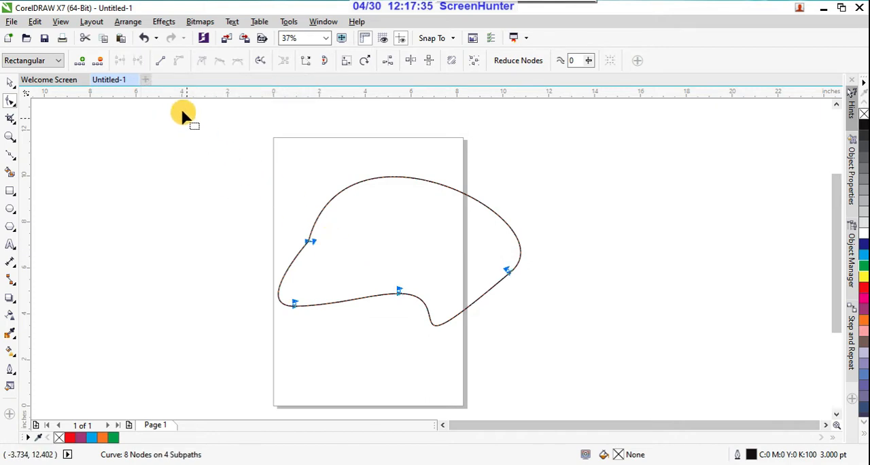
pyautogui.click(863, 288)
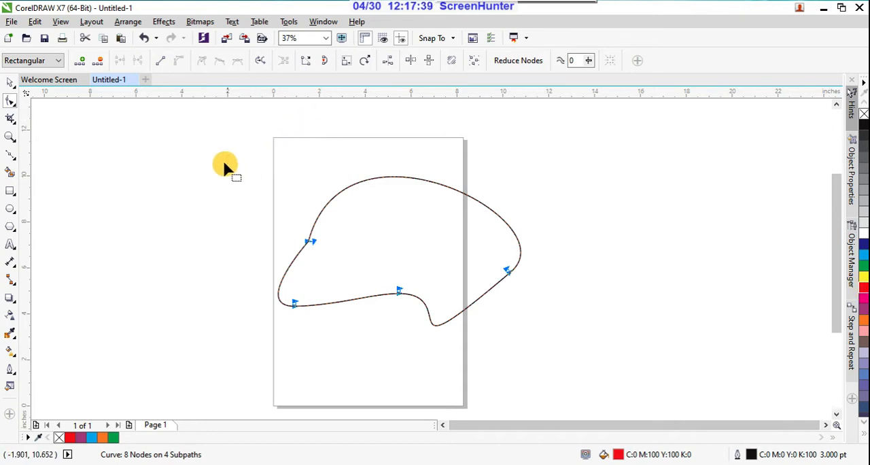
pyautogui.hotkey('ctrl', 'z')
pyautogui.hotkey('ctrl', 'z')
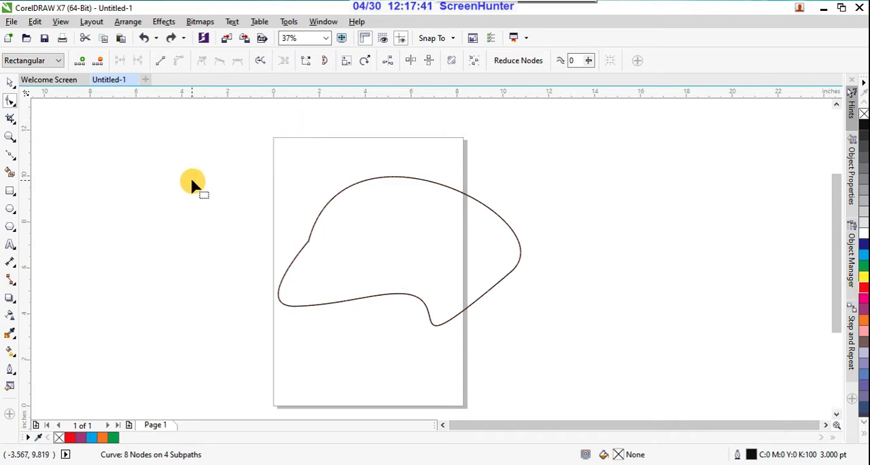
# Fill the closed curve with red and break it at all four nodes.
pyautogui.click(863, 288)
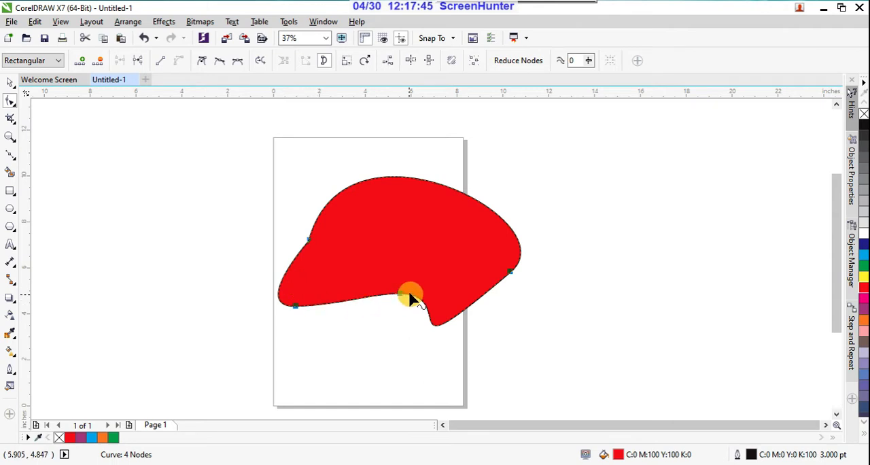
pyautogui.click(139, 62)
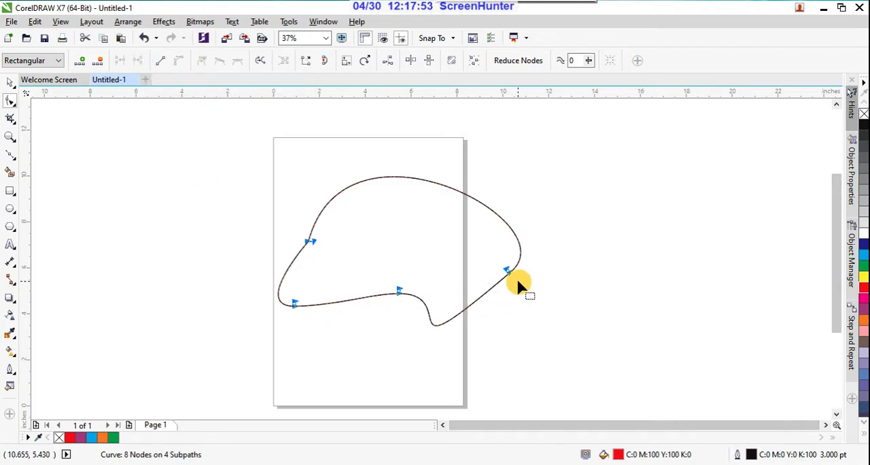
# Select the node at the broken outline's upper-left corner and convert the large upper curve segment to a straight line.
pyautogui.click(353, 232)
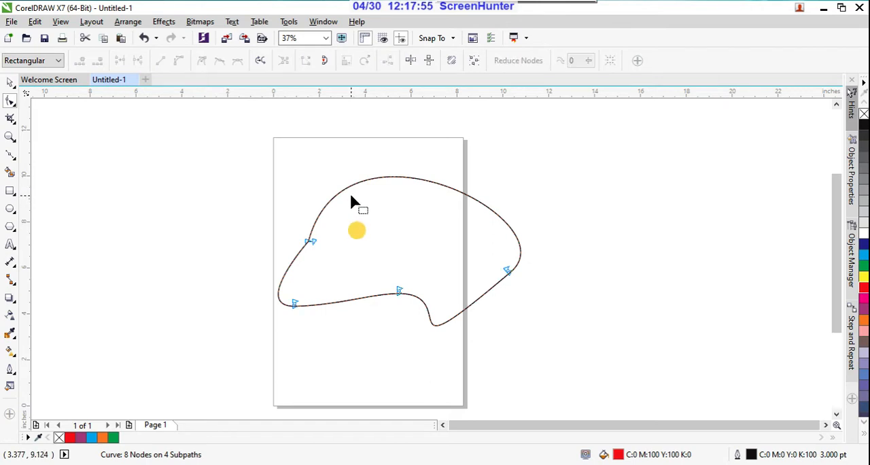
pyautogui.click(356, 183)
pyautogui.moveTo(240, 168); pyautogui.dragTo(589, 389)
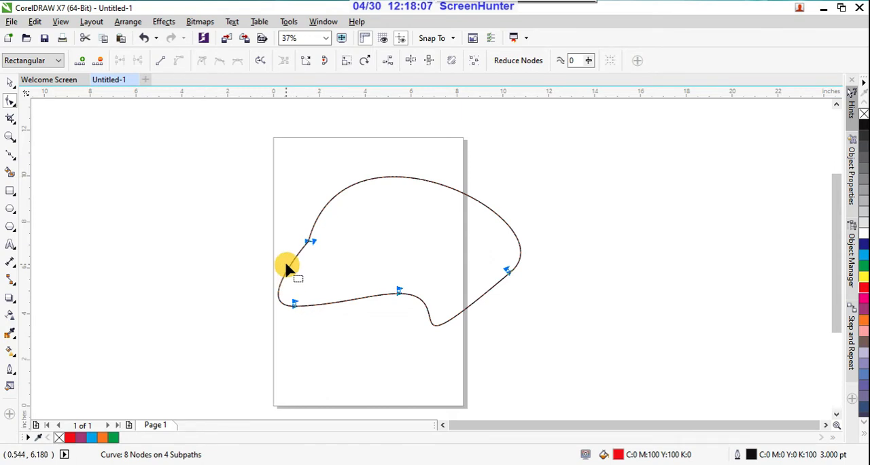
pyautogui.moveTo(291, 224); pyautogui.dragTo(340, 264)
pyautogui.scroll(2, 295, 308)
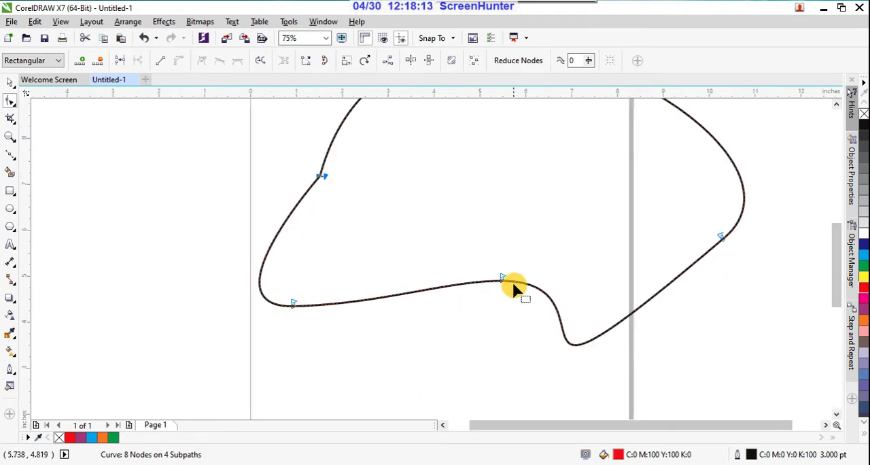
pyautogui.scroll(-2, 515, 282)
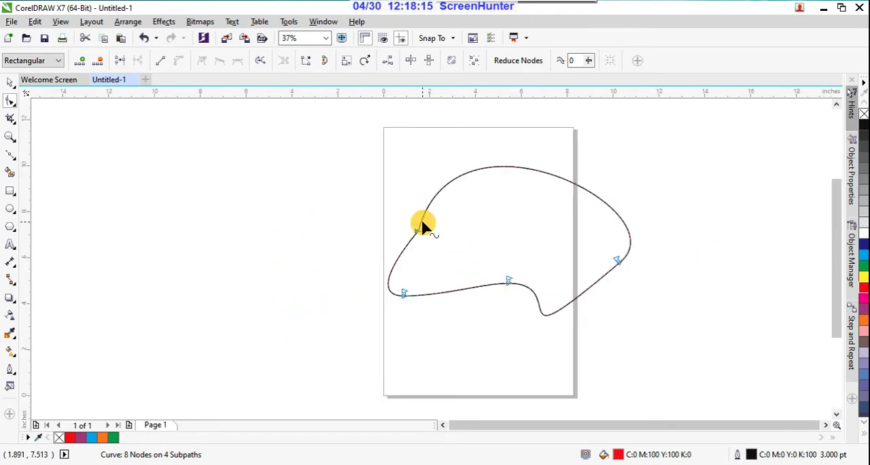
pyautogui.scroll(2, 421, 218)
pyautogui.moveTo(389, 219); pyautogui.dragTo(426, 254)
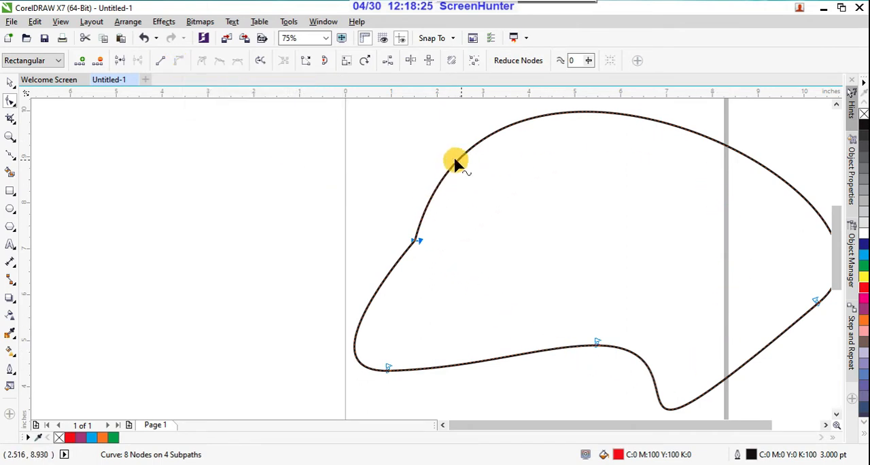
pyautogui.click(164, 63)
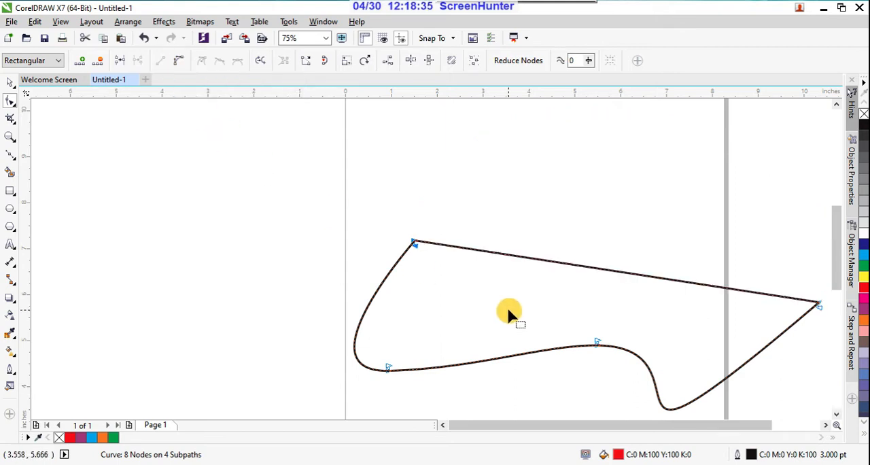
# Select the node at the outline's lower-left corner and convert the left-side curve segment to a straight line.
pyautogui.scroll(-2, 482, 300)
pyautogui.scroll(2, 551, 332)
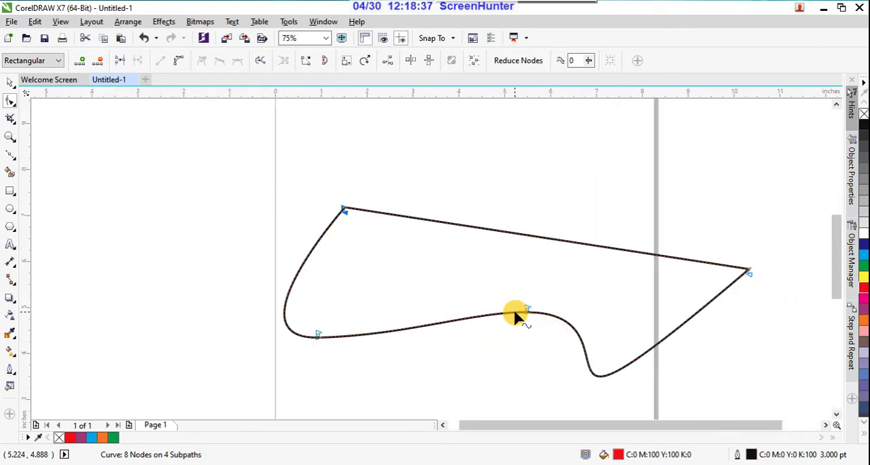
pyautogui.moveTo(349, 324); pyautogui.dragTo(303, 364)
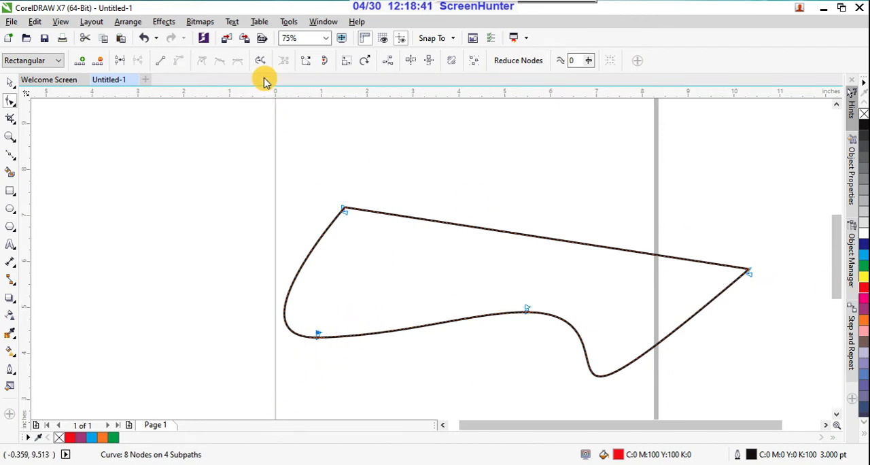
pyautogui.click(160, 64)
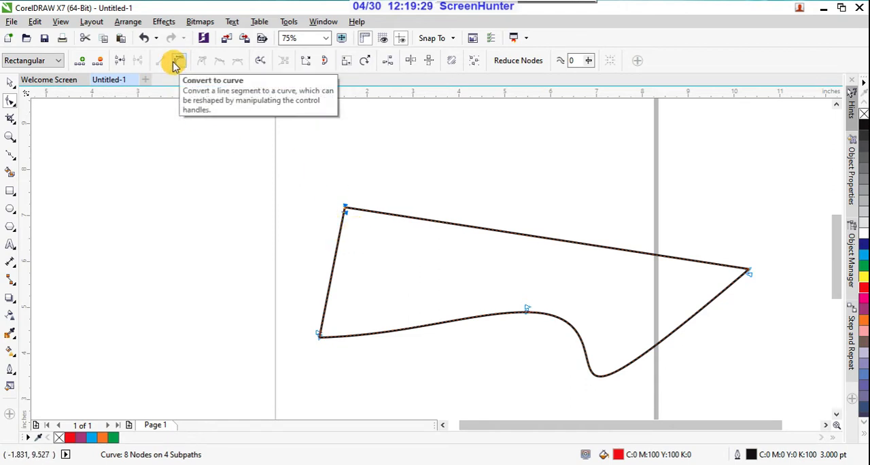
# Convert the straight upper segment back to a curve, bend it upward into an arch, and reshape it into a shallow downward sag.
pyautogui.click(175, 65)
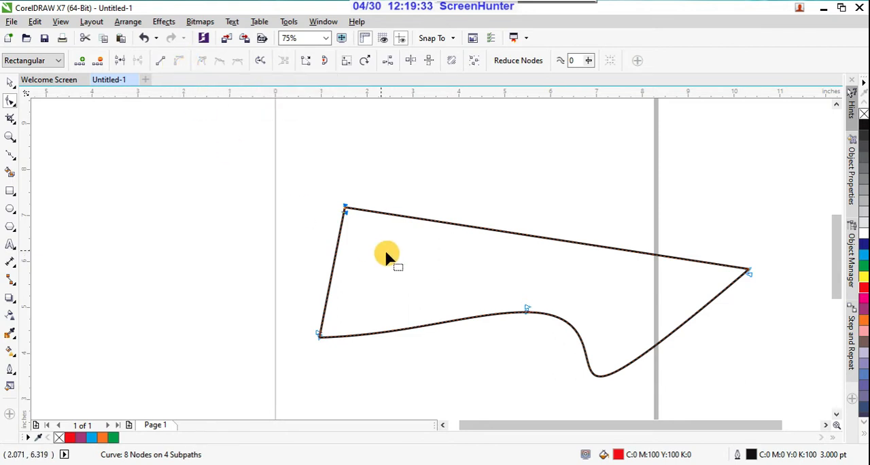
pyautogui.click(346, 208)
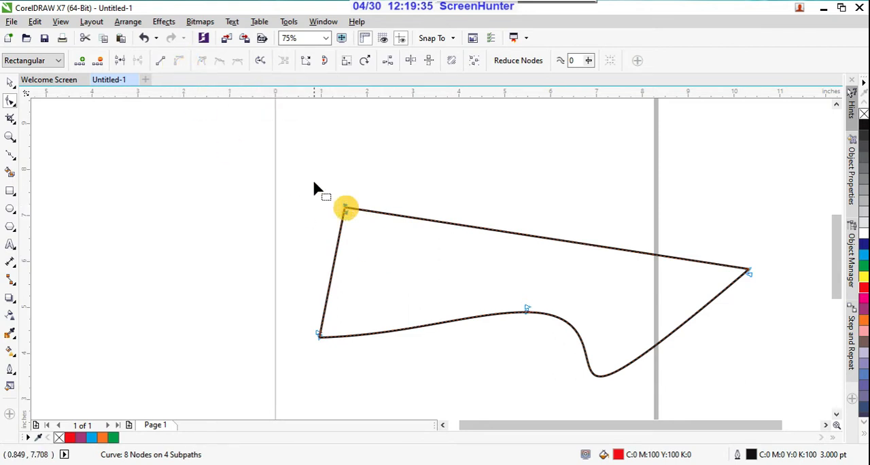
pyautogui.moveTo(428, 221); pyautogui.dragTo(439, 252)
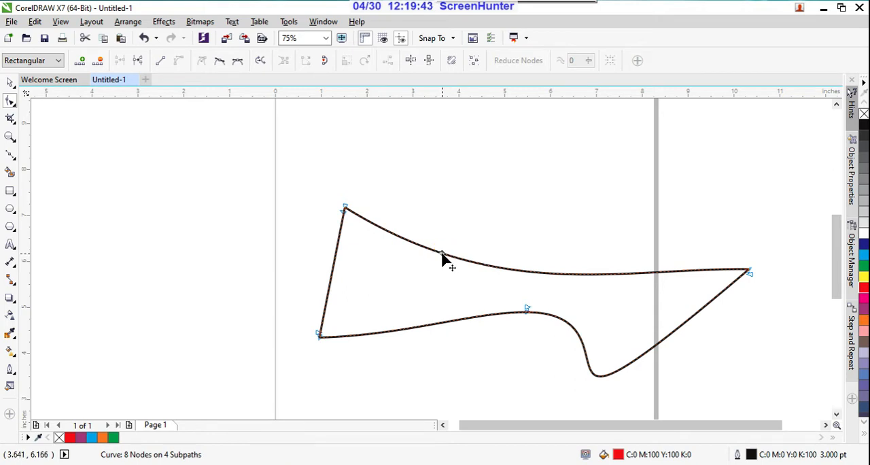
pyautogui.moveTo(441, 253)
pyautogui.mouseDown()
pyautogui.moveTo(444, 225)
pyautogui.moveTo(443, 252)
pyautogui.mouseUp()
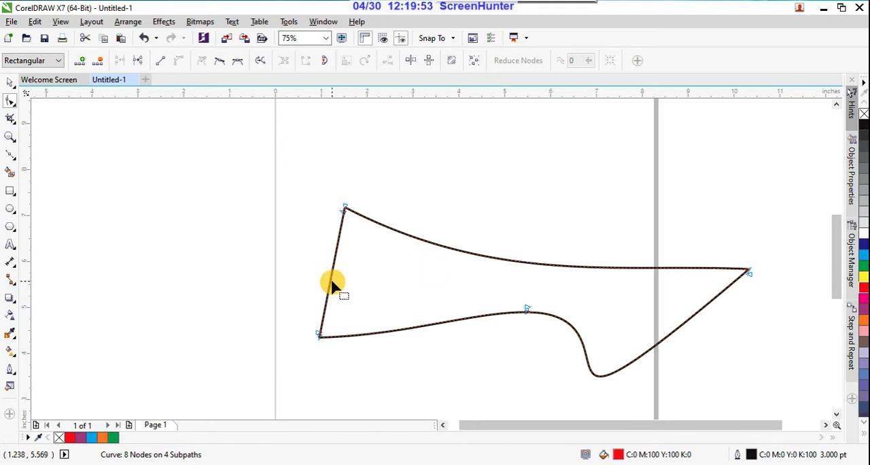
pyautogui.moveTo(331, 286)
pyautogui.mouseDown()
pyautogui.moveTo(320, 280)
pyautogui.moveTo(331, 283)
pyautogui.mouseUp()
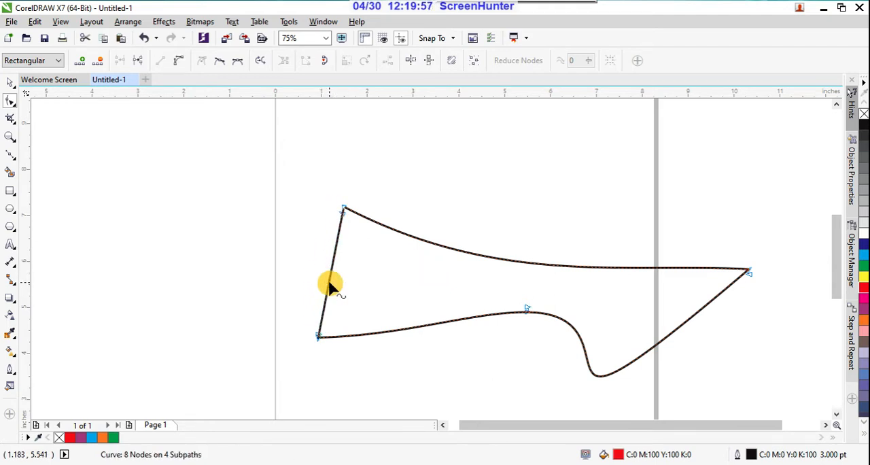
pyautogui.moveTo(475, 257); pyautogui.dragTo(505, 163)
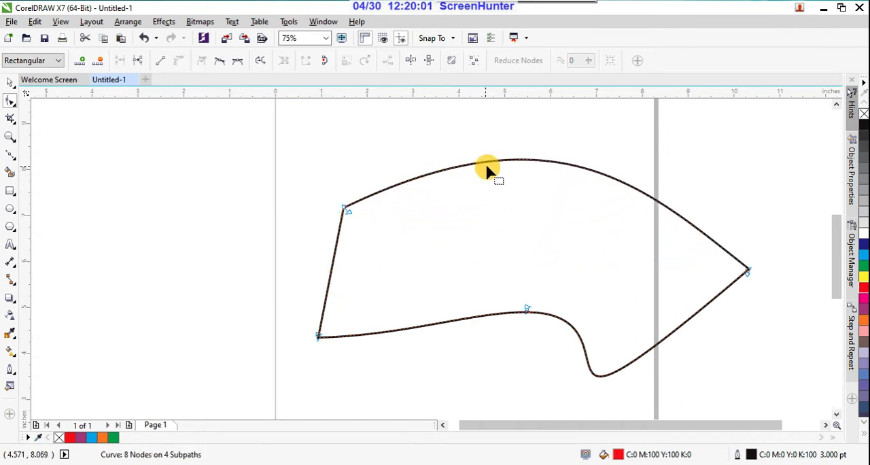
pyautogui.moveTo(501, 161); pyautogui.dragTo(447, 246)
# Convert the straight left-side segment to a curve and bow it outward to the left.
pyautogui.moveTo(305, 306); pyautogui.dragTo(331, 354)
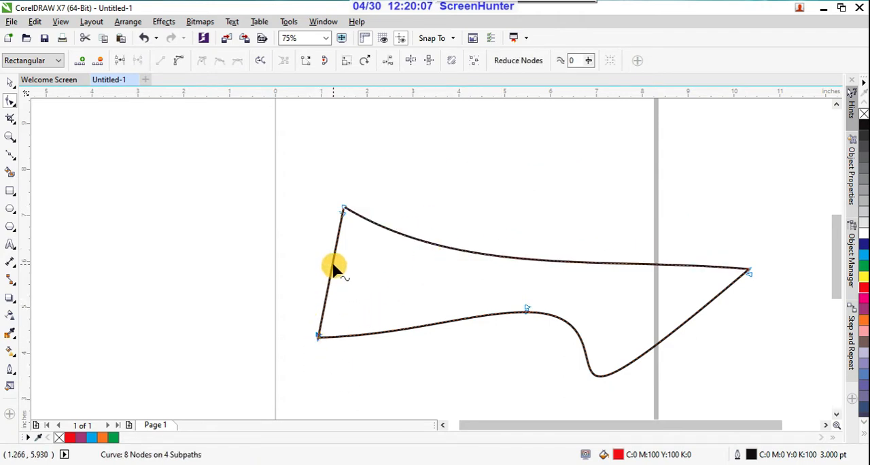
pyautogui.click(181, 63)
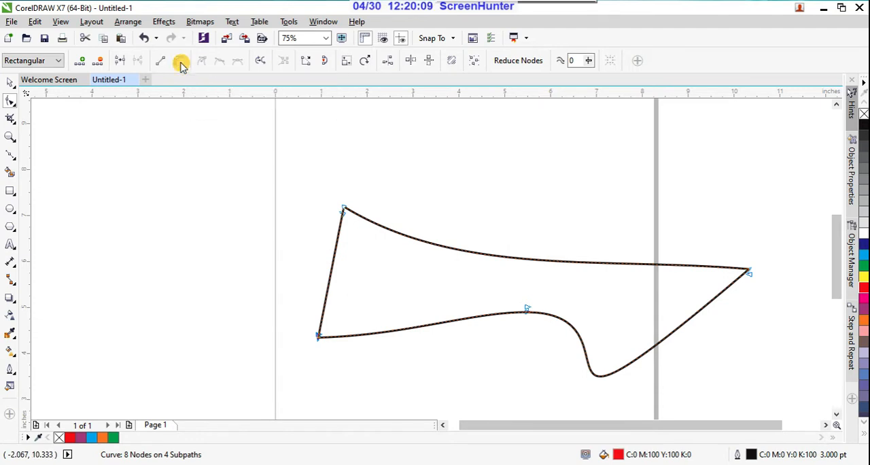
pyautogui.click(340, 283)
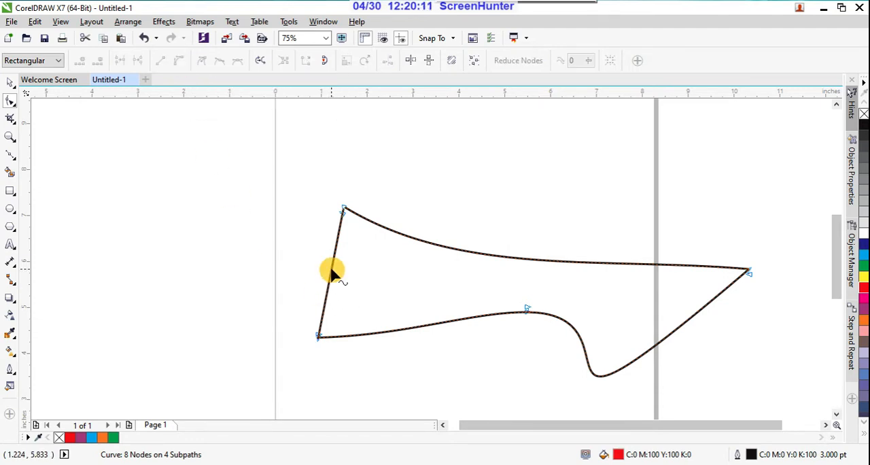
pyautogui.moveTo(332, 272); pyautogui.dragTo(302, 258)
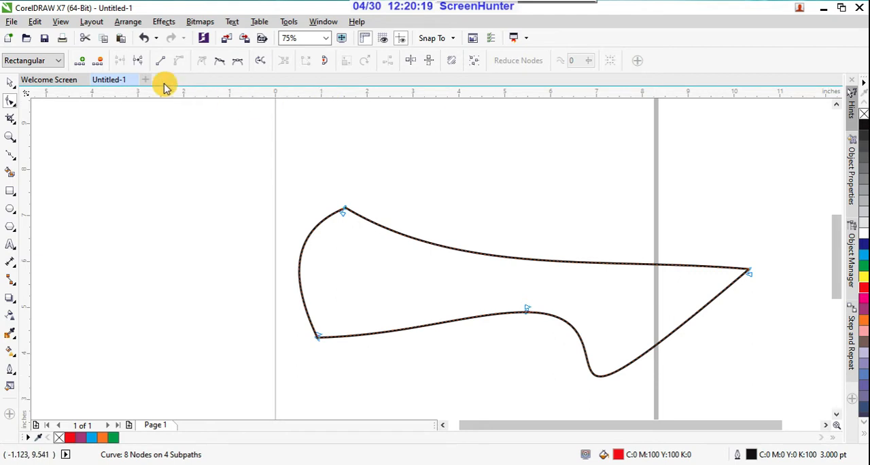
pyautogui.click(330, 167)
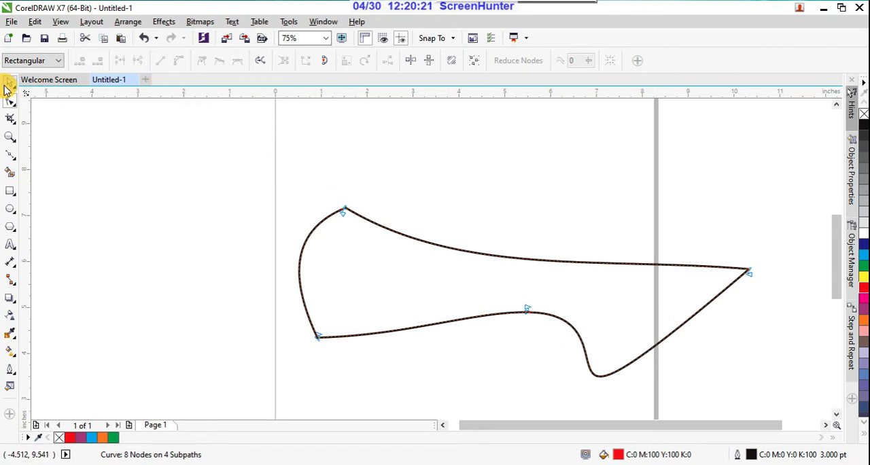
pyautogui.moveTo(249, 171); pyautogui.dragTo(715, 394)
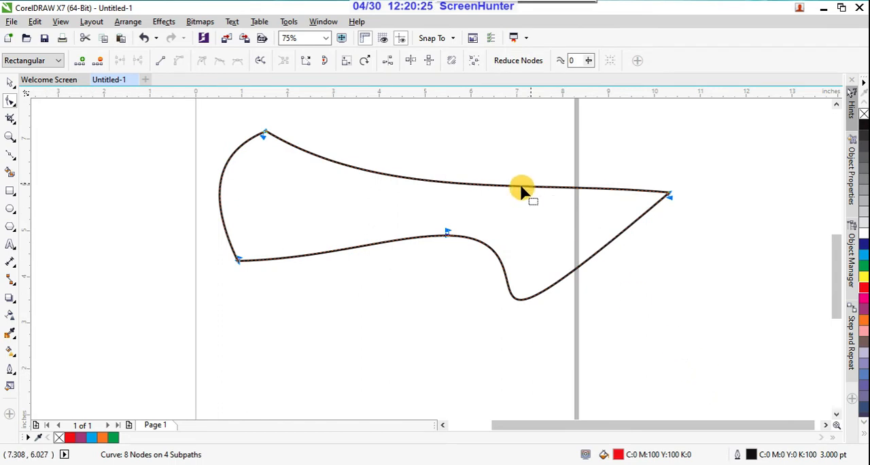
pyautogui.click(170, 119)
pyautogui.moveTo(249, 120); pyautogui.dragTo(297, 181)
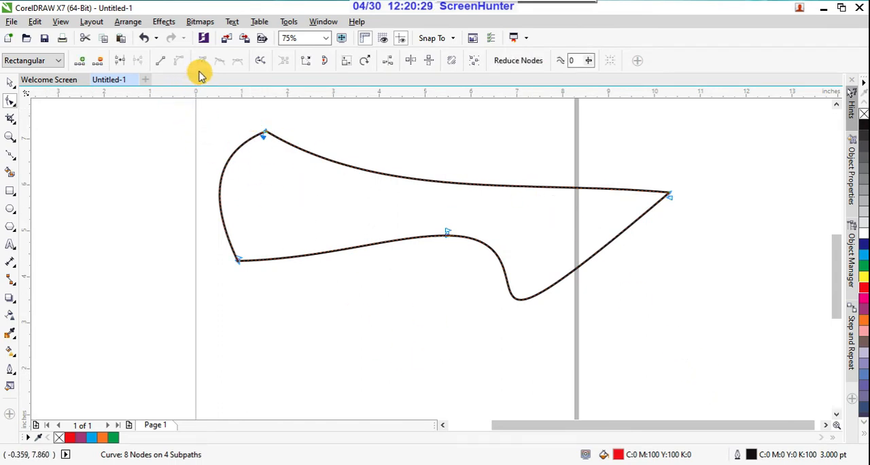
pyautogui.click(184, 143)
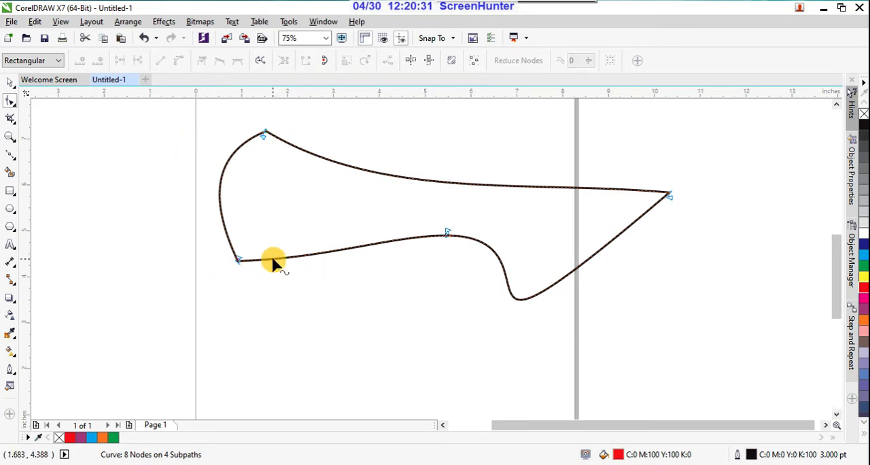
# Join the broken nodes at the outline's lower-left corner and pull both of the node's handles downward in different directions.
pyautogui.click(238, 261)
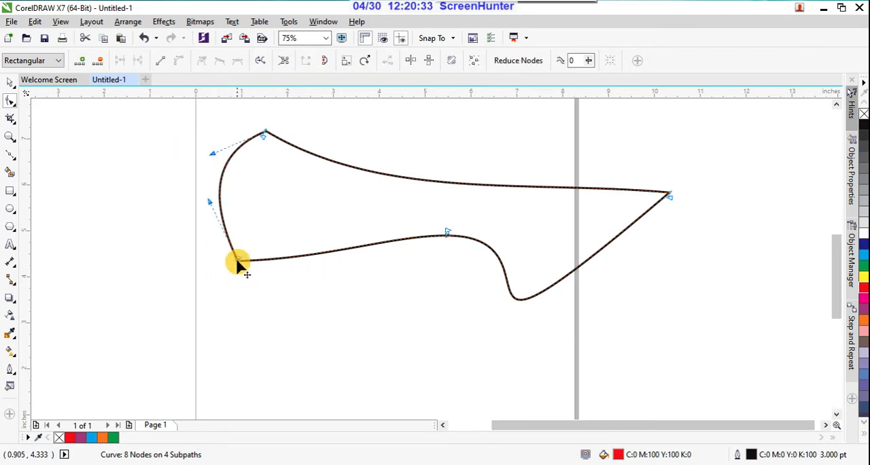
pyautogui.moveTo(208, 201); pyautogui.dragTo(186, 310)
pyautogui.click(241, 264)
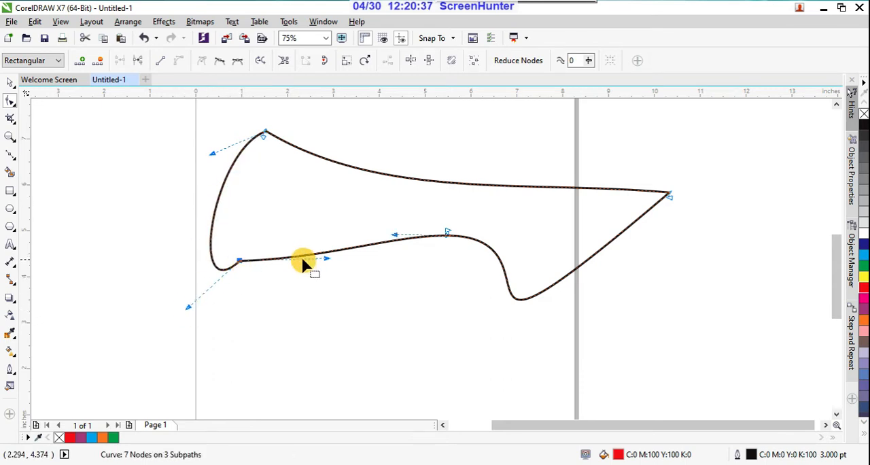
pyautogui.moveTo(325, 258); pyautogui.dragTo(411, 345)
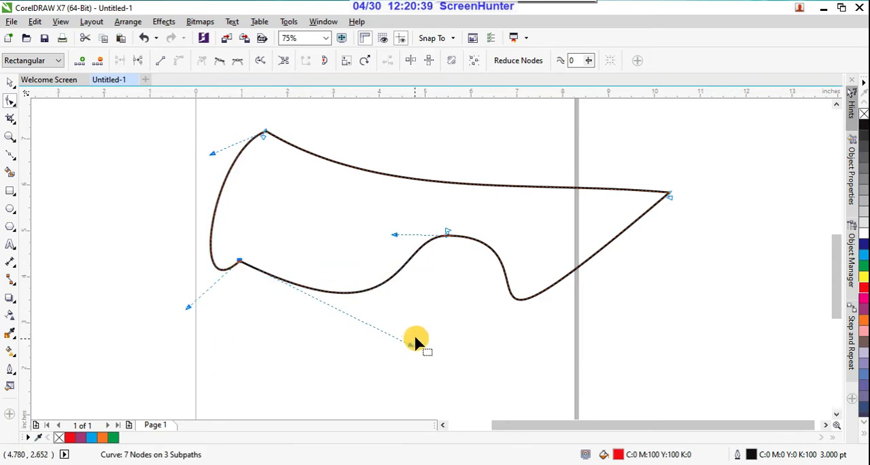
# Convert the lower-left node to a smooth node and rotate its linked handles to deepen the bulge on the lower edge.
pyautogui.click(219, 64)
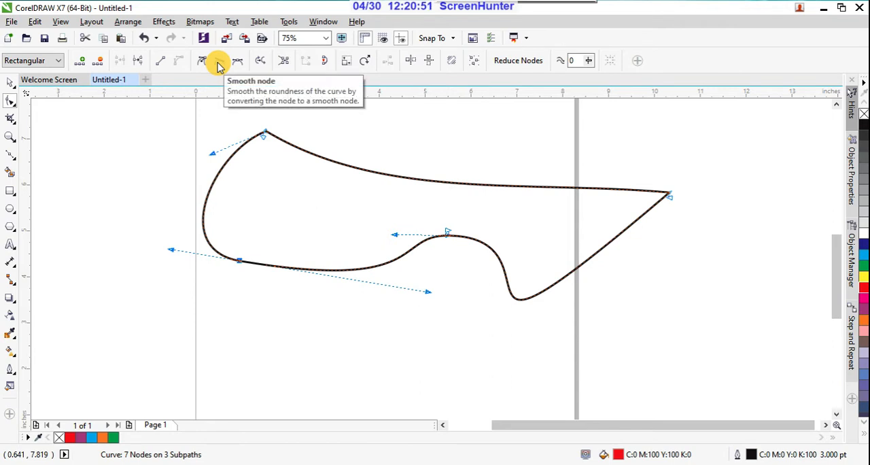
pyautogui.moveTo(428, 291); pyautogui.dragTo(413, 372)
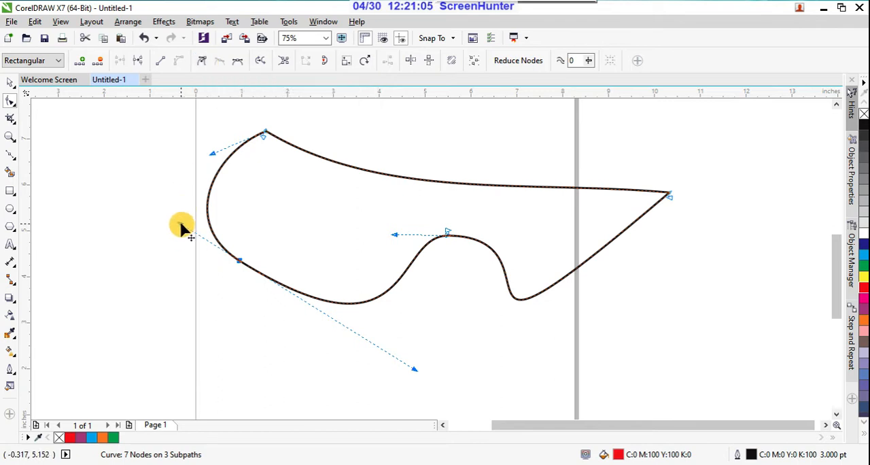
pyautogui.moveTo(180, 223); pyautogui.dragTo(210, 207)
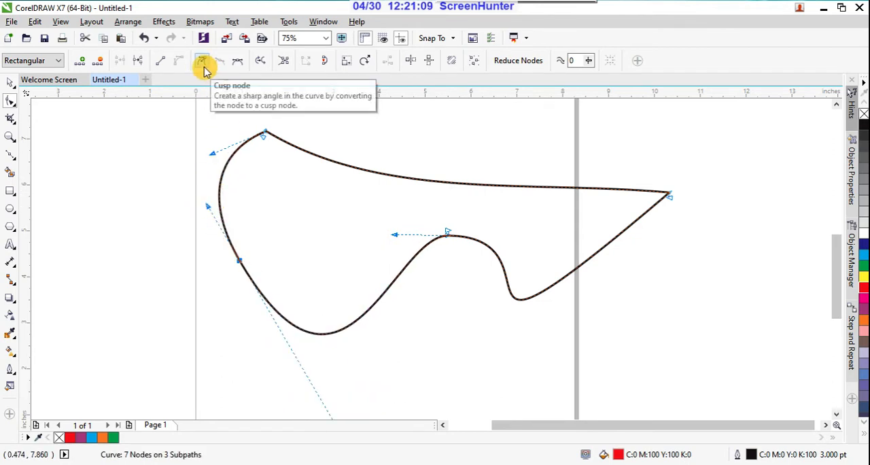
# Convert the lower-left node to a cusp node and reposition its two handles independently to form a sharp corner.
pyautogui.click(204, 67)
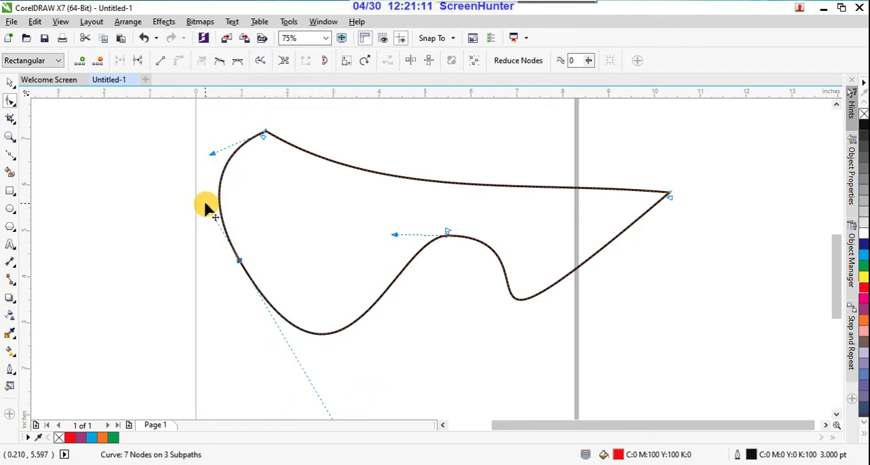
pyautogui.moveTo(209, 207); pyautogui.dragTo(118, 260)
pyautogui.scroll(-1, 405, 206)
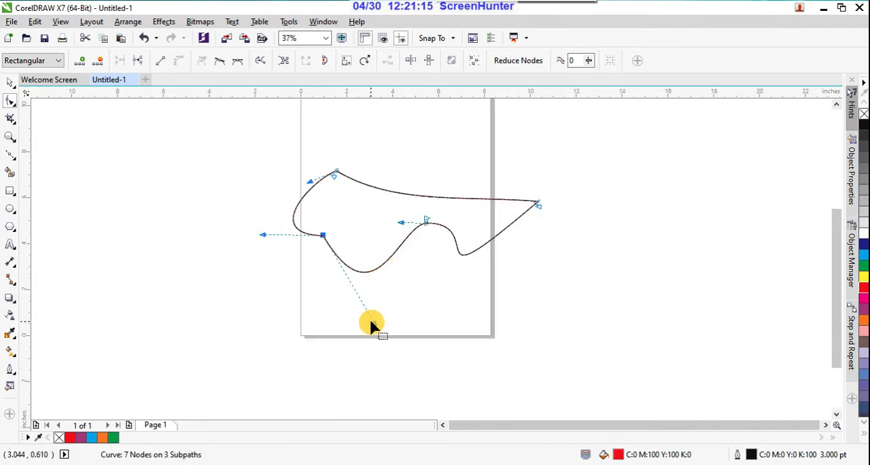
pyautogui.moveTo(373, 325); pyautogui.dragTo(401, 295)
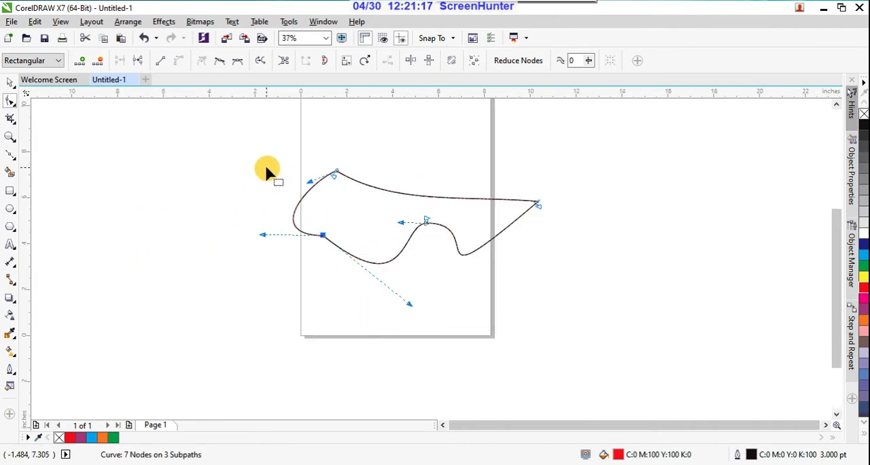
# Make the lower-left node smooth again, steepen its lower handle, and move the node down and slightly left.
pyautogui.click(222, 61)
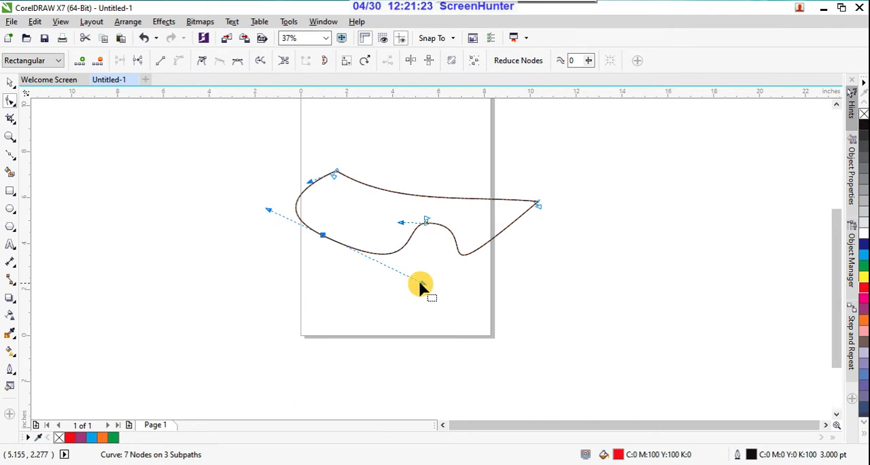
pyautogui.moveTo(420, 283); pyautogui.dragTo(390, 289)
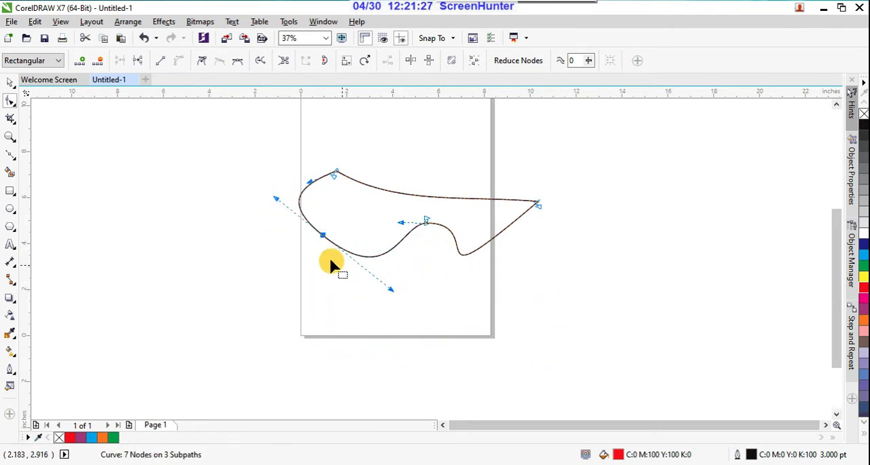
pyautogui.moveTo(324, 235); pyautogui.dragTo(310, 274)
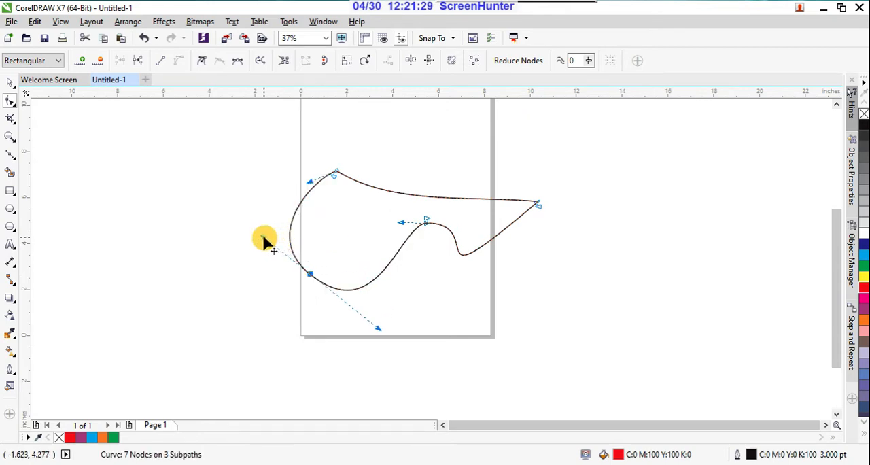
# Lengthen the lower-left node's linked handles in opposite directions, and convert it to a cusp node with each handle angled independently.
pyautogui.moveTo(263, 237); pyautogui.dragTo(182, 202)
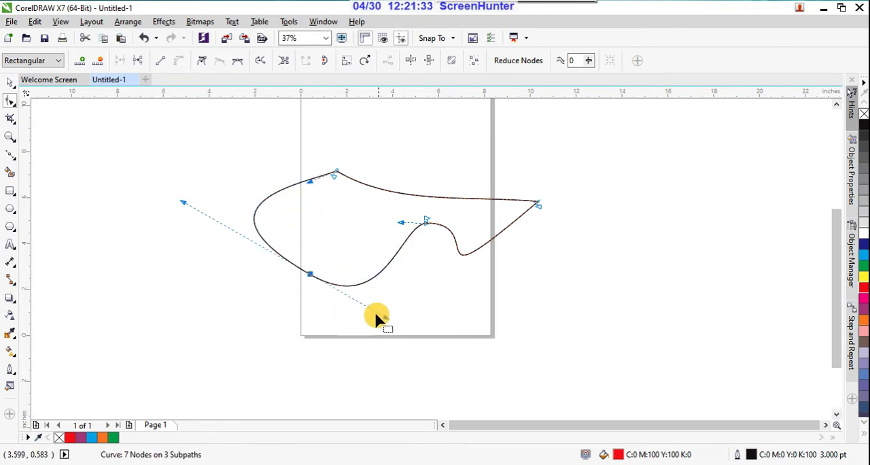
pyautogui.moveTo(387, 319); pyautogui.dragTo(471, 348)
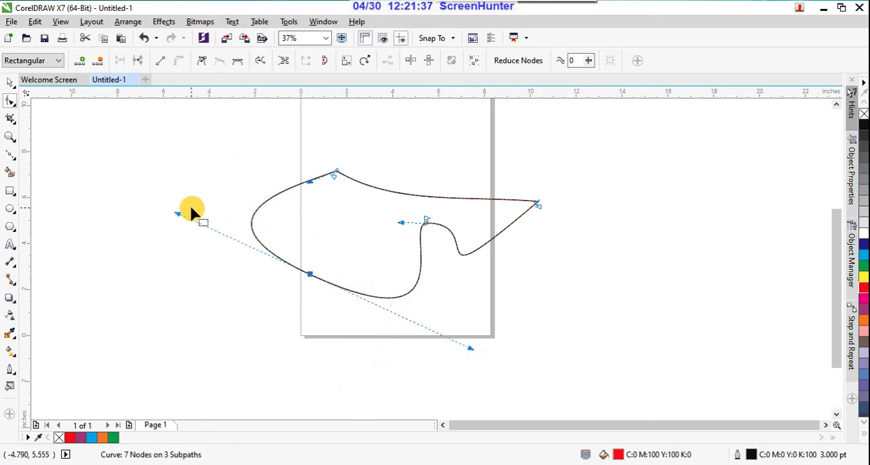
pyautogui.click(202, 65)
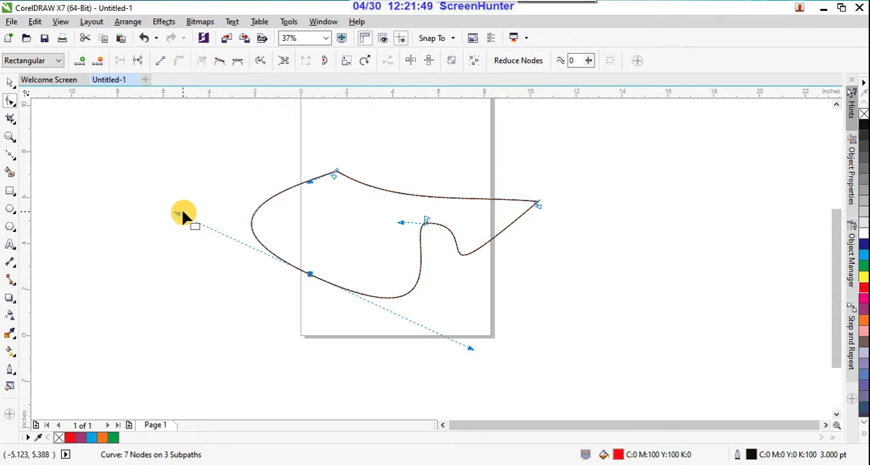
pyautogui.moveTo(180, 213); pyautogui.dragTo(156, 239)
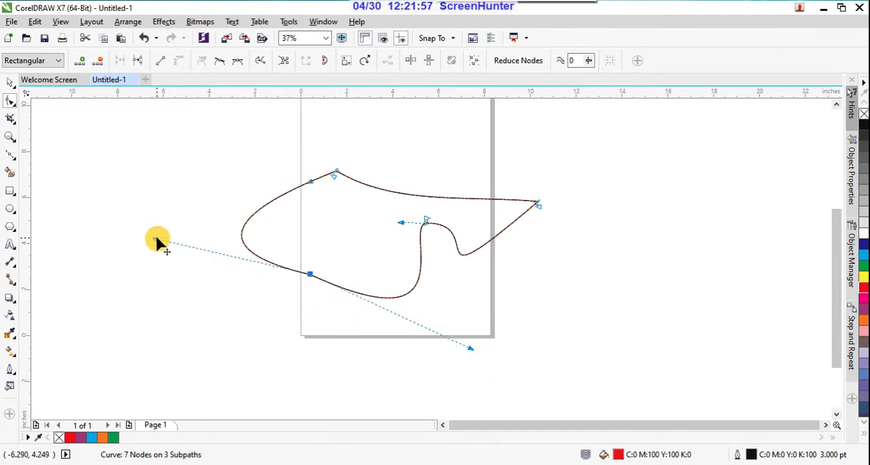
pyautogui.moveTo(158, 239)
pyautogui.mouseDown()
pyautogui.moveTo(324, 214)
pyautogui.moveTo(276, 206)
pyautogui.moveTo(146, 232)
pyautogui.mouseUp()
pyautogui.moveTo(470, 349); pyautogui.dragTo(438, 383)
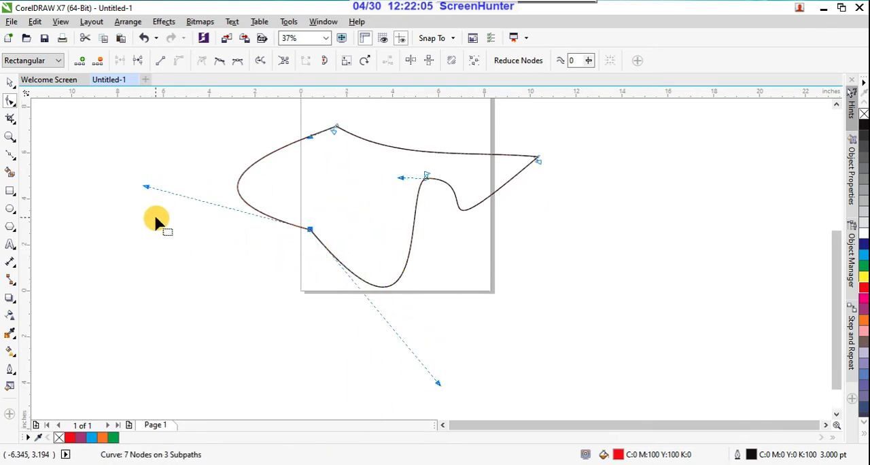
# Convert the lower-left cusp node to a symmetrical node so both sides share the same curve shape.
pyautogui.scroll(-2, 507, 367)
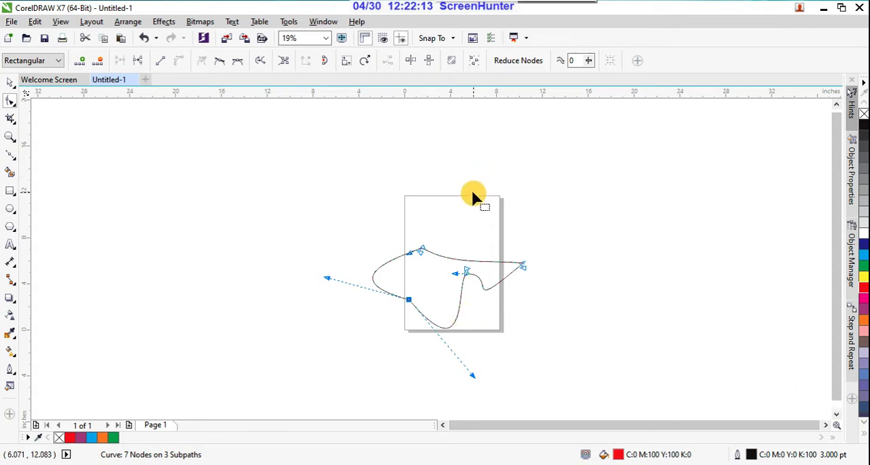
pyautogui.click(219, 66)
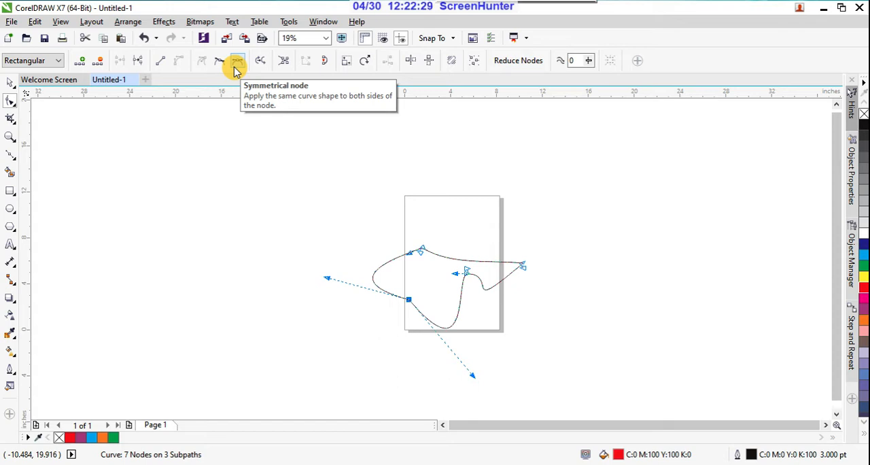
pyautogui.scroll(2, 411, 294)
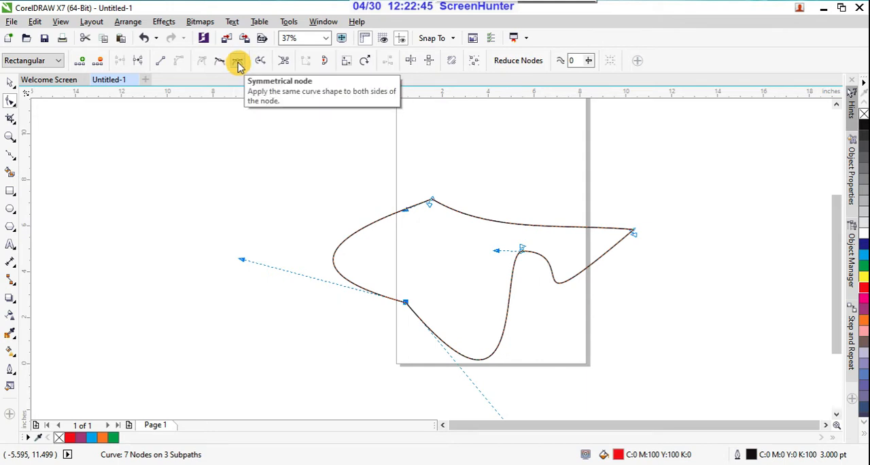
pyautogui.click(238, 65)
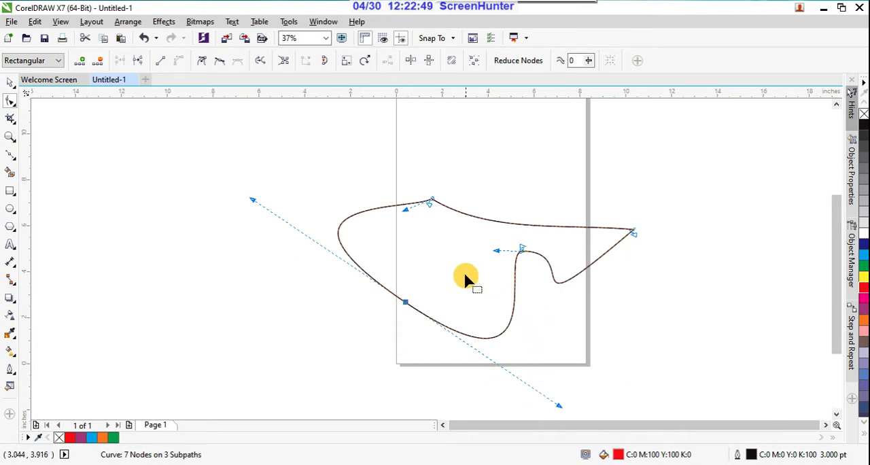
# Select the end nodes meeting at the top corner and reverse the direction of their subpaths.
pyautogui.moveTo(415, 184); pyautogui.dragTo(465, 231)
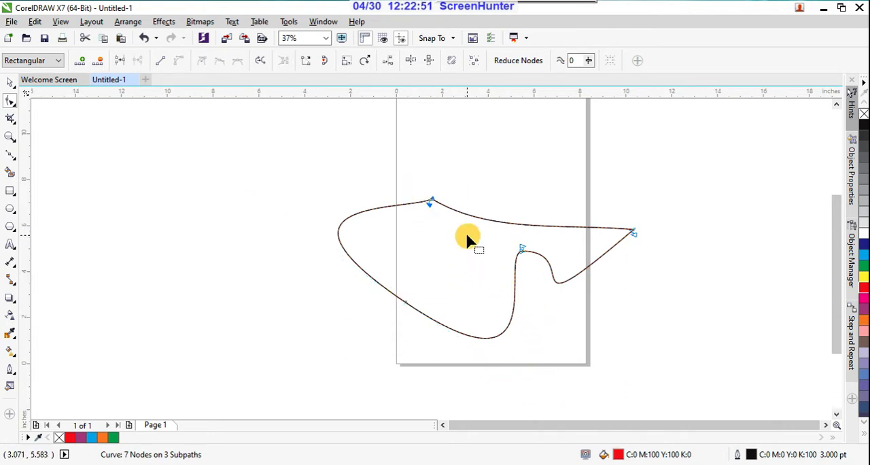
pyautogui.moveTo(431, 291); pyautogui.dragTo(357, 338)
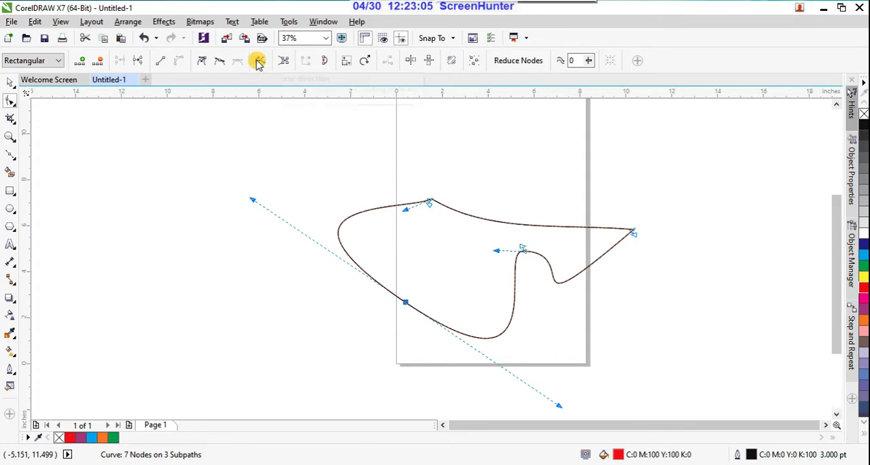
pyautogui.moveTo(427, 303); pyautogui.dragTo(367, 360)
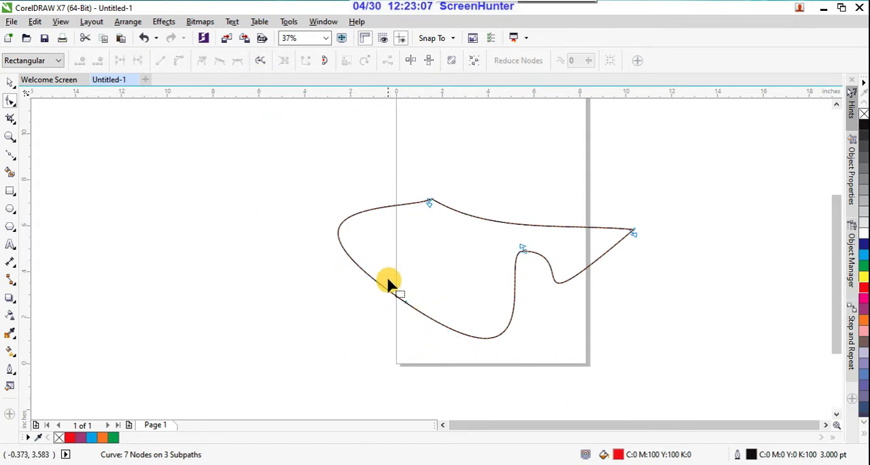
pyautogui.click(405, 302)
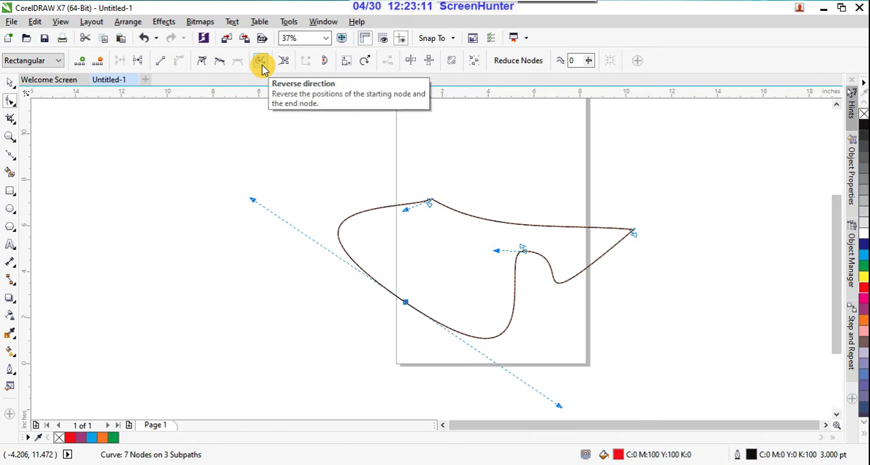
pyautogui.moveTo(408, 169); pyautogui.dragTo(457, 215)
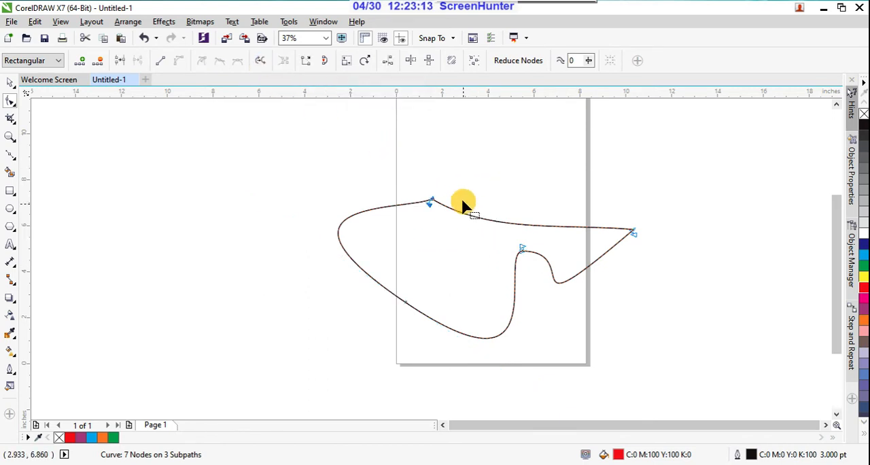
pyautogui.scroll(2, 453, 196)
pyautogui.scroll(-1, 455, 195)
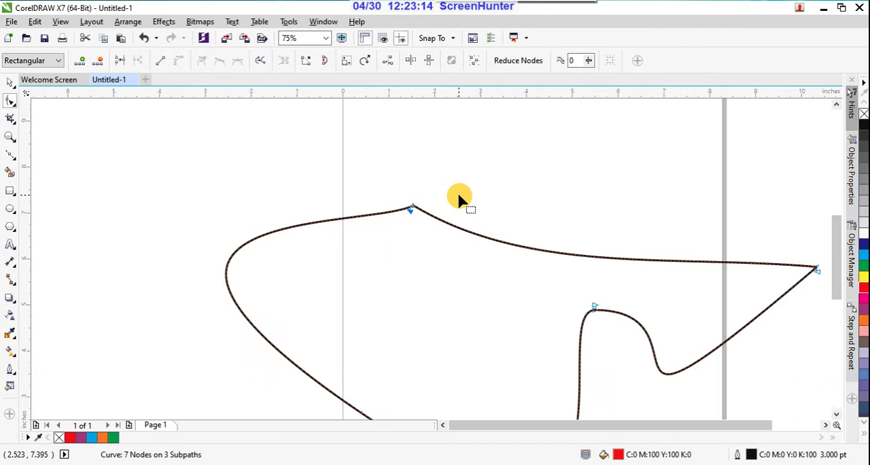
pyautogui.click(262, 62)
pyautogui.click(413, 208)
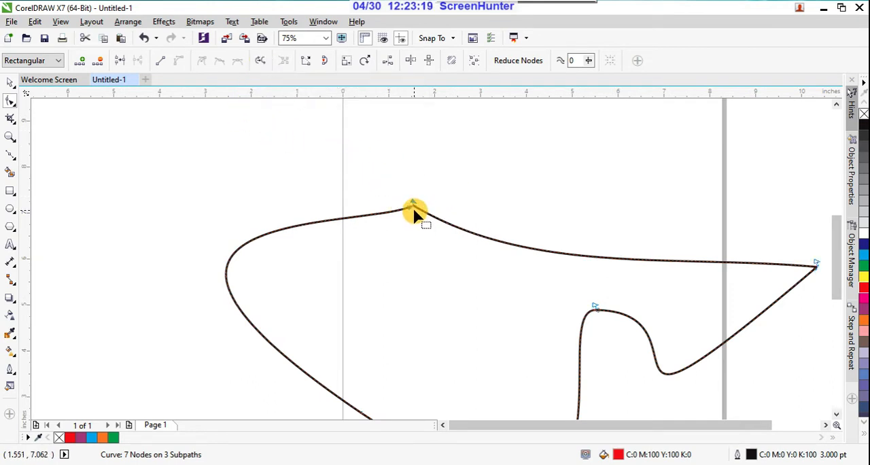
# Nudge the top corner's end nodes slightly down and move the left subpath's inner end node up past the top edge, left of that corner.
pyautogui.scroll(2, 414, 207)
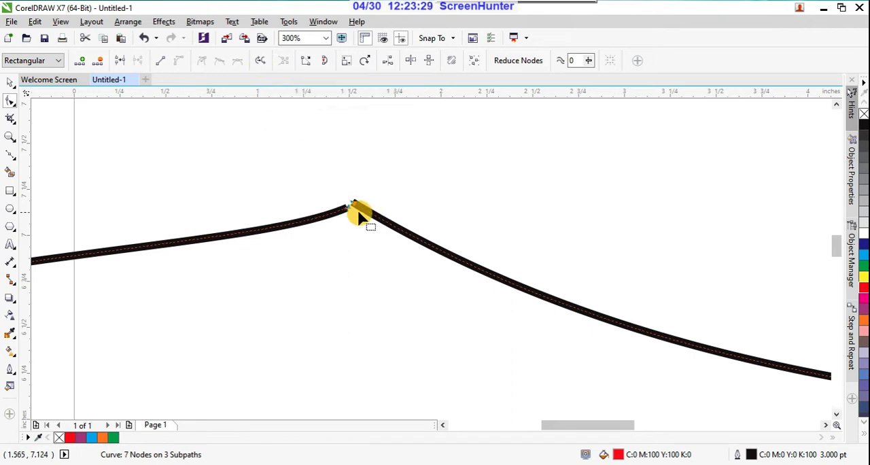
pyautogui.moveTo(351, 207); pyautogui.dragTo(358, 231)
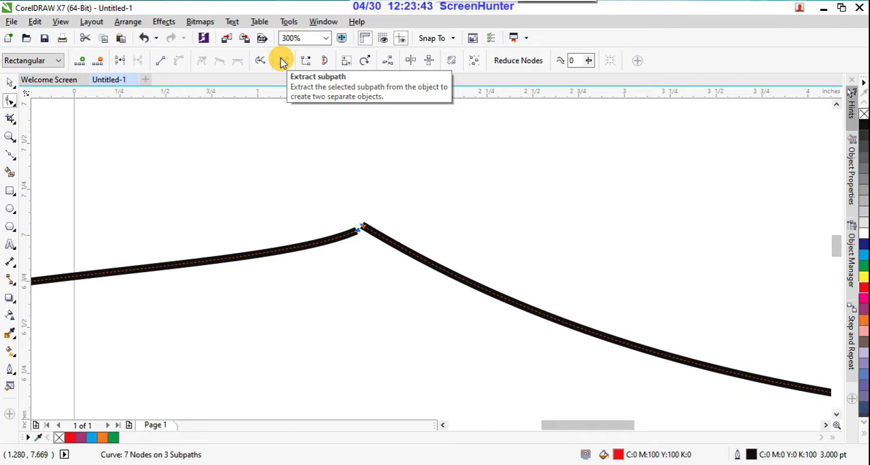
pyautogui.scroll(-3, 447, 151)
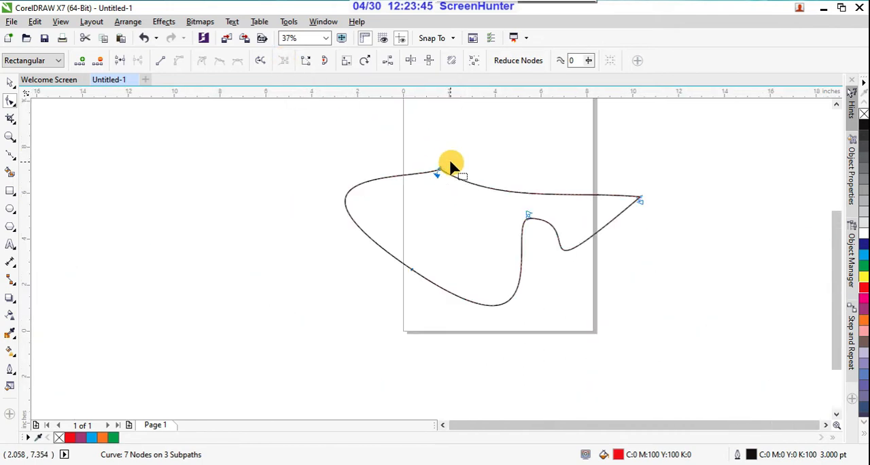
pyautogui.click(530, 217)
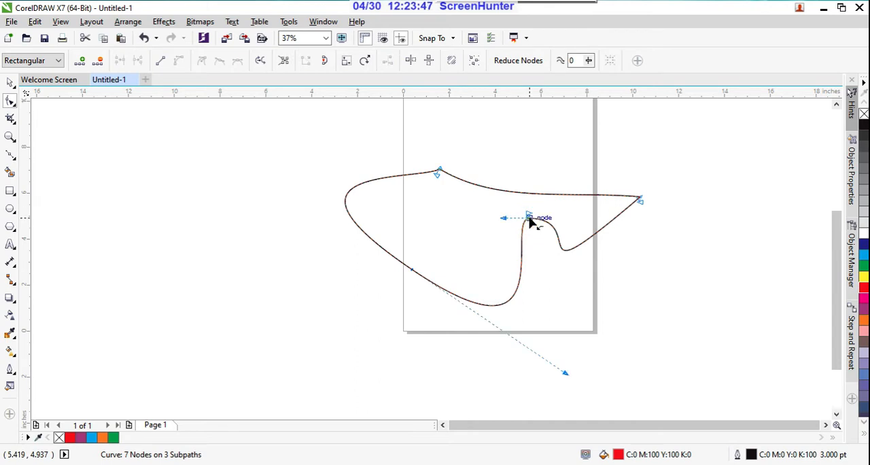
pyautogui.moveTo(530, 217); pyautogui.dragTo(420, 163)
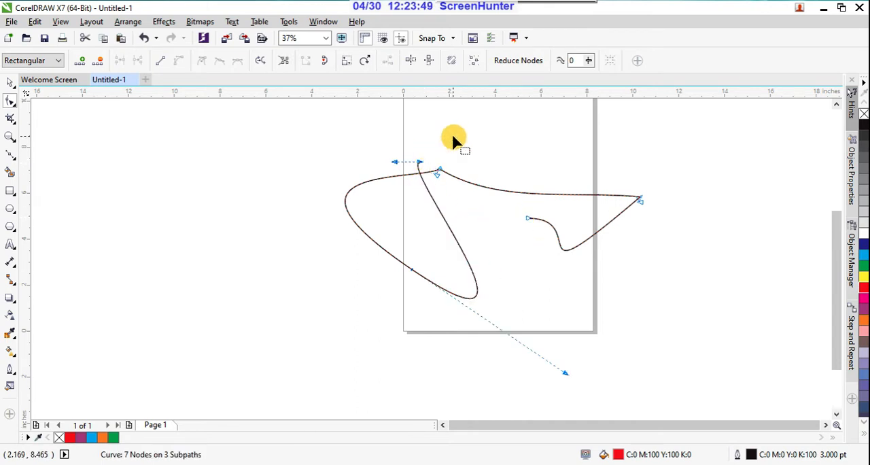
# Extract the lower-right subpath from the outline as a separate object, using its free end node.
pyautogui.scroll(2, 453, 136)
pyautogui.moveTo(361, 156); pyautogui.dragTo(486, 256)
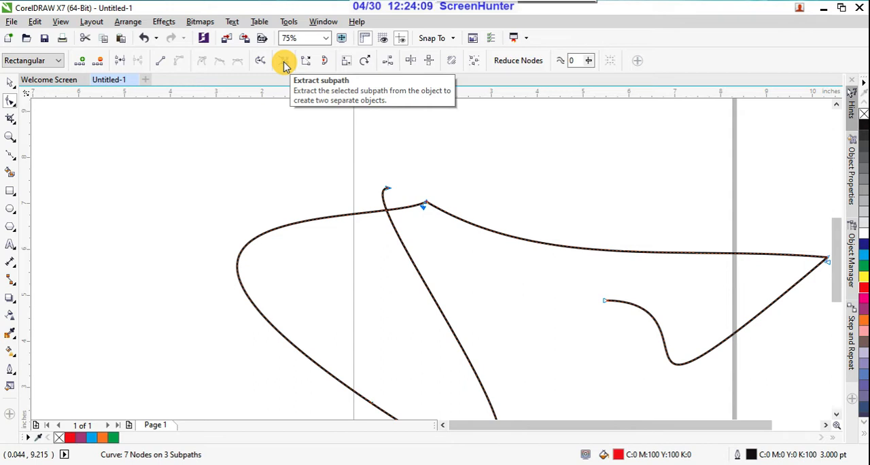
pyautogui.click(432, 177)
pyautogui.moveTo(416, 196); pyautogui.dragTo(461, 249)
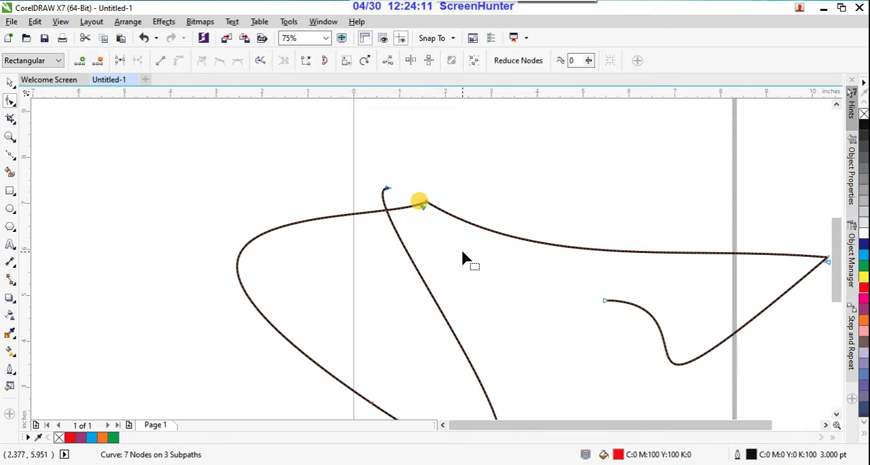
pyautogui.click(609, 303)
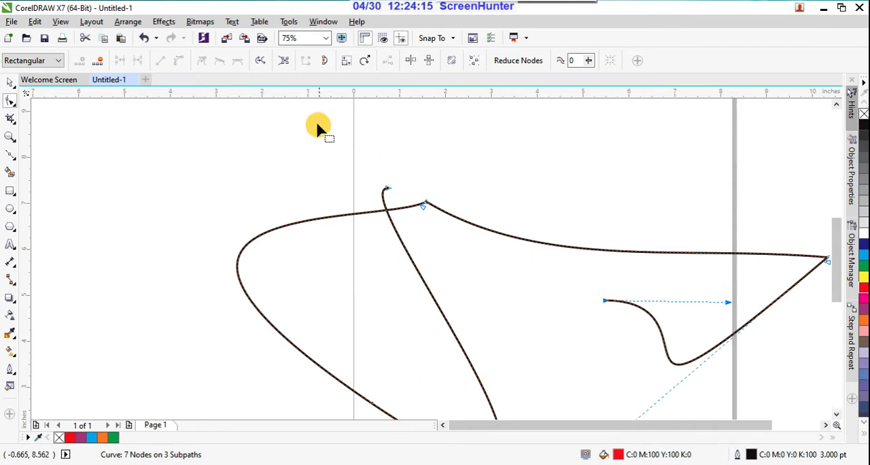
pyautogui.click(285, 62)
# Move the extracted curve's free end node about 1.2 inches left and slightly up.
pyautogui.scroll(2, 607, 311)
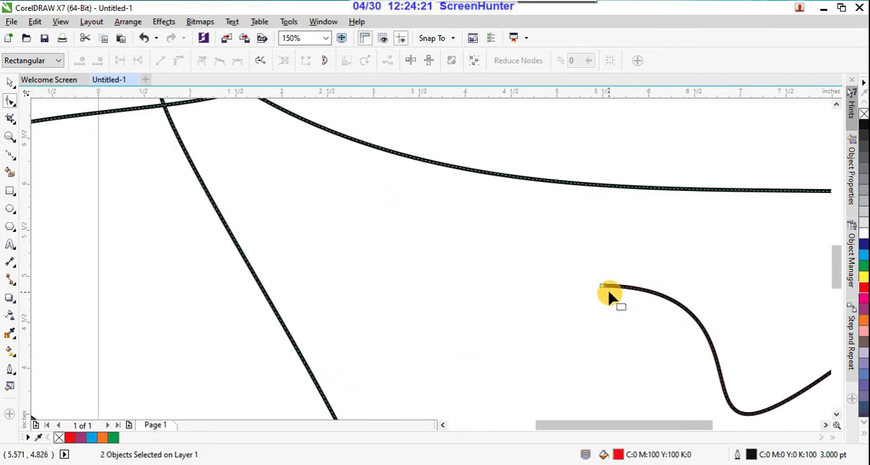
pyautogui.moveTo(603, 287); pyautogui.dragTo(496, 268)
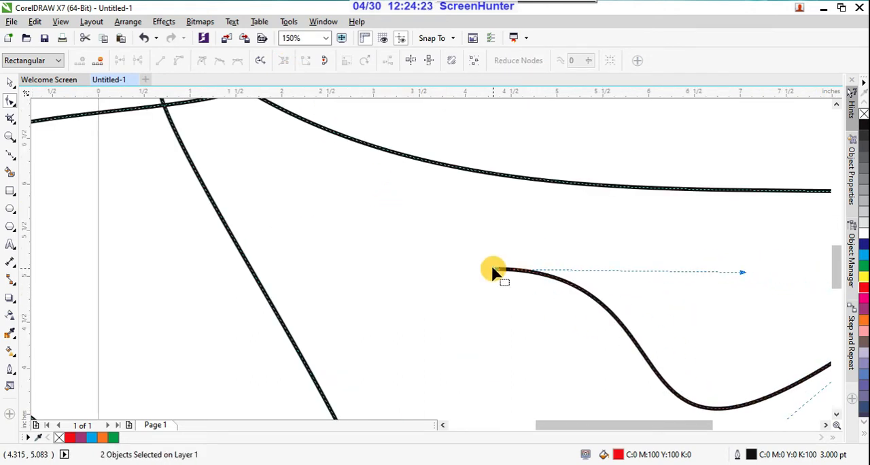
pyautogui.scroll(-2, 496, 268)
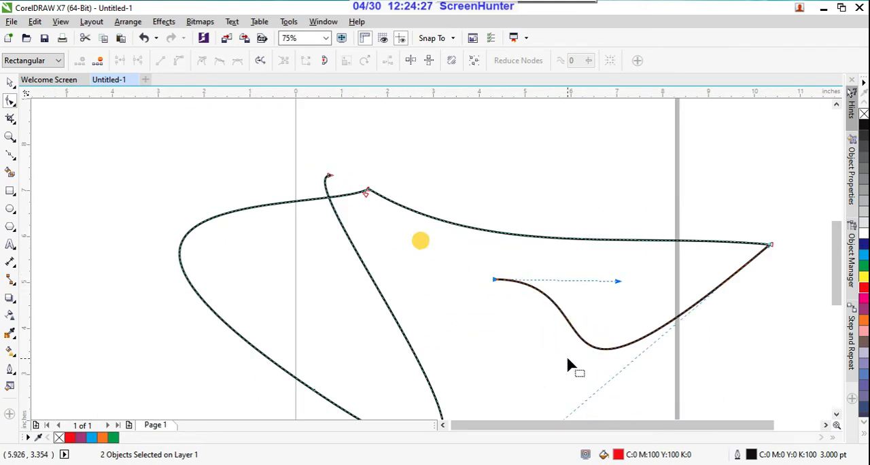
# Close the left subpath with a straight line between its top end nodes, and close the remaining open curves with Close curve.
pyautogui.moveTo(288, 134); pyautogui.dragTo(394, 221)
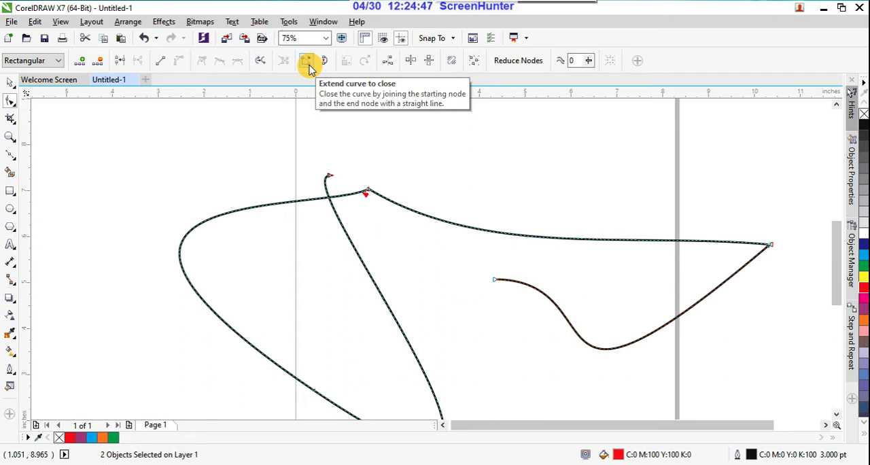
pyautogui.click(309, 66)
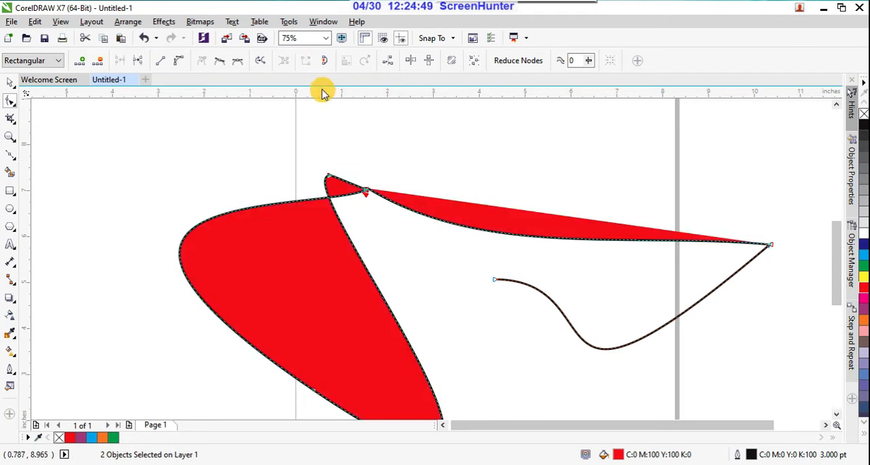
pyautogui.scroll(-3, 343, 178)
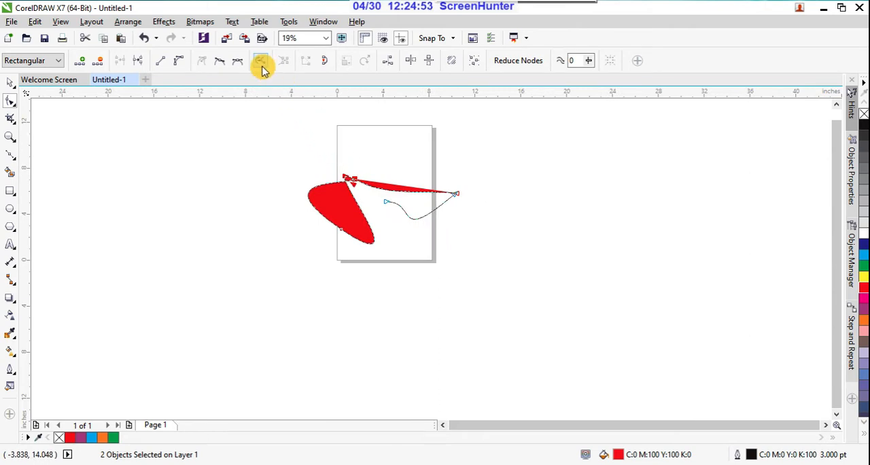
pyautogui.scroll(2, 345, 159)
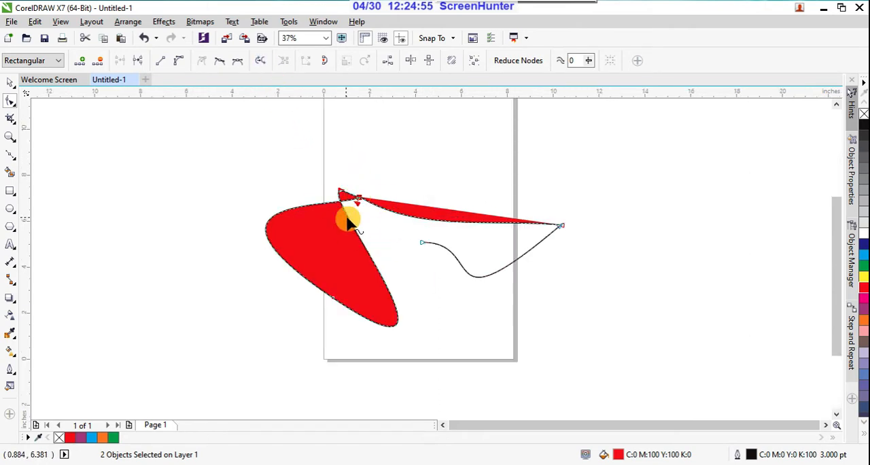
pyautogui.click(325, 62)
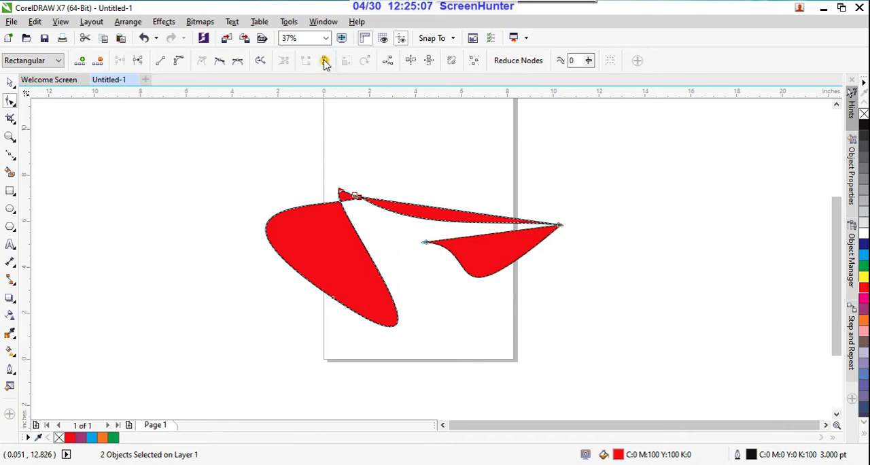
# Try Close curve on the node at the shapes' right tip, and move the lower-right shape's left corner node beyond the page's lower-right corner.
pyautogui.click(417, 148)
pyautogui.moveTo(420, 237); pyautogui.dragTo(460, 298)
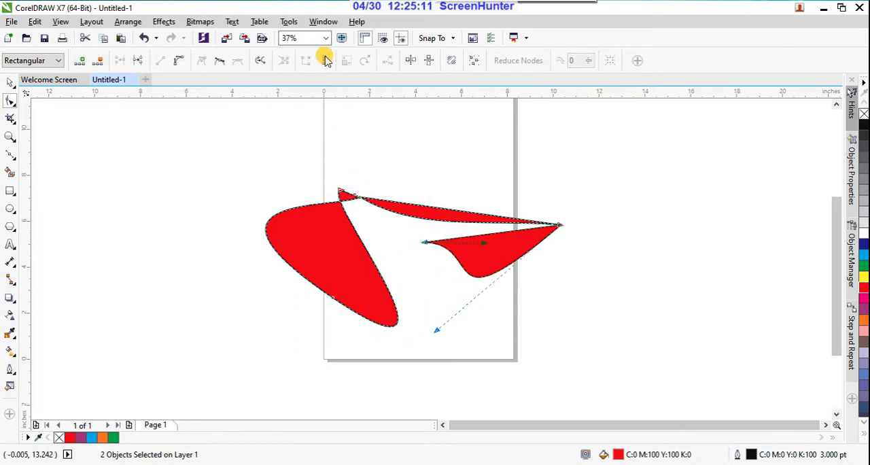
pyautogui.click(560, 225)
pyautogui.click(324, 61)
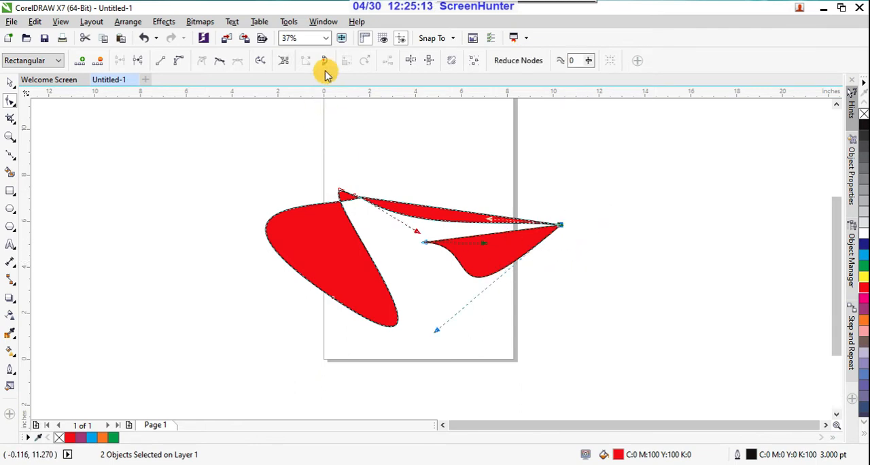
pyautogui.click(422, 235)
pyautogui.moveTo(421, 235); pyautogui.dragTo(631, 362)
pyautogui.click(311, 145)
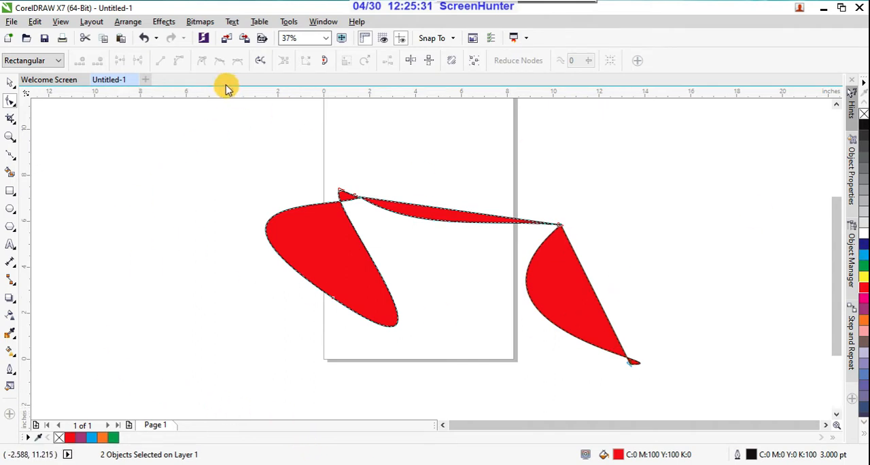
# Turn on Reflect nodes horizontally for the two selected objects, and remove their fill and outline.
pyautogui.click(411, 62)
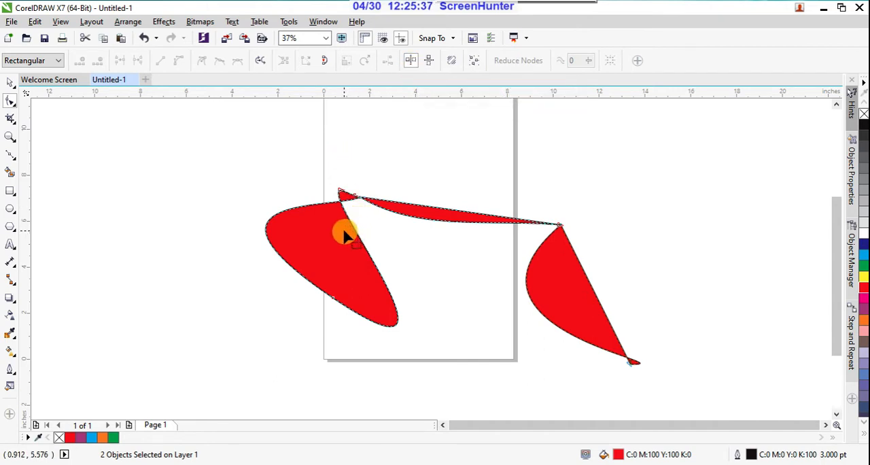
pyautogui.rightClick(864, 117)
pyautogui.click(864, 117)
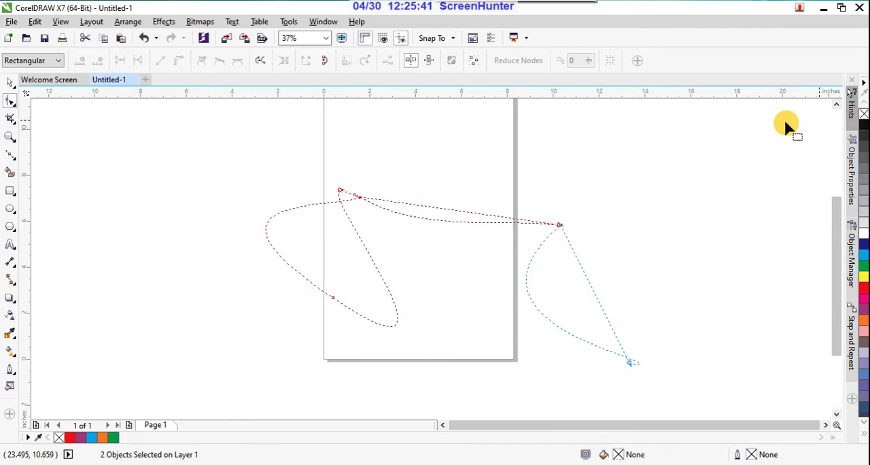
# Select the shared node at the shapes' right tip and turn on Reflect nodes vertically as well.
pyautogui.click(560, 225)
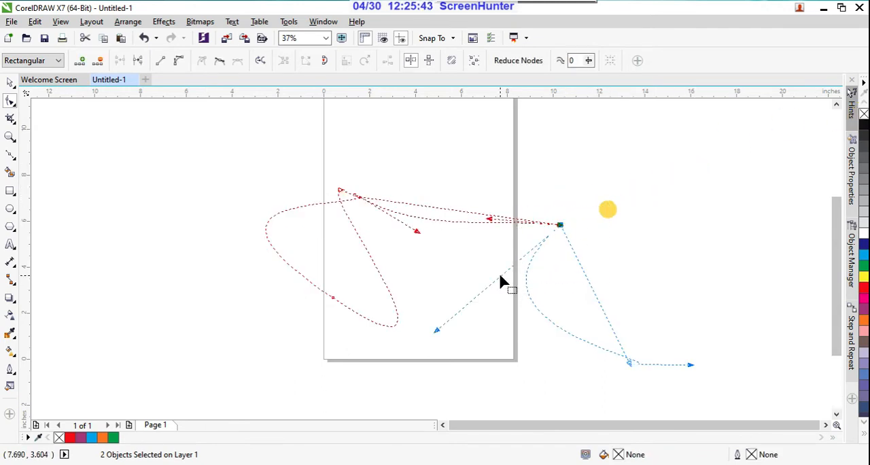
pyautogui.scroll(3, 579, 231)
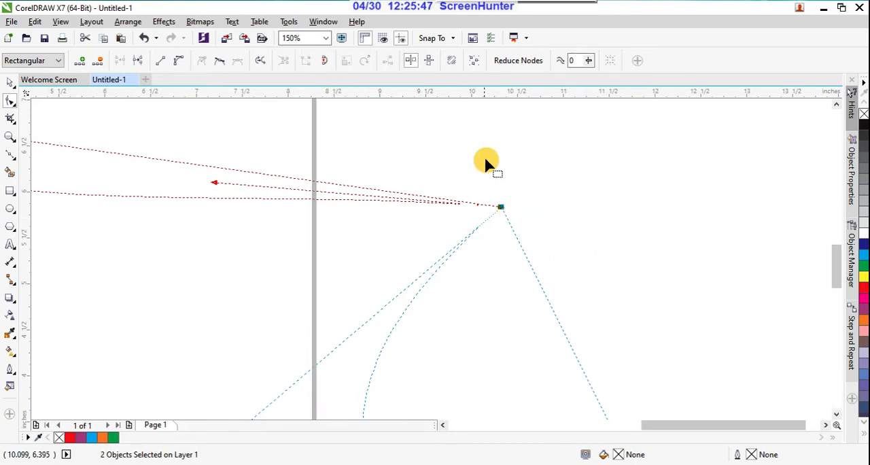
pyautogui.click(409, 62)
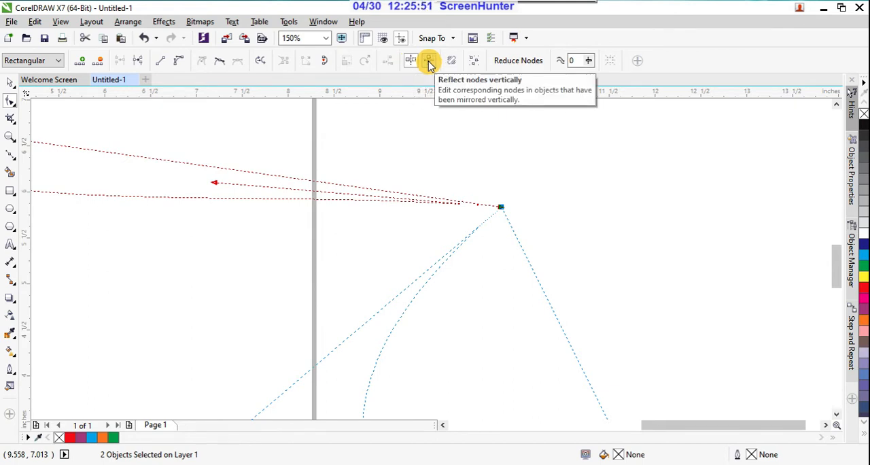
pyautogui.click(429, 63)
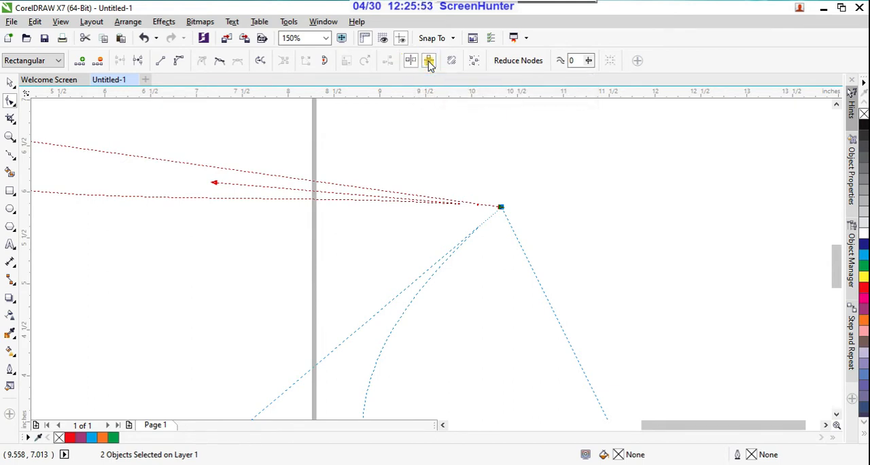
# Select the nodes near the red shape's upper-left crossing, turn off both node reflection modes, and deselect both shapes.
pyautogui.scroll(-4, 547, 217)
pyautogui.scroll(2, 302, 211)
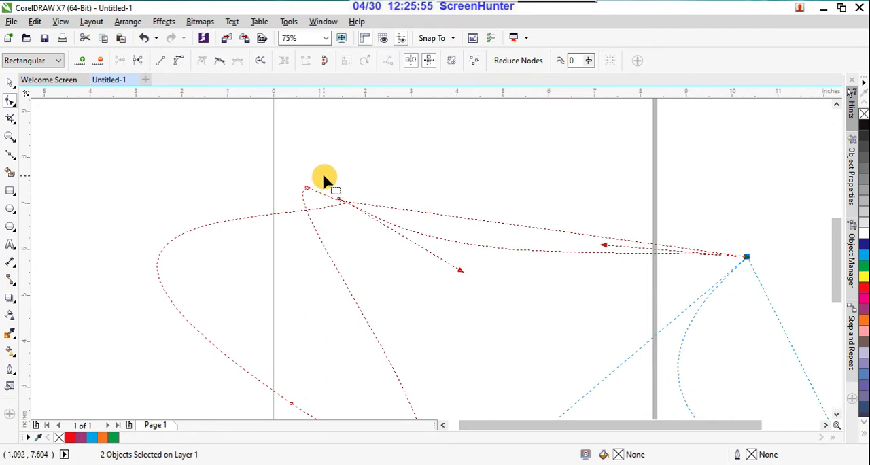
pyautogui.click(336, 200)
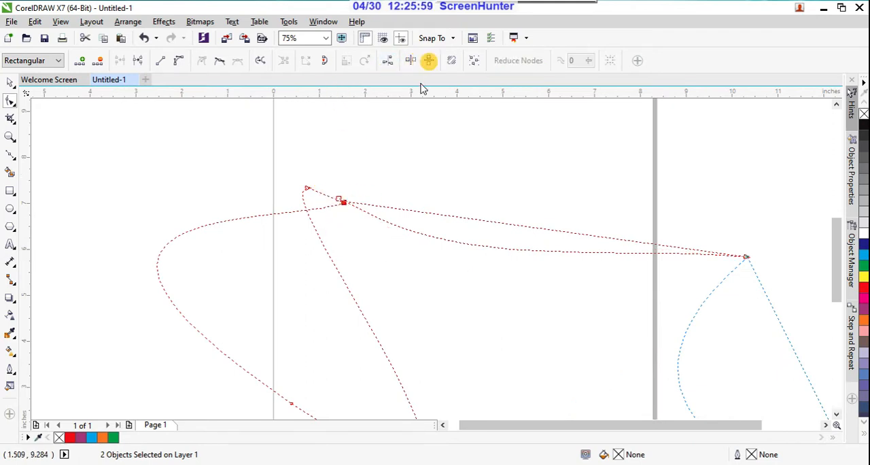
pyautogui.scroll(-2, 358, 228)
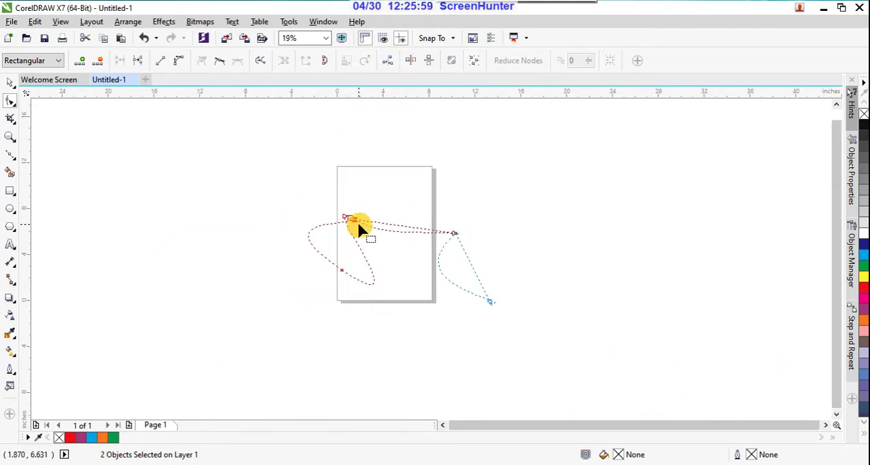
pyautogui.click(10, 82)
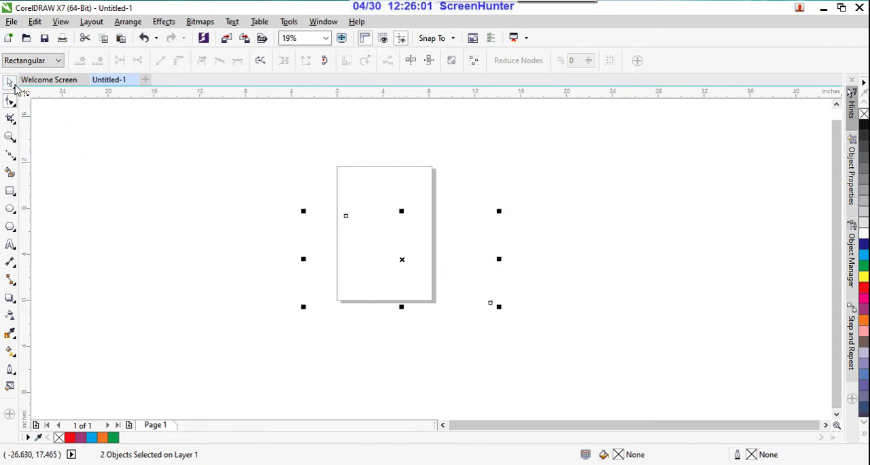
pyautogui.click(670, 415)
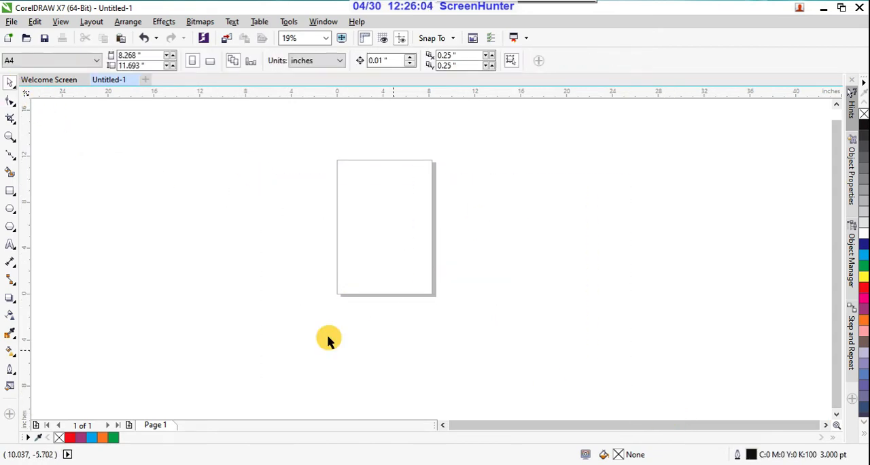
# Draw a closed four-node Bézier curve about 15 inches wide and 7 inches high, overlapping the page's lower-left area.
pyautogui.click(10, 155)
pyautogui.click(239, 254)
pyautogui.moveTo(258, 310)
pyautogui.mouseDown()
pyautogui.moveTo(329, 326)
pyautogui.moveTo(351, 288)
pyautogui.mouseUp()
pyautogui.moveTo(384, 249); pyautogui.dragTo(367, 219)
pyautogui.moveTo(291, 248); pyautogui.dragTo(292, 257)
pyautogui.click(238, 254)
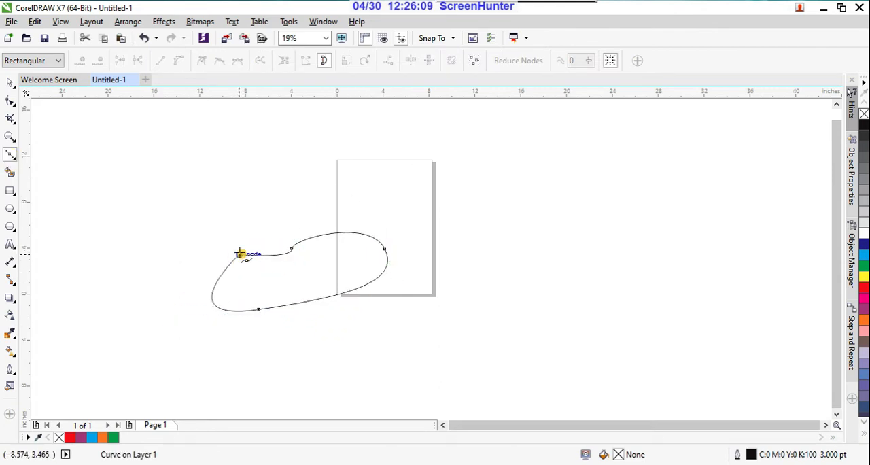
# Try Reflect nodes horizontally on the curve's upper-left corner node and Reflect nodes vertically on the notch node in its upper edge.
pyautogui.click(11, 100)
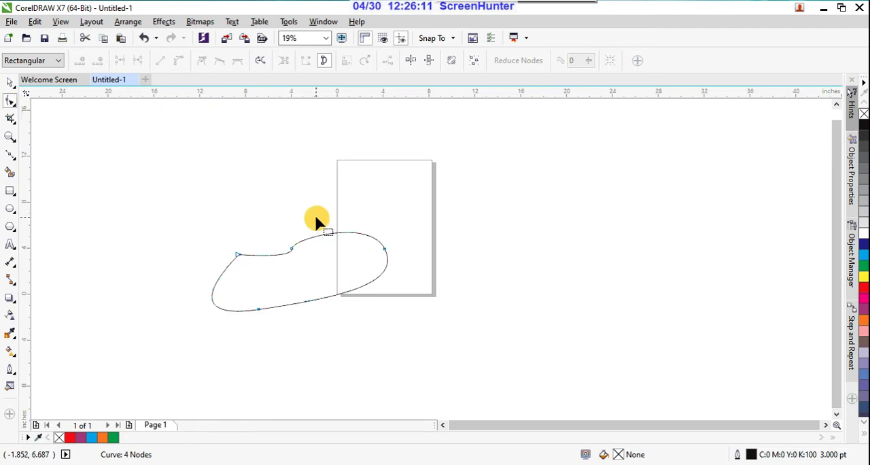
pyautogui.scroll(2, 245, 238)
pyautogui.moveTo(293, 316); pyautogui.dragTo(309, 309)
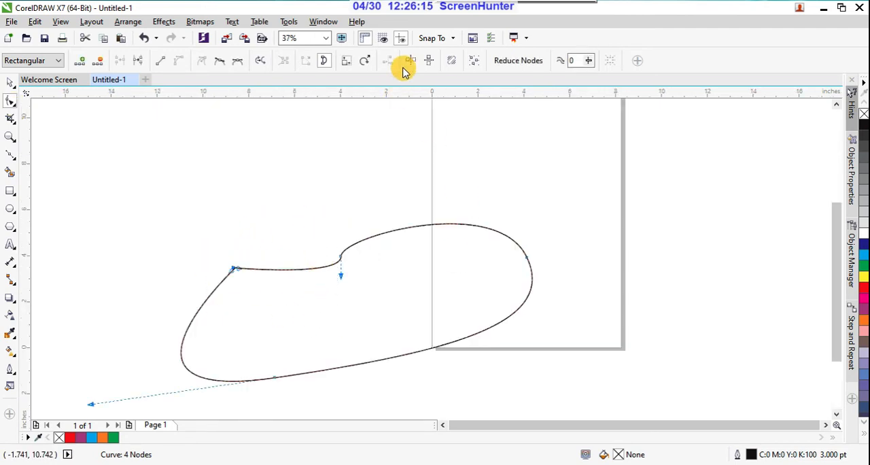
pyautogui.scroll(2, 211, 289)
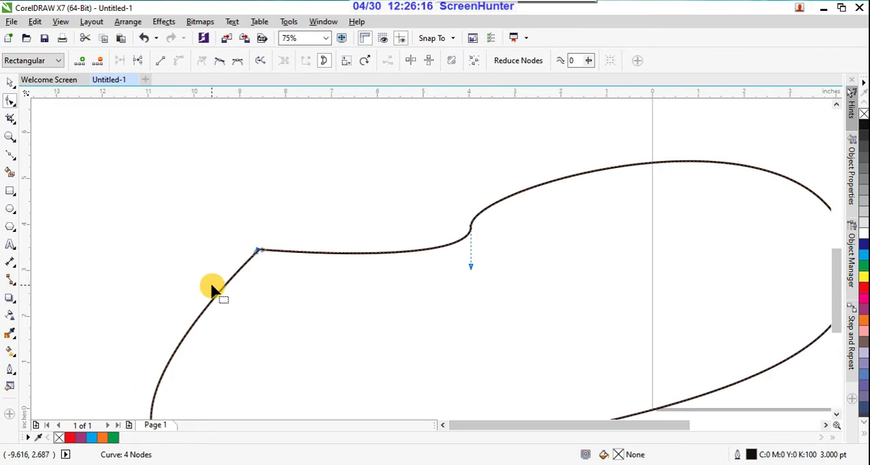
pyautogui.click(412, 62)
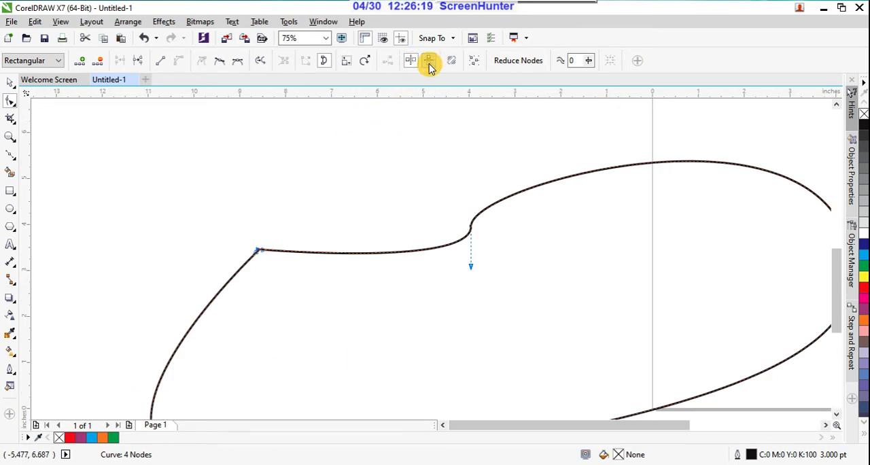
pyautogui.moveTo(460, 190); pyautogui.dragTo(533, 303)
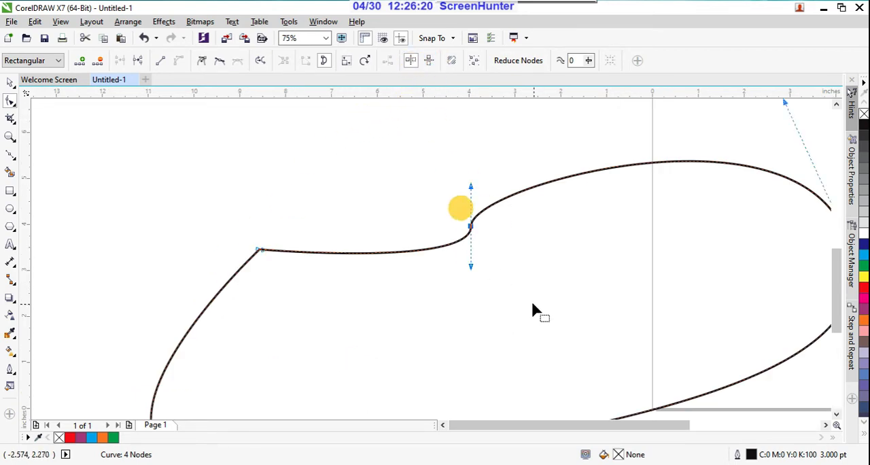
pyautogui.click(431, 62)
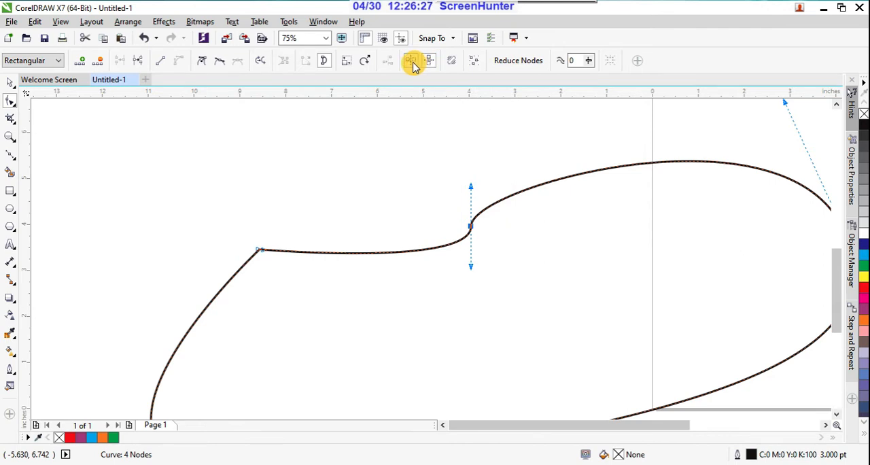
# Turn on Reflect nodes horizontally as well with all four curve nodes selected, and clear the node selection.
pyautogui.scroll(-2, 450, 182)
pyautogui.moveTo(292, 170); pyautogui.dragTo(682, 381)
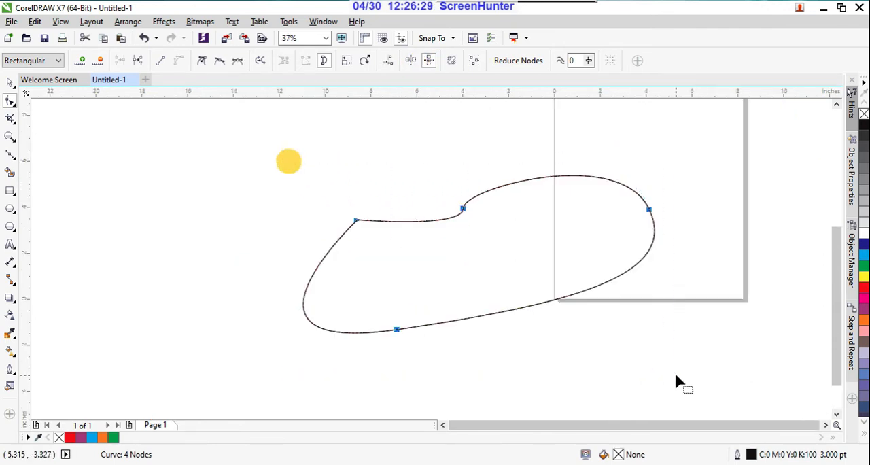
pyautogui.click(410, 61)
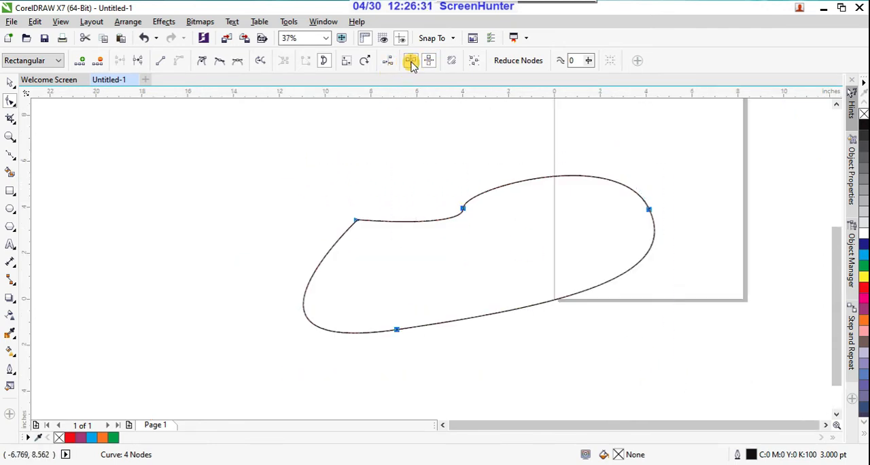
pyautogui.click(352, 223)
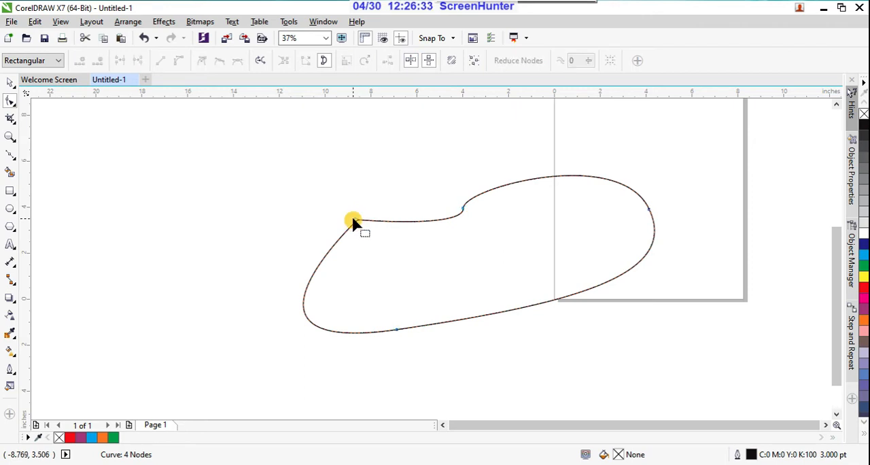
# Switch to vertical-only node reflection while selecting the curve's notch node and right-end node, and deselect the curve.
pyautogui.moveTo(504, 239); pyautogui.dragTo(480, 215)
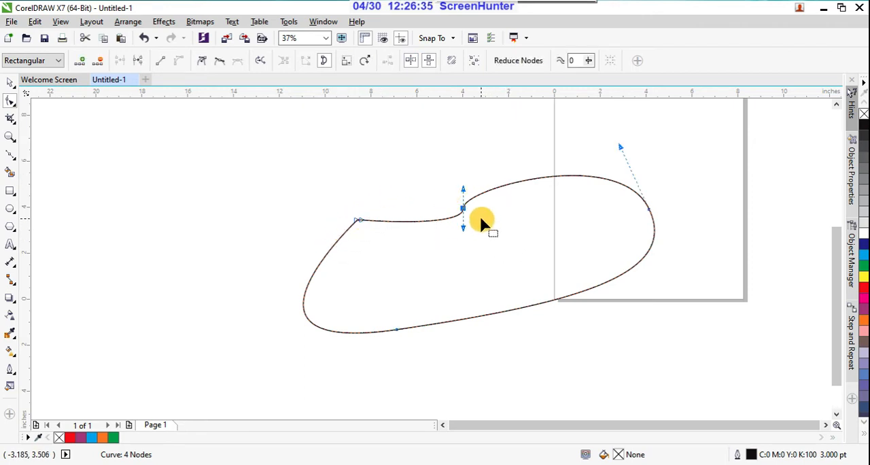
pyautogui.scroll(3, 479, 214)
pyautogui.scroll(-1, 478, 213)
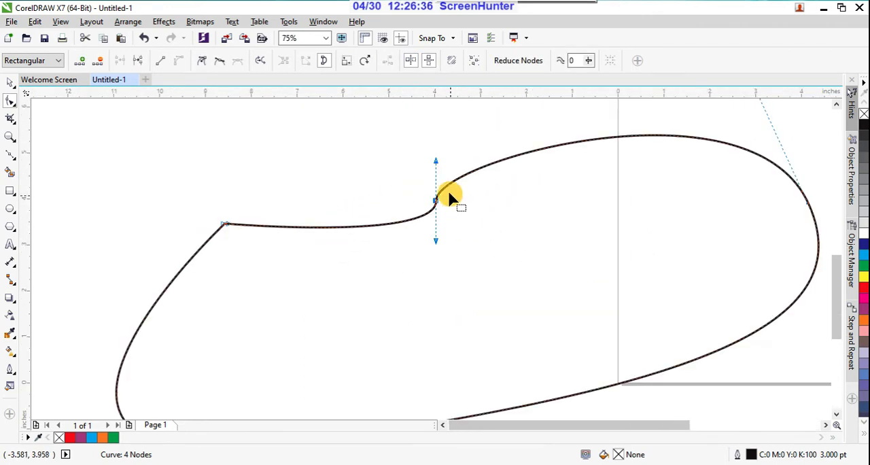
pyautogui.click(426, 62)
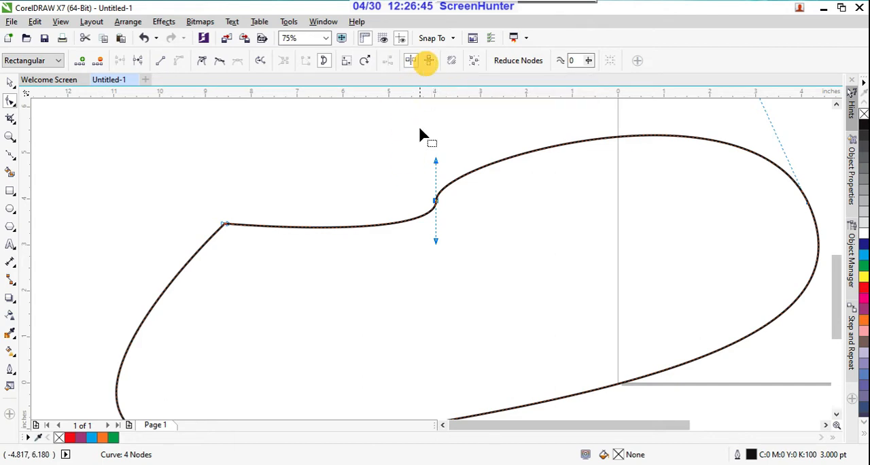
pyautogui.scroll(3, 429, 183)
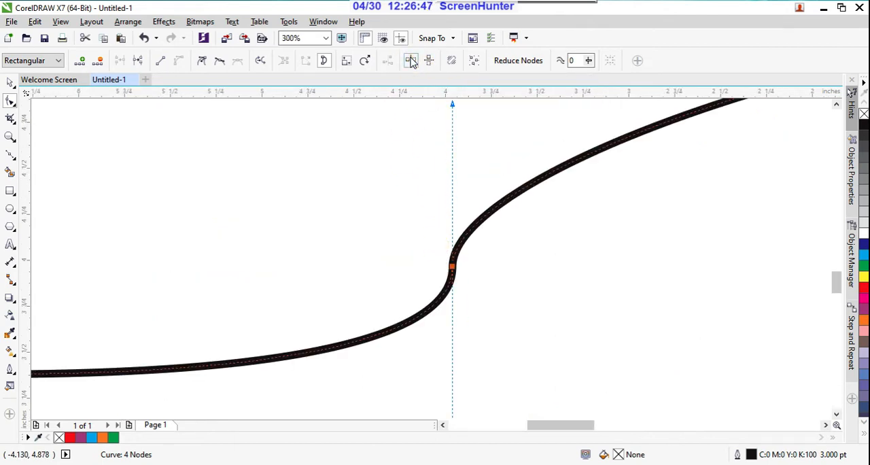
pyautogui.scroll(-5, 476, 221)
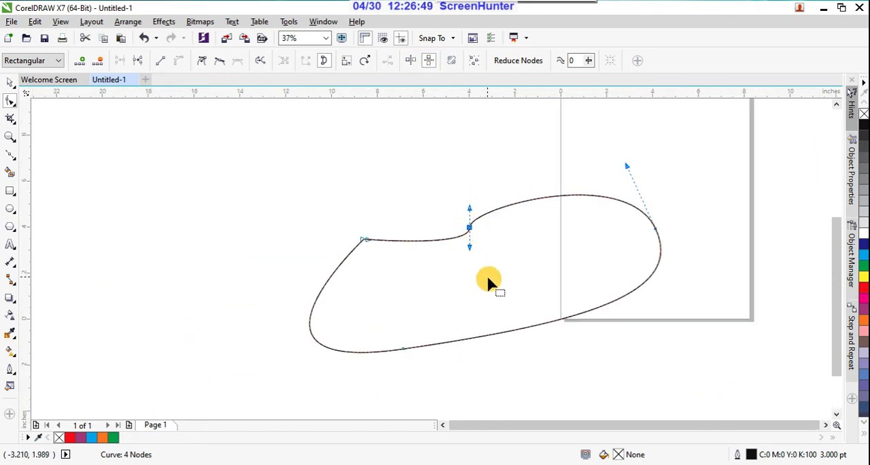
pyautogui.moveTo(629, 192); pyautogui.dragTo(665, 237)
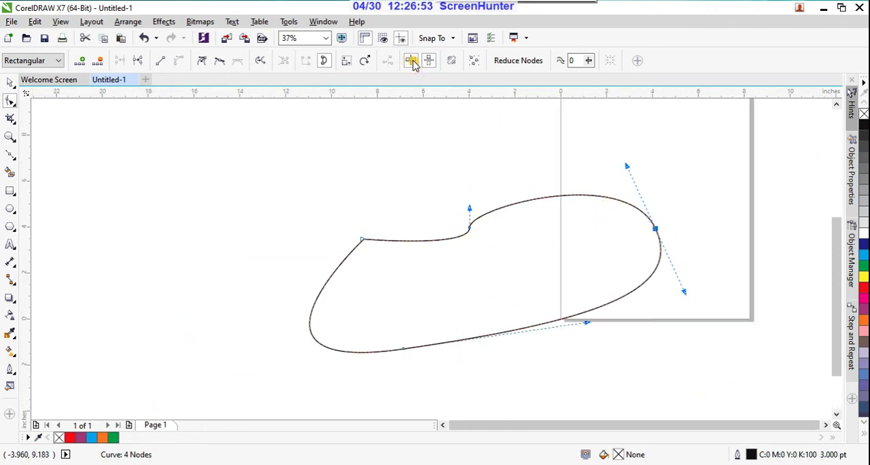
pyautogui.click(240, 206)
# Draw a rectangle about 4.8 by 4.6 inches left of the curve, and round its top-right corner about 1.39 inches and the others about 1.14.
pyautogui.click(10, 191)
pyautogui.moveTo(161, 227); pyautogui.dragTo(272, 334)
pyautogui.click(11, 99)
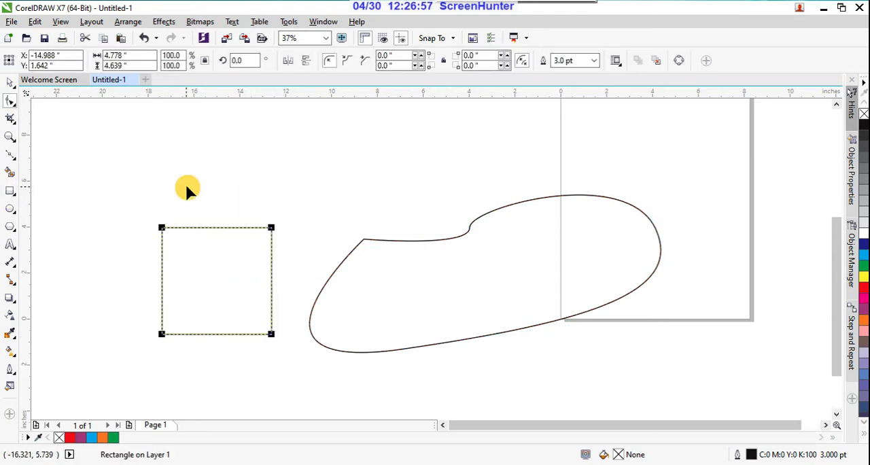
pyautogui.click(271, 227)
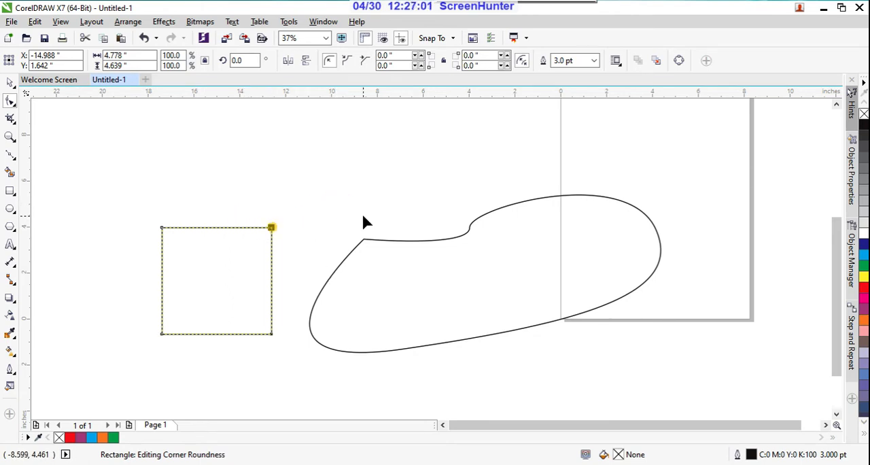
pyautogui.moveTo(270, 227); pyautogui.dragTo(280, 256)
pyautogui.click(285, 205)
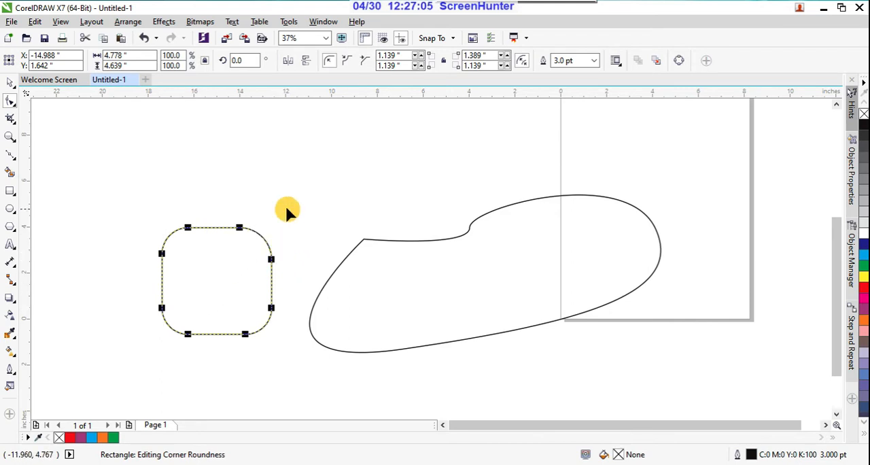
pyautogui.click(15, 100)
# Draw a closed three-node Bézier curve about 8 inches wide and 2.5 inches high above the large curve.
pyautogui.click(14, 158)
pyautogui.click(377, 132)
pyautogui.moveTo(321, 187); pyautogui.dragTo(445, 194)
pyautogui.moveTo(470, 160); pyautogui.dragTo(471, 148)
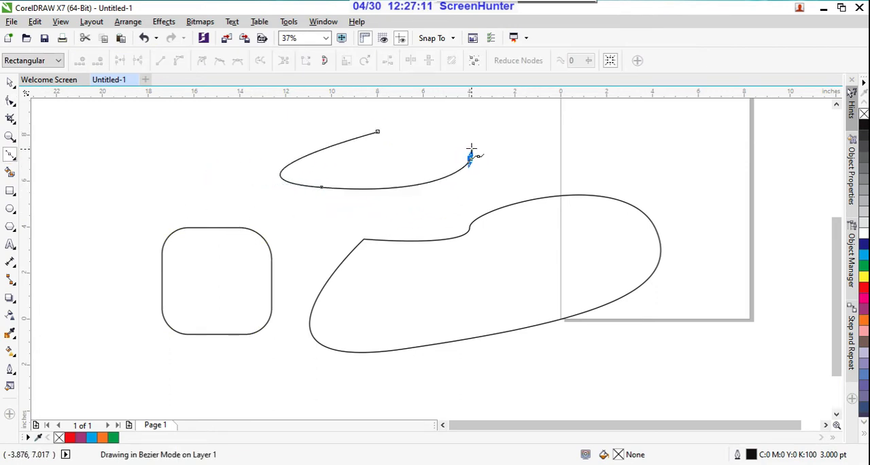
pyautogui.click(376, 131)
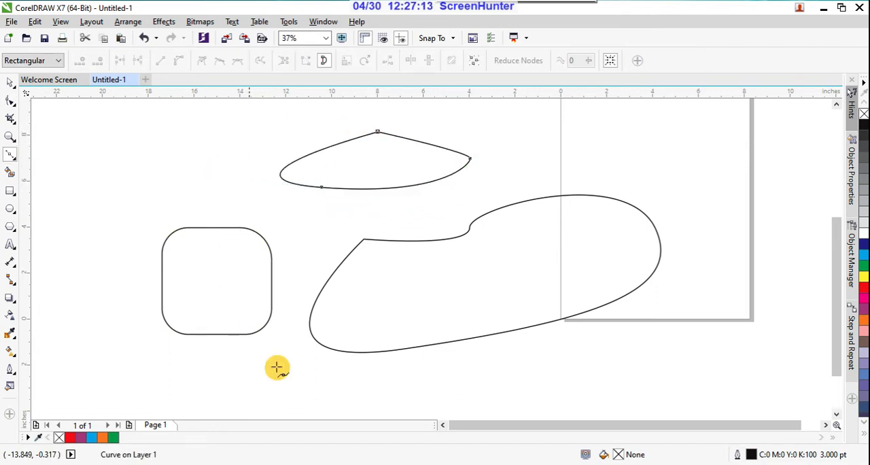
# Pull a control handle of the new curve's top node about 0.6 inches steeply downward to bend the adjoining right segment.
pyautogui.click(10, 100)
pyautogui.moveTo(368, 123); pyautogui.dragTo(435, 184)
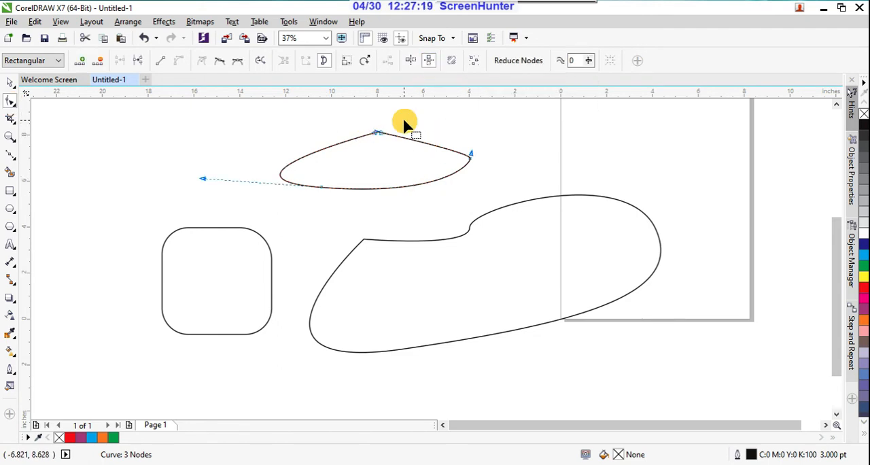
pyautogui.scroll(3, 373, 117)
pyautogui.moveTo(417, 225); pyautogui.dragTo(438, 332)
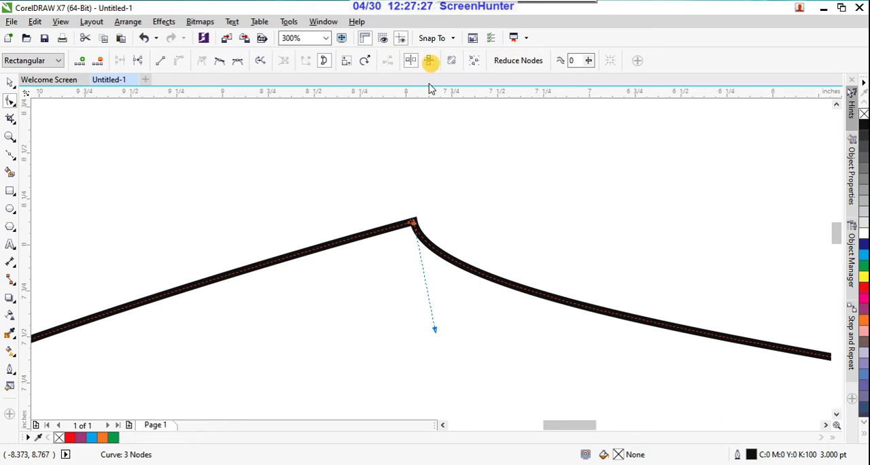
# Select all three nodes of the upper curve and turn on elastic mode for reshaping it.
pyautogui.scroll(-3, 411, 160)
pyautogui.moveTo(419, 193); pyautogui.dragTo(439, 249)
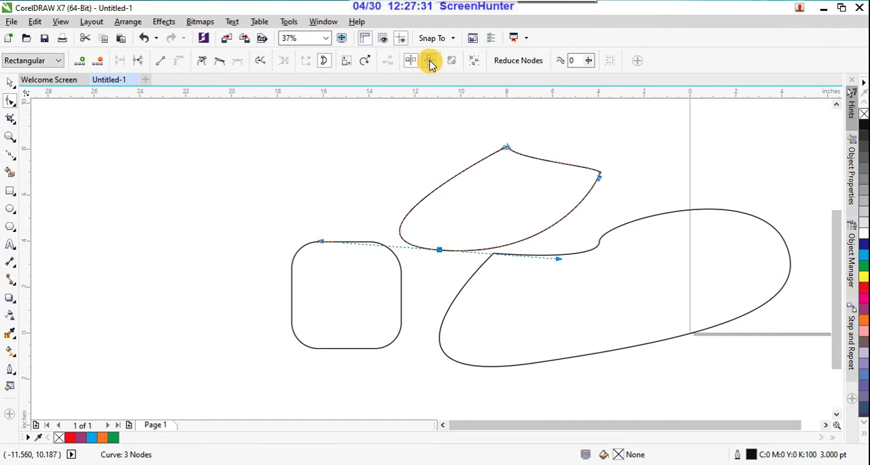
pyautogui.moveTo(408, 126); pyautogui.dragTo(602, 262)
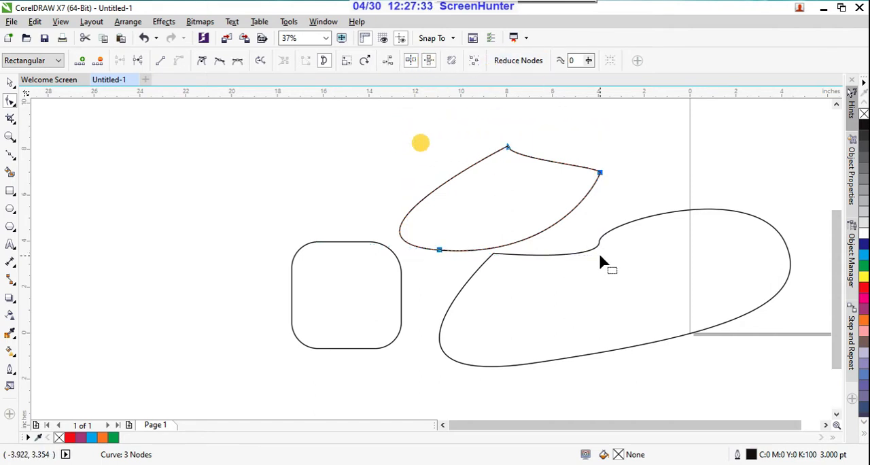
pyautogui.click(450, 61)
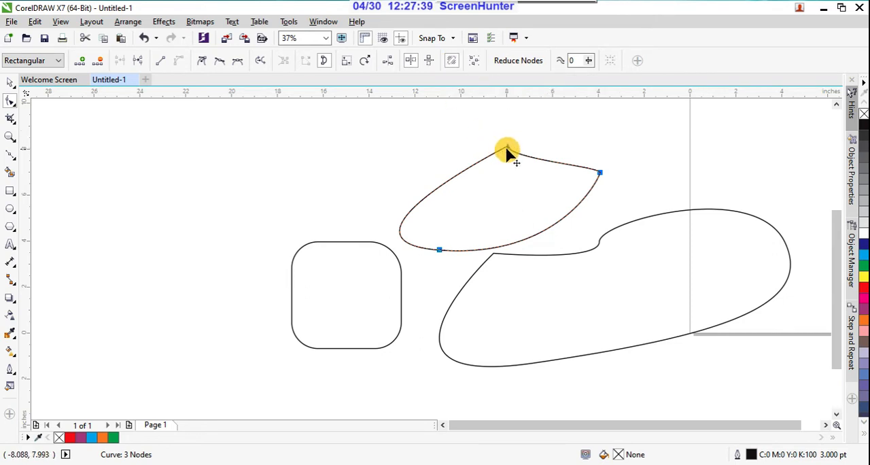
# Stretch the curve elastically, moving its top and right nodes about 4 inches rightward and its bottom node about 2.8 inches left and down.
pyautogui.moveTo(507, 151); pyautogui.dragTo(561, 143)
pyautogui.click(631, 170)
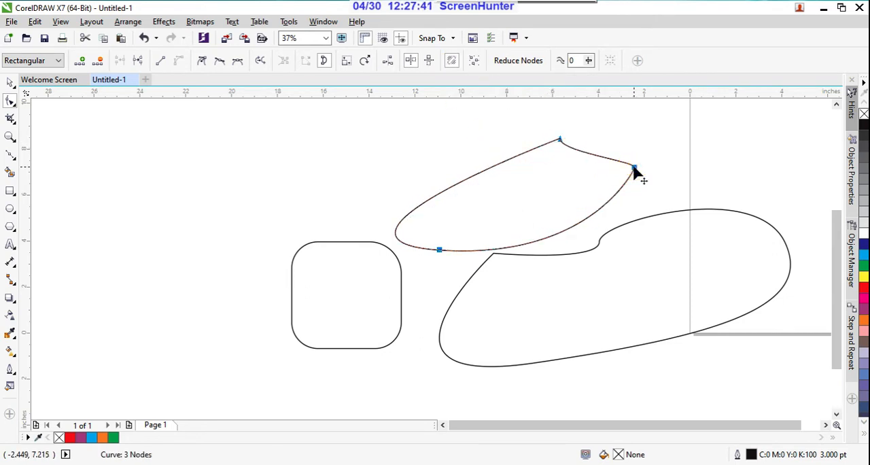
pyautogui.moveTo(634, 169); pyautogui.dragTo(684, 177)
pyautogui.moveTo(439, 250); pyautogui.dragTo(407, 367)
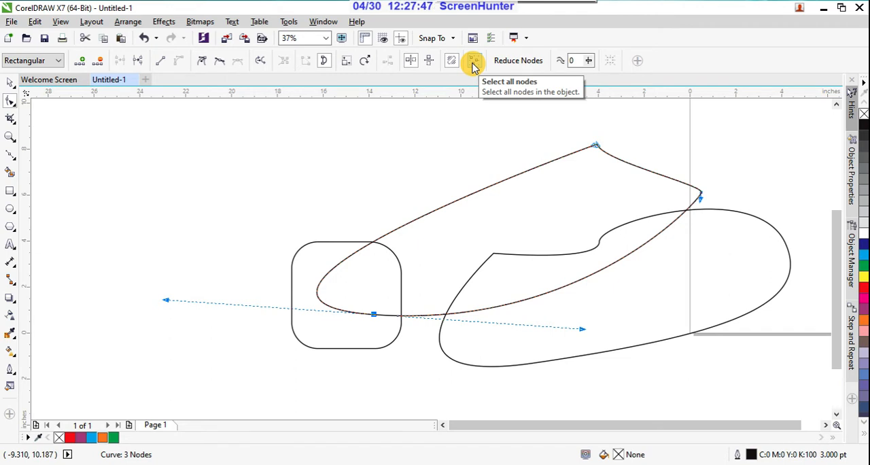
# Select the stretched curve's top node alone, switch the selection to all of its nodes, and deselect them.
pyautogui.click(414, 148)
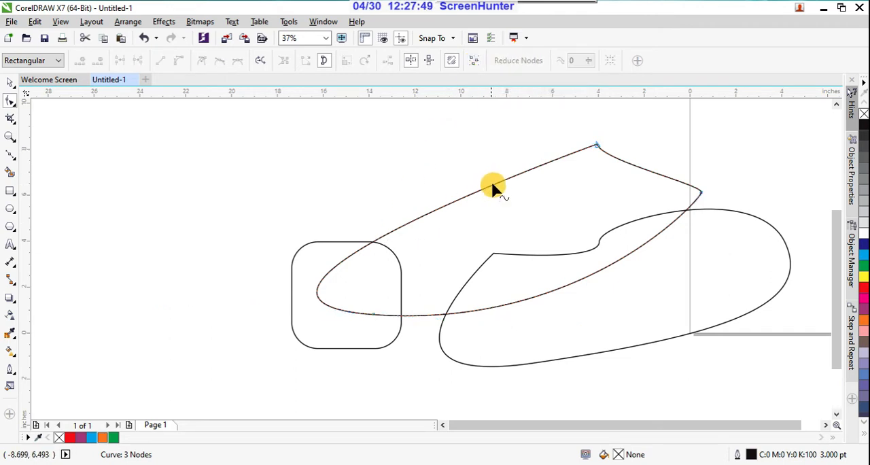
pyautogui.moveTo(591, 130); pyautogui.dragTo(617, 167)
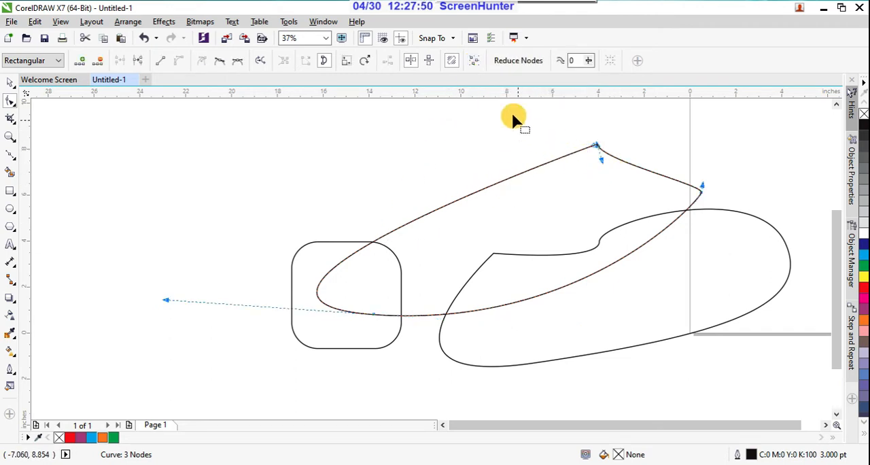
pyautogui.click(475, 63)
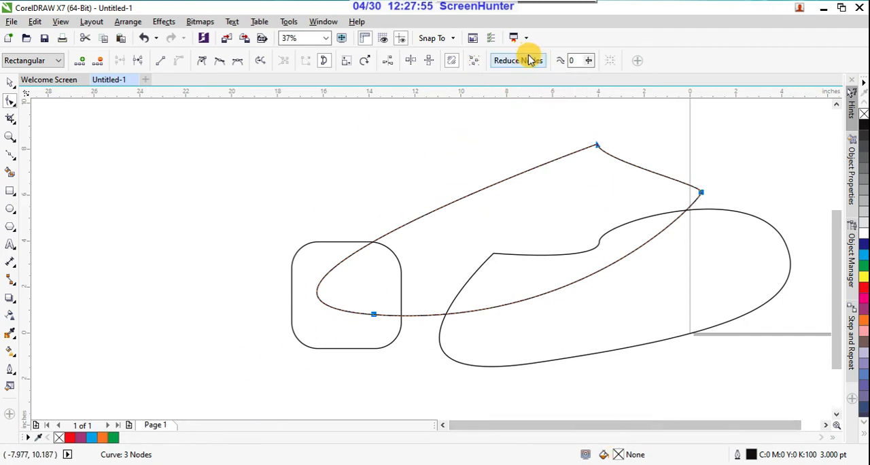
pyautogui.click(517, 144)
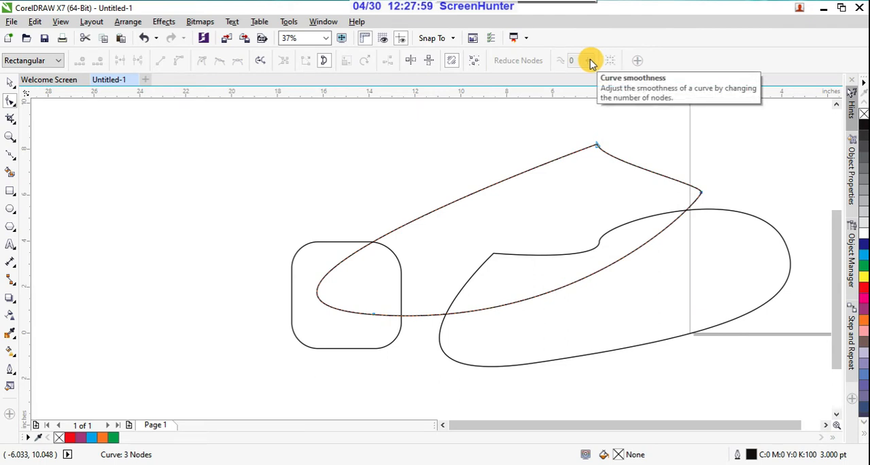
# Try to adjust the curve smoothness with the stretched curve's nodes selected, and deselect the nodes.
pyautogui.moveTo(566, 126); pyautogui.dragTo(762, 287)
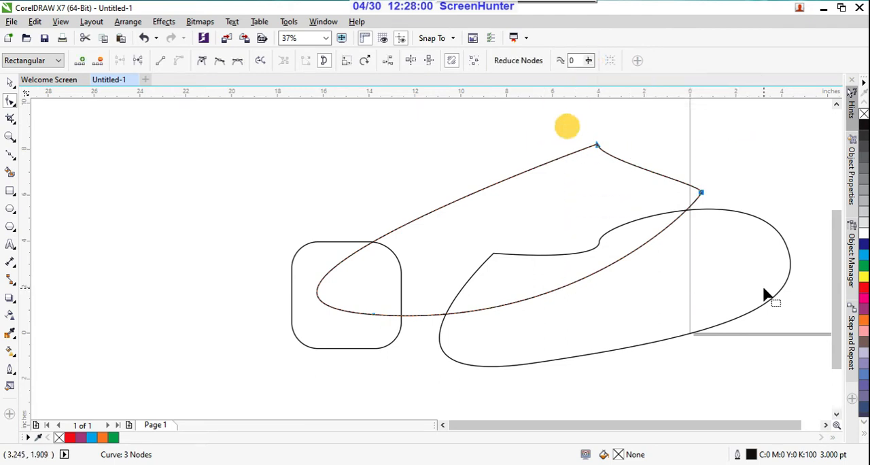
pyautogui.click(588, 60)
pyautogui.moveTo(589, 76); pyautogui.dragTo(624, 89)
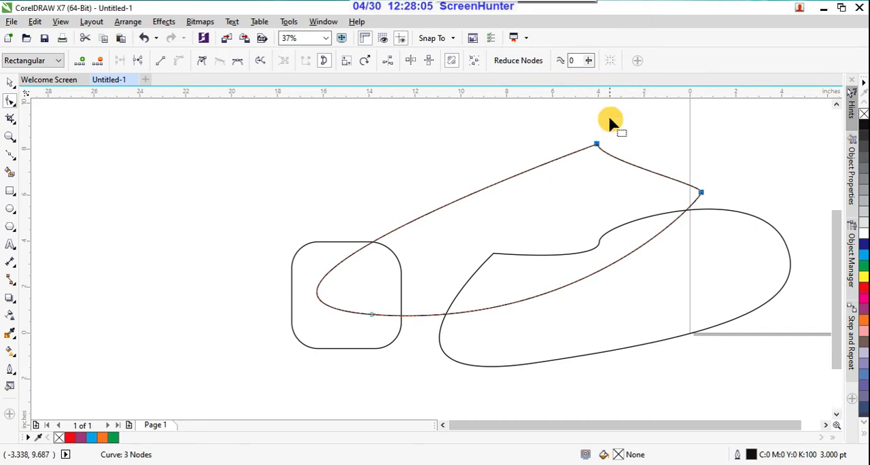
pyautogui.click(590, 147)
pyautogui.click(589, 61)
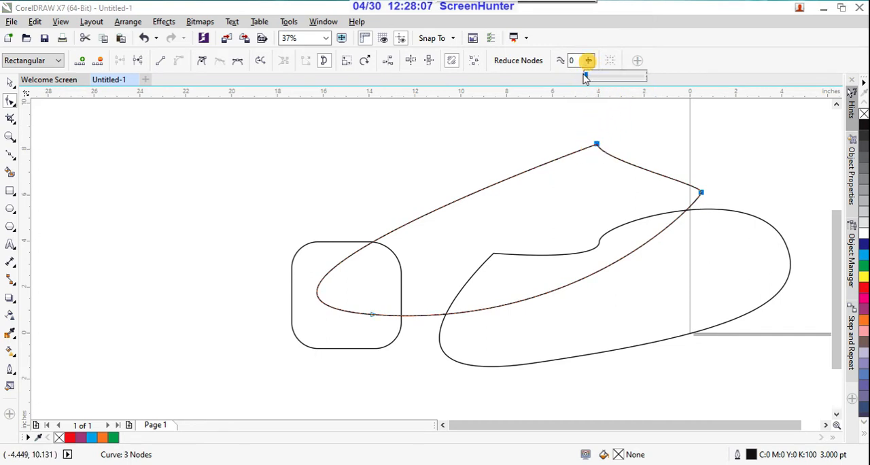
pyautogui.click(606, 82)
pyautogui.click(590, 62)
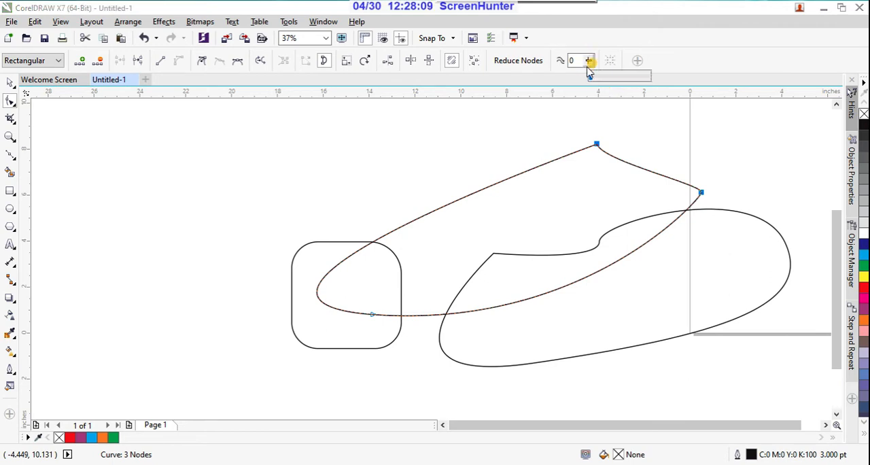
pyautogui.moveTo(590, 75); pyautogui.dragTo(611, 80)
pyautogui.click(588, 62)
pyautogui.click(513, 125)
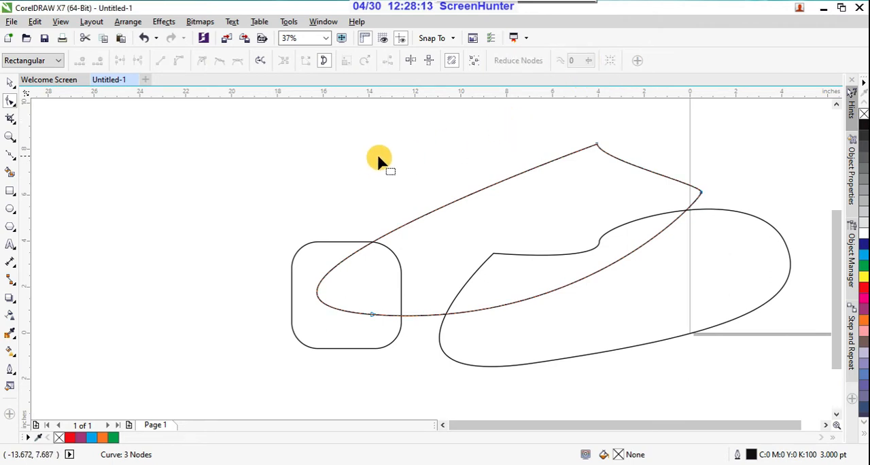
# Delete the stretched curve, the large curve and the rounded rectangle to clear the drawing.
pyautogui.scroll(-2, 380, 159)
pyautogui.moveTo(339, 138); pyautogui.dragTo(627, 287)
pyautogui.press('Delete')
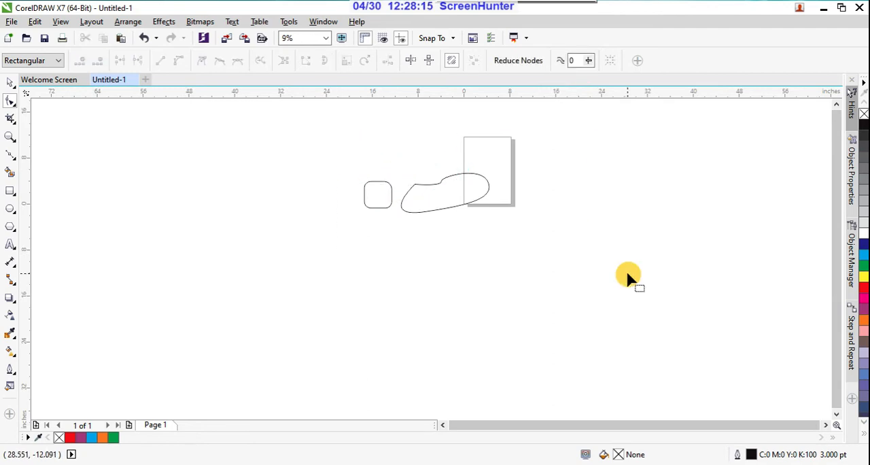
pyautogui.click(10, 82)
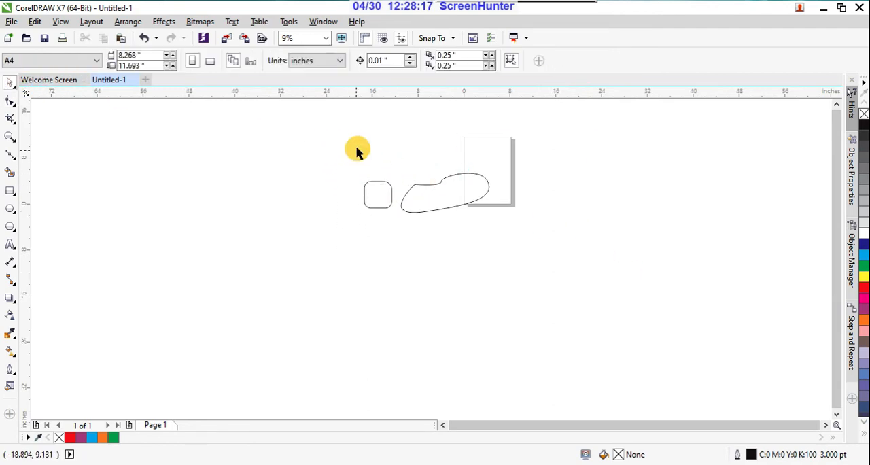
pyautogui.moveTo(367, 138); pyautogui.dragTo(573, 282)
pyautogui.press('Delete')
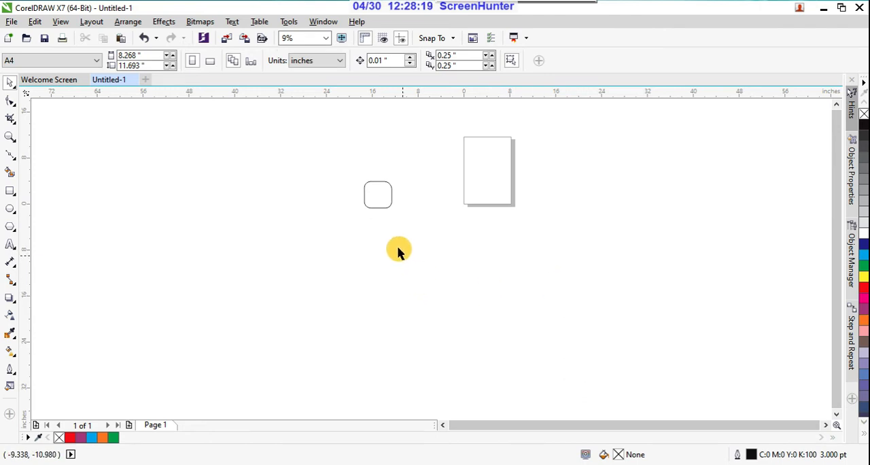
pyautogui.moveTo(351, 168); pyautogui.dragTo(451, 249)
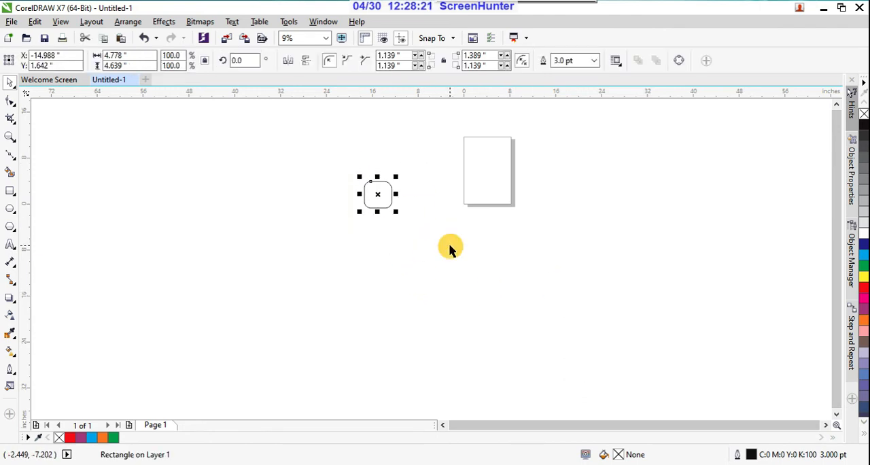
pyautogui.press('Delete')
# Switch to the Artistic Media tool for drawing on the blank page.
pyautogui.scroll(1, 519, 123)
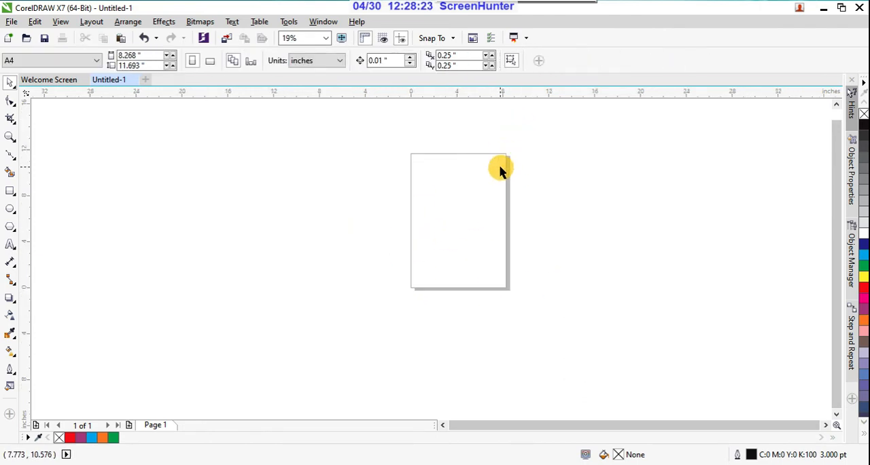
pyautogui.scroll(1, 513, 152)
pyautogui.scroll(-1, 505, 137)
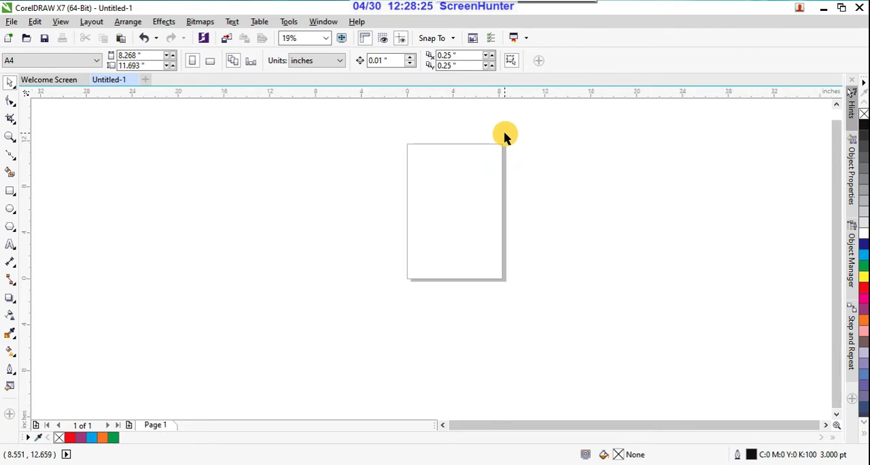
pyautogui.click(13, 162)
pyautogui.click(12, 162)
pyautogui.click(13, 161)
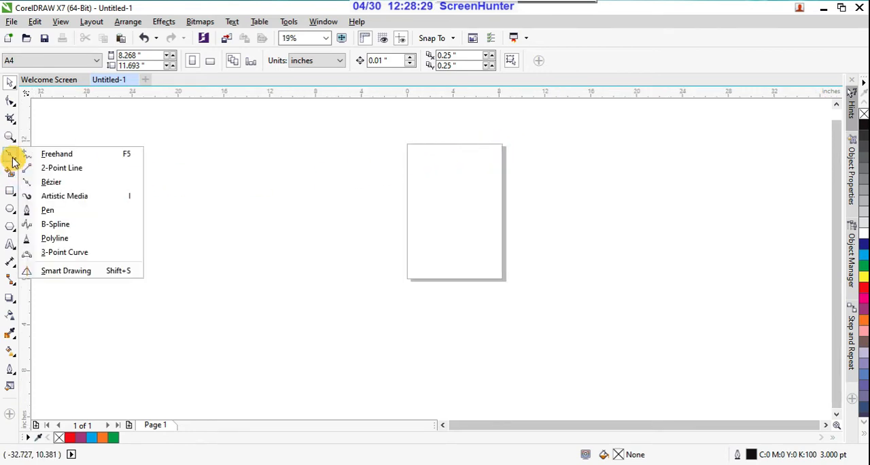
pyautogui.click(64, 197)
pyautogui.scroll(1, 486, 134)
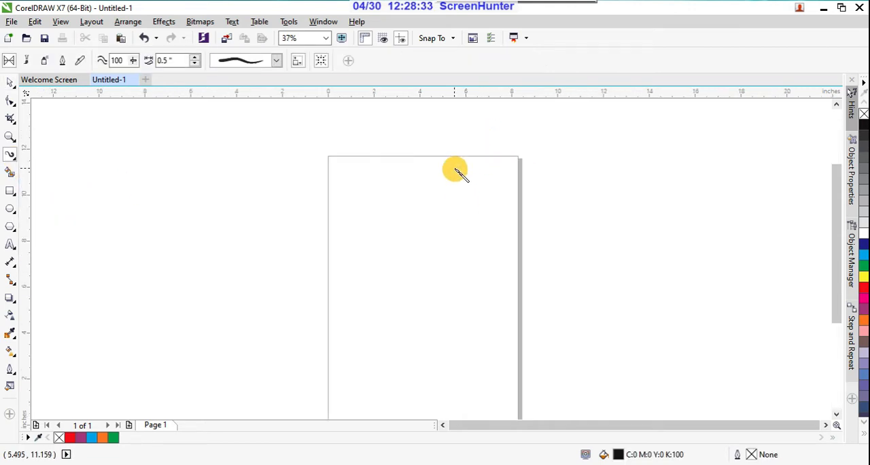
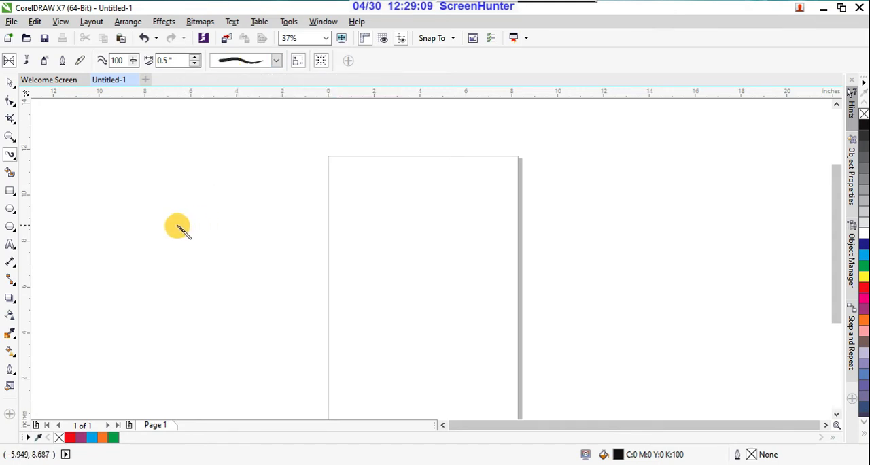
# Draw three curved preset strokes around the page's left edge, the first at 0.5 inch width and the other two at 0.56 inch.
pyautogui.moveTo(200, 263); pyautogui.dragTo(365, 204)
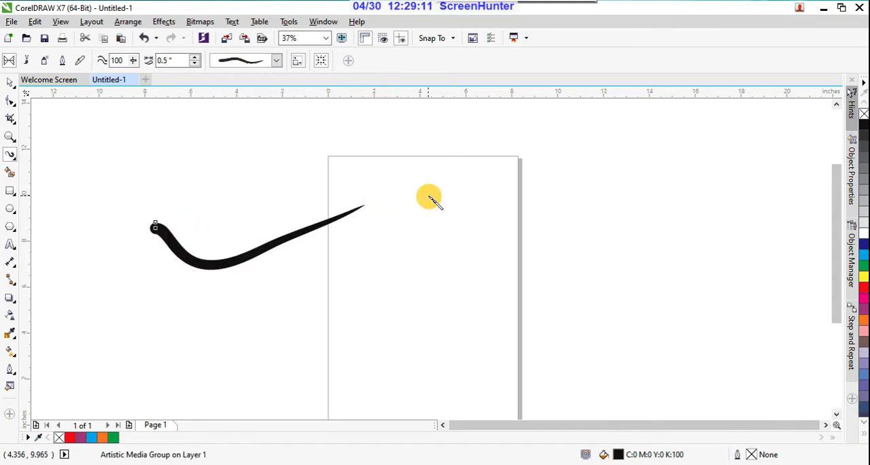
pyautogui.click(196, 58)
pyautogui.click(196, 57)
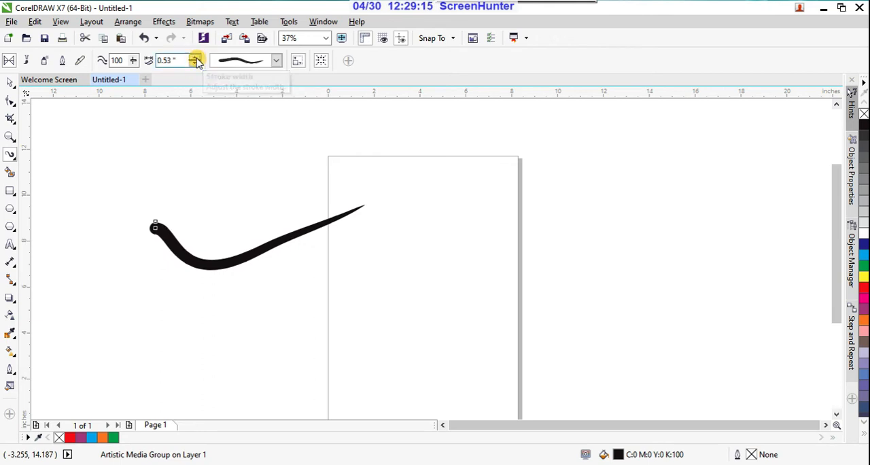
pyautogui.click(196, 57)
pyautogui.click(196, 58)
pyautogui.moveTo(272, 314)
pyautogui.mouseDown()
pyautogui.moveTo(363, 268)
pyautogui.moveTo(391, 238)
pyautogui.mouseUp()
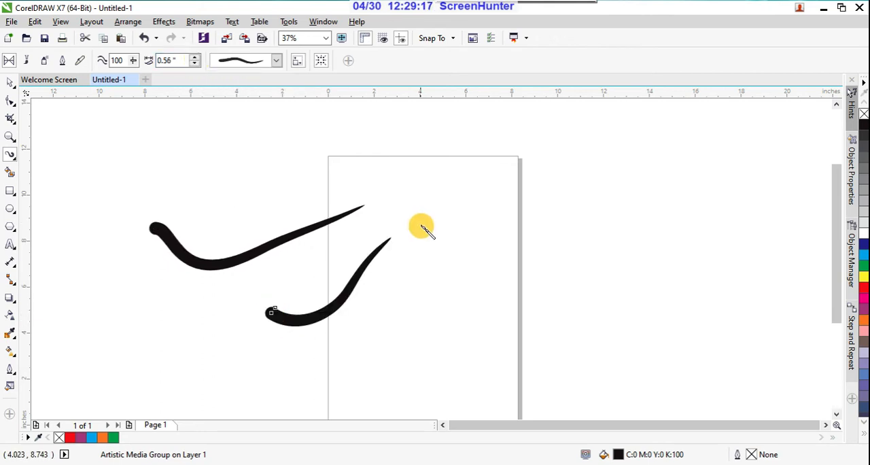
pyautogui.moveTo(231, 179); pyautogui.dragTo(329, 152)
pyautogui.click(222, 89)
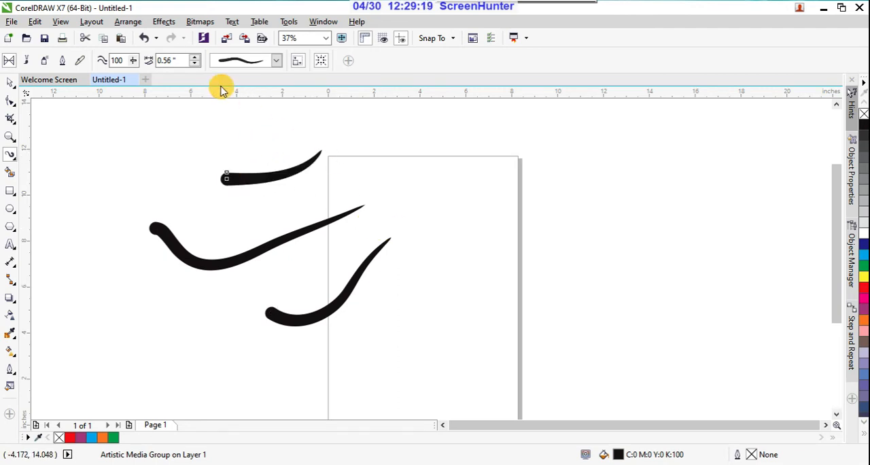
# Set the uppermost stroke's width to 0.1 inch and draw a tick-shaped stroke in the upper part of the page.
pyautogui.moveTo(161, 61); pyautogui.dragTo(159, 63)
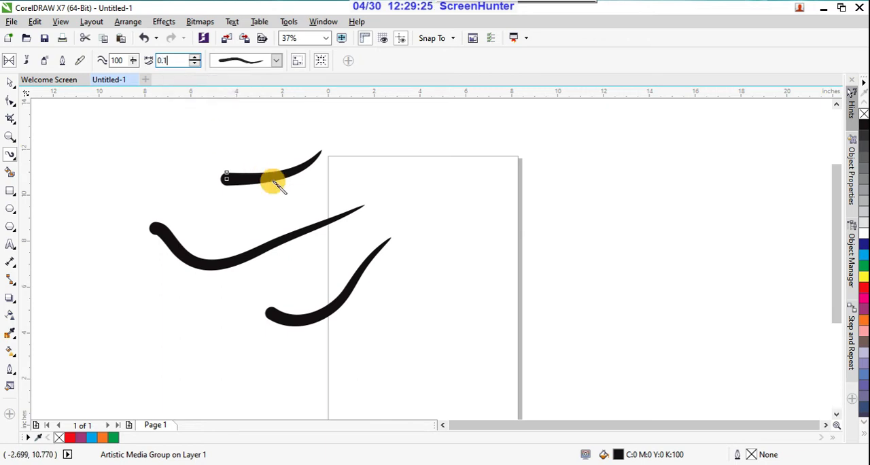
pyautogui.moveTo(391, 213)
pyautogui.mouseDown()
pyautogui.moveTo(460, 201)
pyautogui.moveTo(493, 179)
pyautogui.mouseUp()
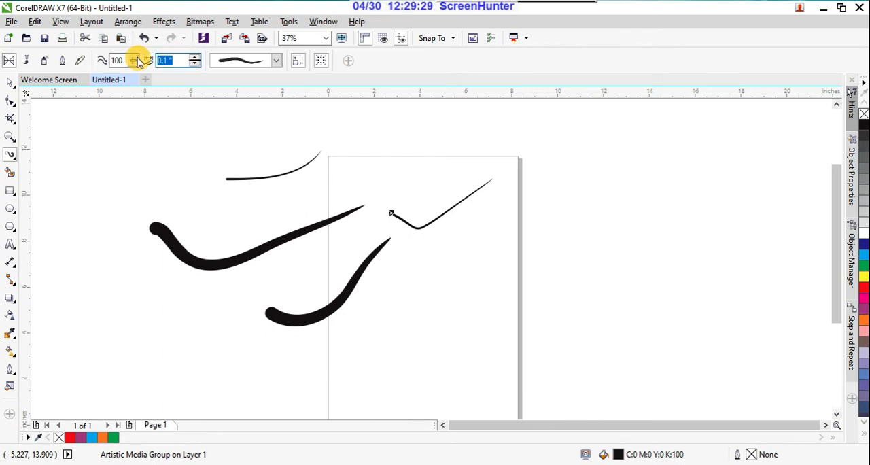
# Set the tick-shaped stroke's width to 0.5 inch and draw another rising stroke at the far left of the drawing.
pyautogui.write('0.')
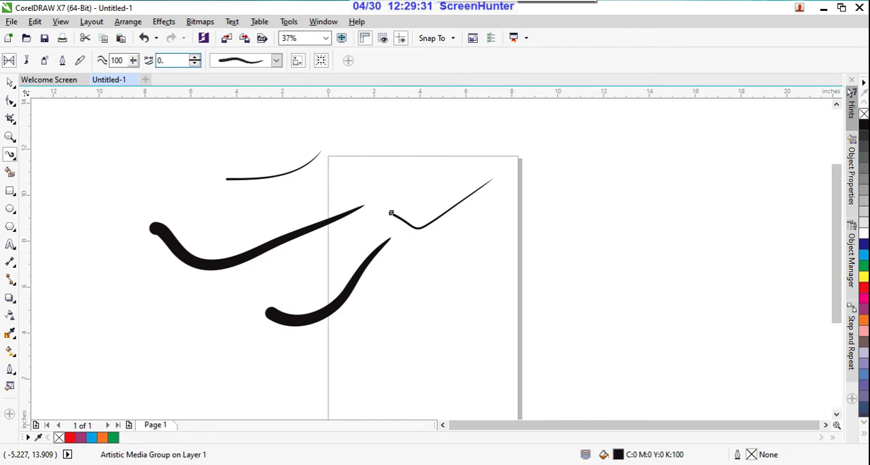
pyautogui.write('5')
pyautogui.moveTo(81, 215); pyautogui.dragTo(193, 140)
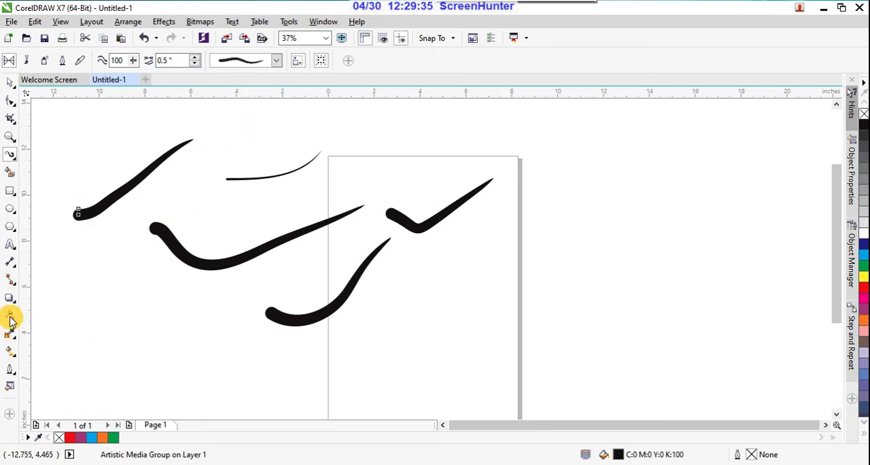
# Fill the far-left stroke red, then draw a rising stroke across the page's right edge and fill it dark blue.
pyautogui.click(864, 289)
pyautogui.moveTo(416, 297); pyautogui.dragTo(552, 207)
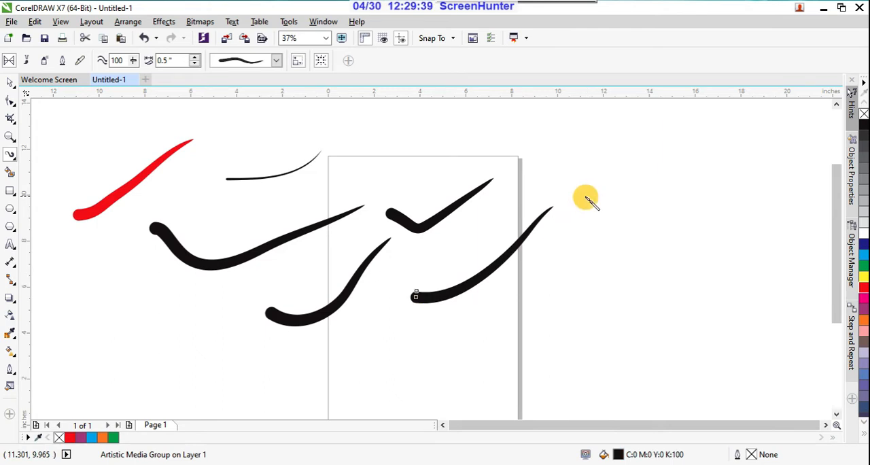
pyautogui.click(864, 259)
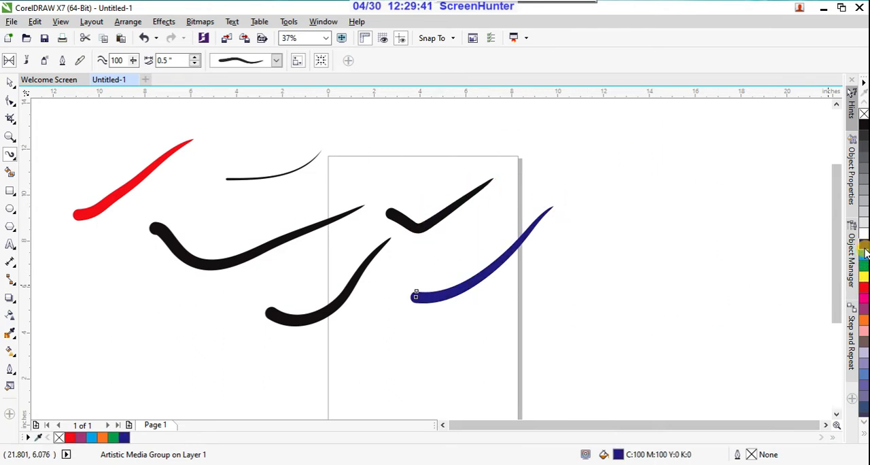
# Apply a preset shape tapered at both ends to the blue stroke and draw an S-shaped stroke right of the page.
pyautogui.click(278, 62)
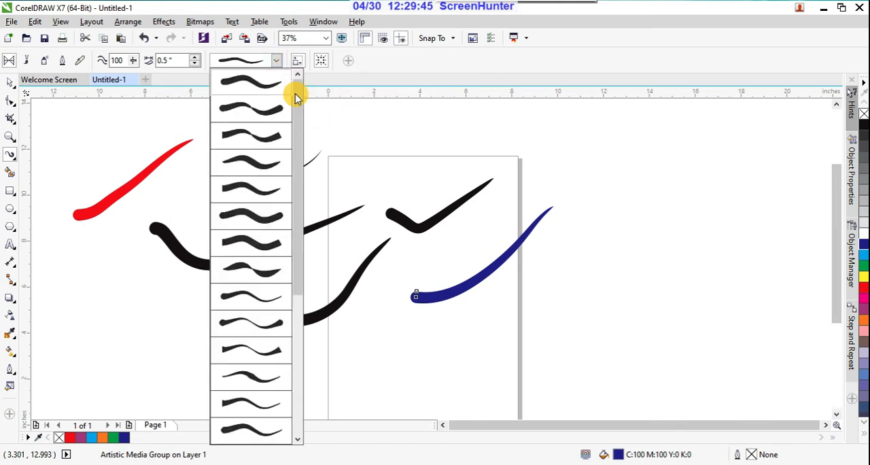
pyautogui.moveTo(296, 93); pyautogui.dragTo(288, 206)
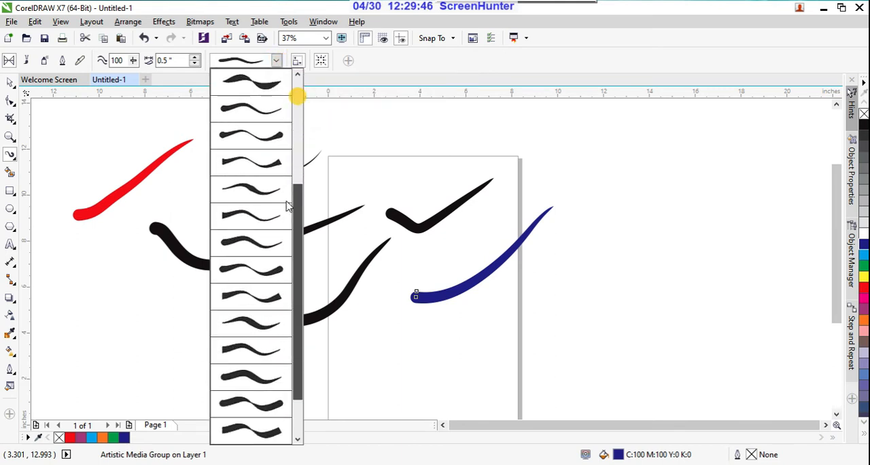
pyautogui.click(273, 272)
pyautogui.moveTo(530, 316); pyautogui.dragTo(656, 183)
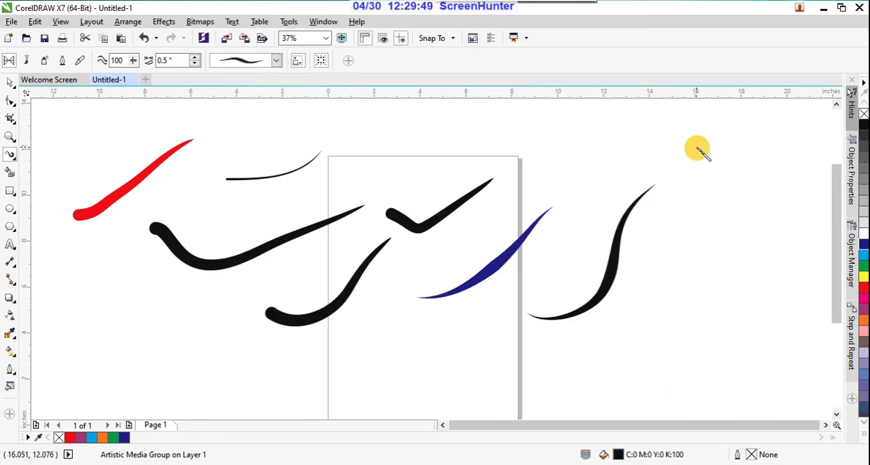
# Draw several letter-like calligraphic strokes to the right of the S-shaped stroke with the same tapered preset.
pyautogui.moveTo(696, 147)
pyautogui.mouseDown()
pyautogui.moveTo(677, 343)
pyautogui.moveTo(786, 249)
pyautogui.moveTo(792, 343)
pyautogui.mouseUp()
pyautogui.scroll(-3, 655, 255)
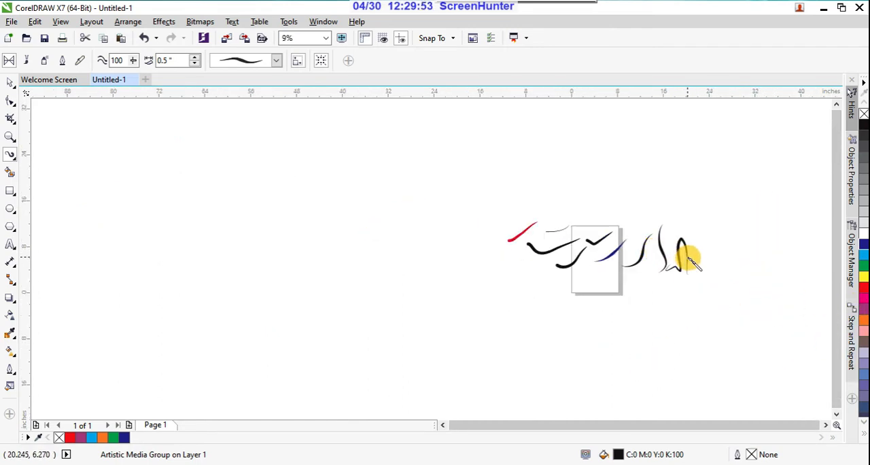
pyautogui.scroll(2, 687, 248)
pyautogui.moveTo(705, 272); pyautogui.dragTo(777, 254)
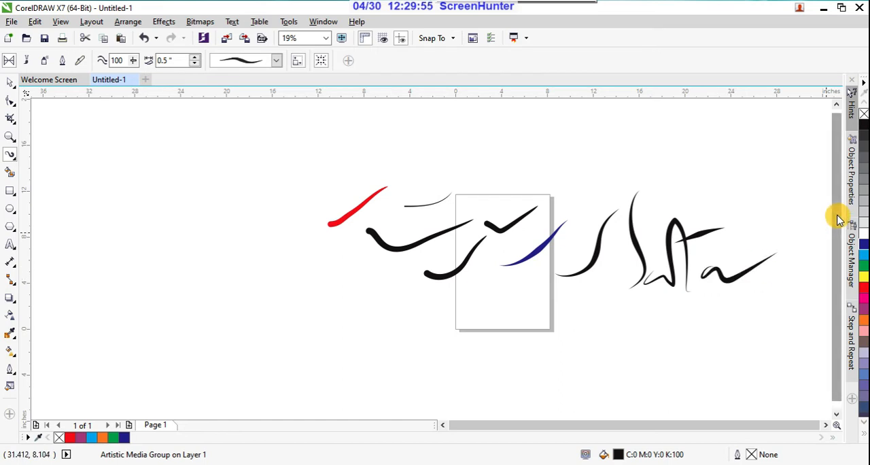
# Look through the available preset stroke shapes up to the start of the list and keep the current one.
pyautogui.click(276, 61)
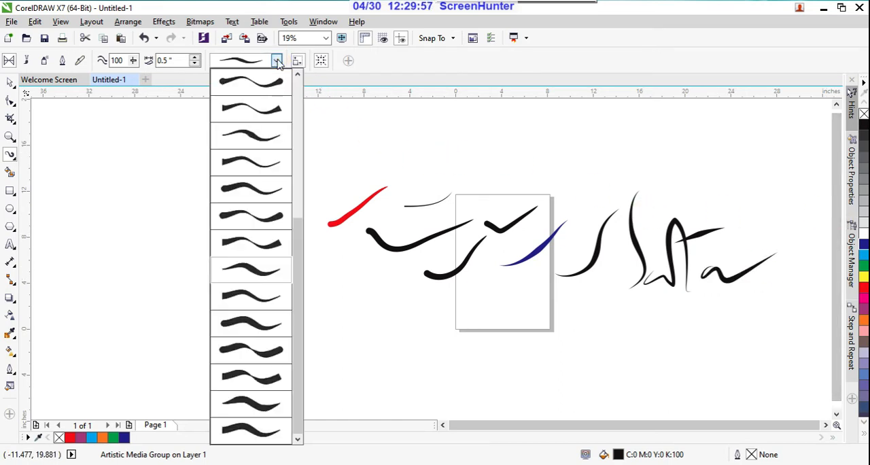
pyautogui.moveTo(297, 231)
pyautogui.mouseDown()
pyautogui.moveTo(297, 252)
pyautogui.moveTo(322, 91)
pyautogui.mouseUp()
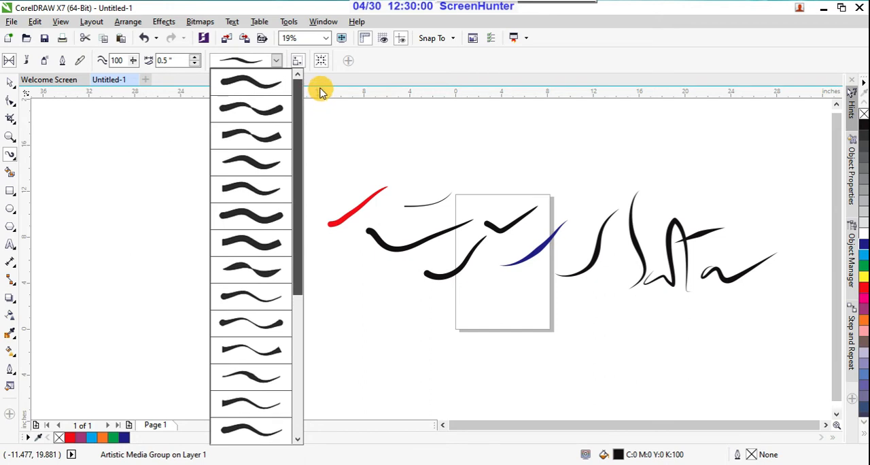
pyautogui.click(379, 67)
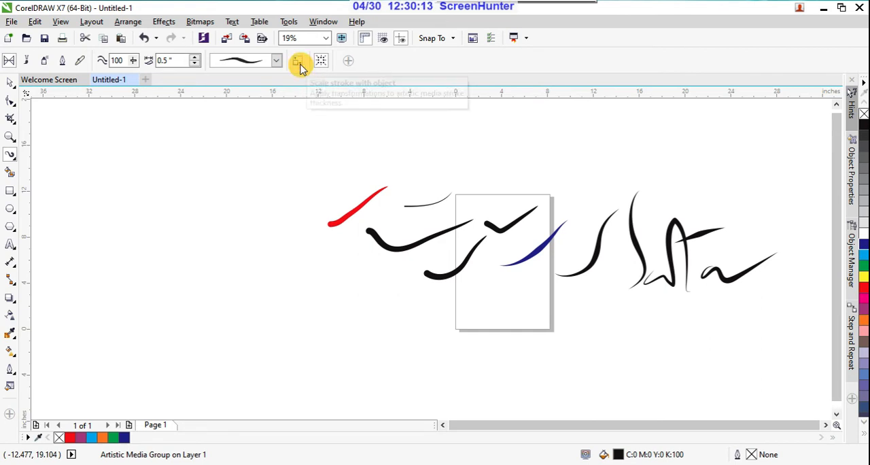
# Draw two long rising strokes with tapered ends above and to the left of the red stroke.
pyautogui.moveTo(235, 220)
pyautogui.mouseDown()
pyautogui.moveTo(370, 167)
pyautogui.moveTo(391, 150)
pyautogui.mouseUp()
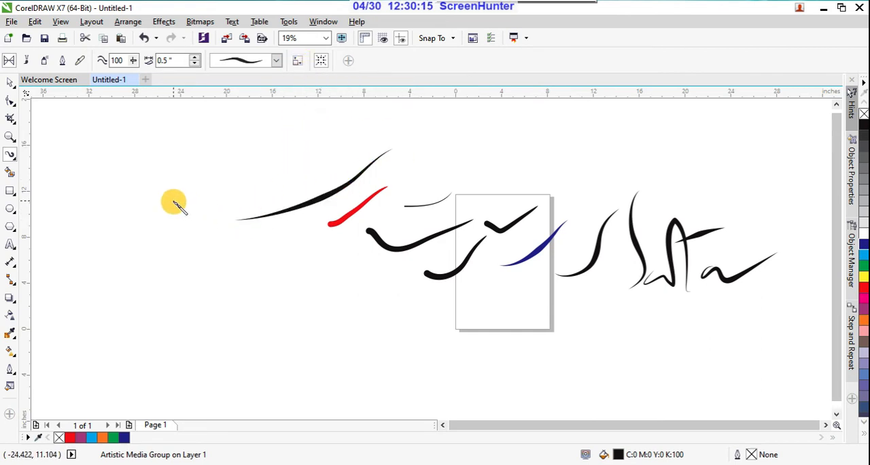
pyautogui.moveTo(177, 198); pyautogui.dragTo(329, 133)
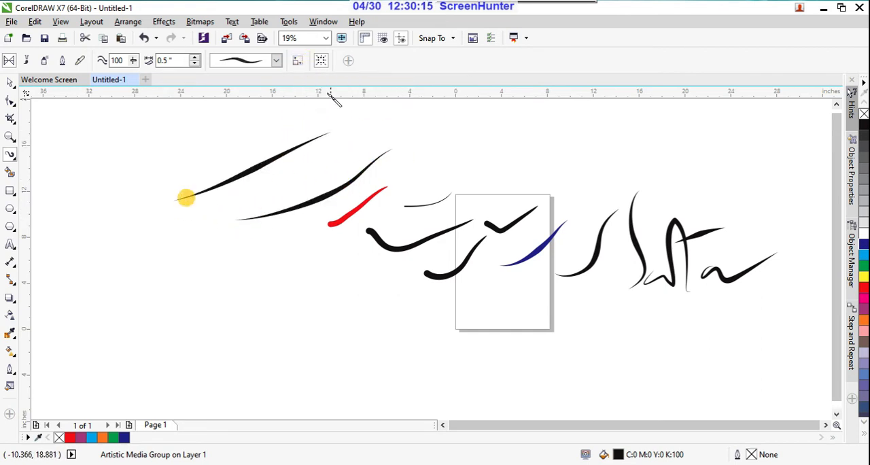
# Try the option that scales the stroke thickness with the object.
pyautogui.click(297, 63)
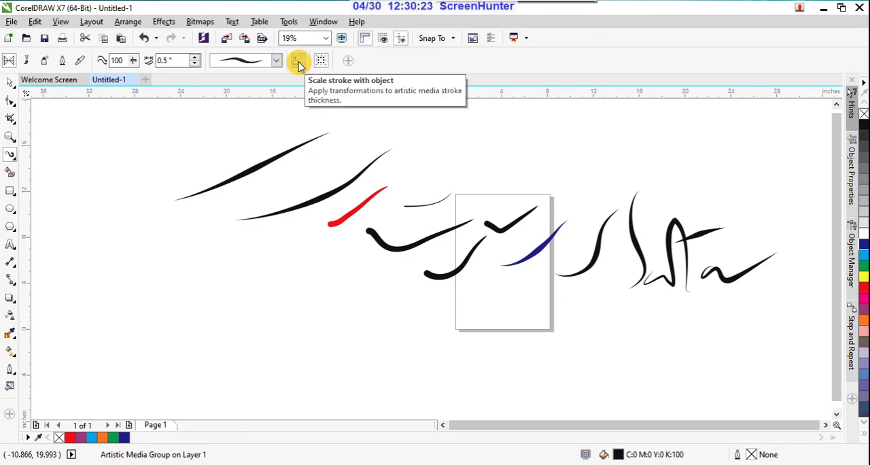
pyautogui.click(299, 62)
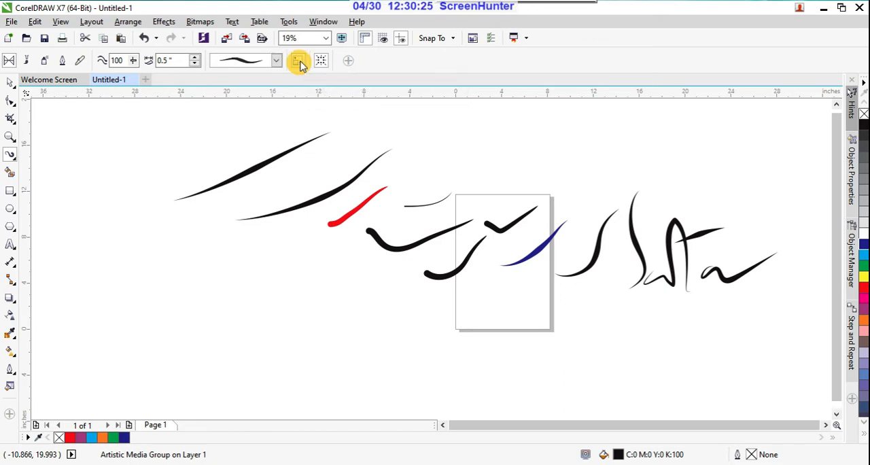
pyautogui.rightClick(301, 63)
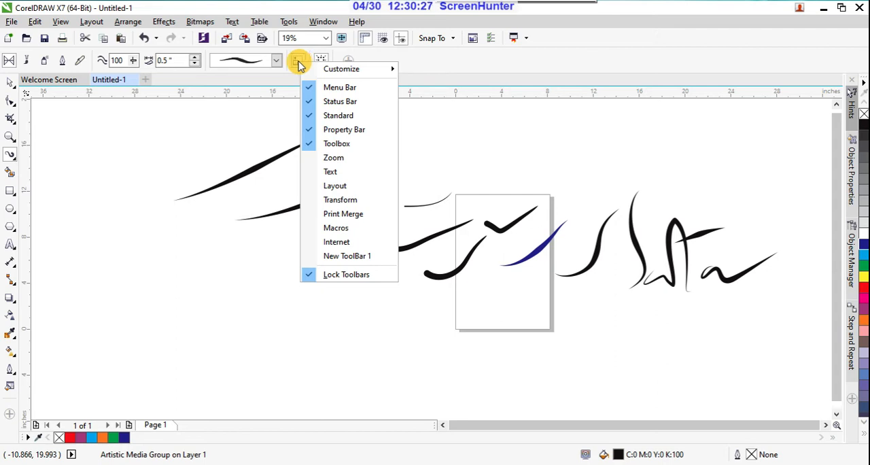
pyautogui.click(299, 63)
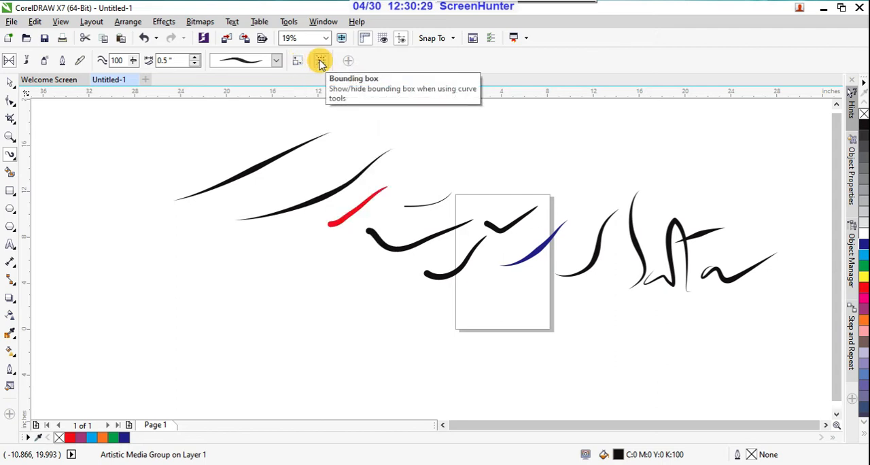
# Draw three more long tapered strokes: one rising to the red stroke, one above the page and one below it.
pyautogui.moveTo(198, 282)
pyautogui.mouseDown()
pyautogui.moveTo(306, 246)
pyautogui.moveTo(389, 185)
pyautogui.mouseUp()
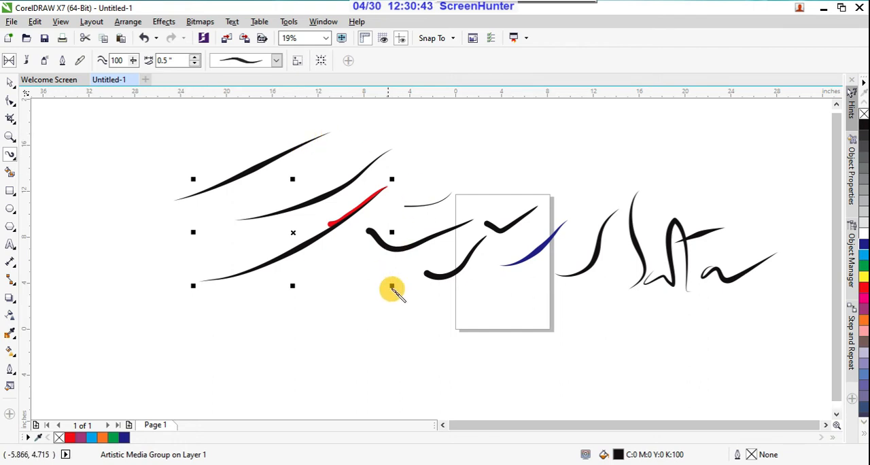
pyautogui.moveTo(499, 160); pyautogui.dragTo(673, 157)
pyautogui.moveTo(282, 360)
pyautogui.mouseDown()
pyautogui.moveTo(354, 369)
pyautogui.moveTo(507, 340)
pyautogui.mouseUp()
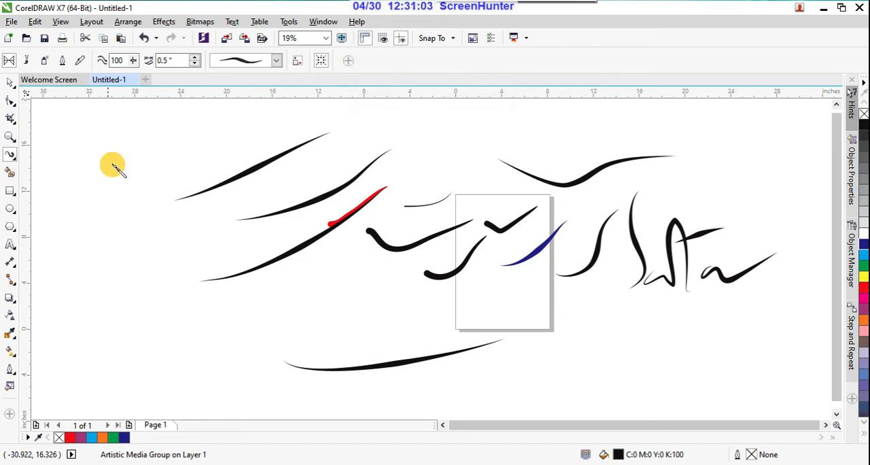
# Switch Artistic Media to Brush mode with the Artistic category and draw two dashed strokes at the far left of the drawing.
pyautogui.click(13, 64)
pyautogui.click(27, 65)
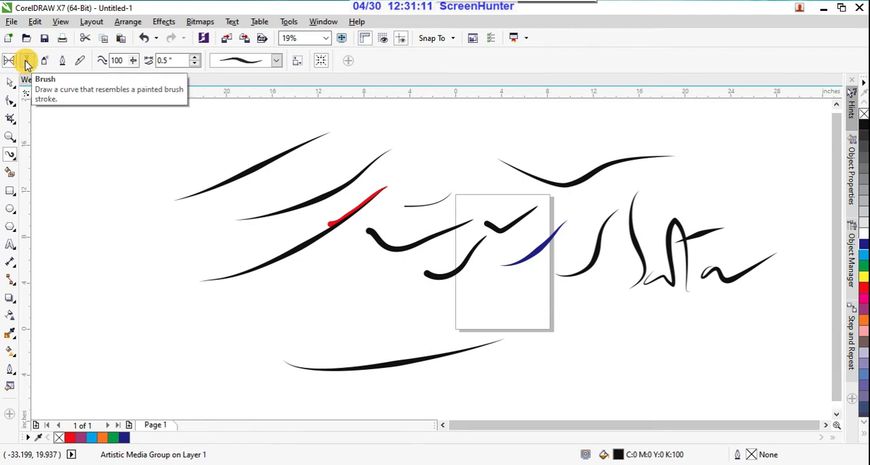
pyautogui.click(27, 65)
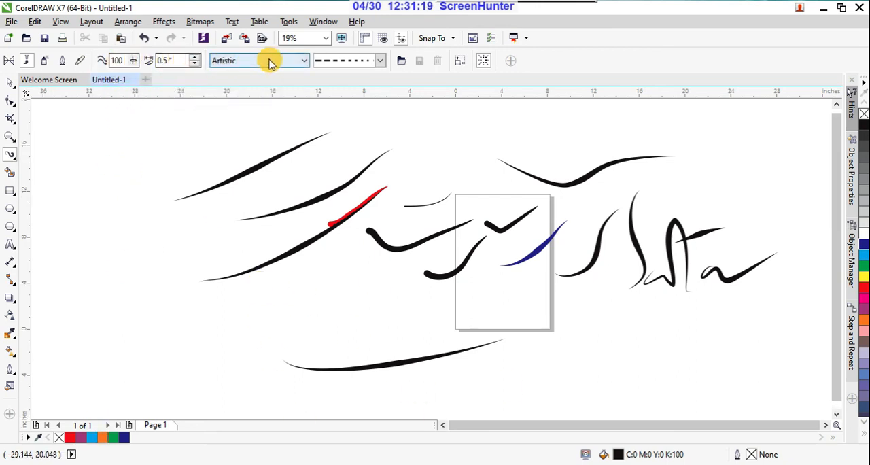
pyautogui.click(303, 60)
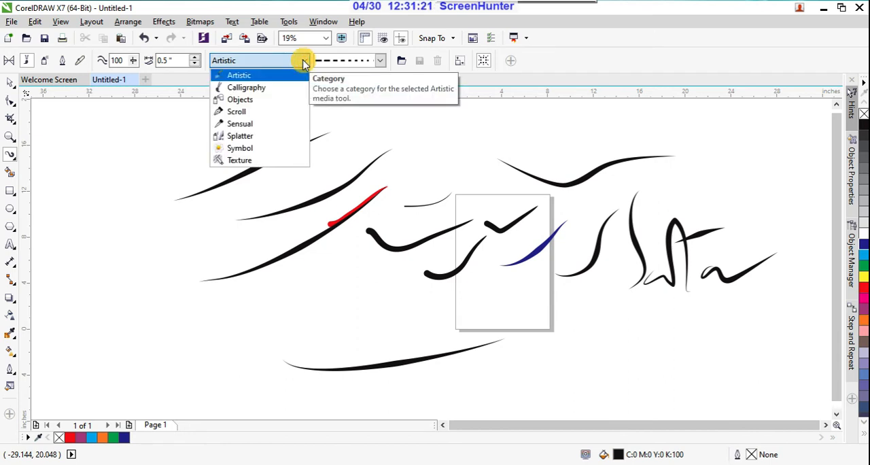
pyautogui.click(272, 76)
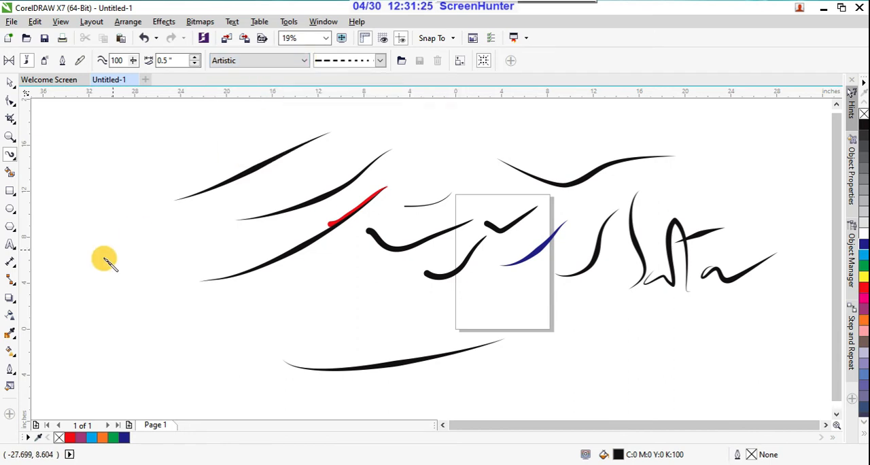
pyautogui.moveTo(94, 253); pyautogui.dragTo(158, 185)
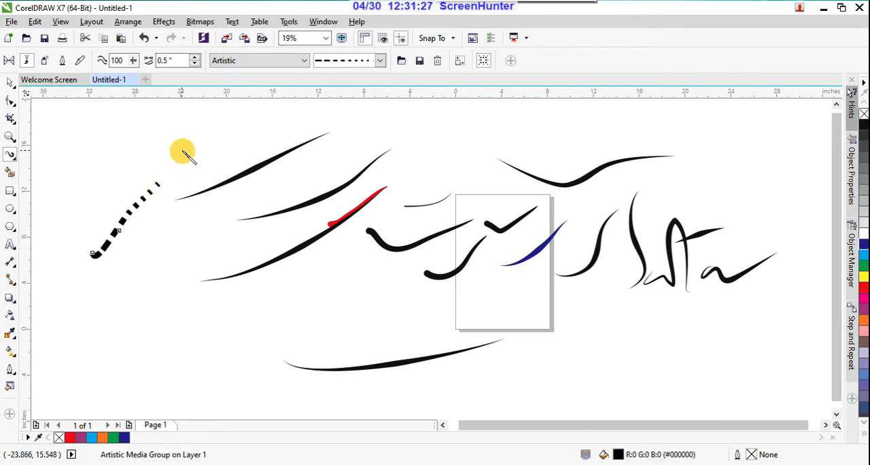
pyautogui.moveTo(181, 151); pyautogui.dragTo(143, 294)
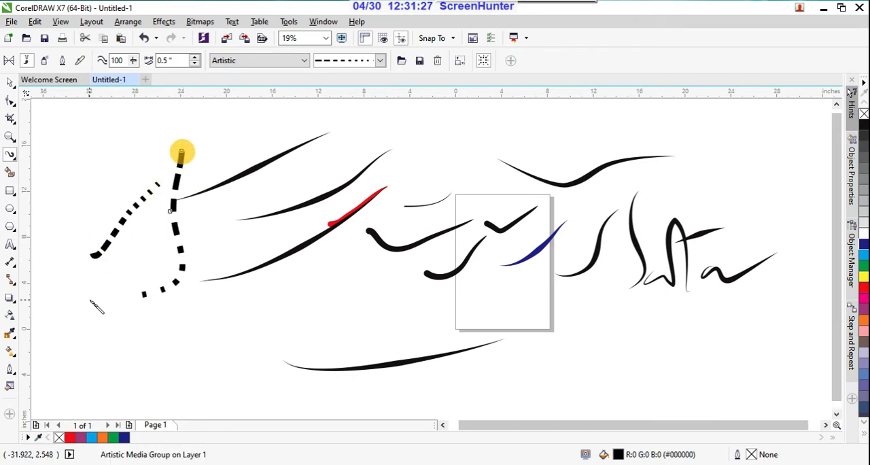
# Apply the oval-dash brushstroke to the second dashed stroke and draw two more long downward strokes, one left of the page and one across it.
pyautogui.click(380, 63)
pyautogui.click(373, 109)
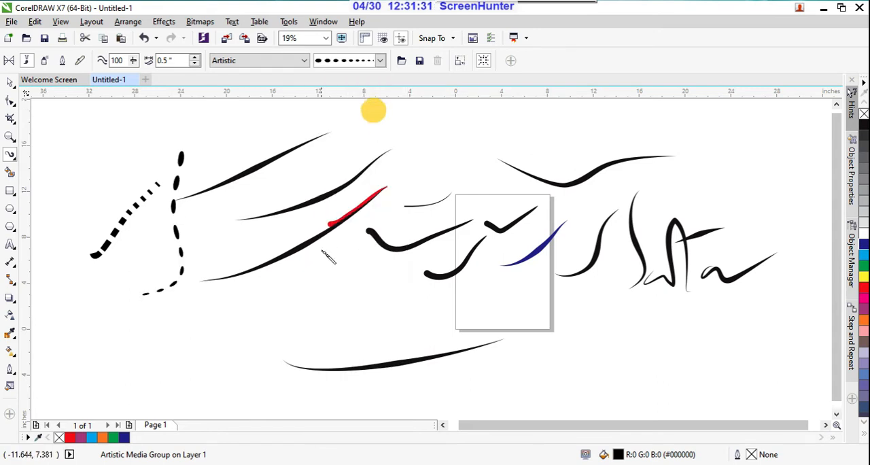
pyautogui.moveTo(325, 202); pyautogui.dragTo(295, 330)
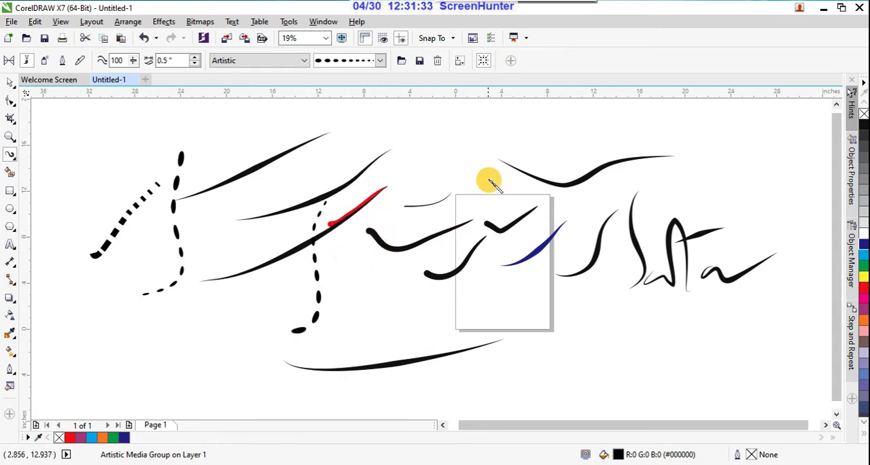
pyautogui.moveTo(480, 163)
pyautogui.mouseDown()
pyautogui.moveTo(460, 269)
pyautogui.moveTo(464, 400)
pyautogui.mouseUp()
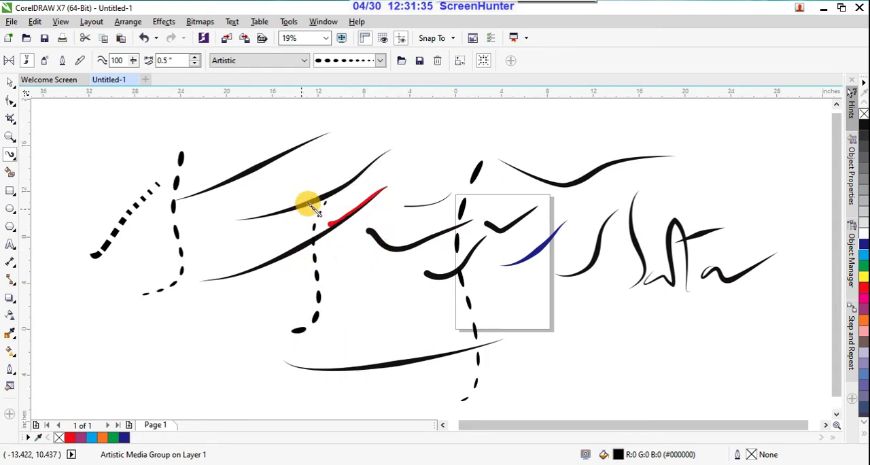
# Apply the dense cross-hatched brushstroke to the long stroke crossing the page and draw two more long strokes beside the page's right edge.
pyautogui.click(380, 61)
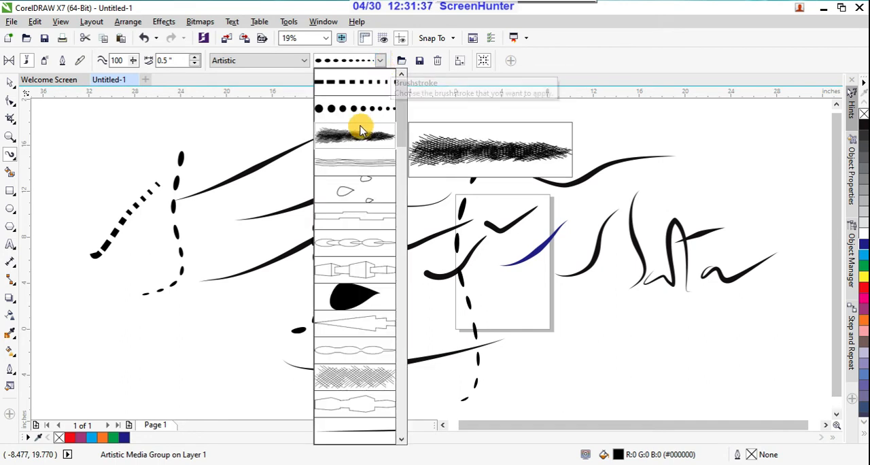
pyautogui.click(360, 129)
pyautogui.moveTo(632, 198); pyautogui.dragTo(517, 389)
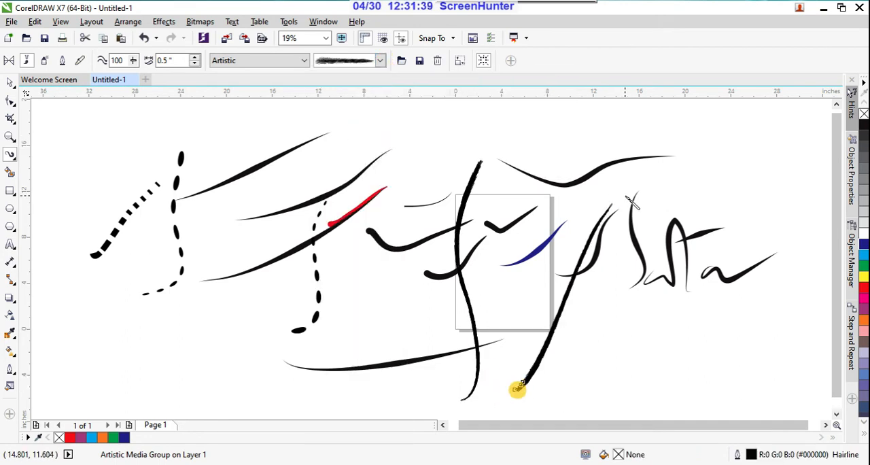
pyautogui.moveTo(634, 155); pyautogui.dragTo(624, 343)
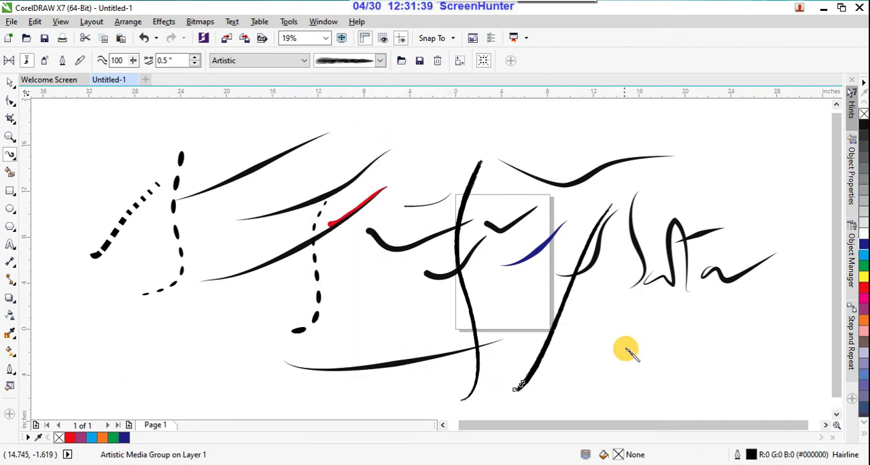
# Apply the black teardrop brushstroke with curled outlines to the last vertical stroke and draw another long upward stroke beside it.
pyautogui.click(382, 62)
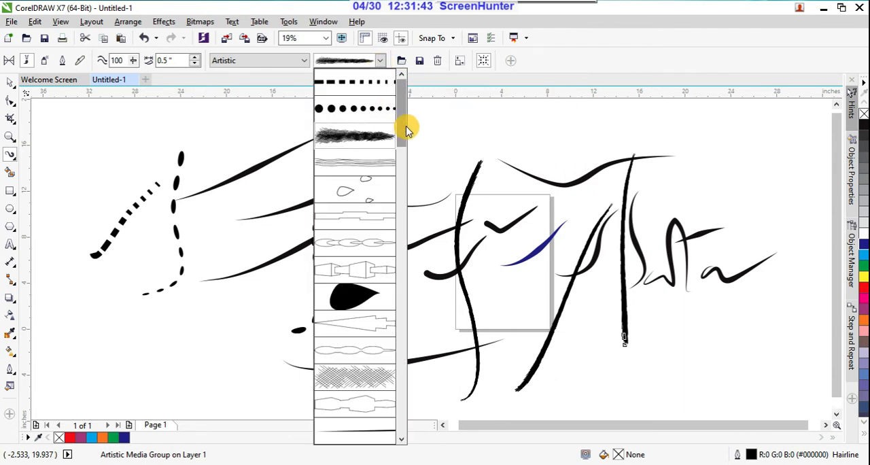
pyautogui.moveTo(407, 127); pyautogui.dragTo(388, 265)
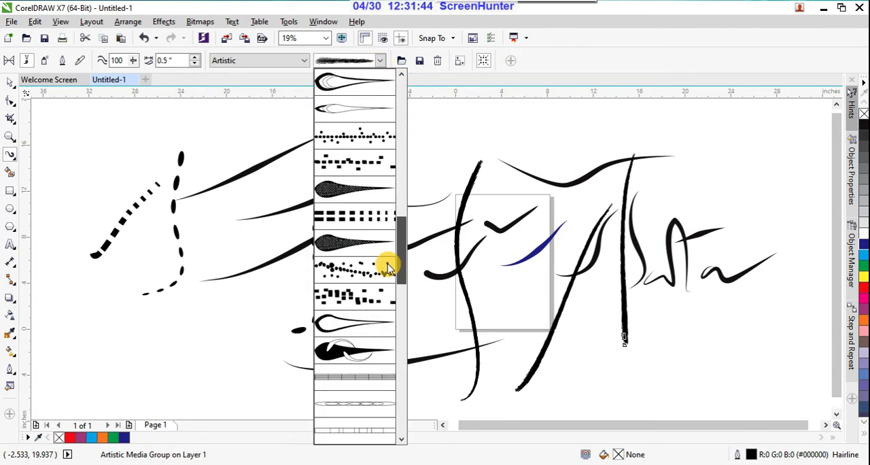
pyautogui.click(343, 348)
pyautogui.moveTo(564, 378); pyautogui.dragTo(598, 225)
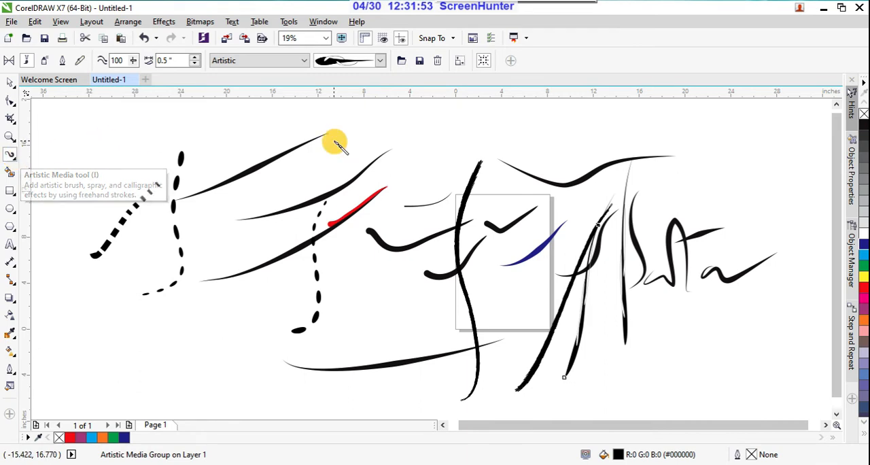
# Choose the Calligraphy category and draw two upward strokes among the tapered strokes left of the page, one long and one short.
pyautogui.click(304, 61)
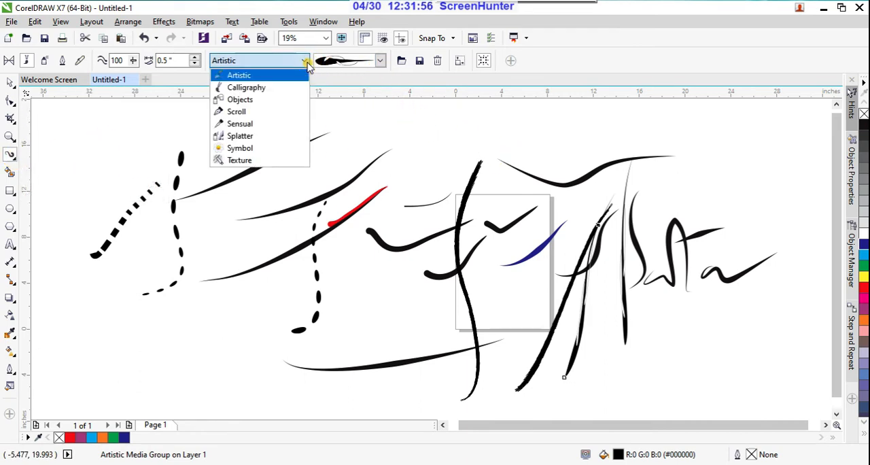
pyautogui.click(281, 88)
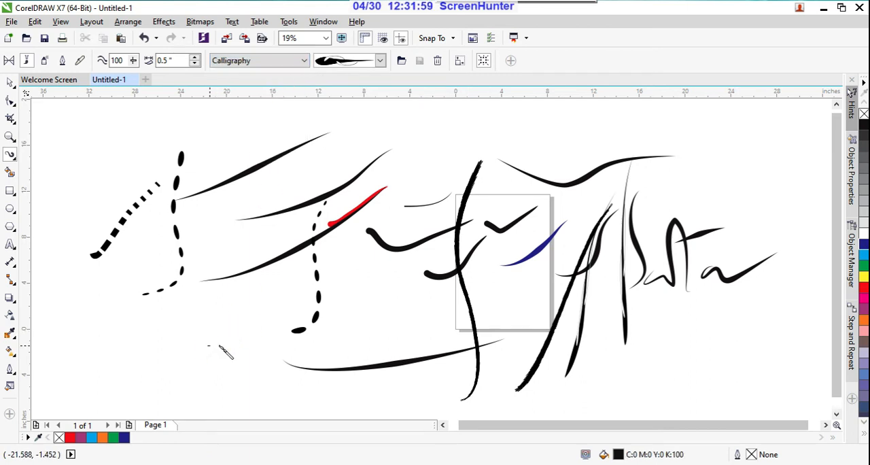
pyautogui.moveTo(209, 346); pyautogui.dragTo(270, 216)
pyautogui.moveTo(241, 281); pyautogui.dragTo(279, 186)
# Apply the Artistic category's round-dot brushstroke to the short stroke just drawn left of the page.
pyautogui.click(385, 62)
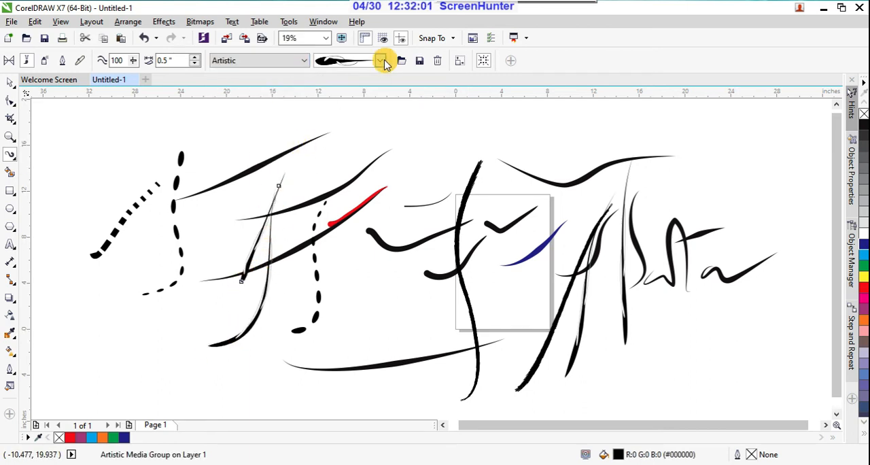
pyautogui.click(400, 240)
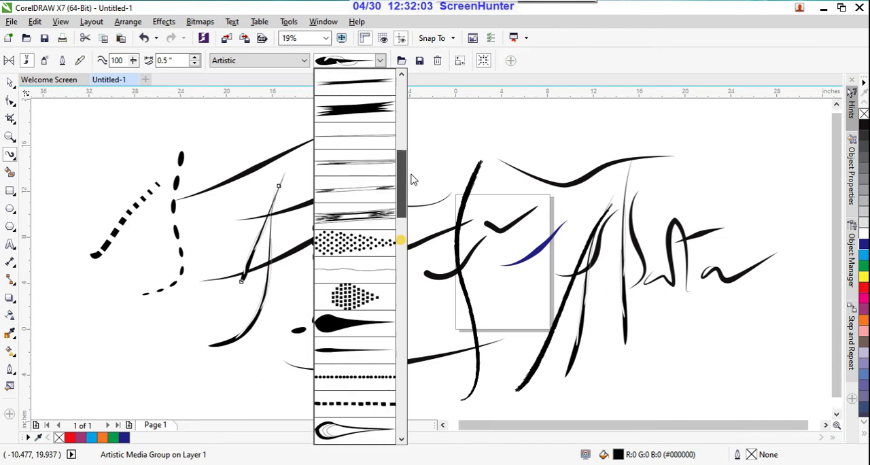
pyautogui.click(401, 116)
pyautogui.click(375, 110)
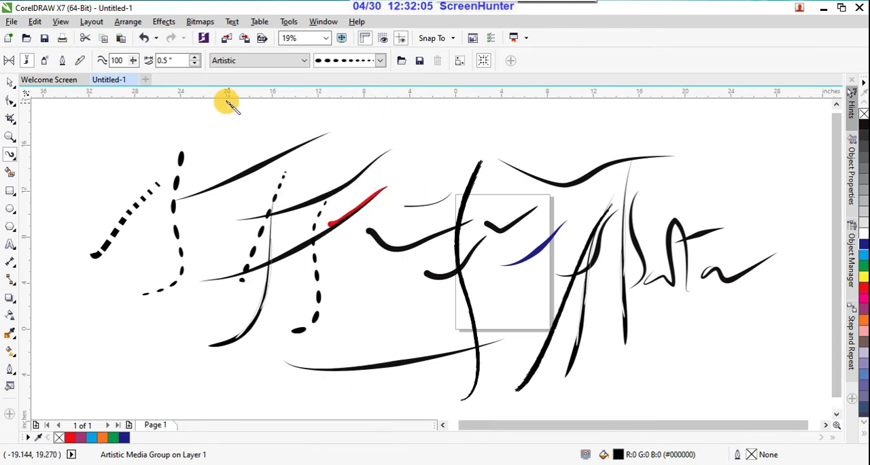
# Choose the Objects category and draw a long curved dotted stroke rising above the page.
pyautogui.click(306, 60)
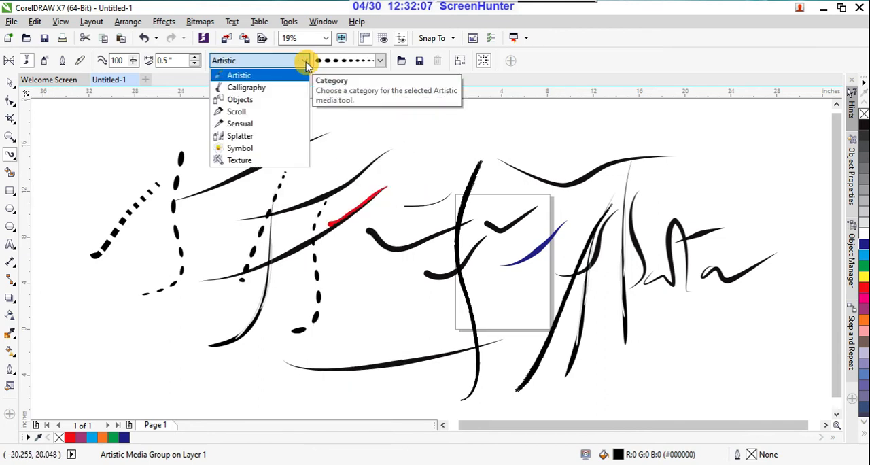
pyautogui.click(257, 99)
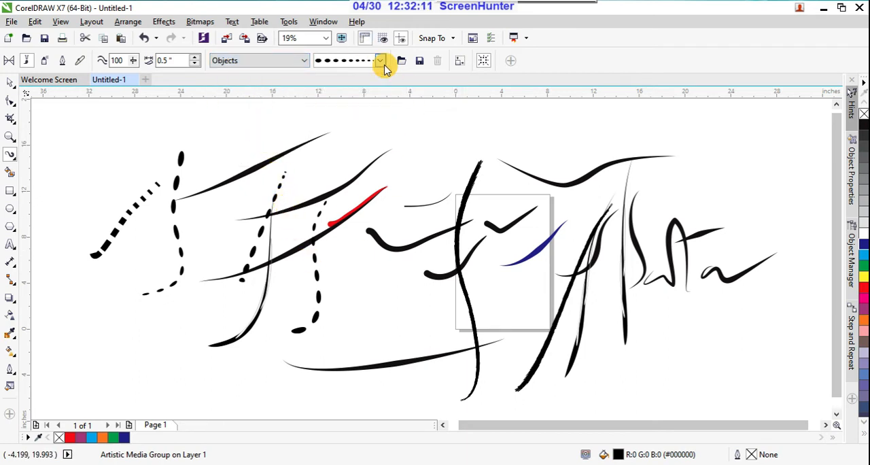
pyautogui.click(411, 148)
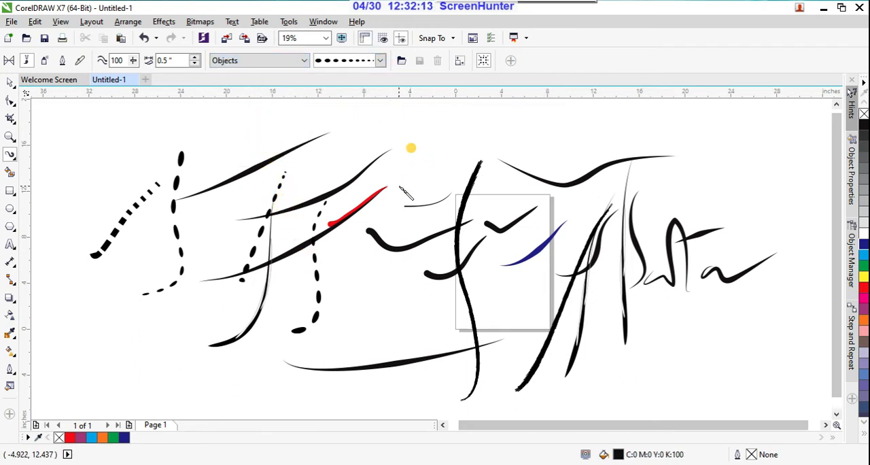
pyautogui.moveTo(403, 189)
pyautogui.mouseDown()
pyautogui.moveTo(501, 133)
pyautogui.moveTo(584, 129)
pyautogui.mouseUp()
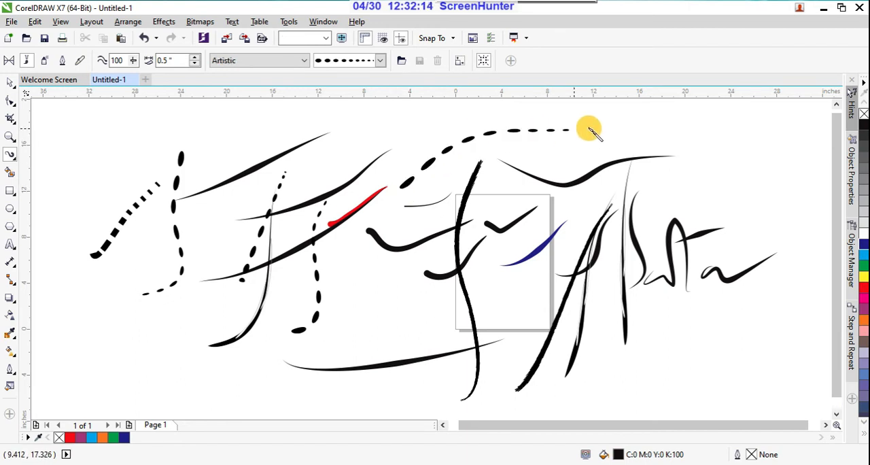
pyautogui.click(380, 61)
pyautogui.click(380, 60)
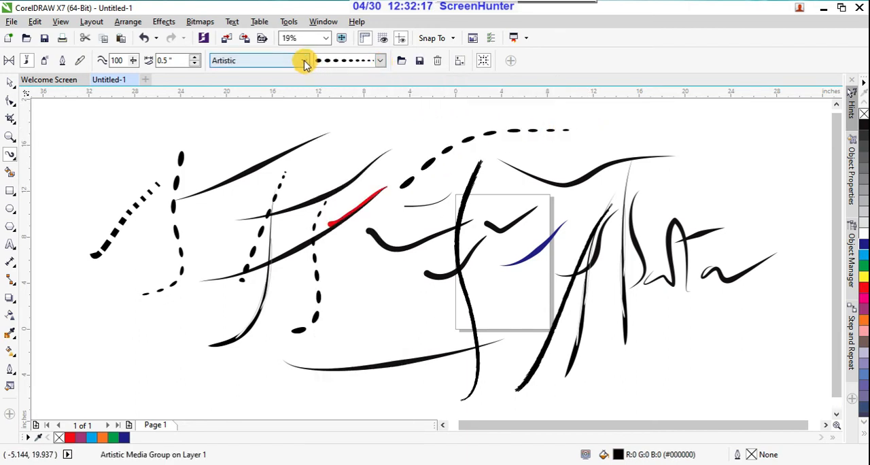
# Apply the Objects category's stones brushstroke to the curve above the page and draw three more strokes at the drawing's far right.
pyautogui.click(303, 61)
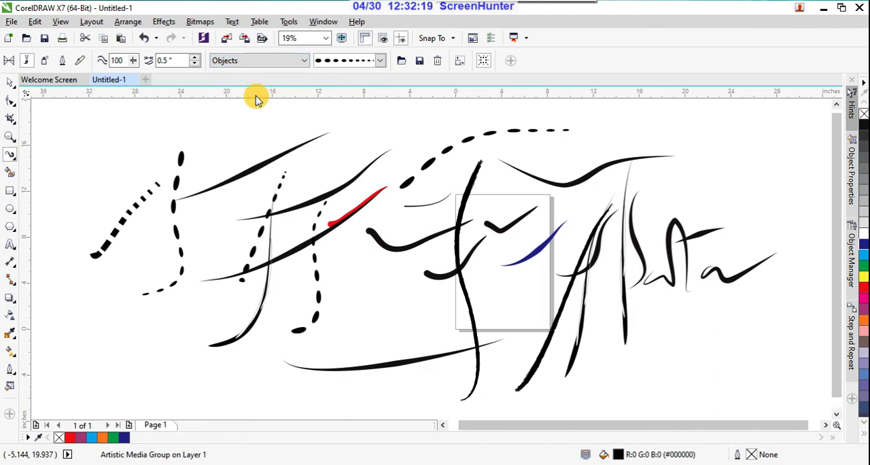
pyautogui.click(380, 62)
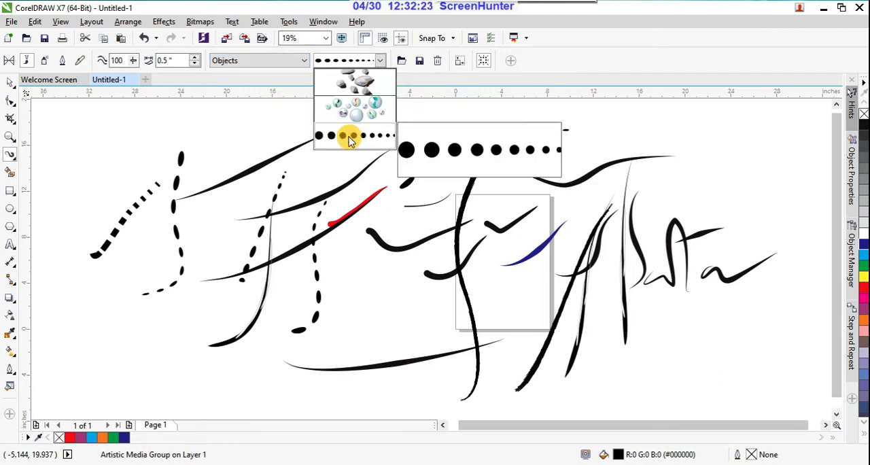
pyautogui.click(363, 81)
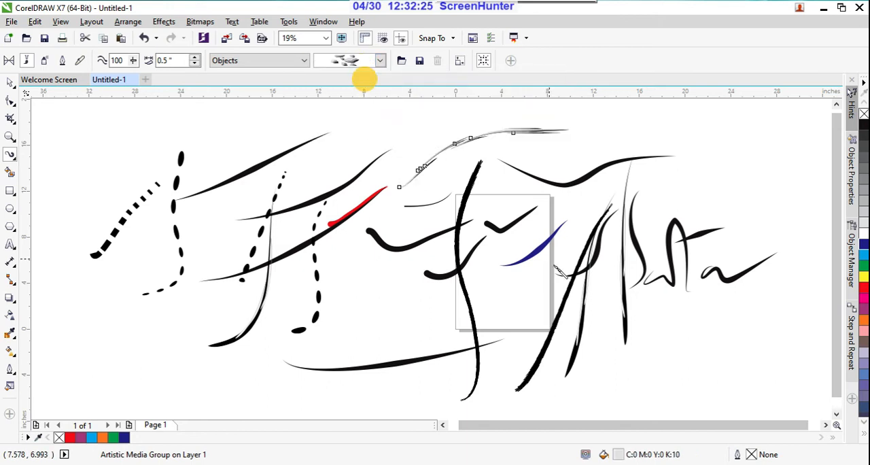
pyautogui.moveTo(636, 369); pyautogui.dragTo(713, 124)
pyautogui.moveTo(724, 163); pyautogui.dragTo(721, 334)
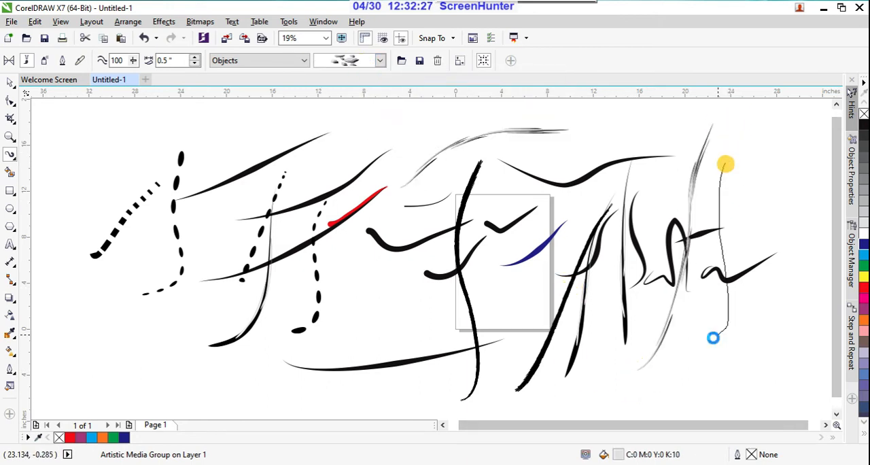
pyautogui.click(609, 375)
pyautogui.moveTo(616, 376); pyautogui.dragTo(679, 357)
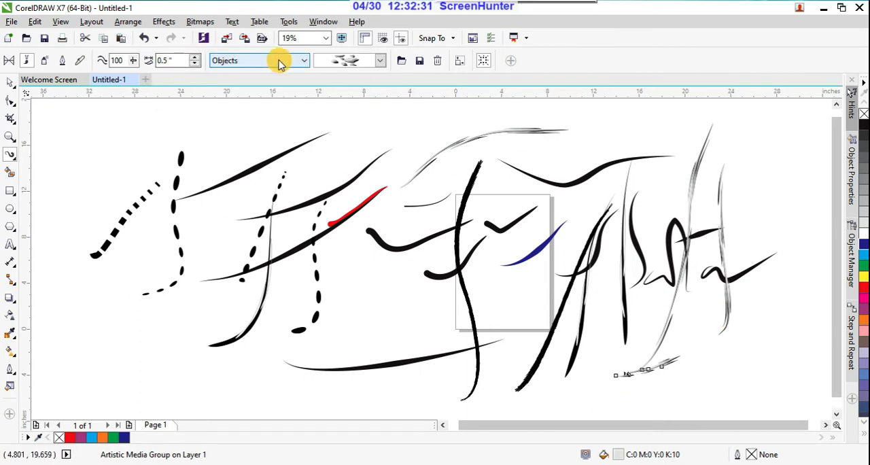
# Choose the Scroll category and draw more streaky grey strokes across the left half of the drawing.
pyautogui.click(303, 62)
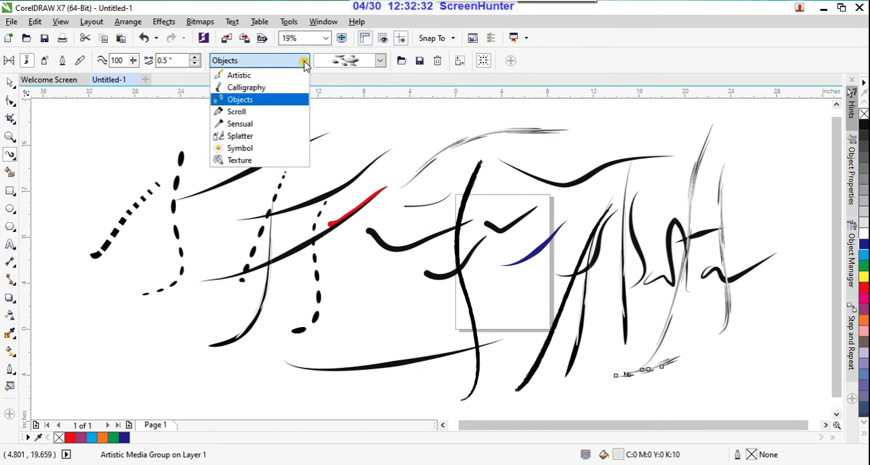
pyautogui.click(255, 112)
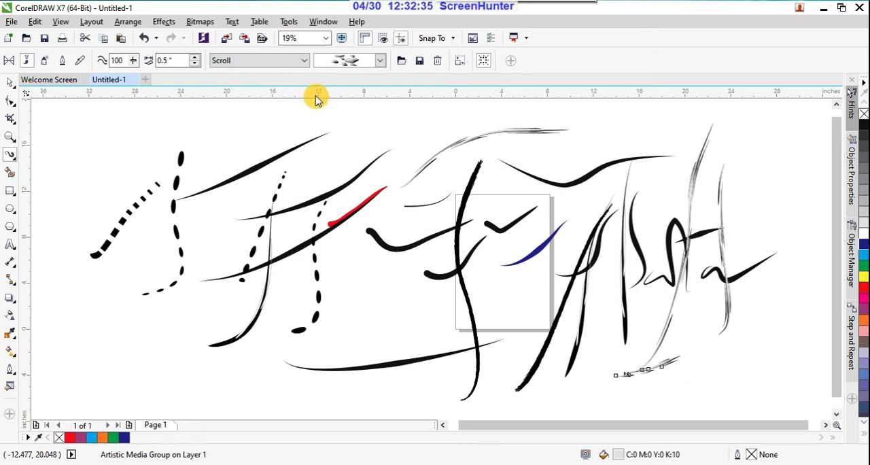
pyautogui.moveTo(259, 136); pyautogui.dragTo(154, 333)
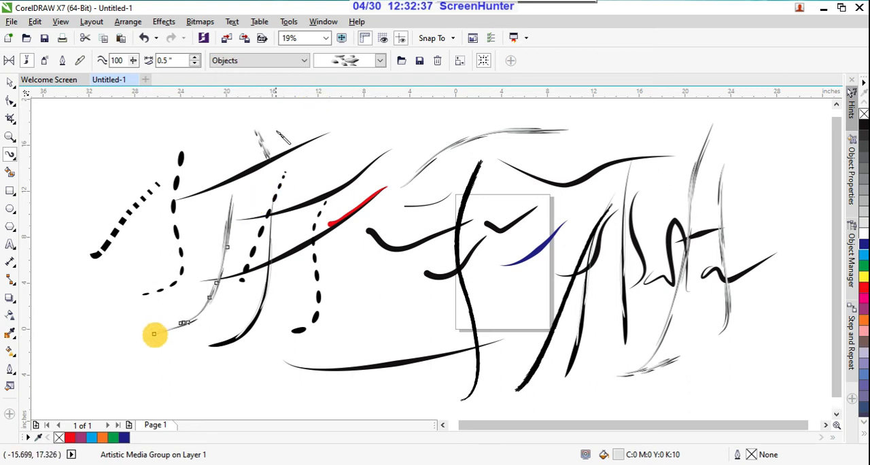
pyautogui.moveTo(331, 320); pyautogui.dragTo(380, 130)
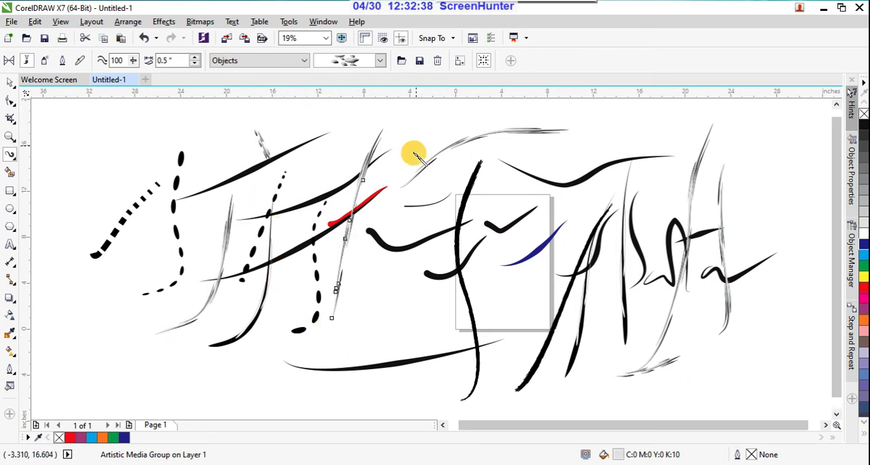
# Apply the Scroll category's solid black bar brushstroke to the last stroke, left of the page.
pyautogui.click(303, 61)
pyautogui.click(222, 112)
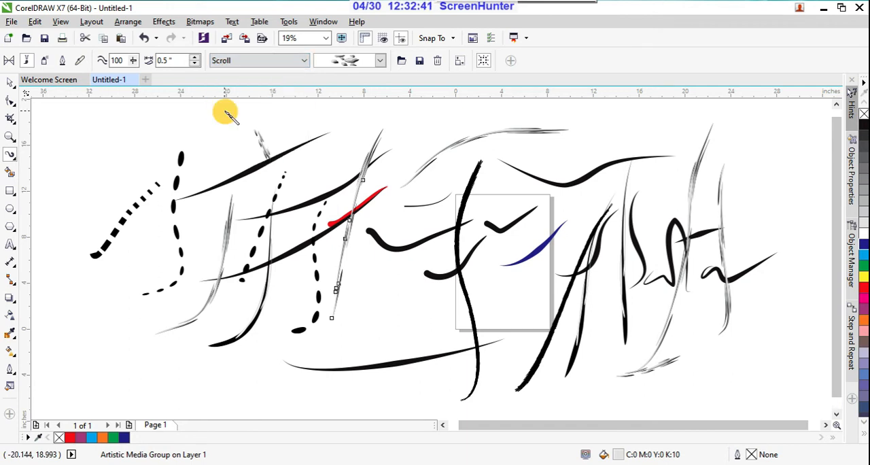
pyautogui.click(379, 61)
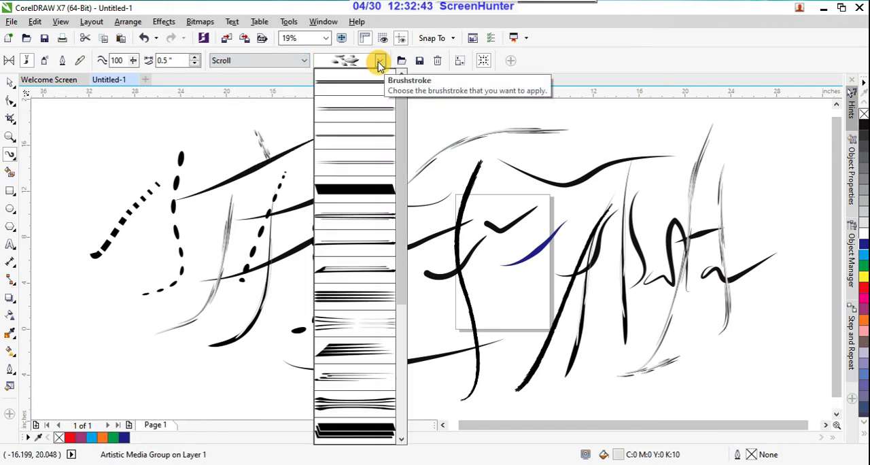
pyautogui.click(366, 187)
# Draw a long downward stroke and a wavy zigzag stroke in the empty area below the drawing with the solid black brushstroke.
pyautogui.scroll(-5, 385, 148)
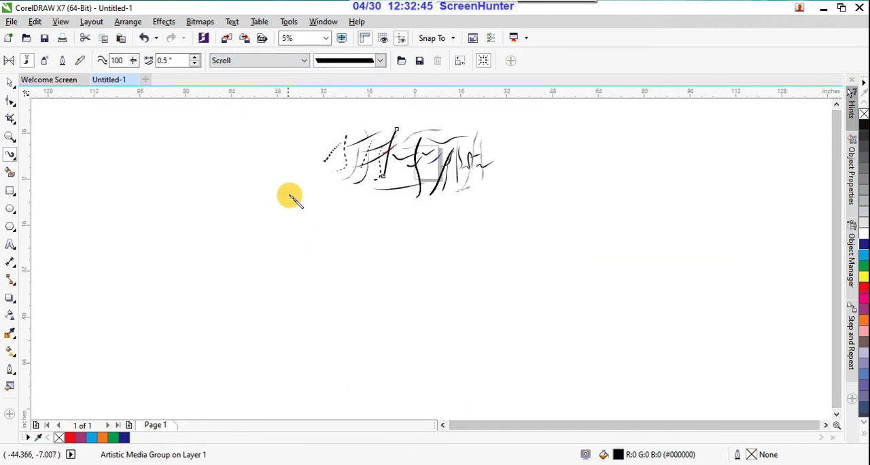
pyautogui.moveTo(293, 197)
pyautogui.mouseDown()
pyautogui.moveTo(280, 249)
pyautogui.moveTo(296, 348)
pyautogui.mouseUp()
pyautogui.moveTo(333, 310); pyautogui.dragTo(379, 297)
pyautogui.scroll(7, 378, 301)
pyautogui.scroll(-2, 443, 241)
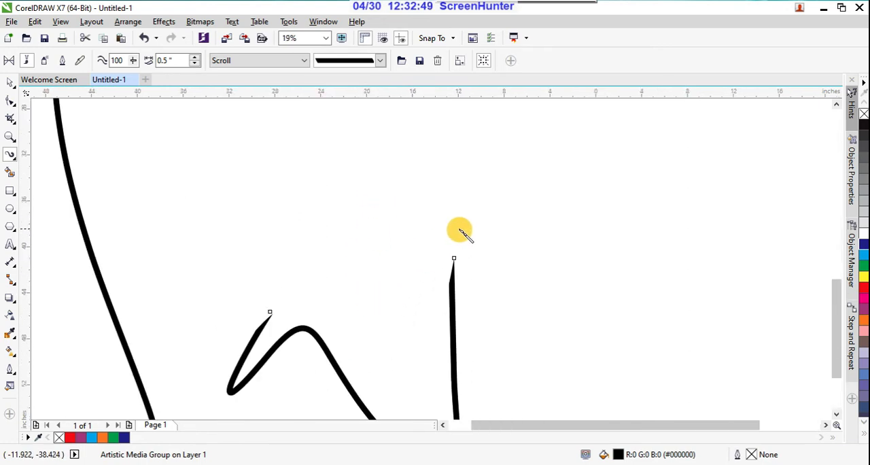
pyautogui.scroll(-2, 400, 148)
# Apply the Sensual category's thick black brushstroke with tapered ends to the zigzag stroke.
pyautogui.click(304, 61)
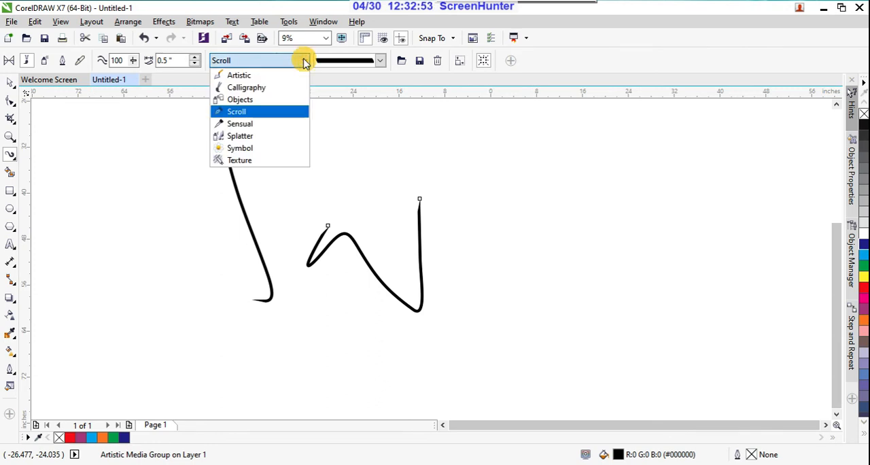
pyautogui.click(262, 123)
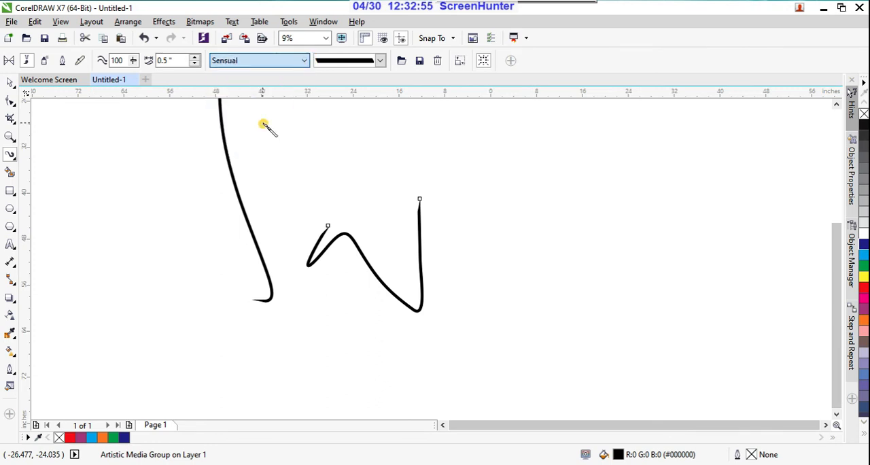
pyautogui.click(382, 62)
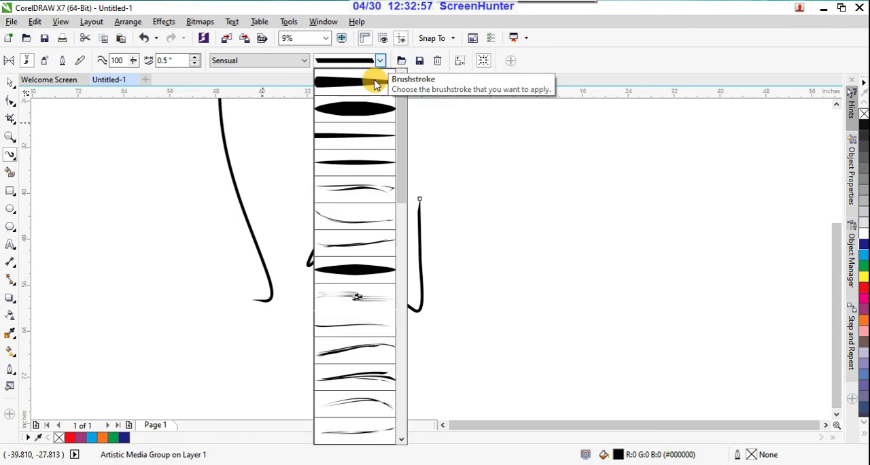
pyautogui.click(370, 110)
# Draw a long curved stroke and a short straight one beside the zigzag, and apply the Sensual diamond-tapered brushstroke to the short one.
pyautogui.moveTo(476, 173); pyautogui.dragTo(496, 364)
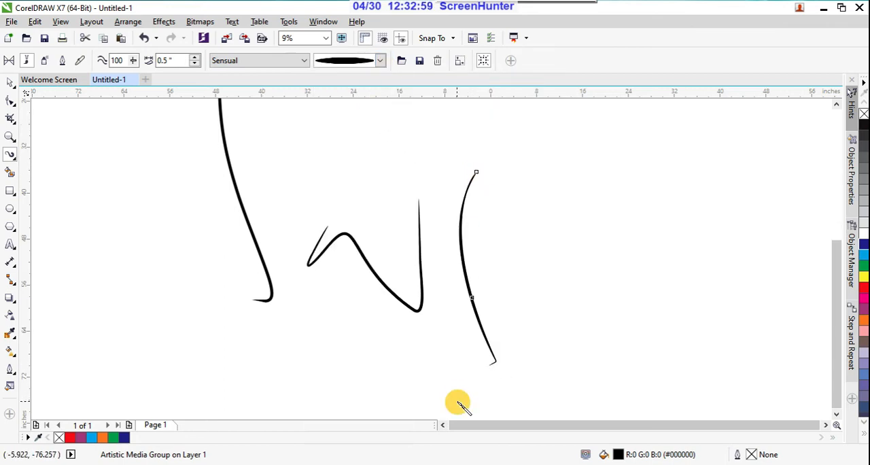
pyautogui.moveTo(516, 321); pyautogui.dragTo(525, 231)
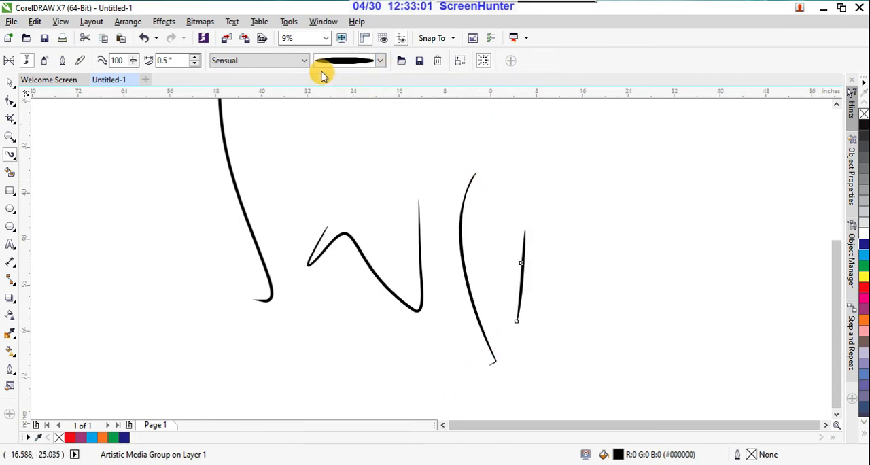
pyautogui.click(380, 61)
pyautogui.click(347, 269)
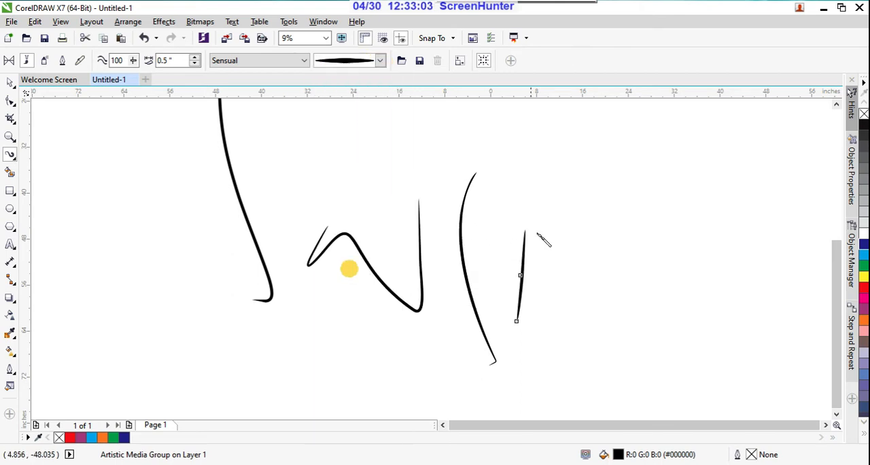
# Draw a long curved stroke beside the short one and apply the Splatter category's black star-shaped blot brushstroke to it.
pyautogui.moveTo(592, 162); pyautogui.dragTo(594, 398)
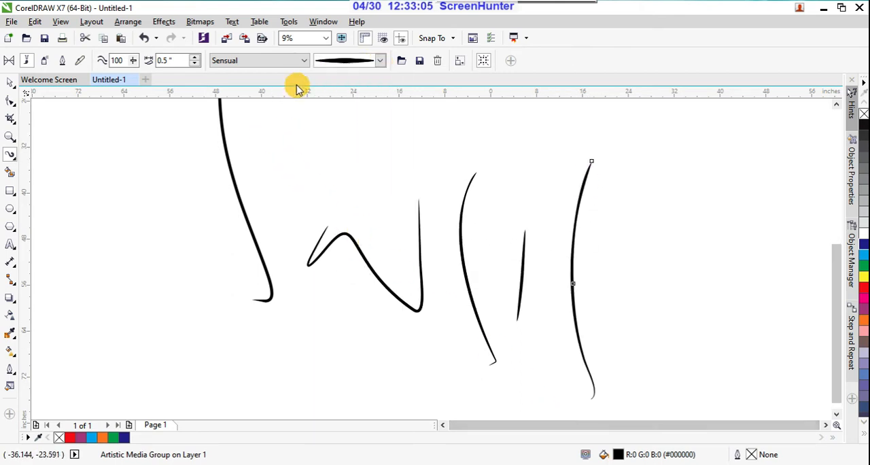
pyautogui.click(305, 61)
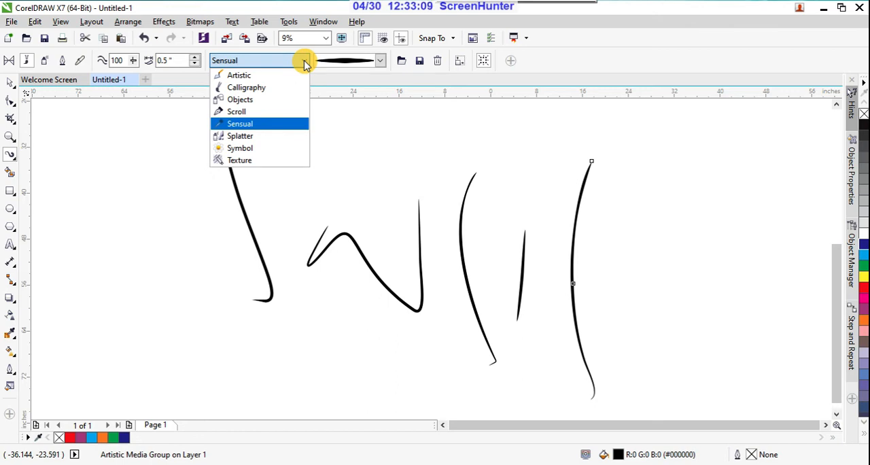
pyautogui.click(250, 140)
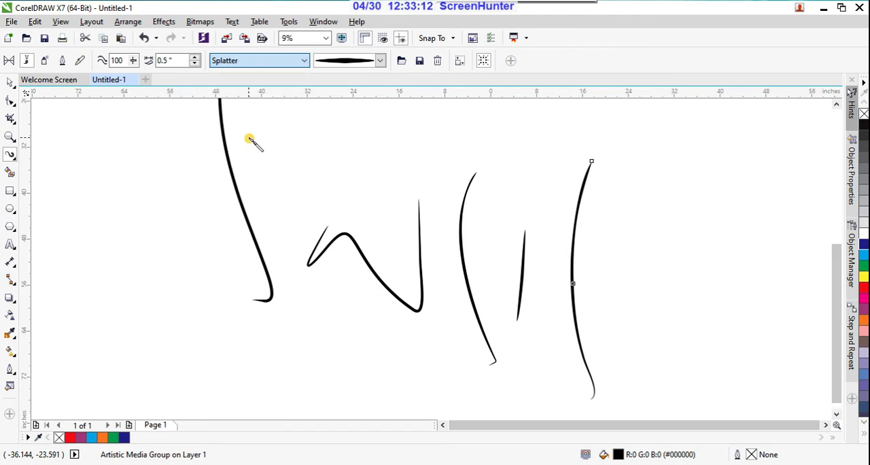
pyautogui.click(379, 61)
pyautogui.click(353, 114)
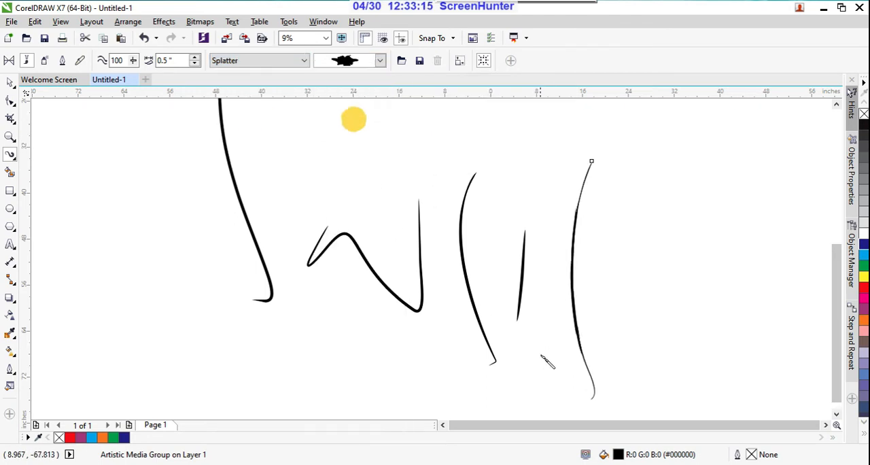
# Draw three long curved strokes and three short diagonal dashes among the existing strokes with the Splatter blot brushstroke.
pyautogui.moveTo(427, 361); pyautogui.dragTo(488, 208)
pyautogui.moveTo(629, 170)
pyautogui.mouseDown()
pyautogui.moveTo(619, 246)
pyautogui.moveTo(637, 360)
pyautogui.mouseUp()
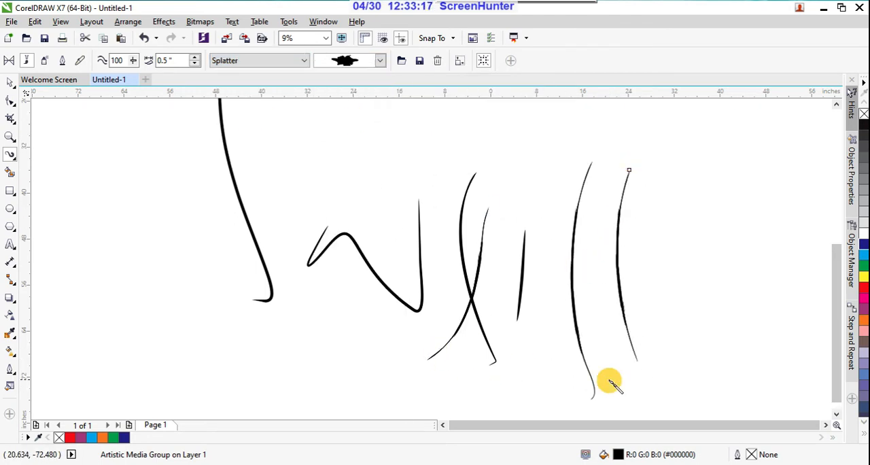
pyautogui.moveTo(526, 370)
pyautogui.mouseDown()
pyautogui.moveTo(528, 307)
pyautogui.moveTo(551, 235)
pyautogui.mouseUp()
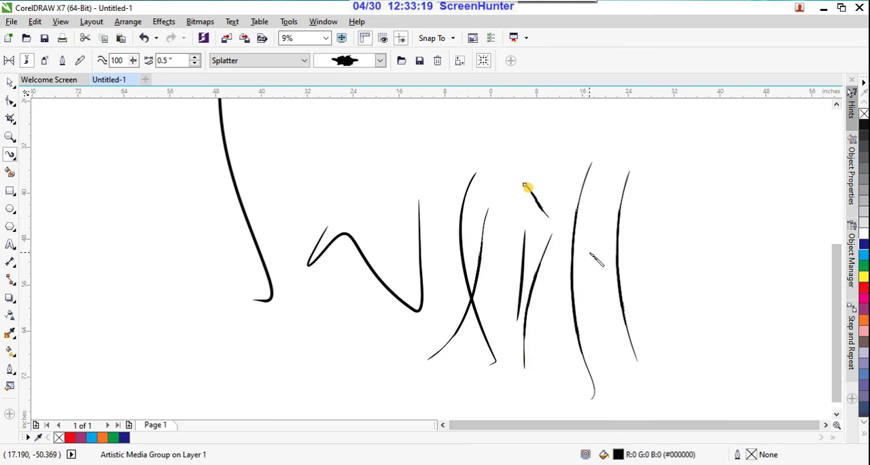
pyautogui.moveTo(524, 185); pyautogui.dragTo(547, 216)
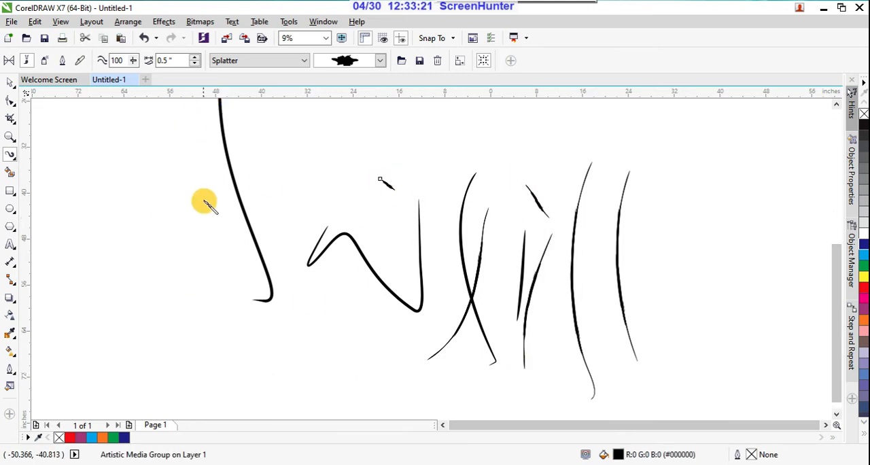
pyautogui.moveTo(315, 150); pyautogui.dragTo(341, 174)
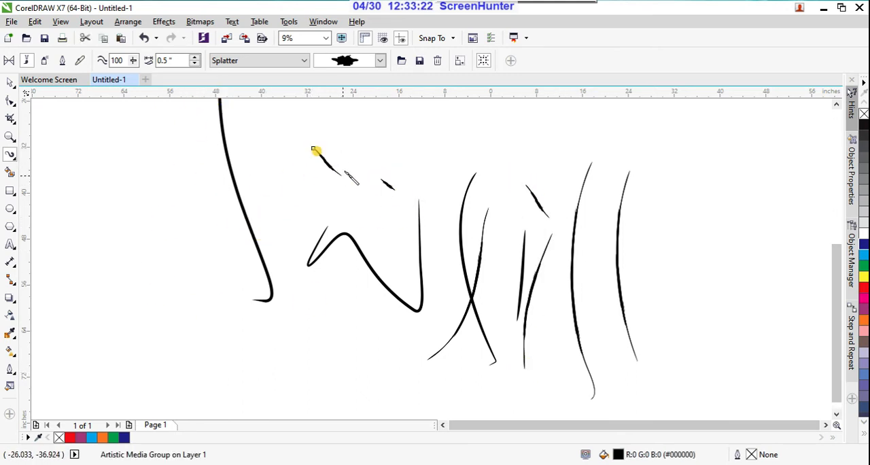
pyautogui.click(352, 134)
# Choose the Splatter smear brushstroke that trails off at one end and draw three rising strokes across the zigzag area.
pyautogui.click(380, 64)
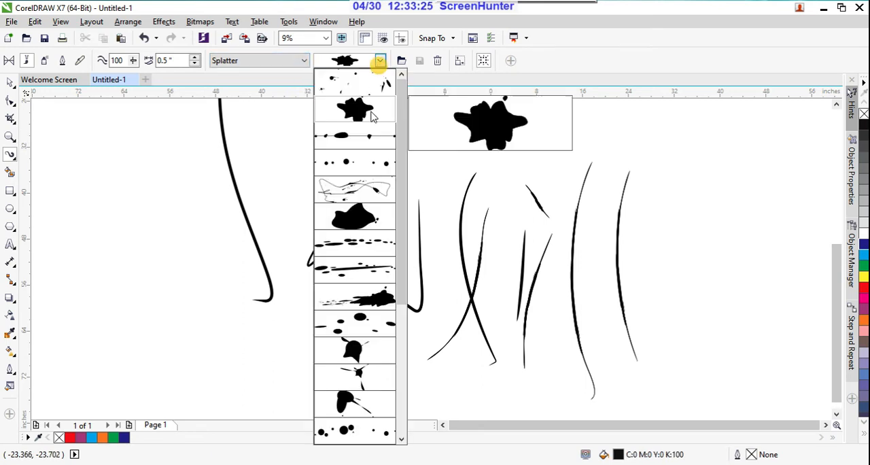
pyautogui.click(358, 302)
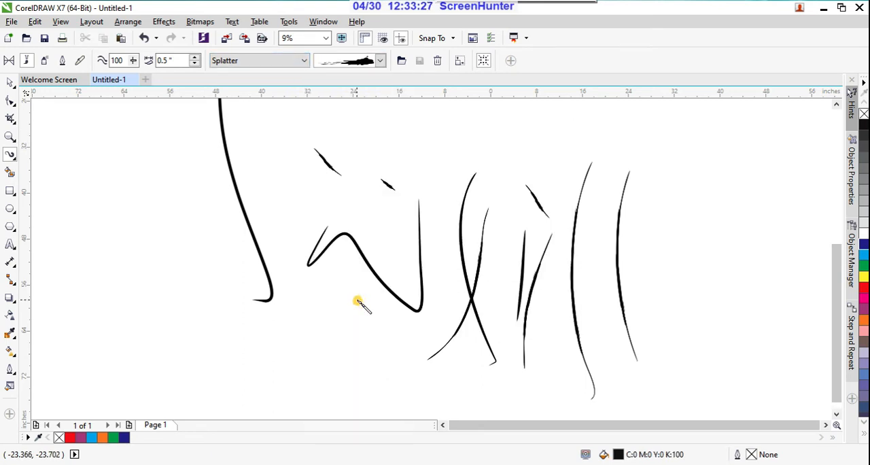
pyautogui.moveTo(318, 338); pyautogui.dragTo(353, 313)
pyautogui.moveTo(347, 361); pyautogui.dragTo(403, 185)
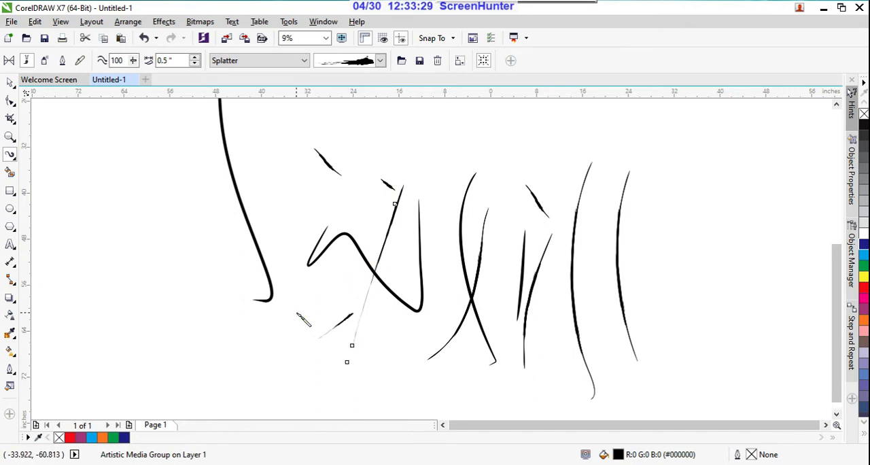
pyautogui.moveTo(297, 312); pyautogui.dragTo(431, 134)
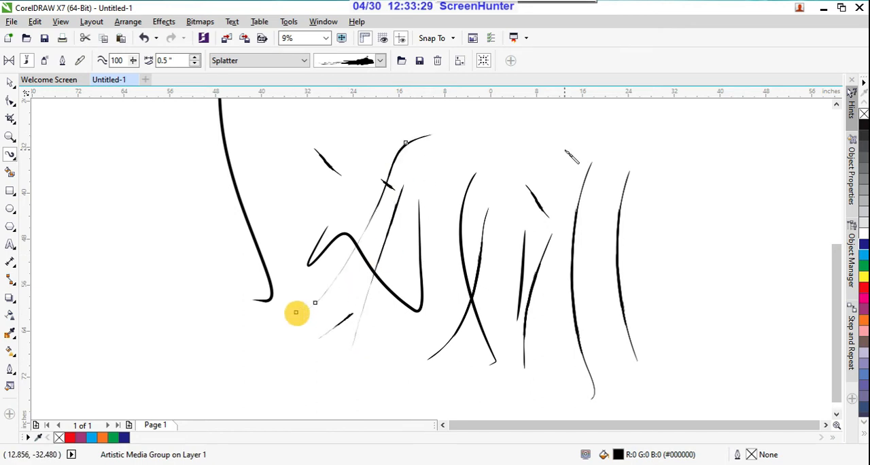
# Apply the Symbol category's oval fingerprint brushstroke to the last stroke, then draw two more rising strokes with it.
pyautogui.click(304, 63)
pyautogui.click(269, 151)
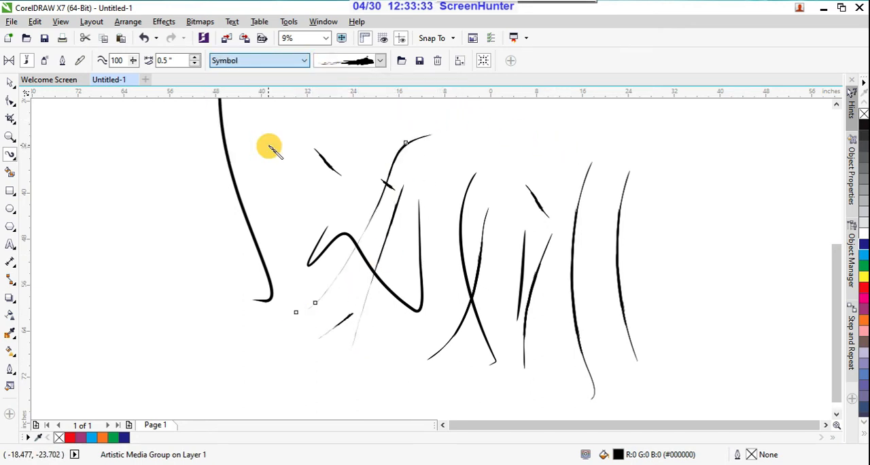
pyautogui.click(380, 61)
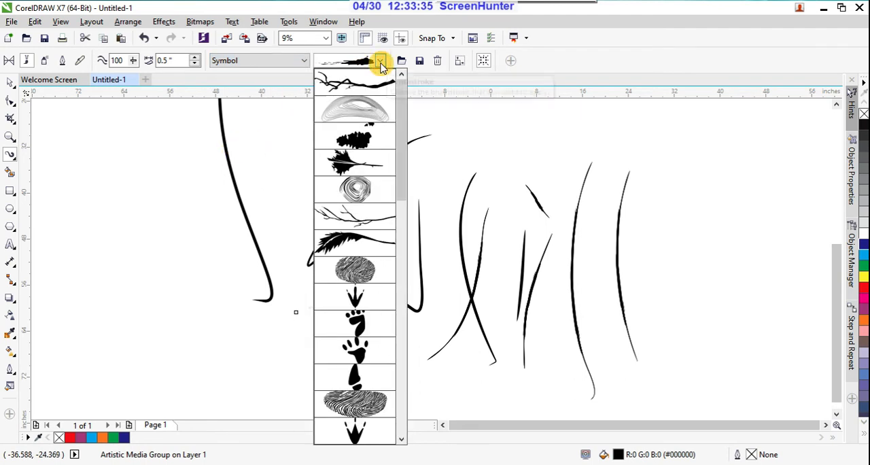
pyautogui.click(354, 267)
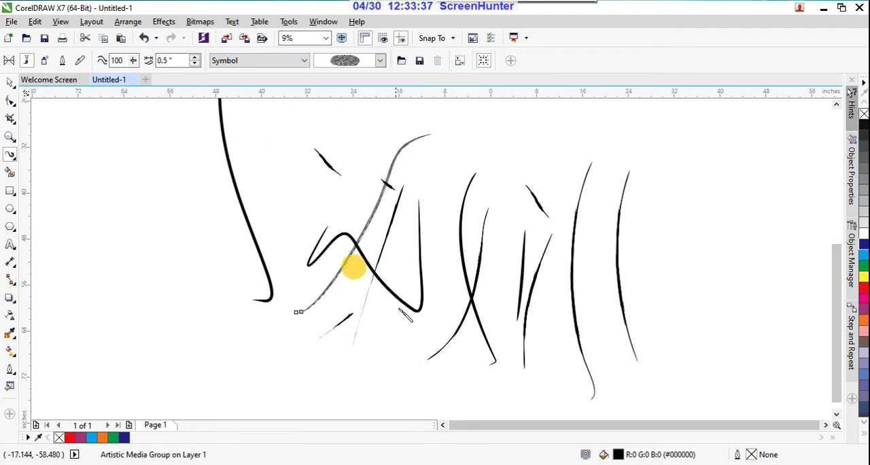
pyautogui.moveTo(394, 359)
pyautogui.mouseDown()
pyautogui.moveTo(466, 236)
pyautogui.moveTo(524, 252)
pyautogui.mouseUp()
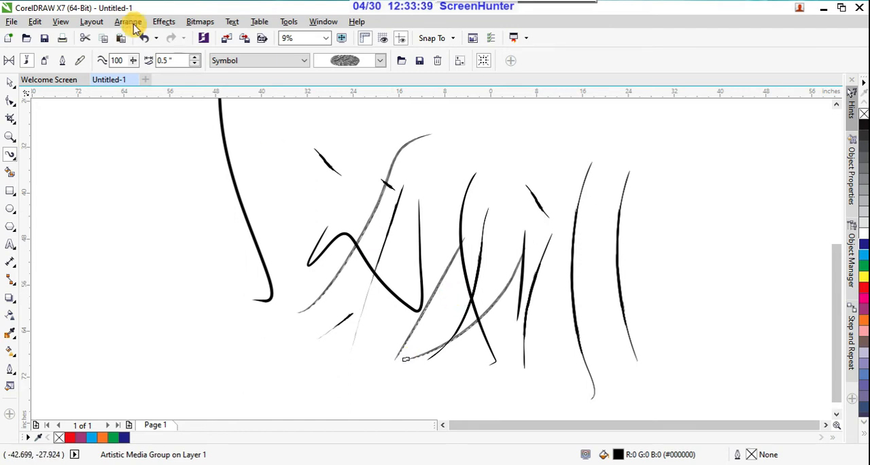
# Switch Artistic Media to Sprayer, choose the Food category's wrapped-candy spraylist, and spray a long wavy stroke beyond the black strokes.
pyautogui.click(45, 62)
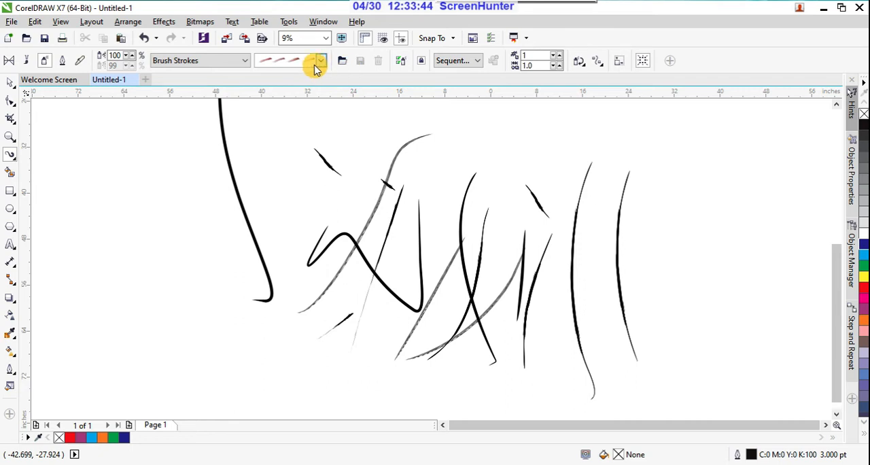
pyautogui.click(246, 61)
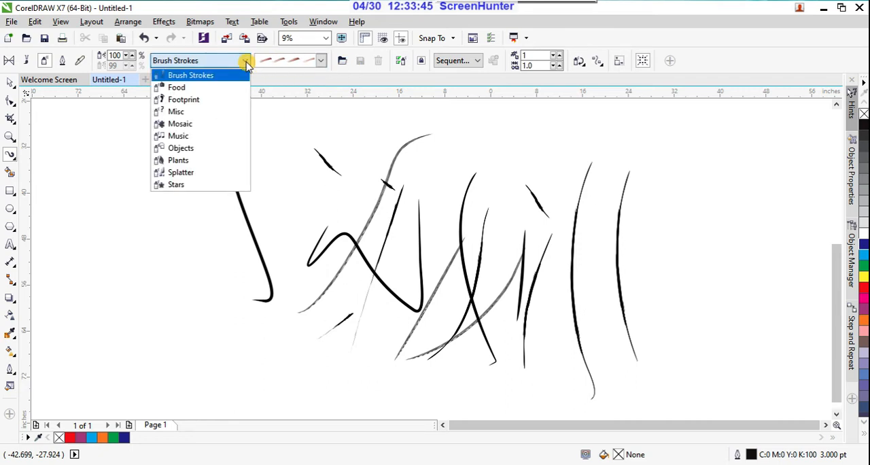
pyautogui.click(178, 87)
pyautogui.click(319, 61)
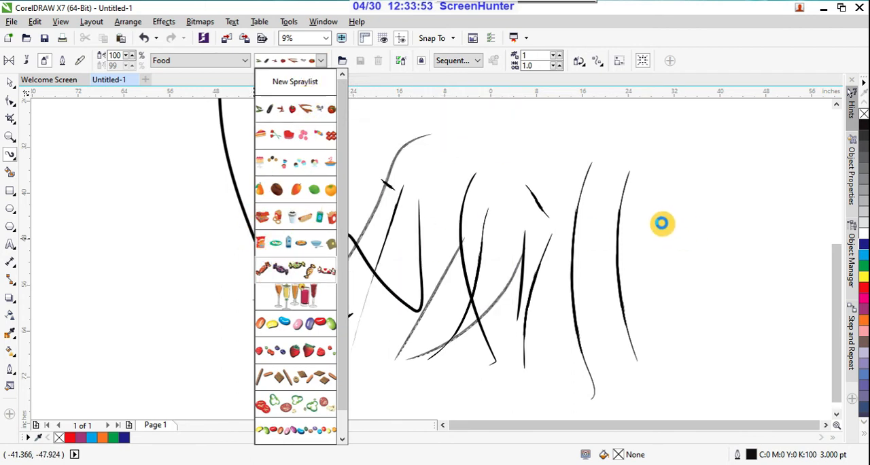
pyautogui.click(619, 201)
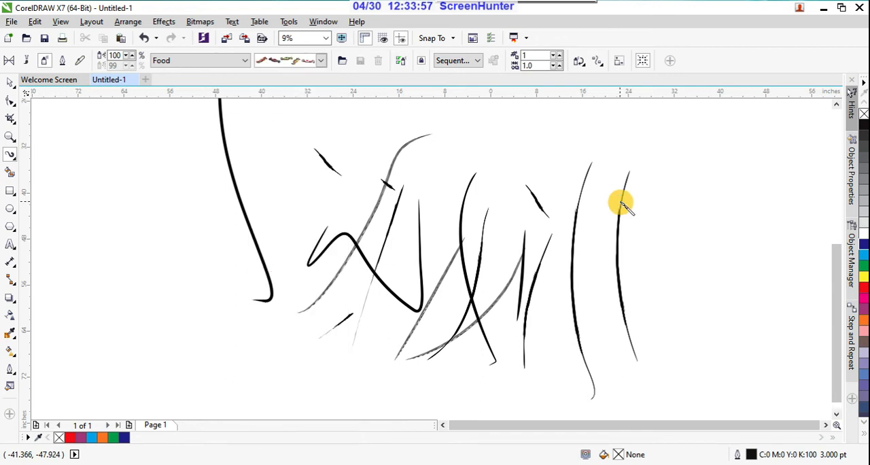
pyautogui.moveTo(673, 143)
pyautogui.mouseDown()
pyautogui.moveTo(658, 214)
pyautogui.moveTo(679, 356)
pyautogui.mouseUp()
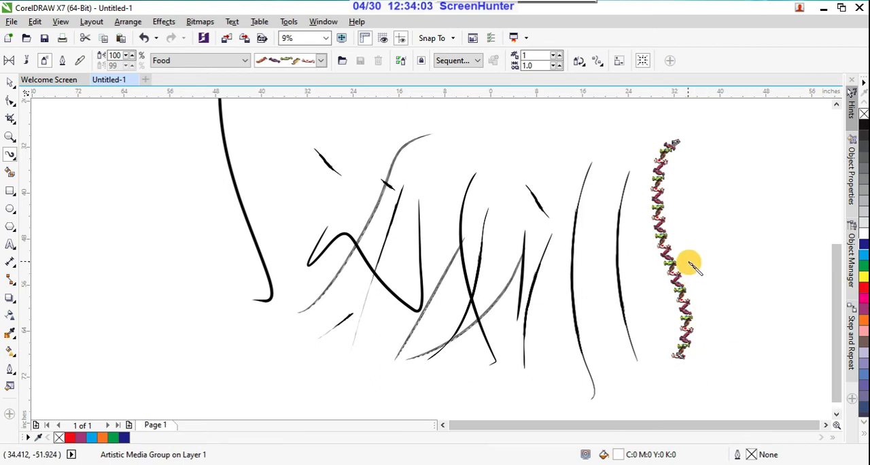
# Set the sprayed candy stroke to 3 images per dab.
pyautogui.doubleClick(537, 55)
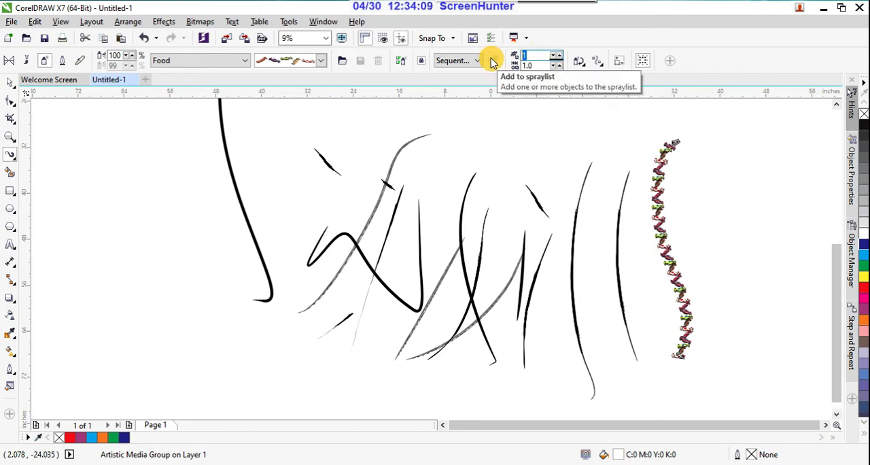
pyautogui.write('3')
pyautogui.press('Return')
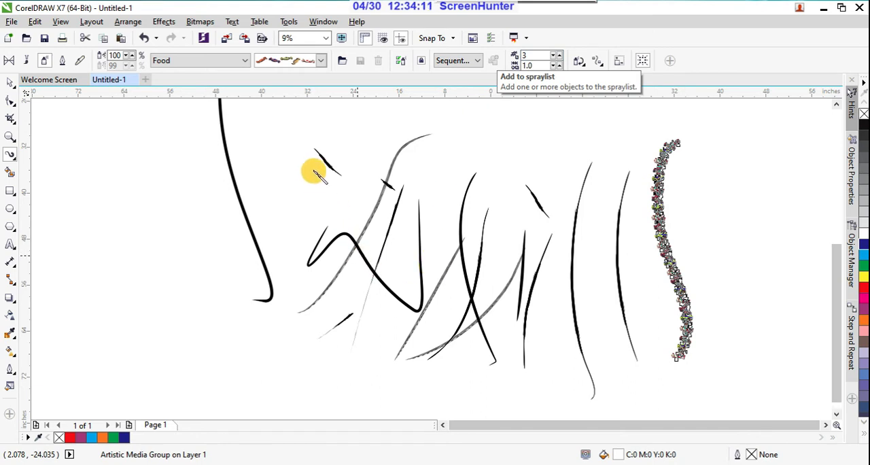
# Spray a long, nearly vertical candy stroke beside the zigzag and a curved one above the black strokes, using 1 image per dab.
pyautogui.moveTo(296, 135); pyautogui.dragTo(316, 379)
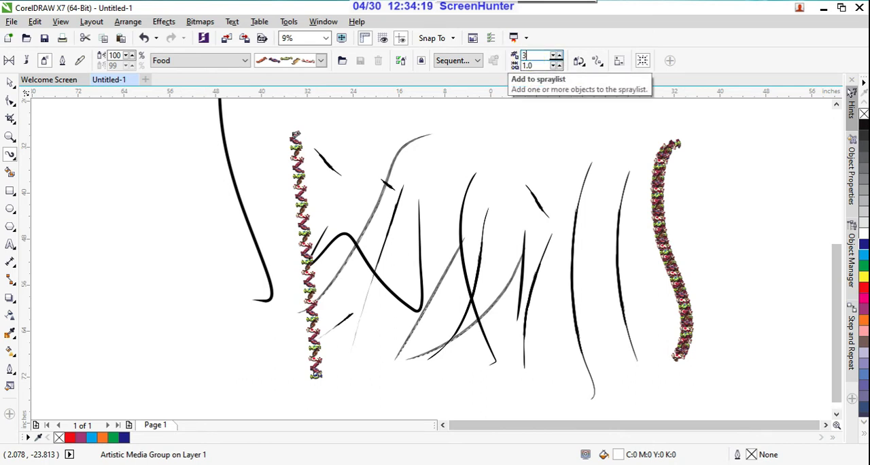
pyautogui.click(501, 131)
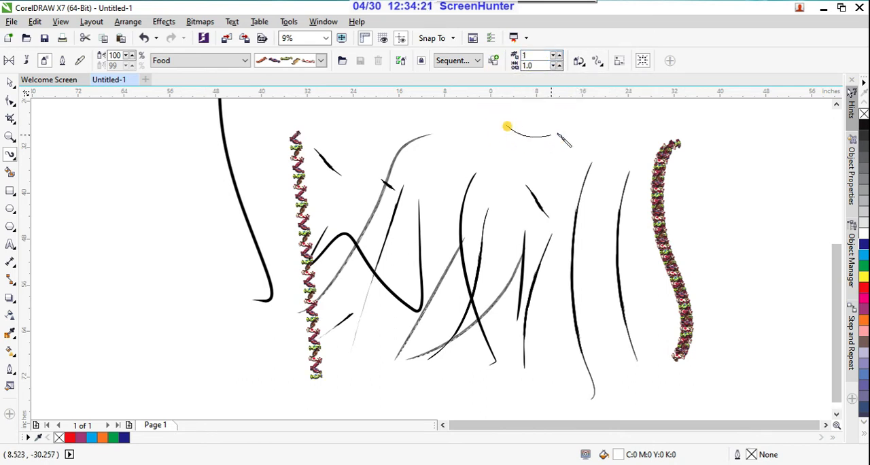
pyautogui.moveTo(558, 134); pyautogui.dragTo(632, 101)
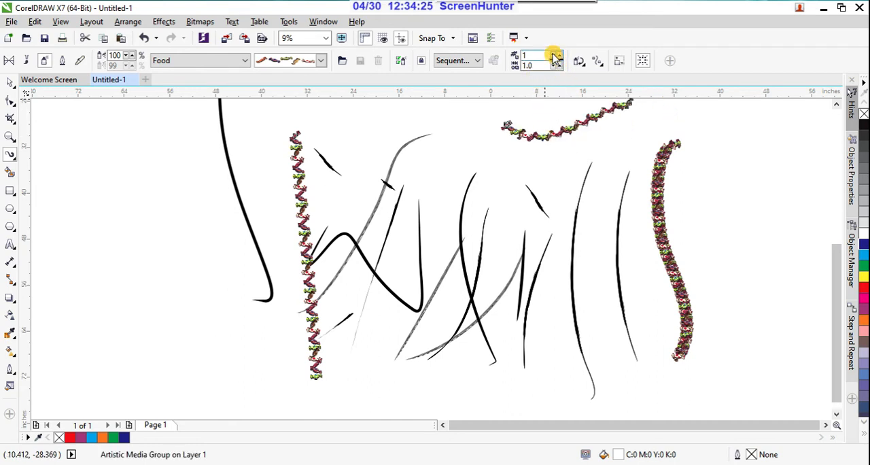
# Set the curved candy stroke above the black strokes to 7 images per dab and spray a diagonal candy stroke beneath it.
pyautogui.click(558, 56)
pyautogui.click(558, 55)
pyautogui.click(558, 56)
pyautogui.click(558, 56)
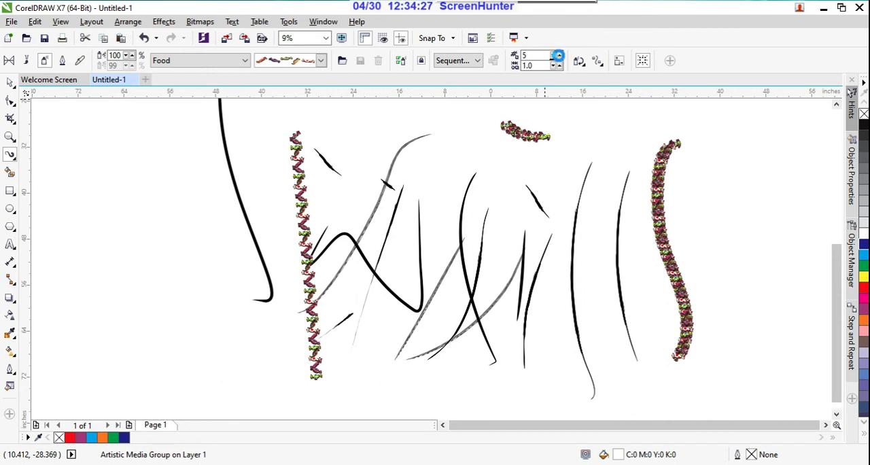
pyautogui.click(559, 57)
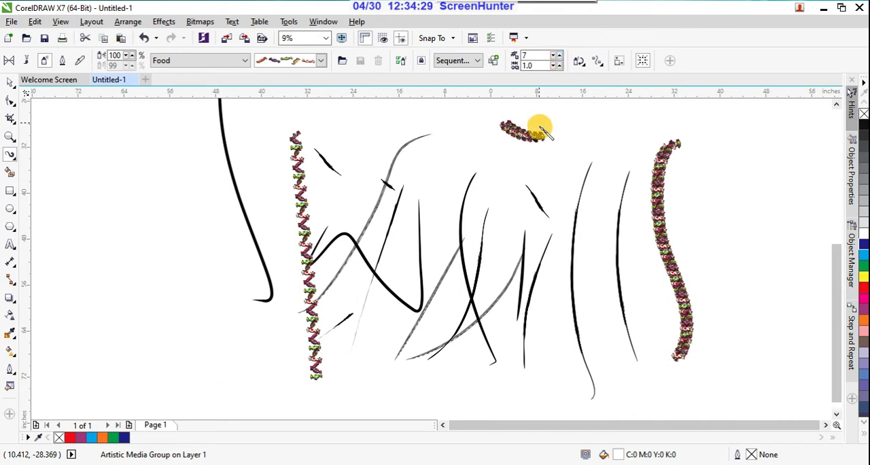
pyautogui.moveTo(552, 174)
pyautogui.mouseDown()
pyautogui.moveTo(653, 103)
pyautogui.moveTo(659, 109)
pyautogui.mouseUp()
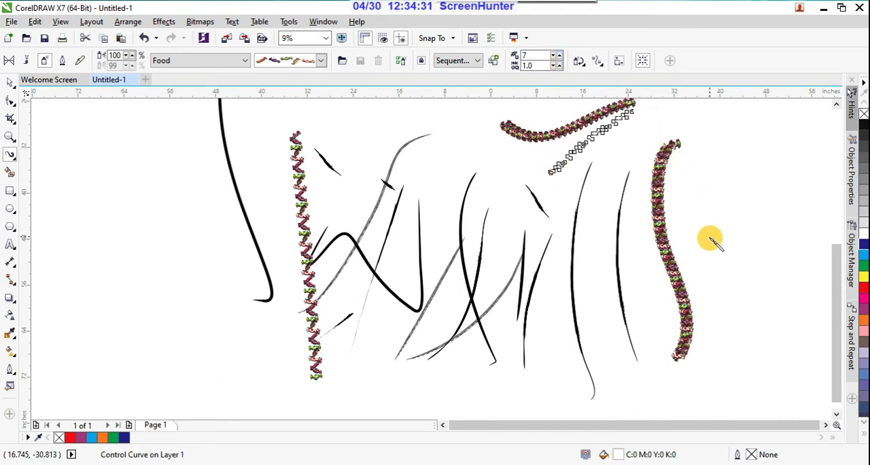
pyautogui.scroll(2, 589, 165)
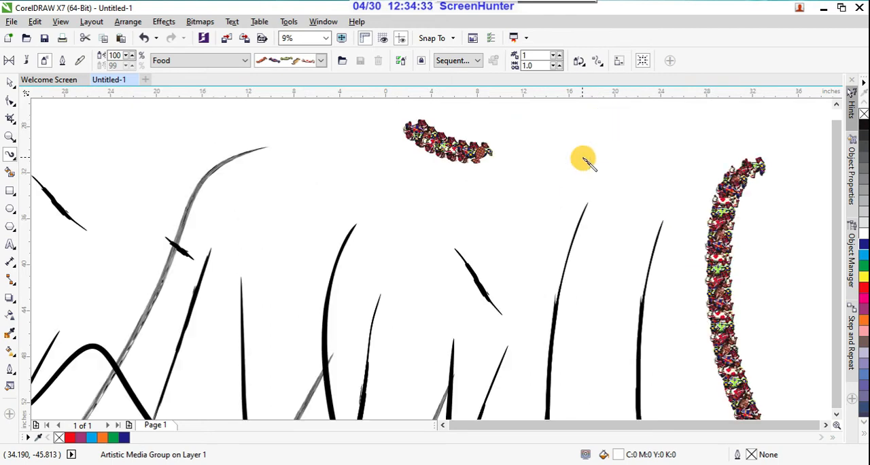
pyautogui.scroll(-3, 583, 164)
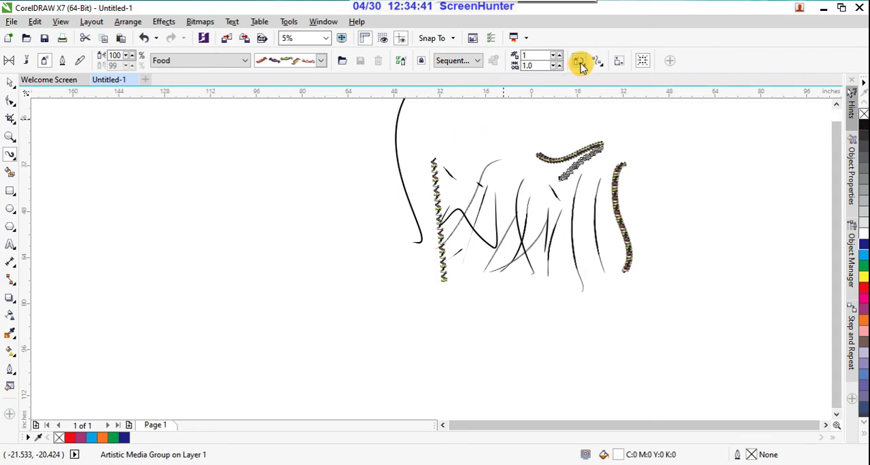
# Enable the rotation increment, raise the spray's angle of rotation relative to the page, and spray two long candy strokes in the empty area.
pyautogui.click(580, 62)
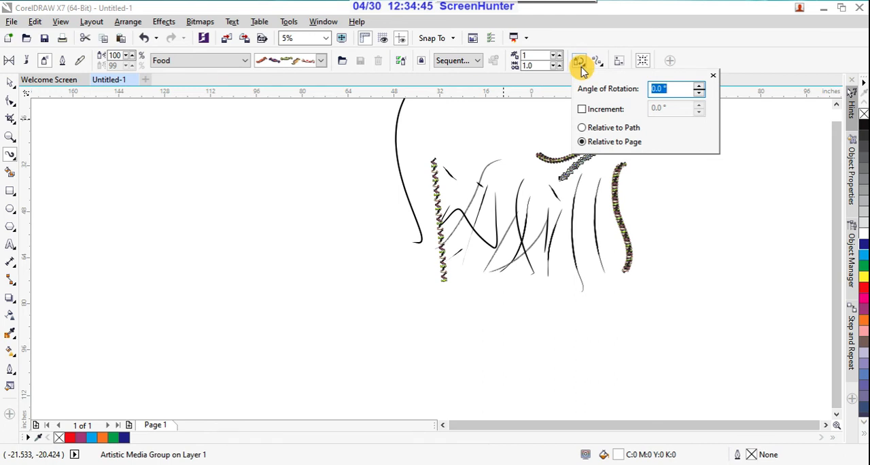
pyautogui.click(583, 110)
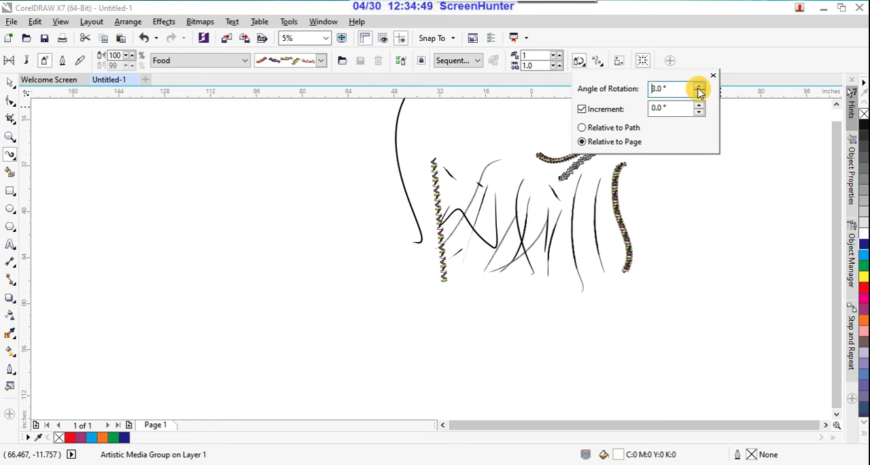
pyautogui.click(672, 283)
pyautogui.moveTo(724, 157)
pyautogui.mouseDown()
pyautogui.moveTo(702, 299)
pyautogui.moveTo(666, 321)
pyautogui.mouseUp()
pyautogui.moveTo(626, 345); pyautogui.dragTo(671, 203)
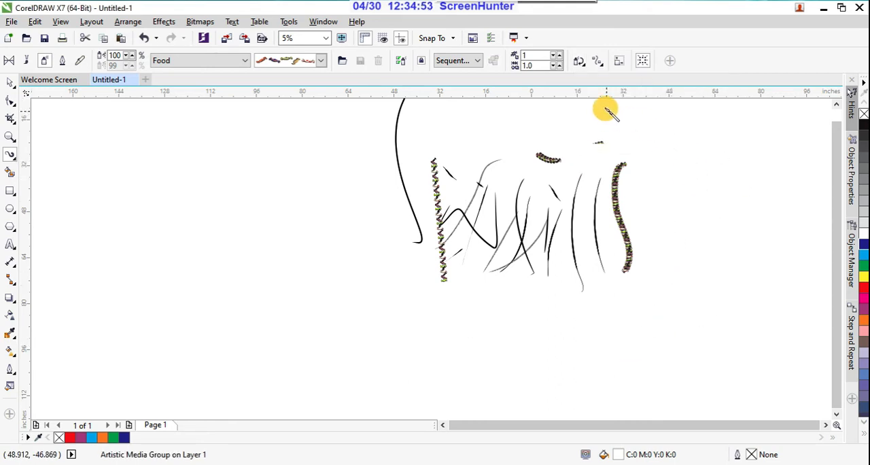
# Enable the spray offset, raise it to 0.32 inches with Alternating direction, and spray several long crossing candy strokes in the empty area.
pyautogui.click(600, 68)
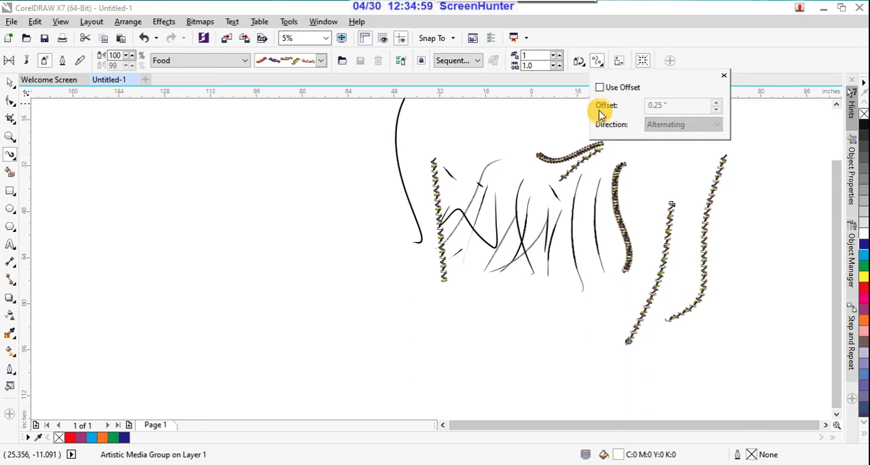
pyautogui.click(601, 89)
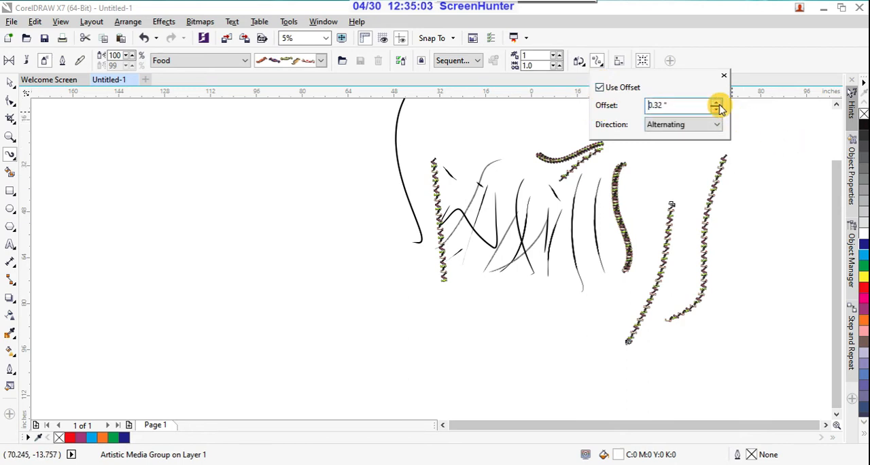
pyautogui.click(509, 337)
pyautogui.moveTo(670, 168); pyautogui.dragTo(666, 360)
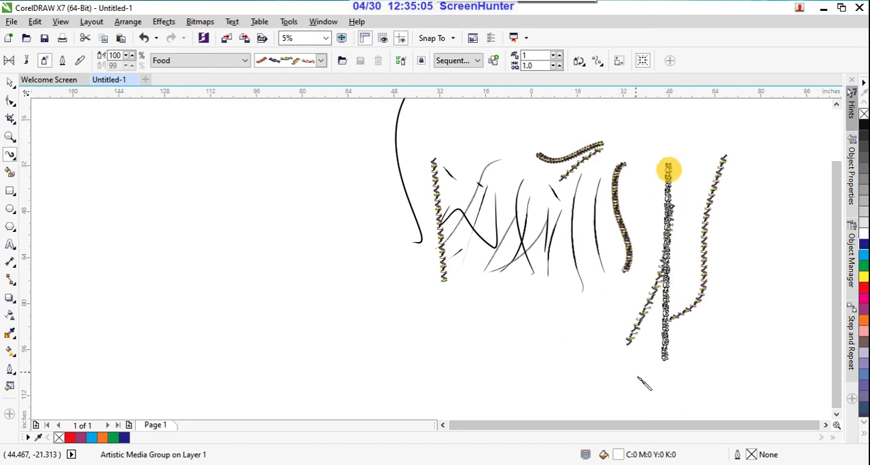
pyautogui.moveTo(739, 210); pyautogui.dragTo(704, 363)
pyautogui.moveTo(758, 149); pyautogui.dragTo(766, 339)
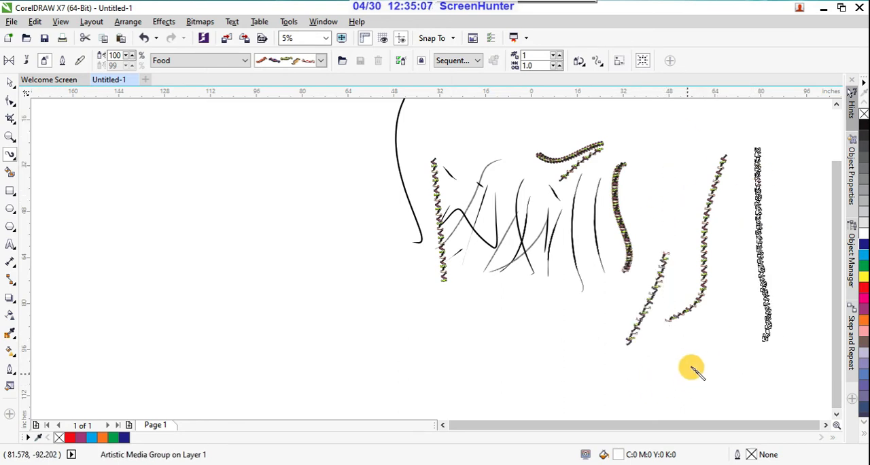
pyautogui.moveTo(662, 135); pyautogui.dragTo(691, 361)
pyautogui.moveTo(720, 158); pyautogui.dragTo(729, 342)
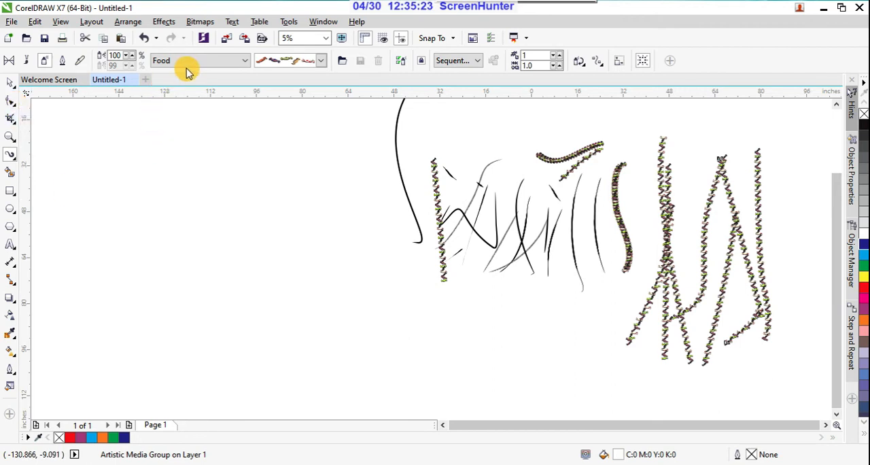
# Switch the sprayer to the Footprint category, choose the first footprint pattern, and spray two long slanted strokes across the empty area.
pyautogui.click(242, 63)
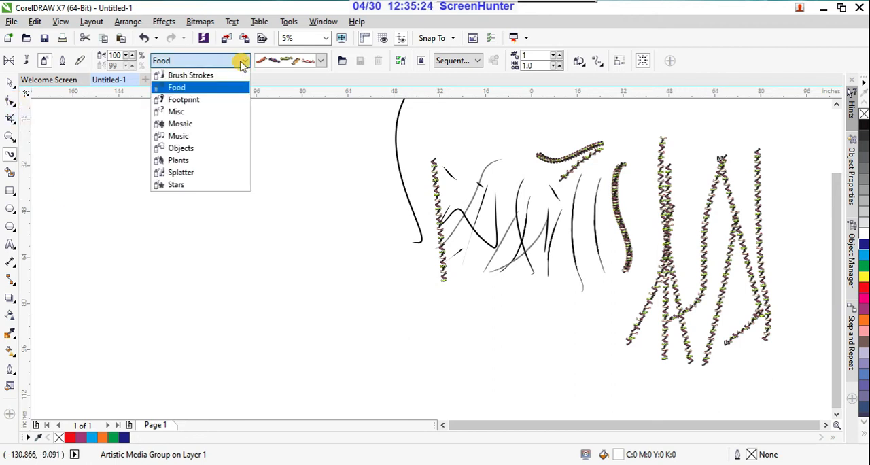
pyautogui.click(215, 102)
pyautogui.click(321, 62)
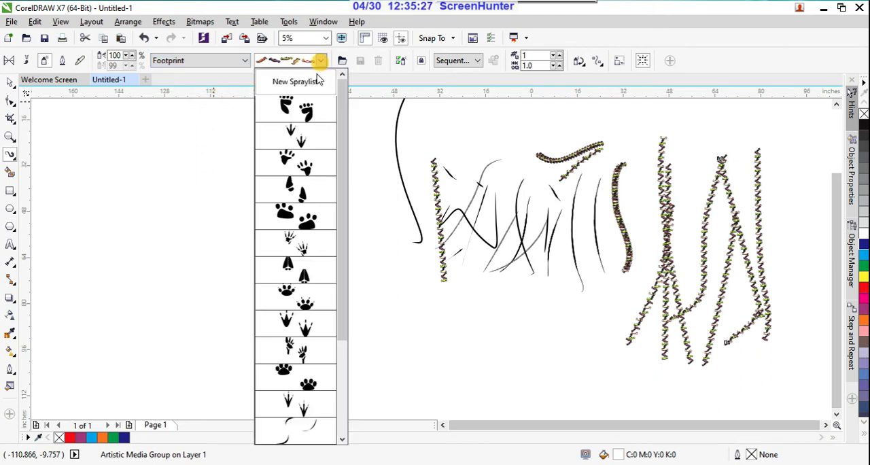
pyautogui.click(295, 111)
pyautogui.moveTo(212, 276); pyautogui.dragTo(327, 98)
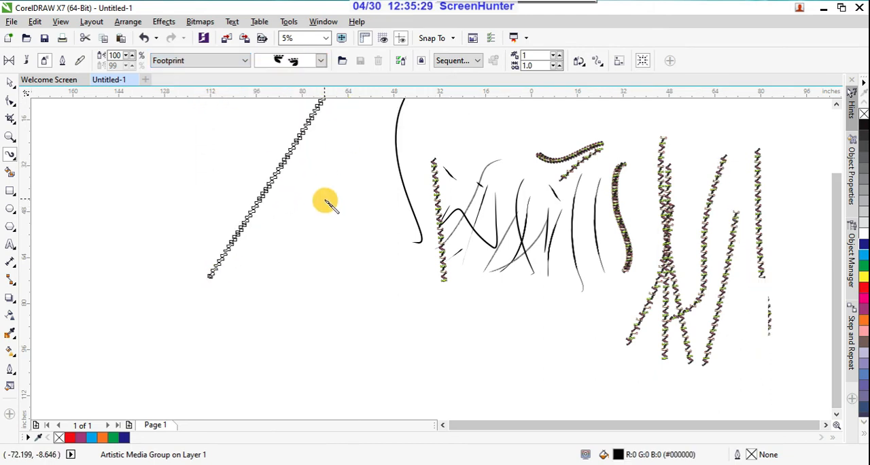
pyautogui.moveTo(325, 201); pyautogui.dragTo(356, 308)
pyautogui.moveTo(278, 306); pyautogui.dragTo(277, 306)
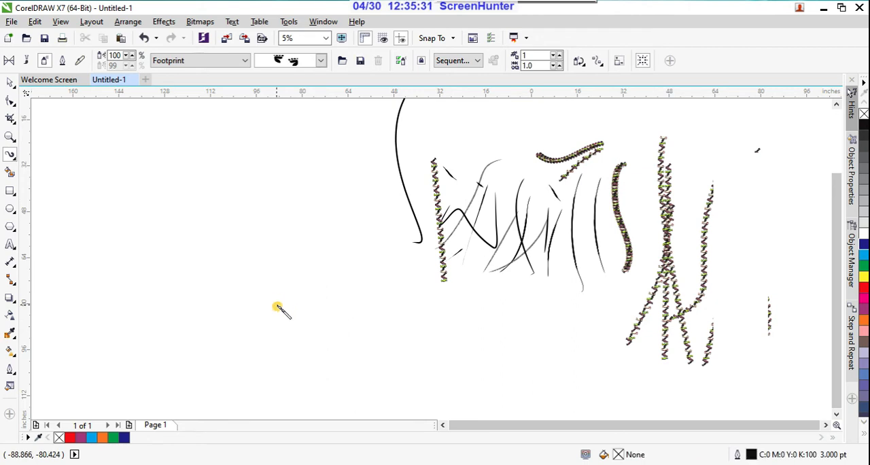
pyautogui.scroll(3, 285, 307)
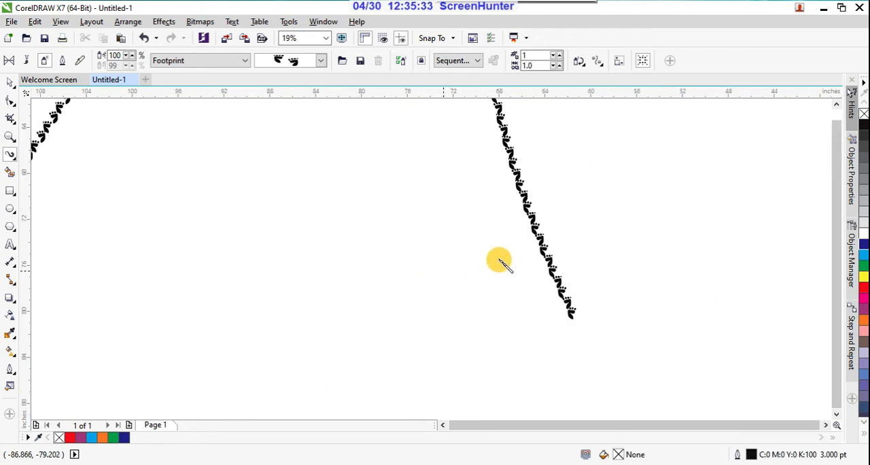
pyautogui.scroll(-3, 501, 268)
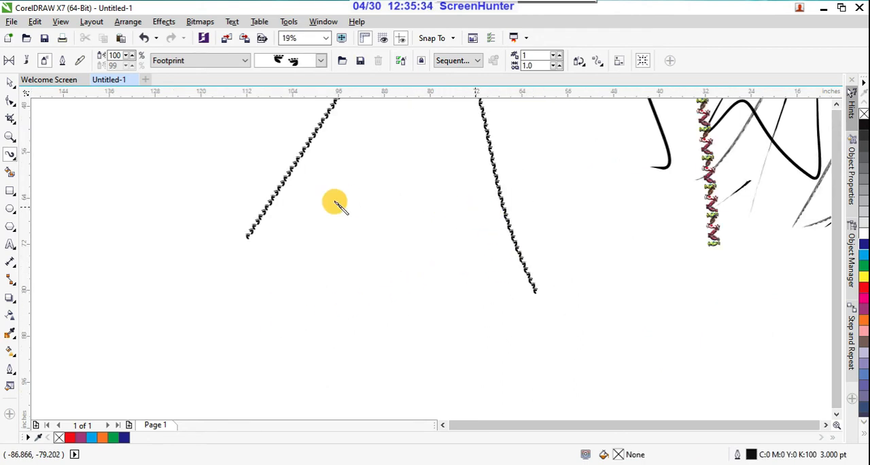
# Draw a large rectangle below the footprint strokes and spray a small closed four-sided footprint outline beside it with the first footprint pattern.
pyautogui.click(12, 193)
pyautogui.moveTo(223, 207); pyautogui.dragTo(414, 367)
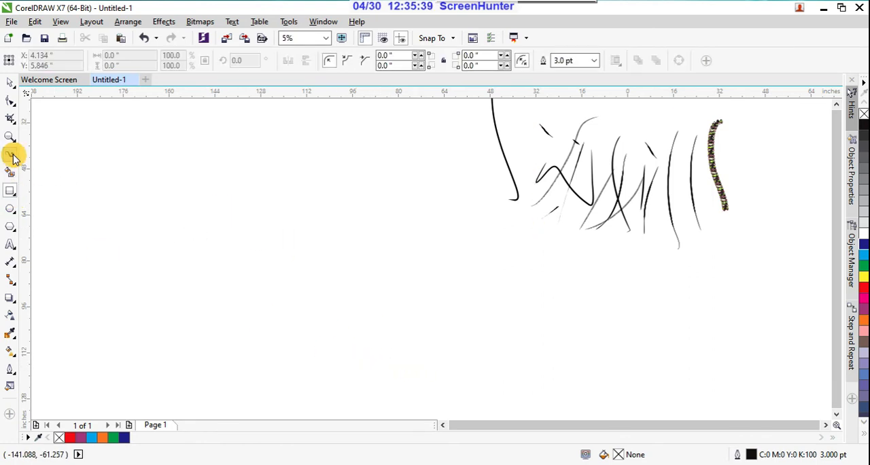
pyautogui.click(12, 155)
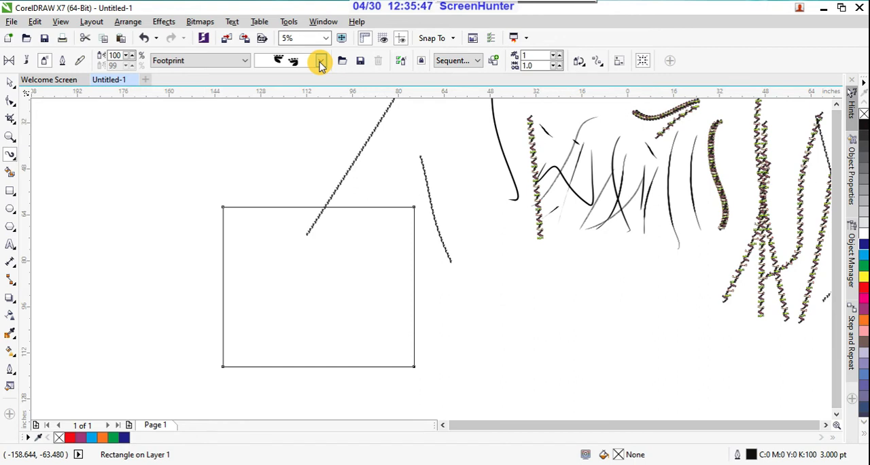
pyautogui.click(320, 63)
pyautogui.click(301, 112)
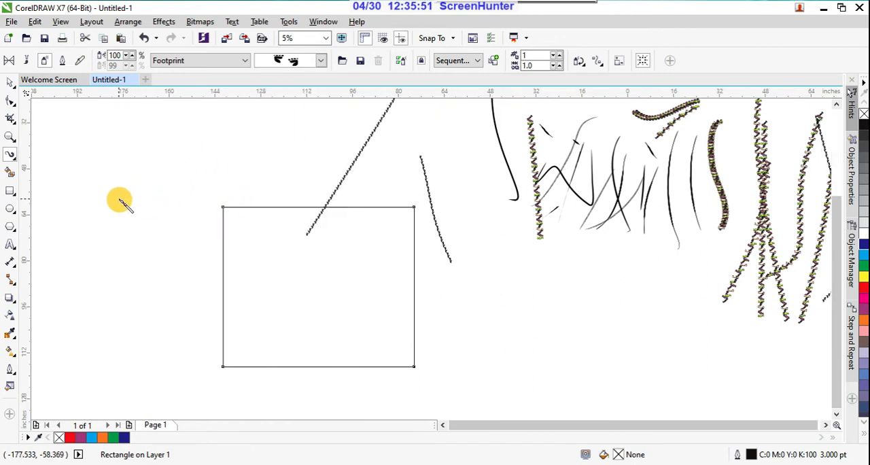
pyautogui.moveTo(108, 197)
pyautogui.mouseDown()
pyautogui.moveTo(172, 200)
pyautogui.moveTo(173, 267)
pyautogui.moveTo(114, 272)
pyautogui.moveTo(105, 194)
pyautogui.mouseUp()
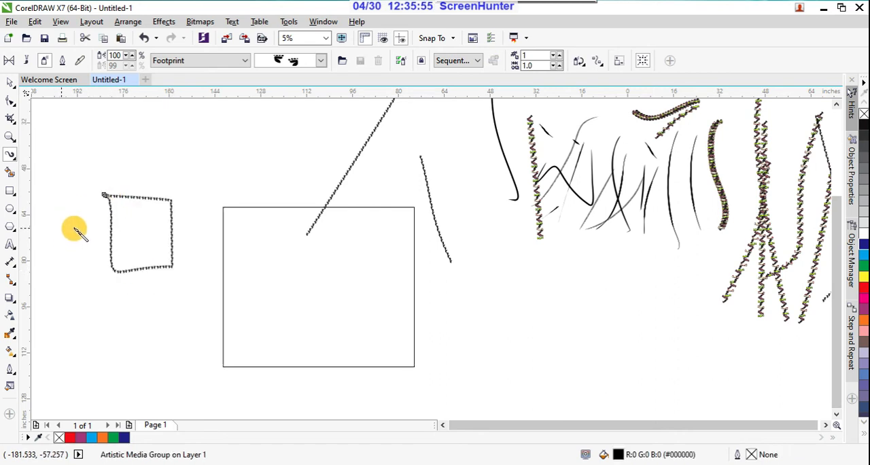
pyautogui.scroll(2, 149, 202)
pyautogui.scroll(-1, 206, 169)
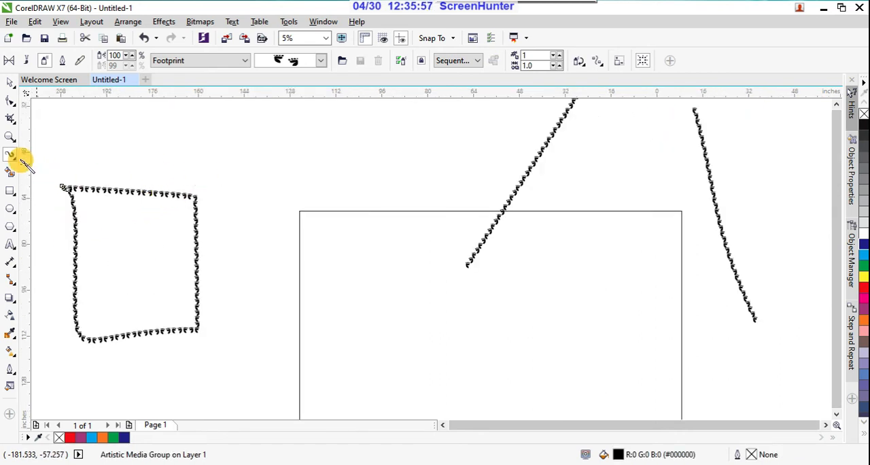
# Change the small four-sided spray to the first pattern of the Objects category and spray a diagonal stroke into the rectangle with it.
pyautogui.click(246, 60)
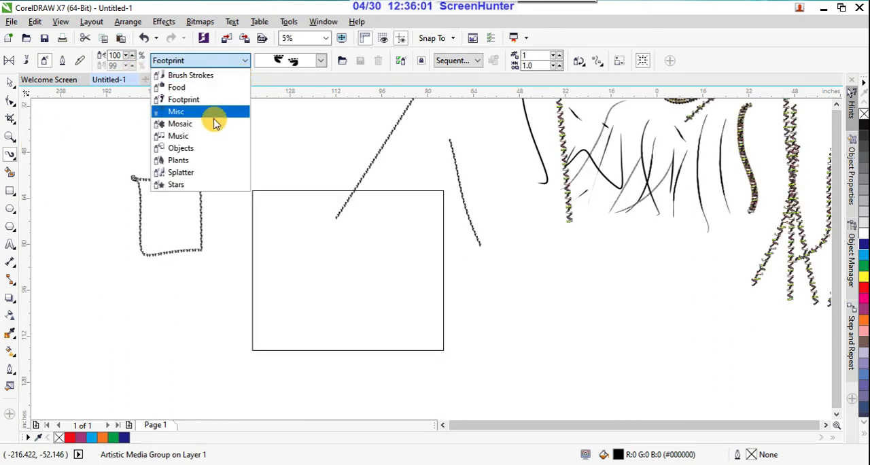
pyautogui.click(195, 147)
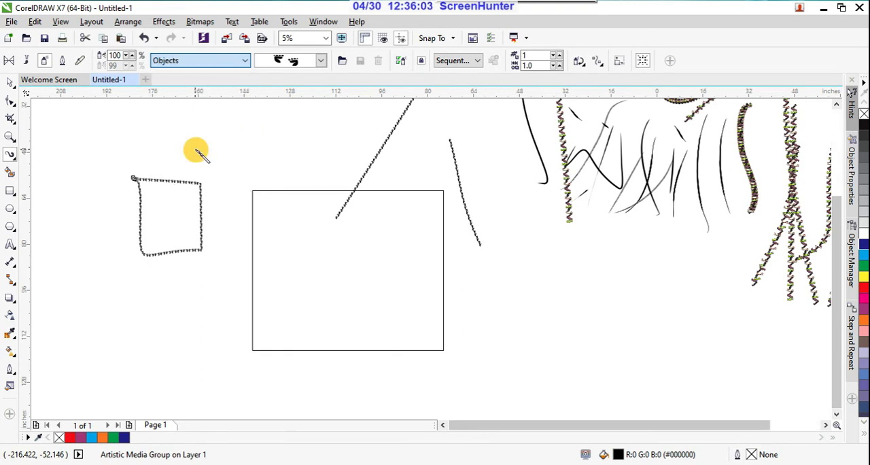
pyautogui.click(320, 61)
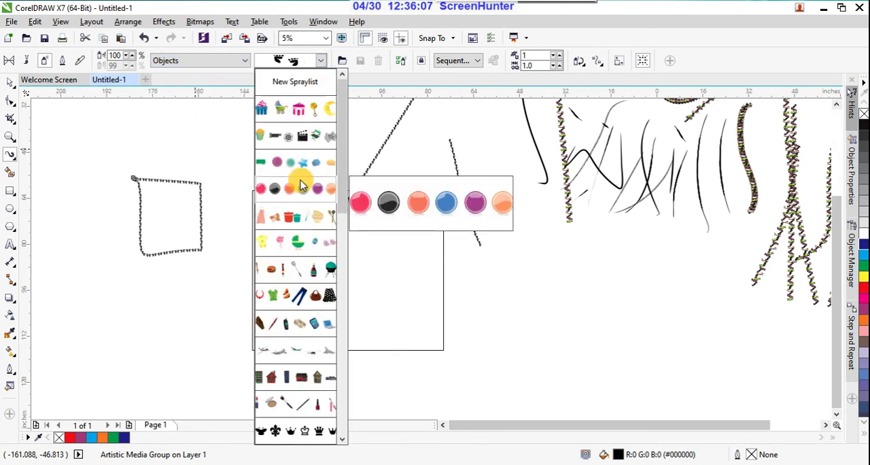
pyautogui.click(301, 110)
pyautogui.moveTo(180, 305)
pyautogui.mouseDown()
pyautogui.moveTo(224, 292)
pyautogui.moveTo(295, 184)
pyautogui.mouseUp()
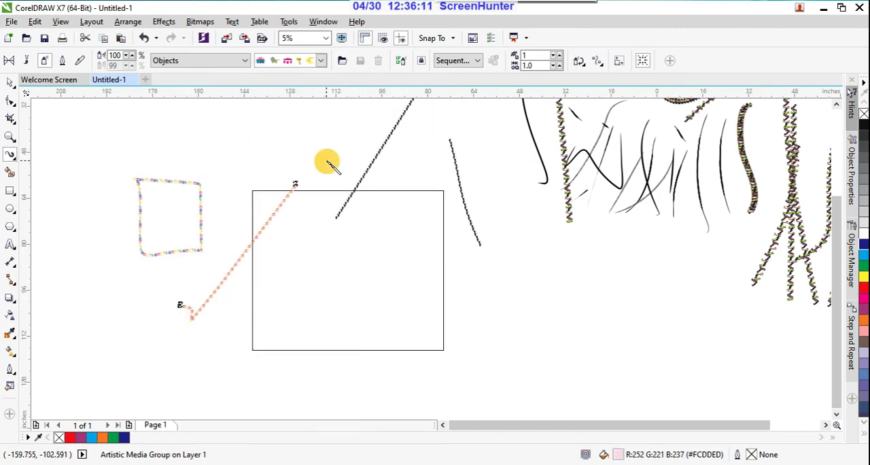
# Choose the Pen as the active curve tool, and clear the drawing by selecting and deleting every object.
pyautogui.click(11, 157)
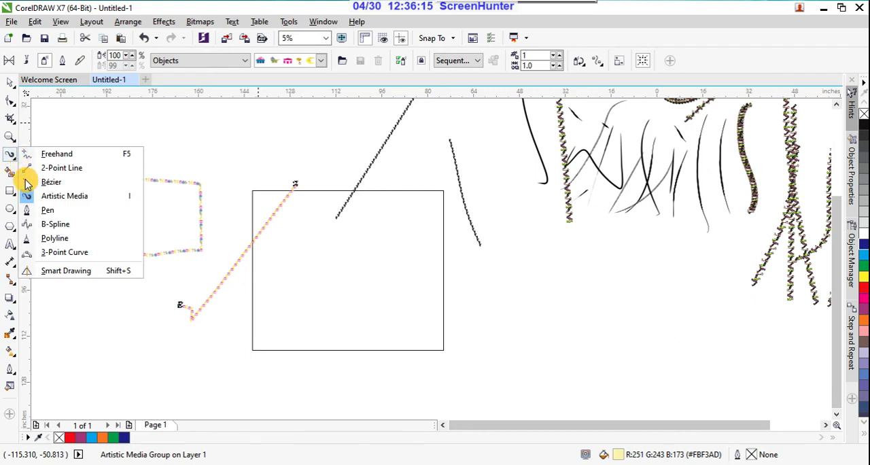
pyautogui.click(44, 212)
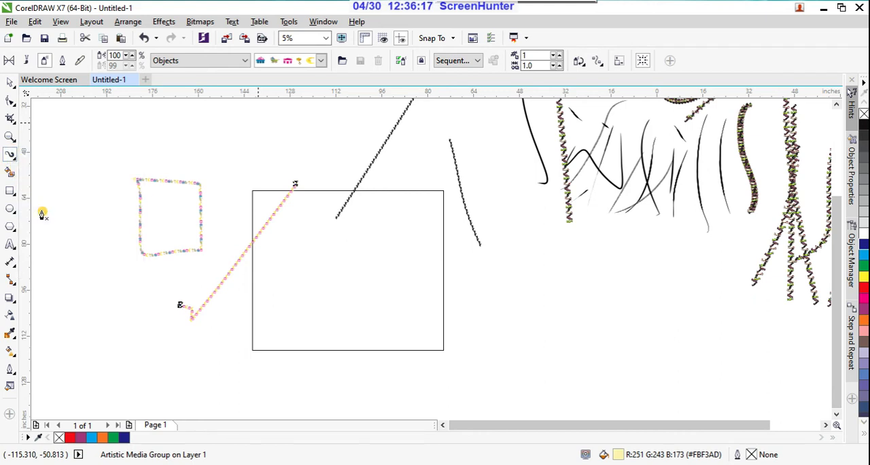
pyautogui.scroll(-3, 275, 248)
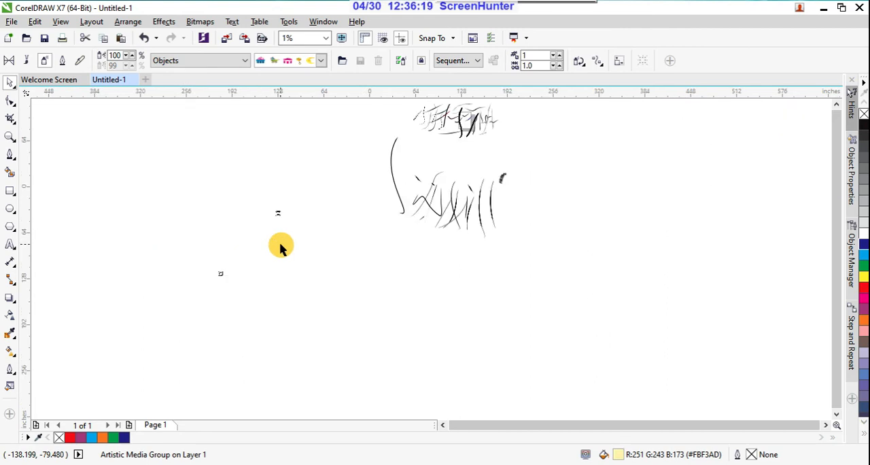
pyautogui.scroll(-1, 276, 250)
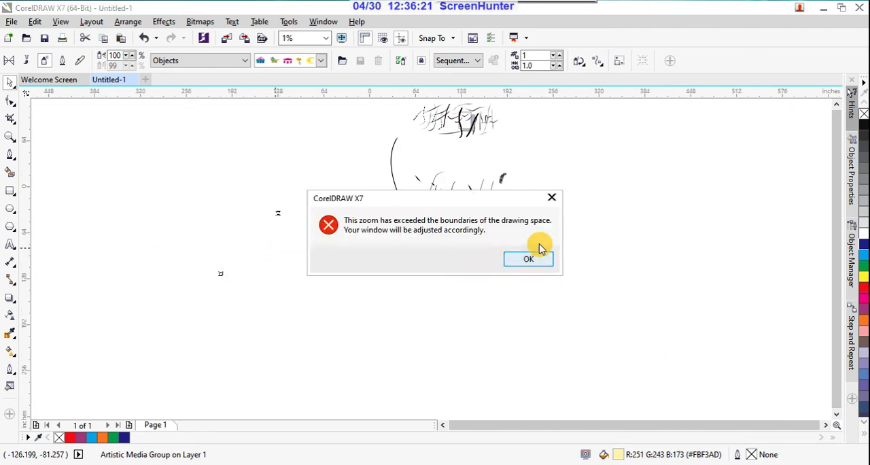
pyautogui.click(552, 200)
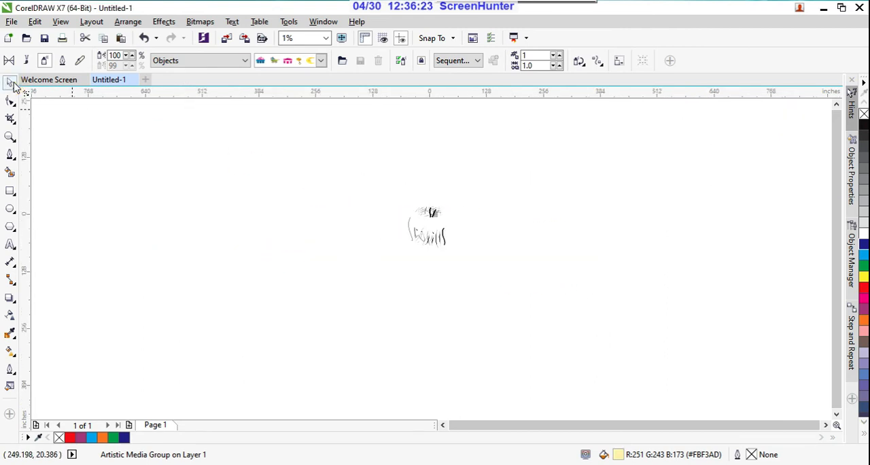
pyautogui.moveTo(227, 156); pyautogui.dragTo(656, 385)
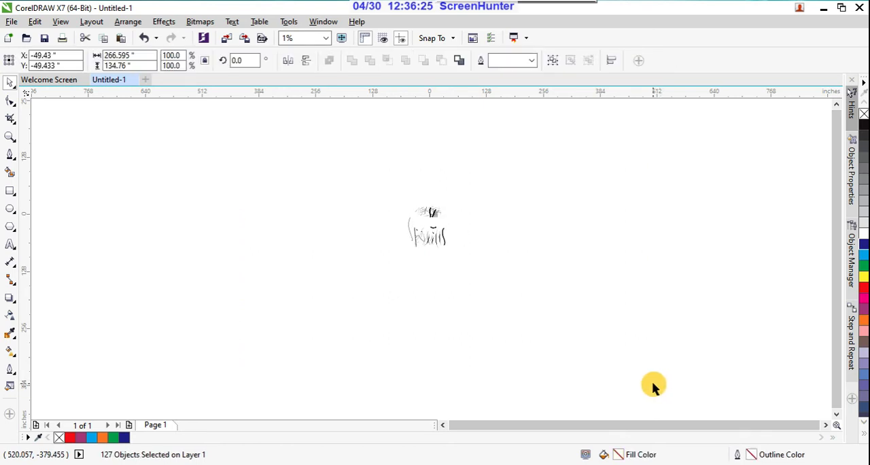
pyautogui.press('Delete')
# Draw an open two-segment path about 9.5 by 10 inches with the Pen tool, starting inside the page and continuing from the first line's end node.
pyautogui.scroll(2, 427, 216)
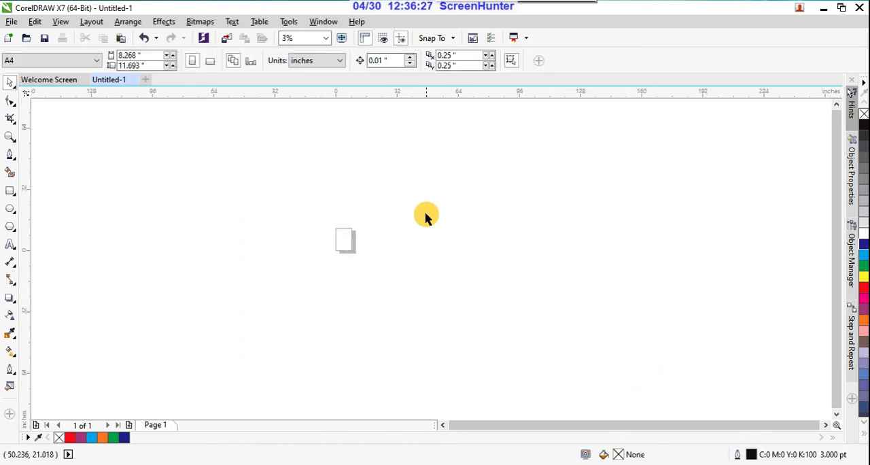
pyautogui.scroll(2, 331, 246)
pyautogui.scroll(2, 330, 241)
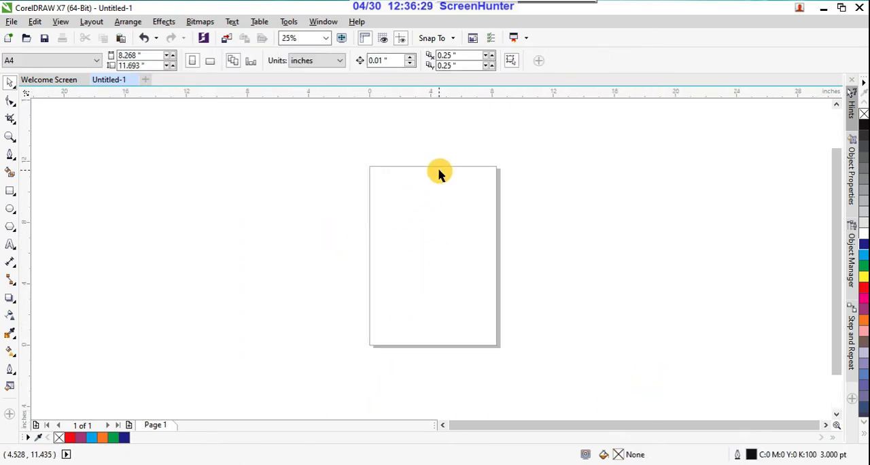
pyautogui.scroll(1, 474, 168)
pyautogui.scroll(-1, 452, 169)
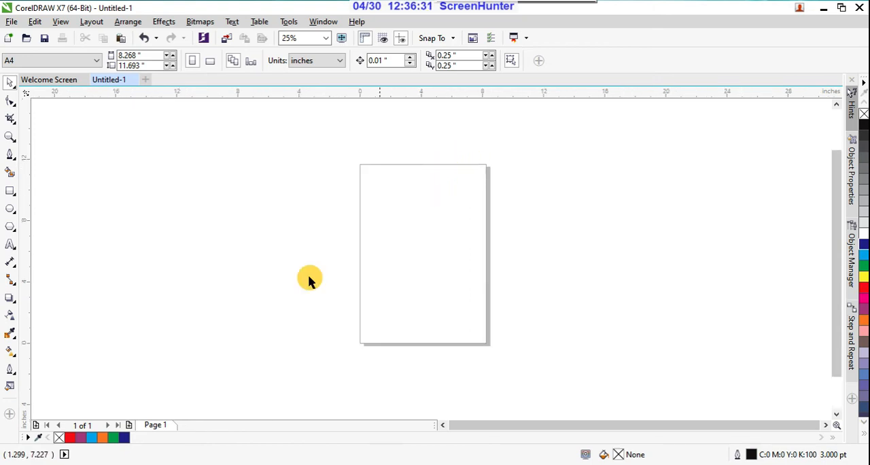
pyautogui.click(10, 154)
pyautogui.scroll(1, 426, 217)
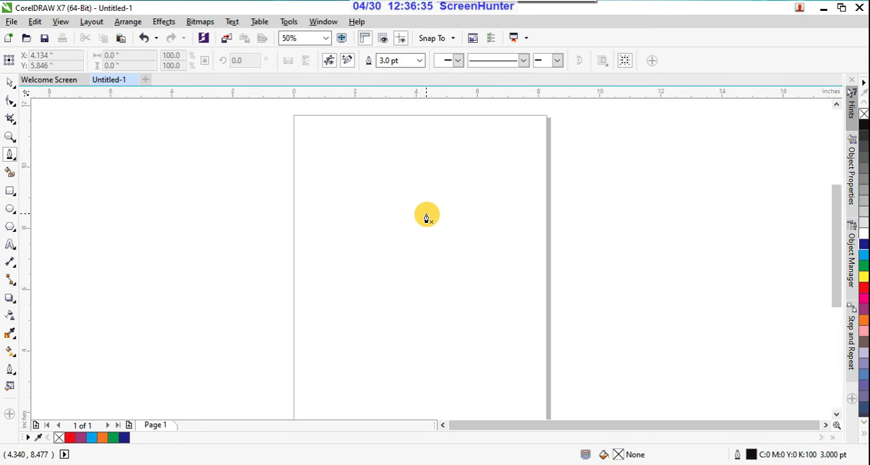
pyautogui.scroll(-1, 427, 216)
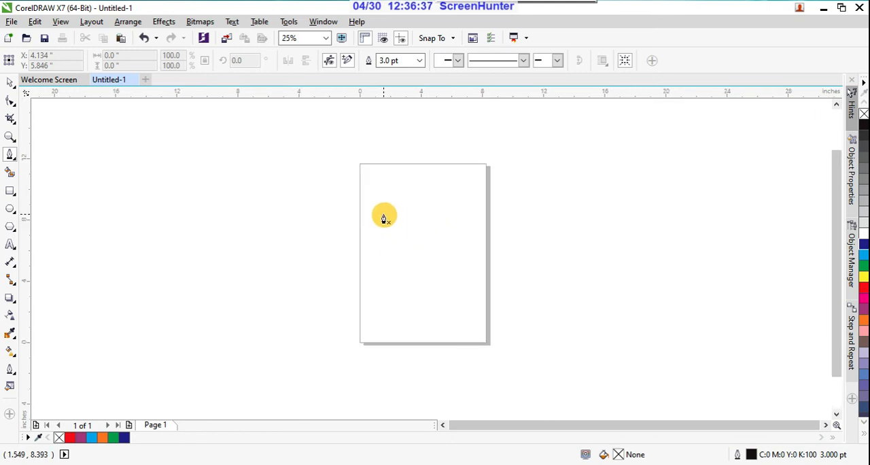
pyautogui.click(383, 214)
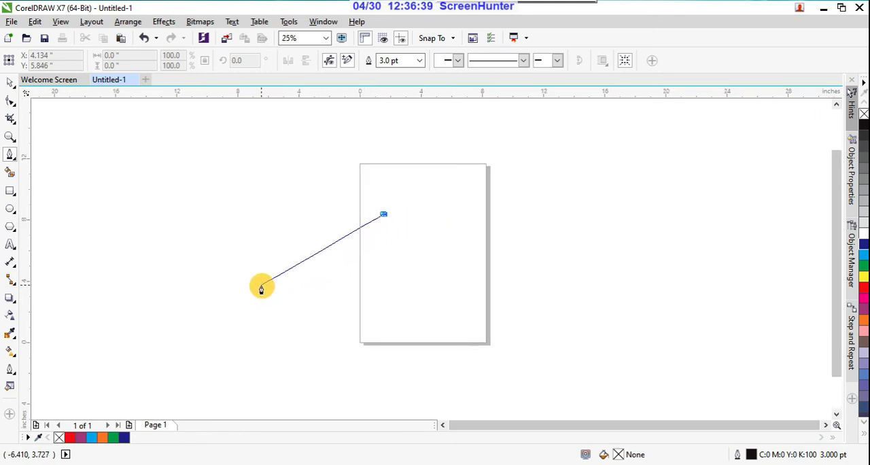
pyautogui.click(239, 281)
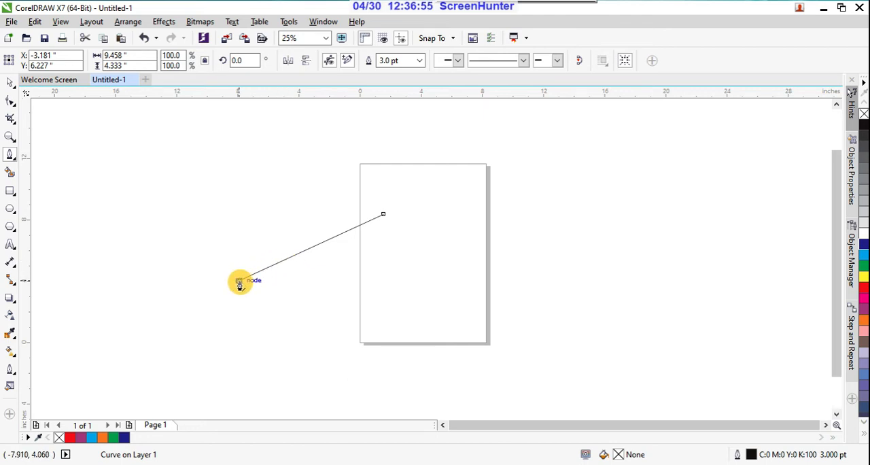
pyautogui.click(239, 278)
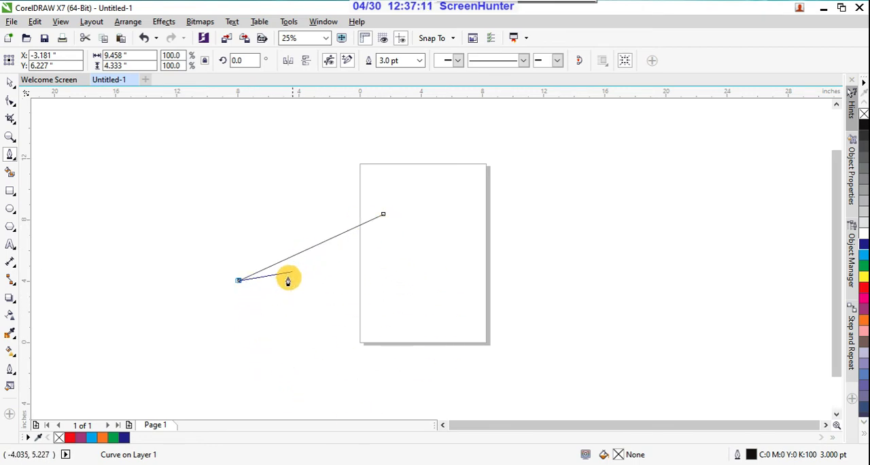
pyautogui.click(278, 367)
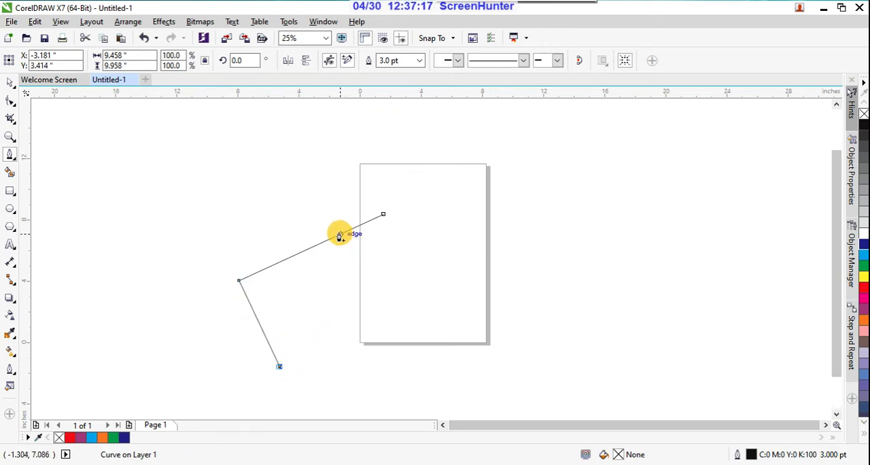
# Close the open Pen path into a four-sided outline about 12.6 by 10 inches and fill it red.
pyautogui.click(432, 297)
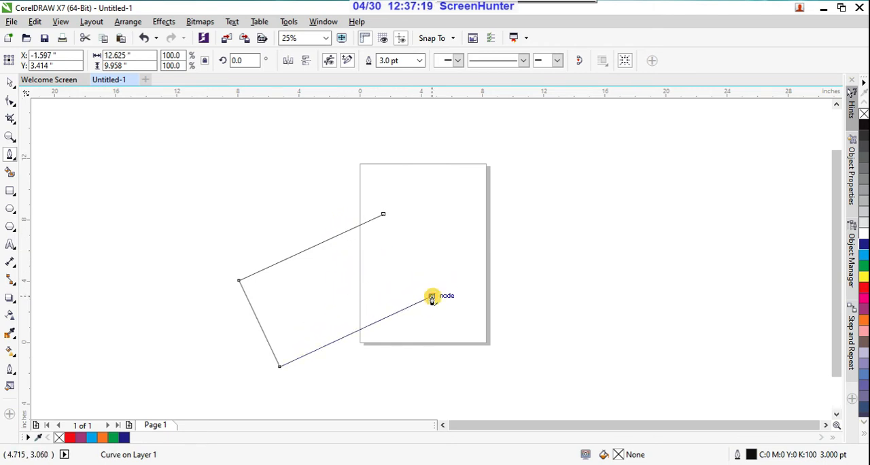
pyautogui.click(384, 216)
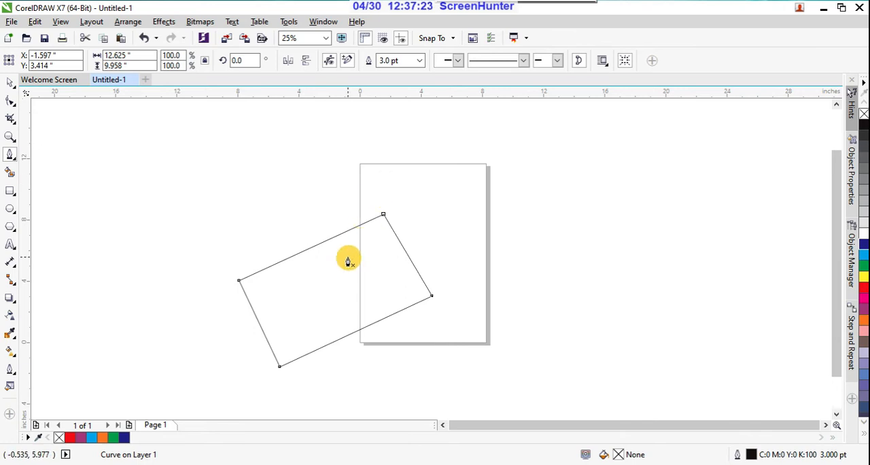
pyautogui.click(863, 290)
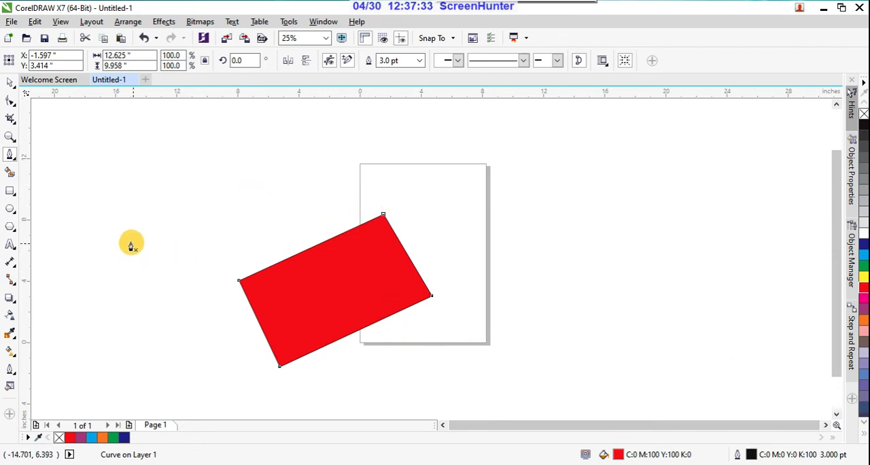
# Start a second Pen path beside the page, about 19.6 by 12.4 inches, with one straight segment followed by three curved segments.
pyautogui.click(11, 156)
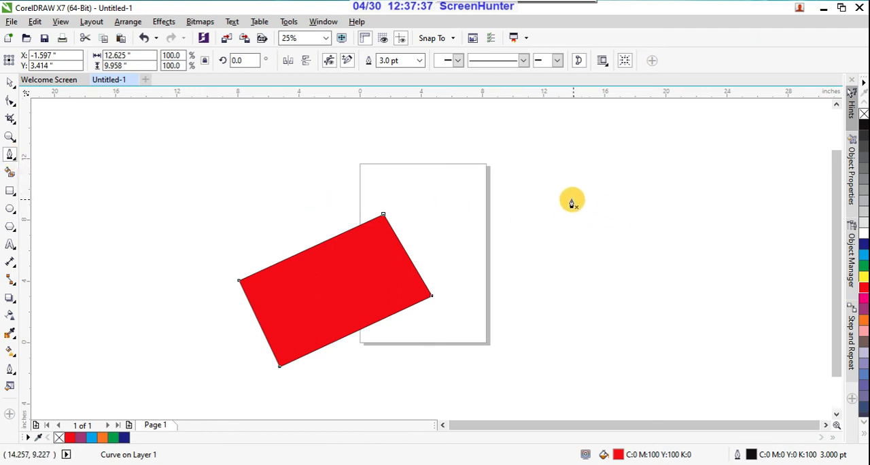
pyautogui.click(546, 205)
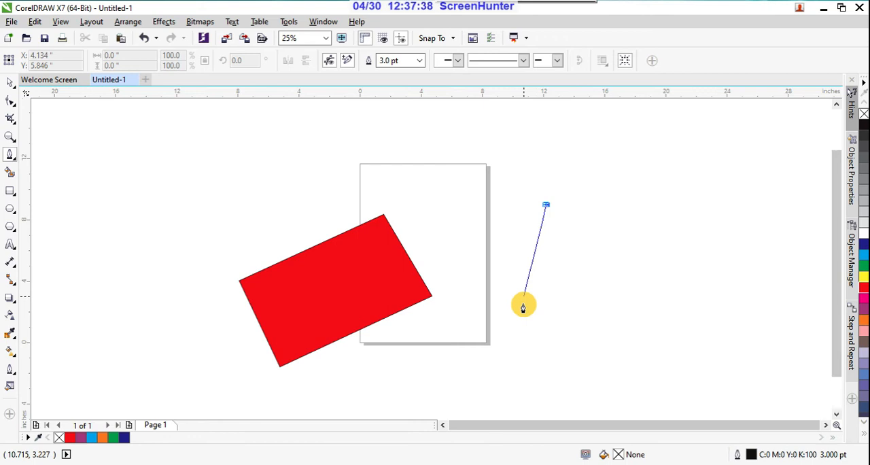
pyautogui.click(504, 360)
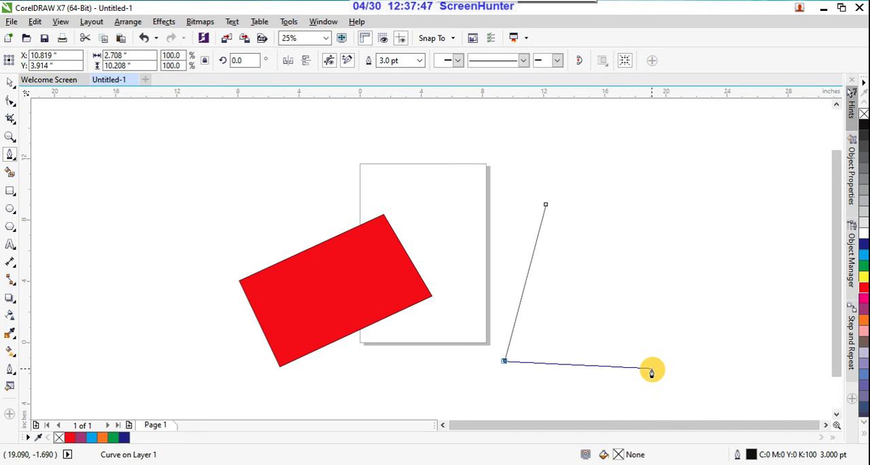
pyautogui.moveTo(651, 369); pyautogui.dragTo(609, 290)
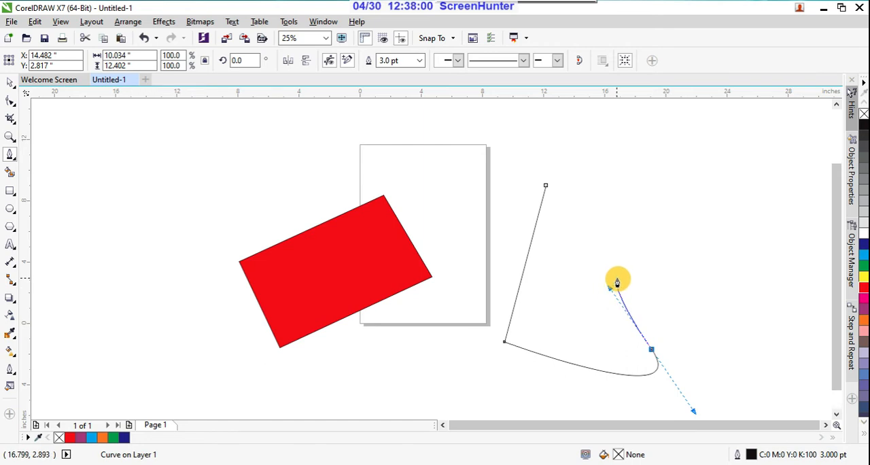
pyautogui.click(691, 301)
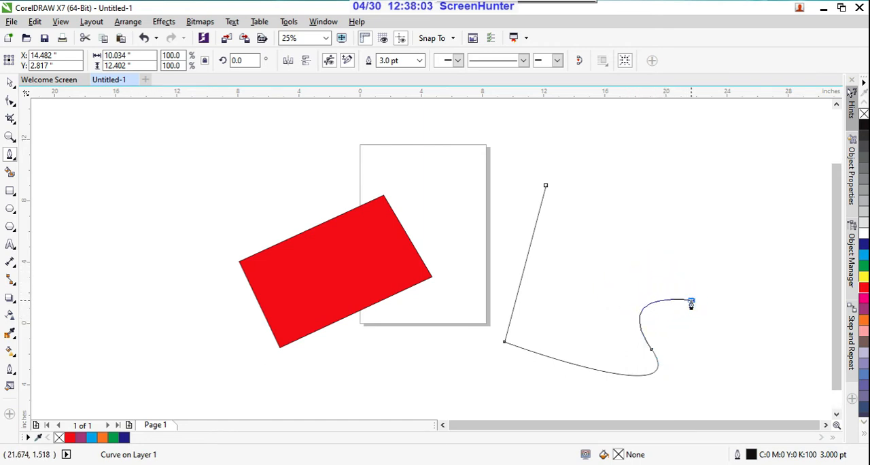
pyautogui.moveTo(790, 243); pyautogui.dragTo(736, 202)
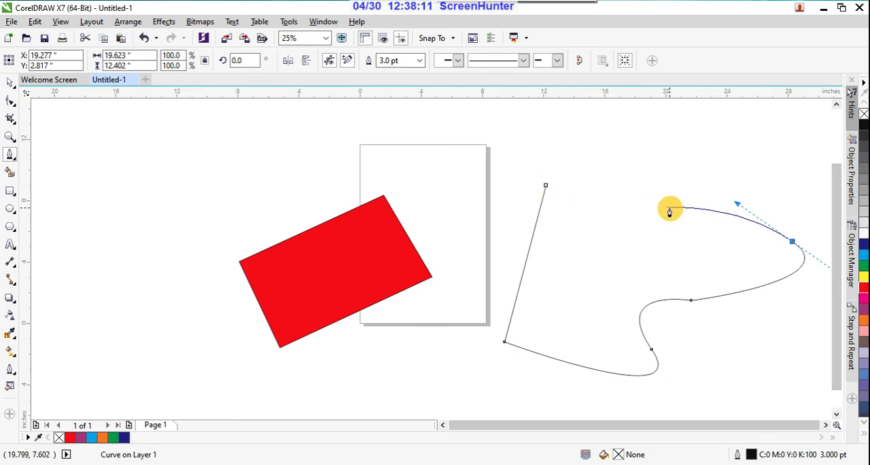
# Remove the outgoing handle at the second path's last node and continue with two straight segments forming a sharp zigzag.
pyautogui.scroll(3, 802, 242)
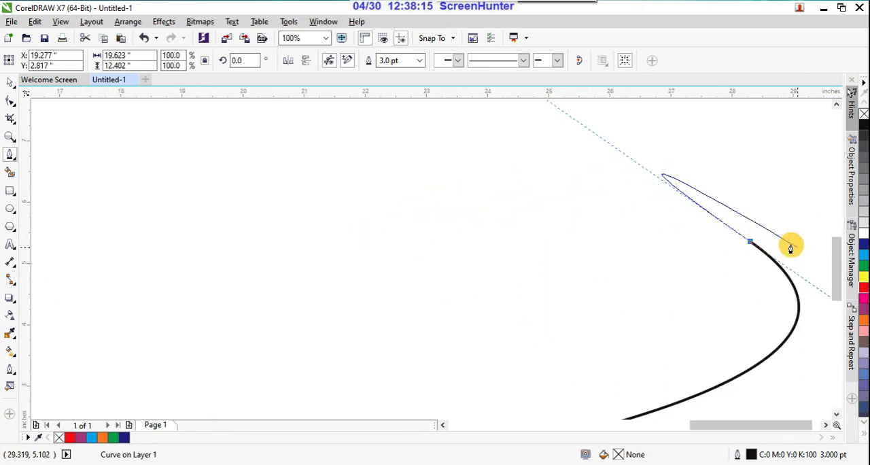
pyautogui.scroll(1, 789, 243)
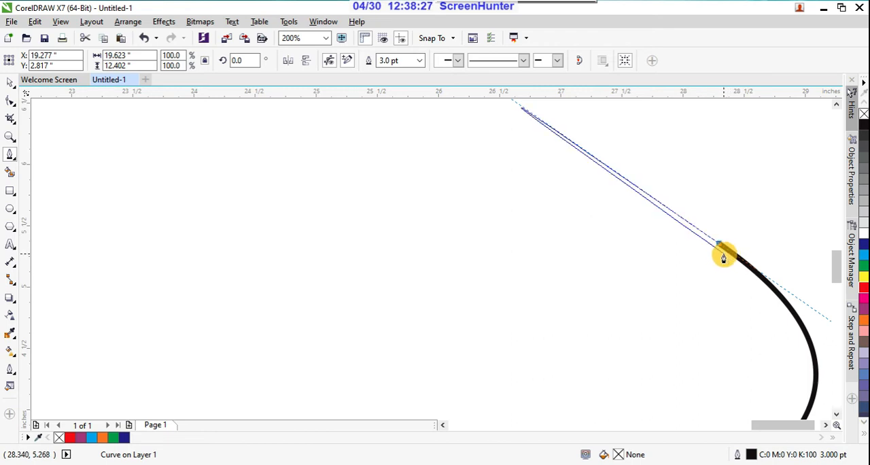
pyautogui.scroll(2, 721, 246)
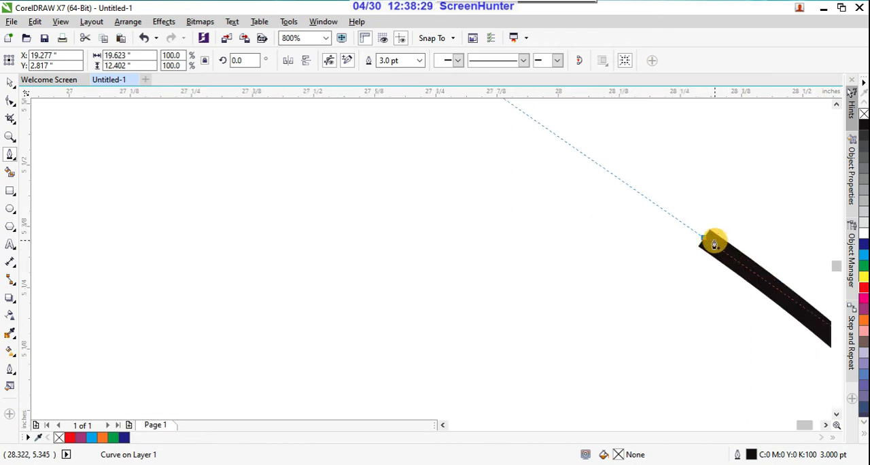
pyautogui.scroll(1, 714, 242)
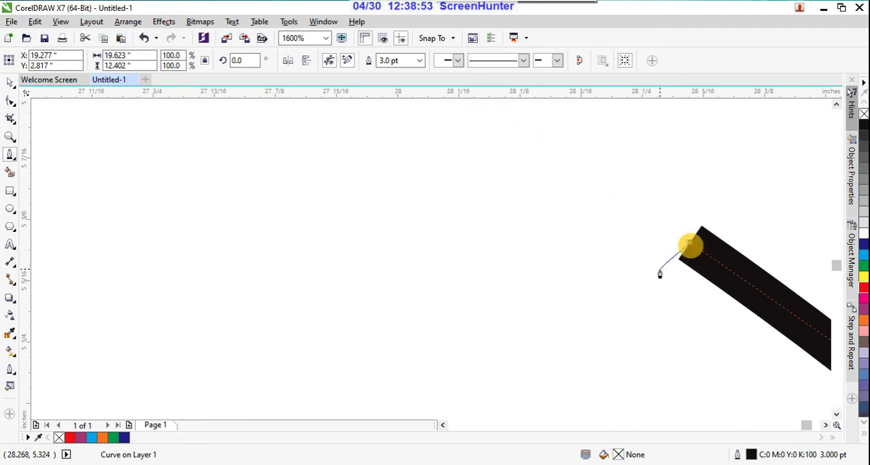
pyautogui.scroll(-3, 687, 251)
pyautogui.scroll(-2, 642, 248)
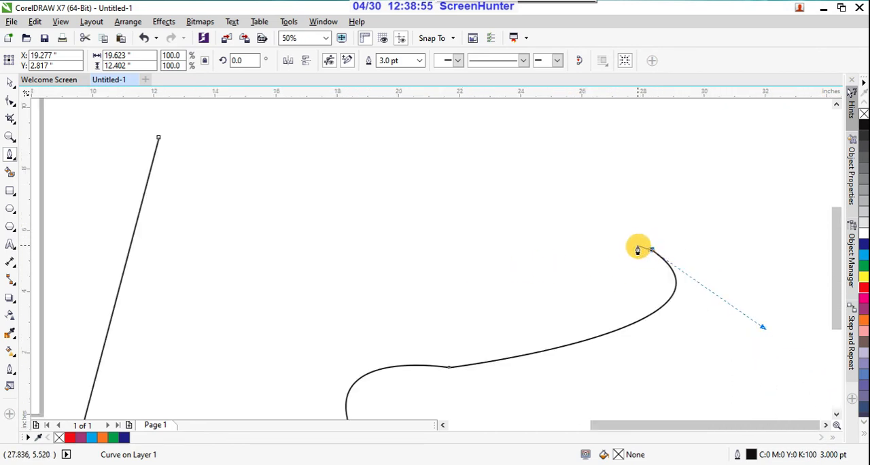
pyautogui.scroll(2, 588, 258)
pyautogui.scroll(-2, 655, 239)
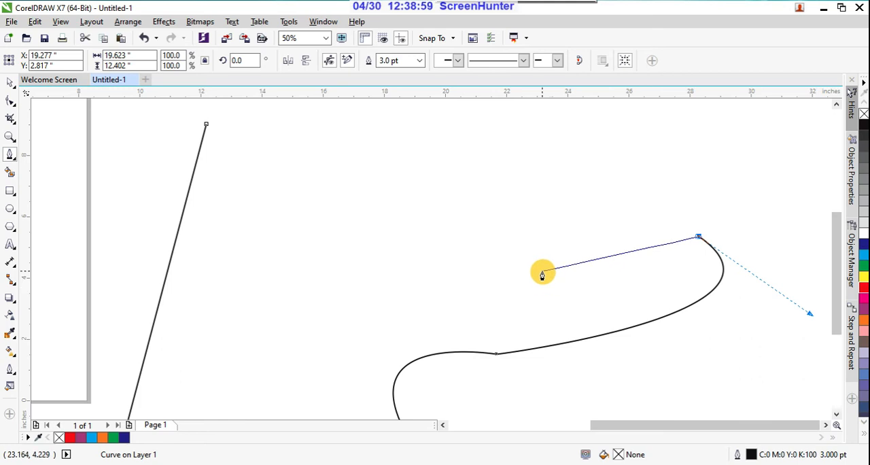
pyautogui.scroll(-3, 660, 243)
pyautogui.scroll(3, 653, 243)
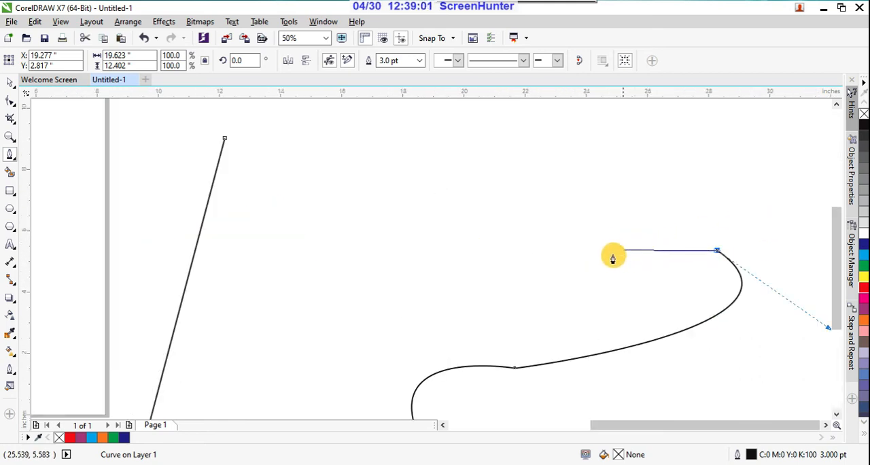
pyautogui.click(612, 255)
pyautogui.click(666, 197)
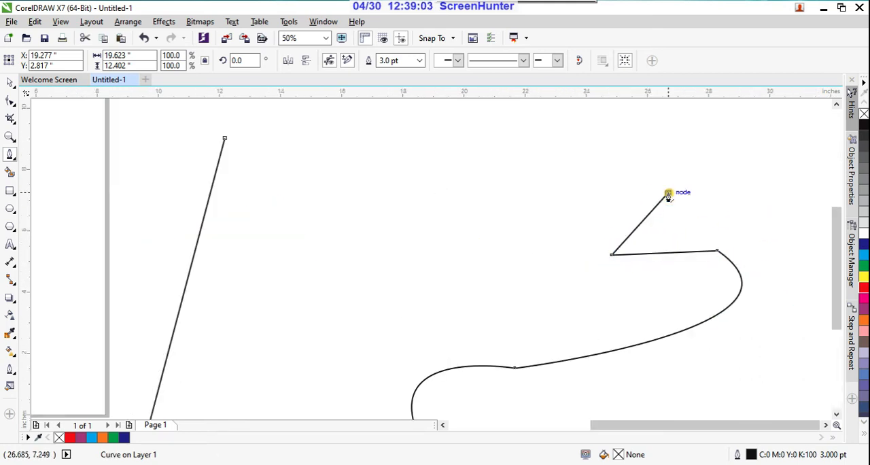
# Add a curved segment from the zigzag's tip back towards the path's start, and remove the outgoing handle at its end node.
pyautogui.scroll(-1, 670, 196)
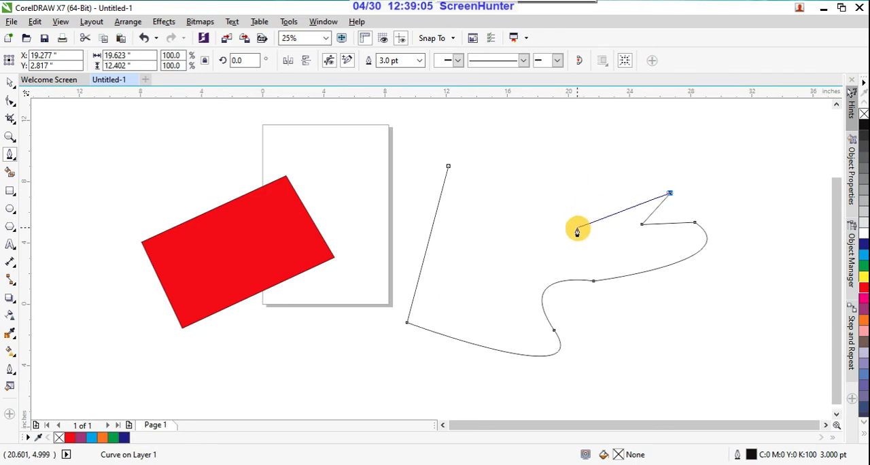
pyautogui.moveTo(577, 232); pyautogui.dragTo(567, 196)
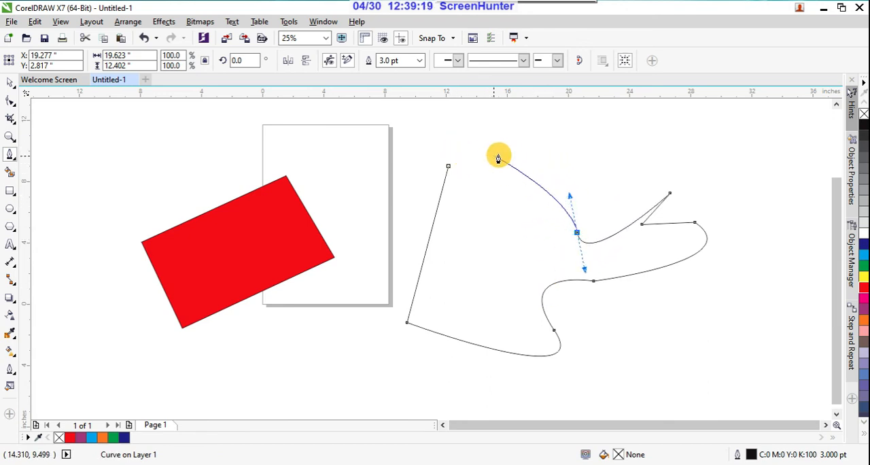
pyautogui.scroll(4, 586, 230)
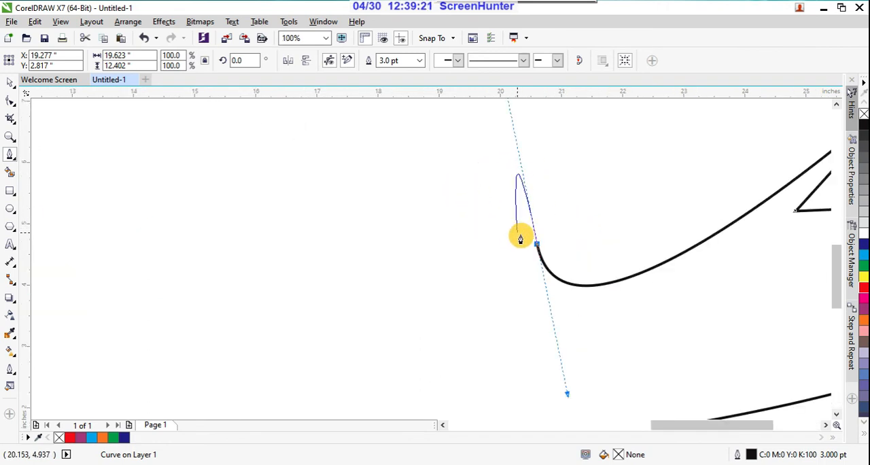
pyautogui.scroll(2, 552, 257)
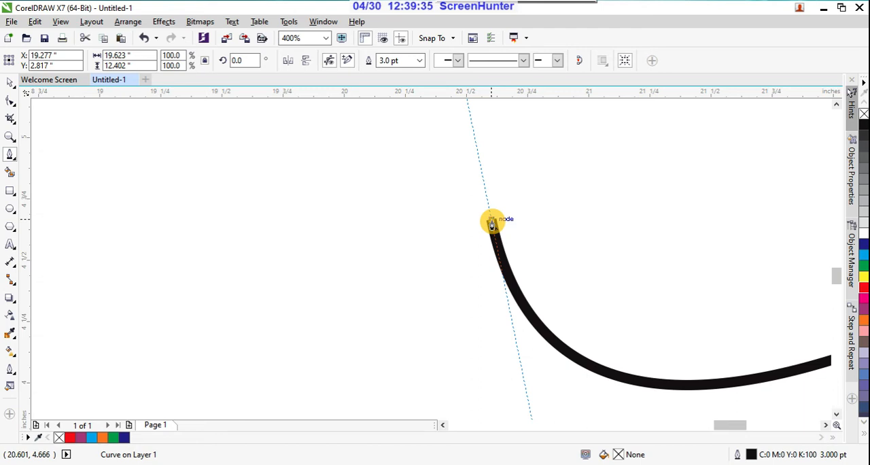
pyautogui.scroll(4, 492, 224)
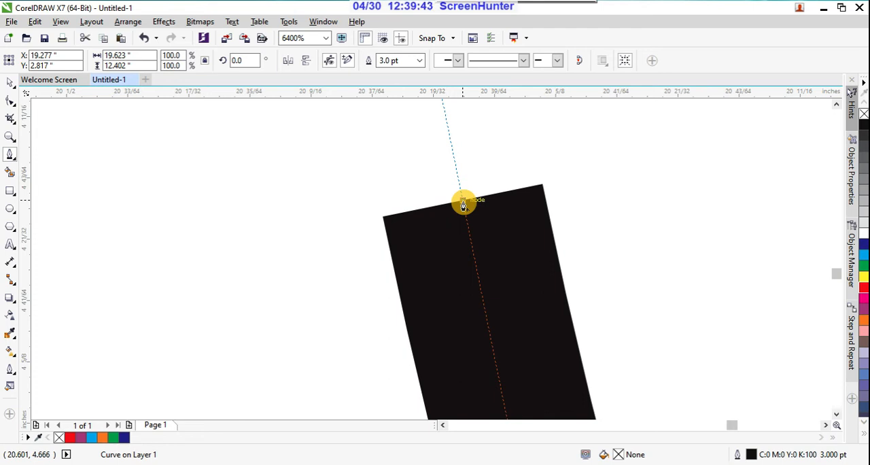
pyautogui.scroll(-4, 463, 204)
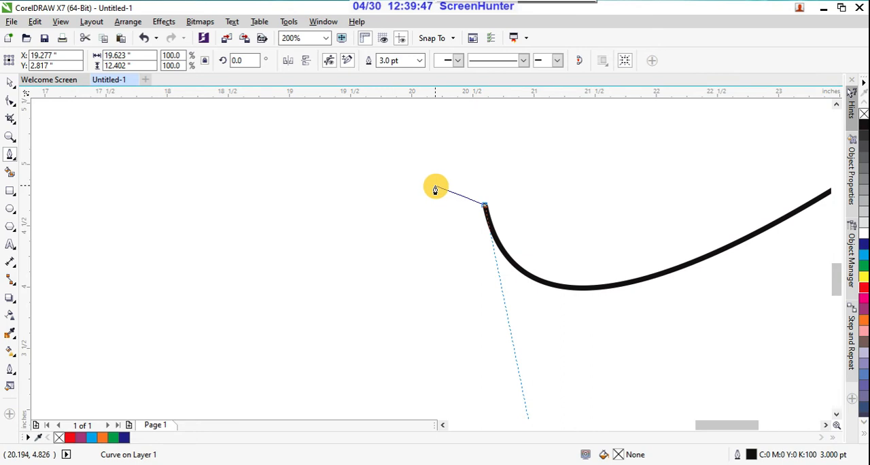
pyautogui.scroll(-4, 435, 189)
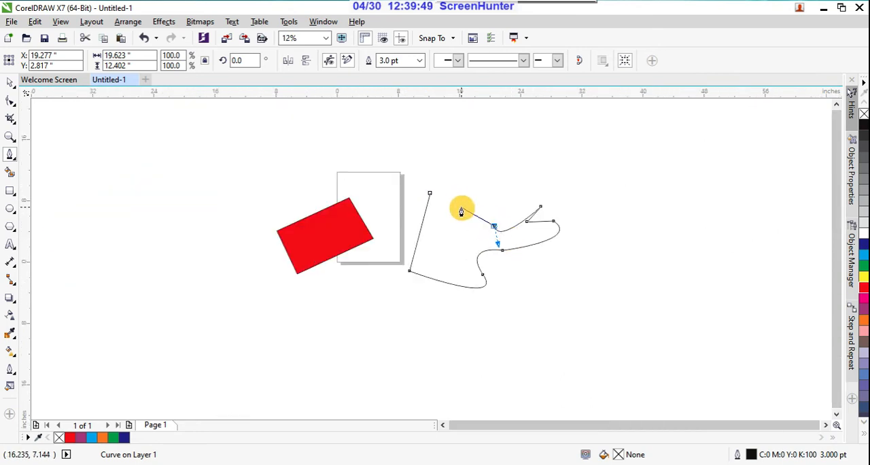
# Close the second path with a straight segment to its start node and fill the shape yellow.
pyautogui.scroll(3, 452, 201)
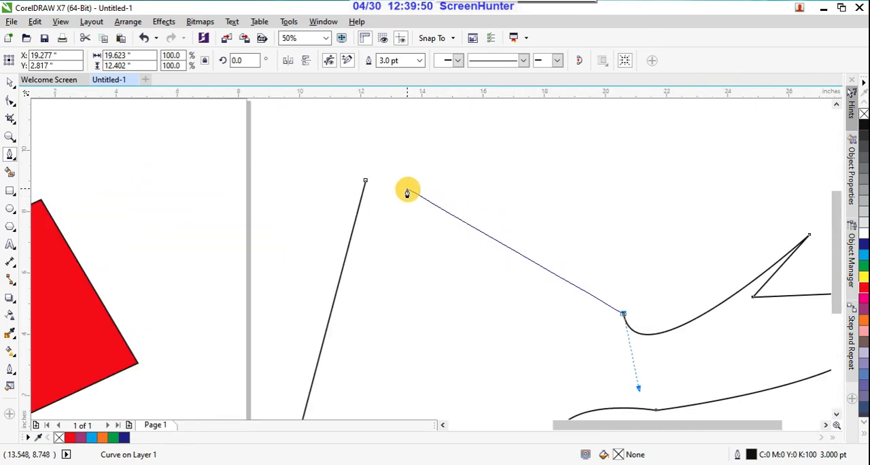
pyautogui.click(367, 182)
pyautogui.scroll(-3, 466, 194)
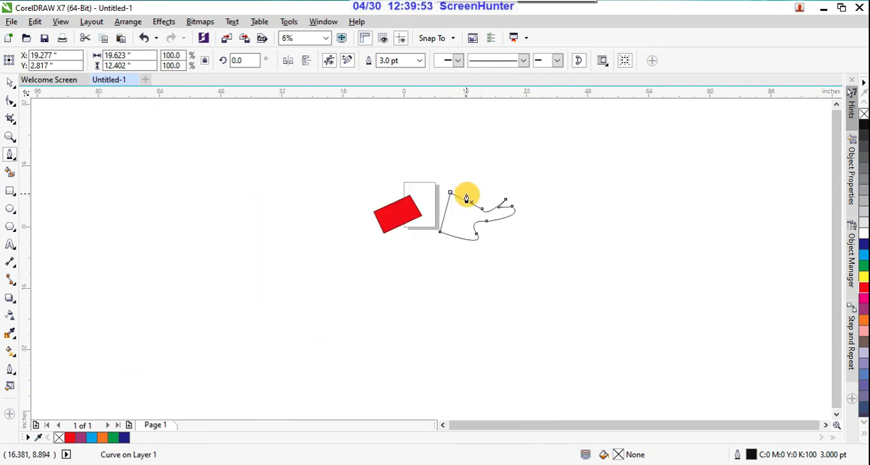
pyautogui.click(864, 276)
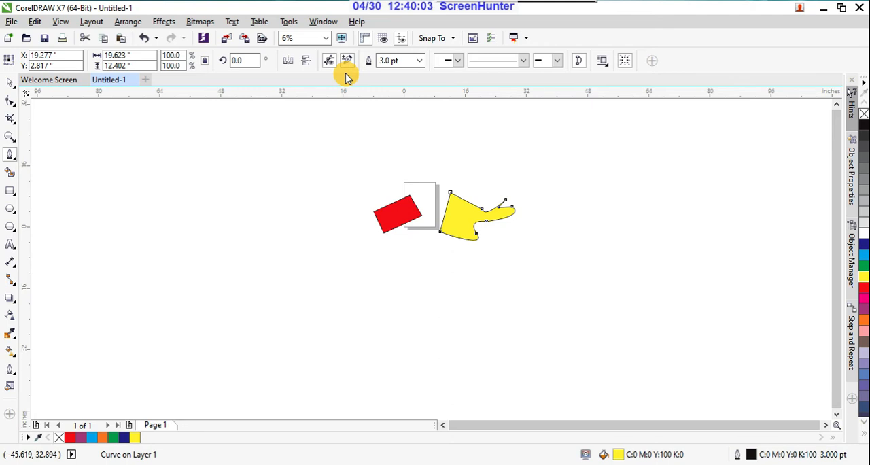
# Add a node with the Pen tool on the yellow shape's long straight upper edge.
pyautogui.scroll(1, 447, 179)
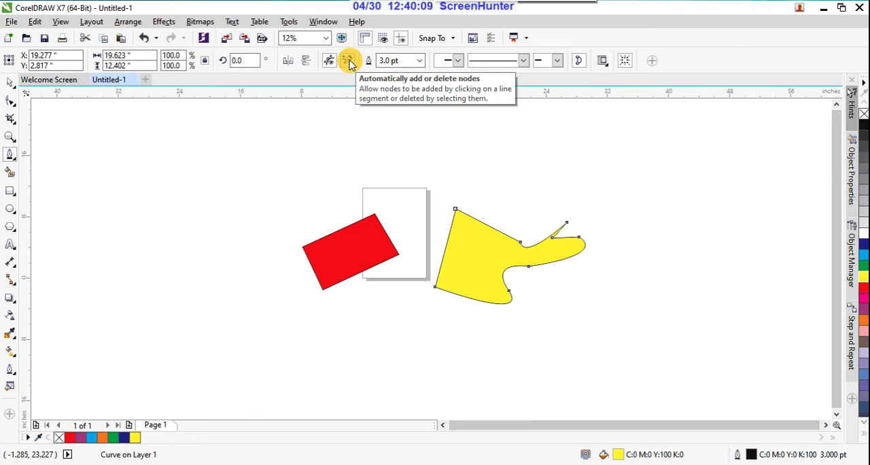
pyautogui.scroll(1, 466, 229)
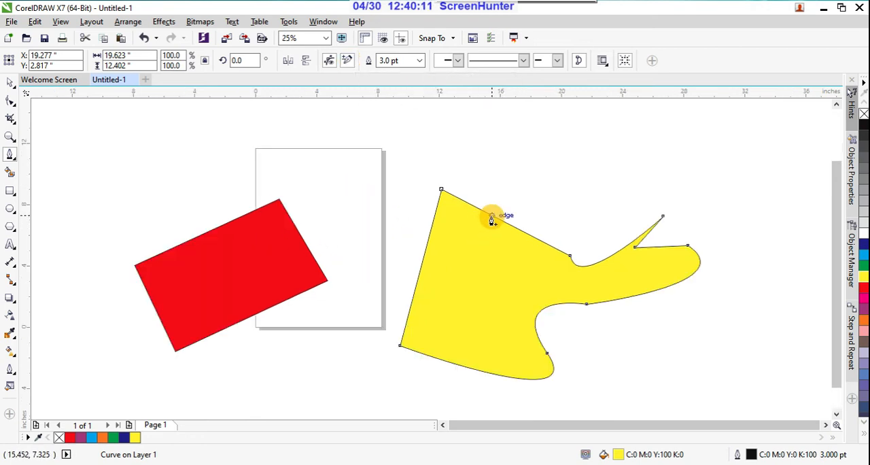
pyautogui.click(492, 218)
pyautogui.click(491, 218)
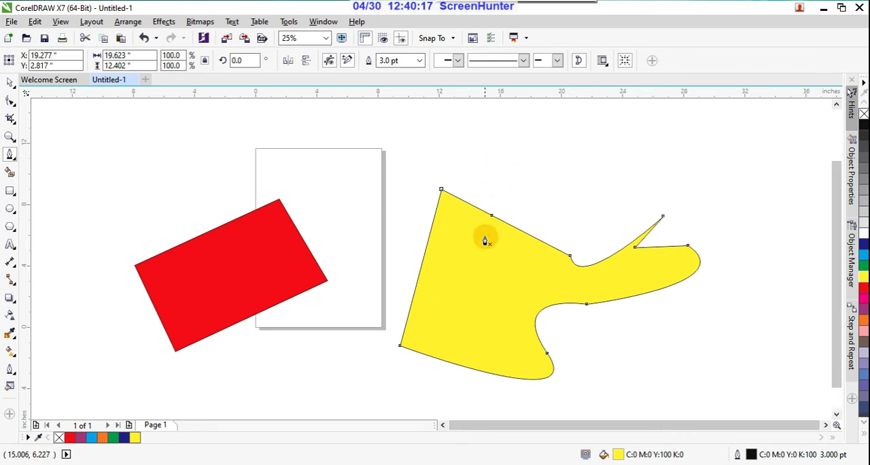
# Move the added node down into the yellow shape with the Shape tool to form a V-shaped notch.
pyautogui.click(10, 102)
pyautogui.click(48, 101)
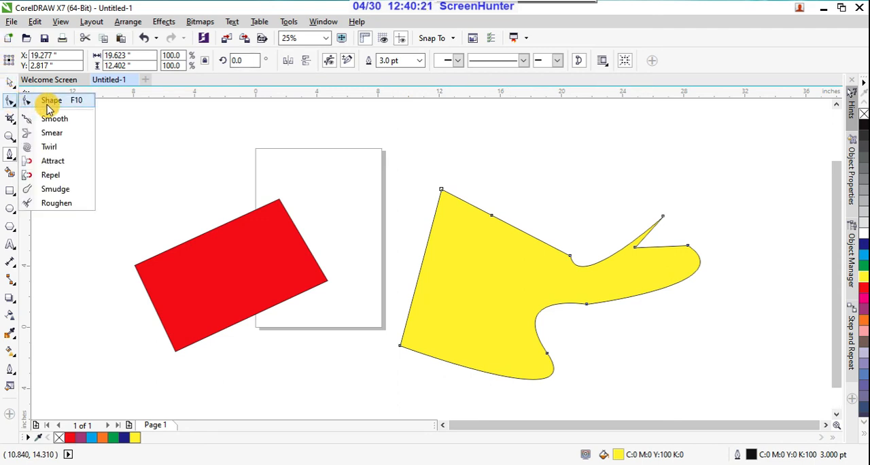
pyautogui.click(478, 195)
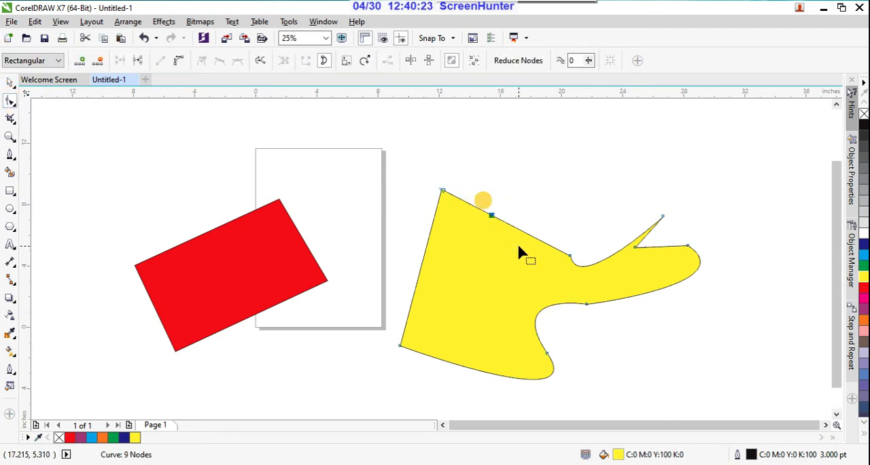
pyautogui.click(491, 215)
pyautogui.moveTo(492, 216); pyautogui.dragTo(478, 287)
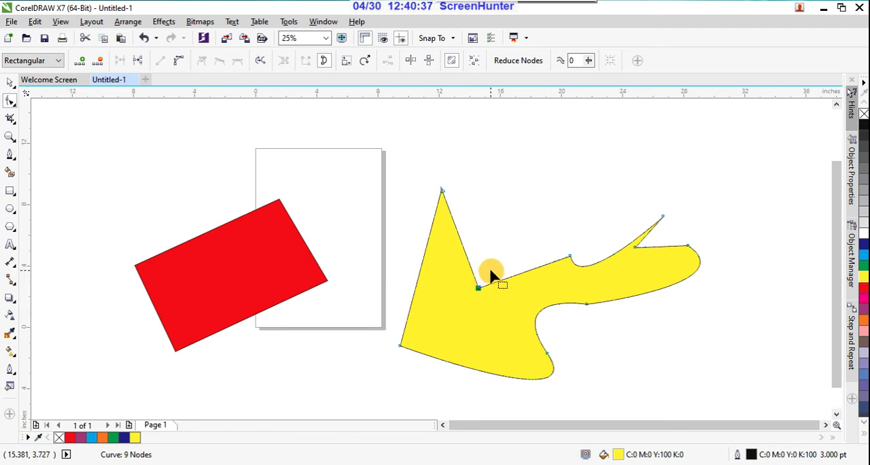
# Convert the notch's edge towards the narrow arm to a curve and bend it upward, and shift the notch's other straight edge slightly outward.
pyautogui.click(177, 61)
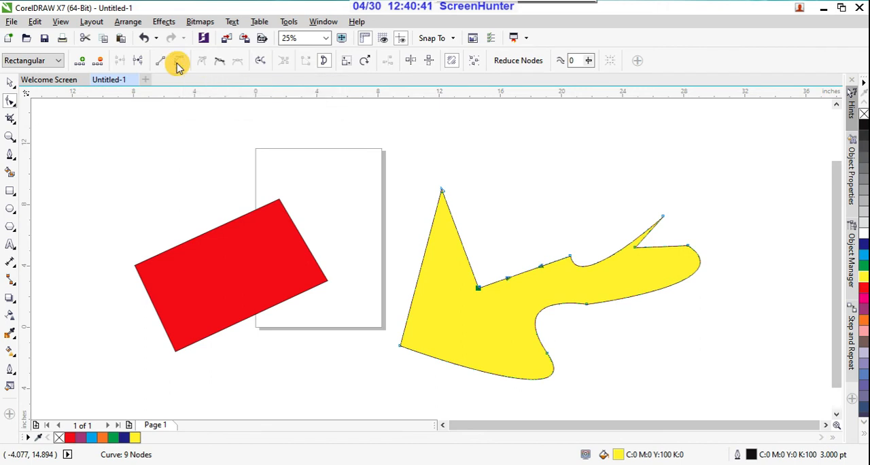
pyautogui.moveTo(528, 272); pyautogui.dragTo(524, 239)
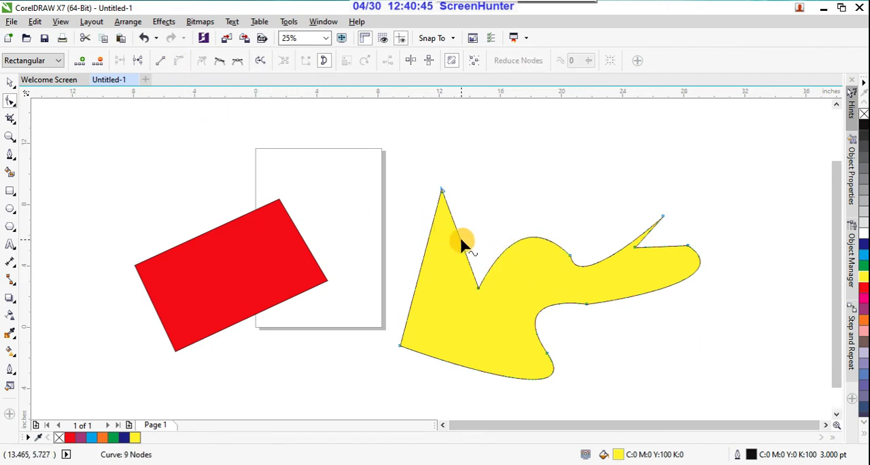
pyautogui.moveTo(461, 244)
pyautogui.mouseDown()
pyautogui.moveTo(479, 236)
pyautogui.moveTo(446, 249)
pyautogui.moveTo(449, 241)
pyautogui.mouseUp()
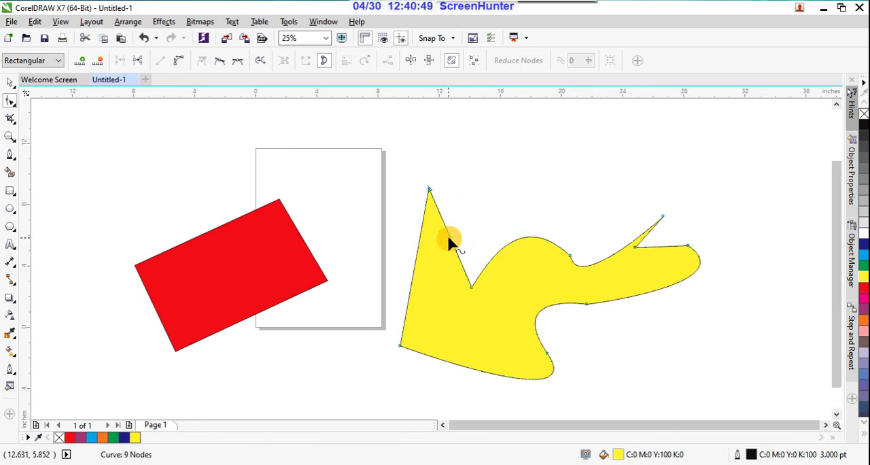
# Lower the tip node of the yellow shape's tall spike, then convert the spike's edge beside the notch to a curve and bulge it outward.
pyautogui.moveTo(429, 193); pyautogui.dragTo(417, 225)
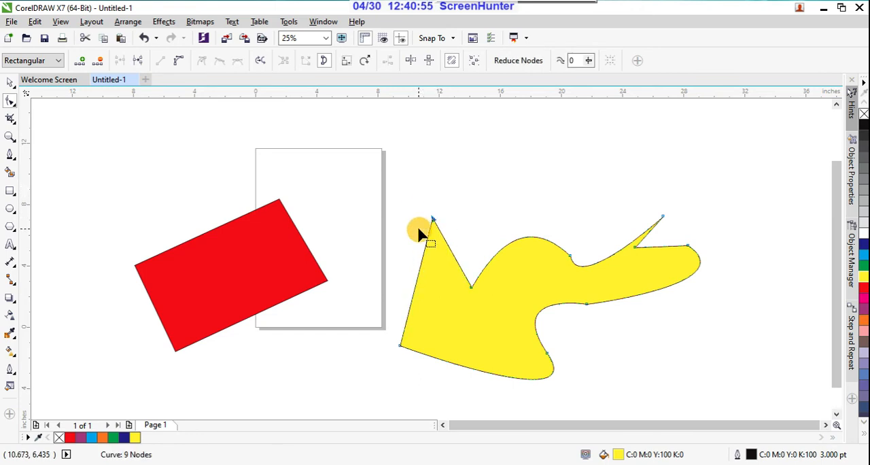
pyautogui.click(174, 61)
pyautogui.moveTo(452, 250); pyautogui.dragTo(473, 228)
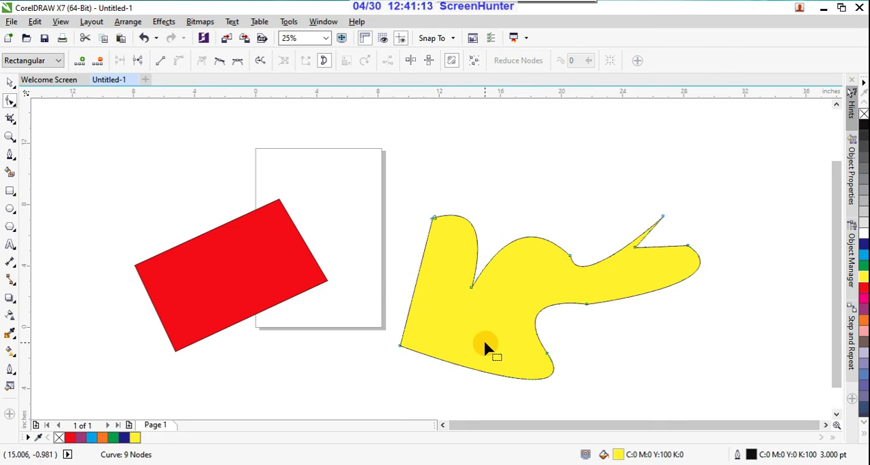
# Move the red rectangle and the yellow shape away from the page in opposite directions to clear drawing space.
pyautogui.scroll(-1, 483, 338)
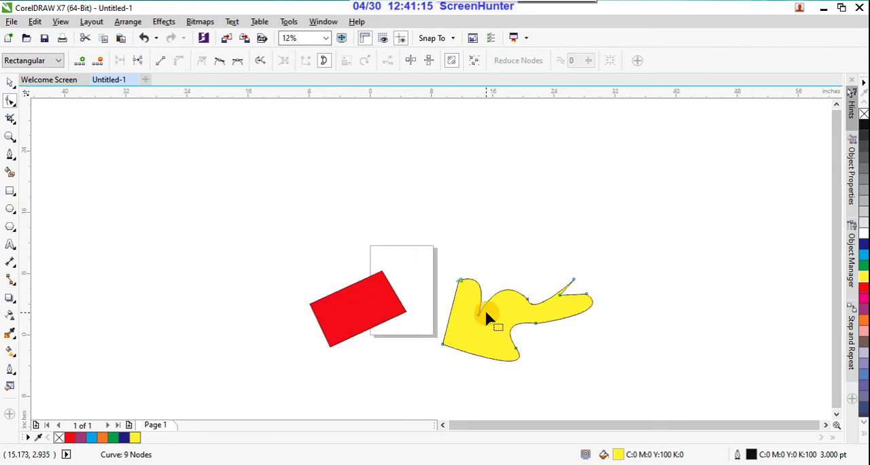
pyautogui.click(10, 82)
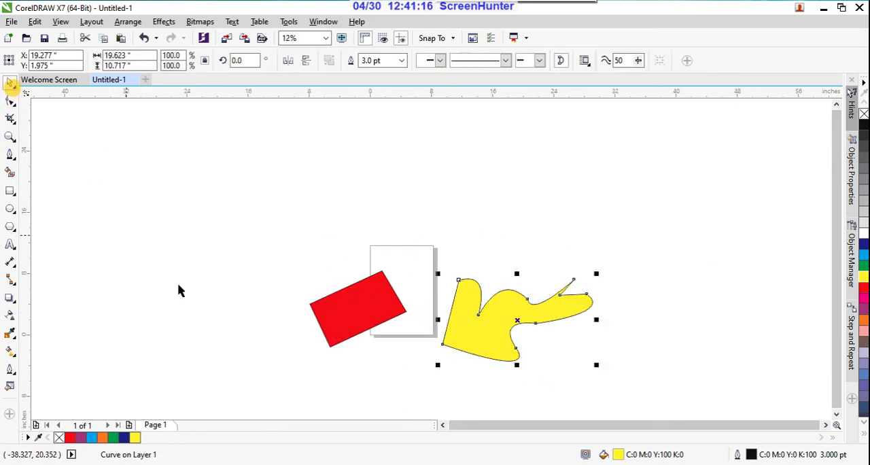
pyautogui.click(360, 318)
pyautogui.moveTo(359, 311); pyautogui.dragTo(259, 255)
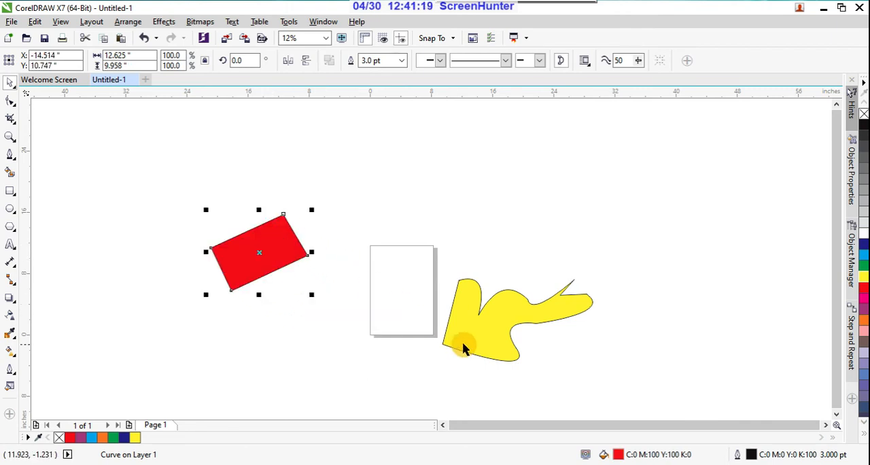
pyautogui.click(478, 330)
pyautogui.moveTo(481, 331); pyautogui.dragTo(529, 285)
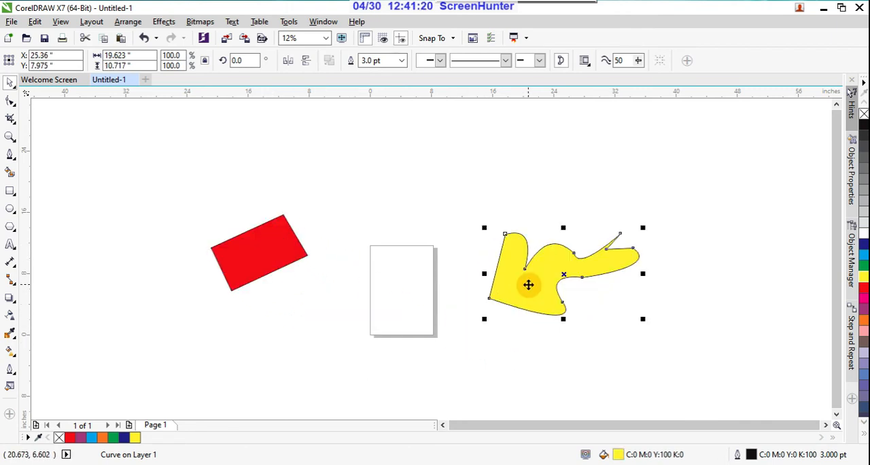
# Draw a closed B-Spline shape from five control points on the page, about 6.4 x 4.8 in, and fill it cyan.
pyautogui.click(11, 158)
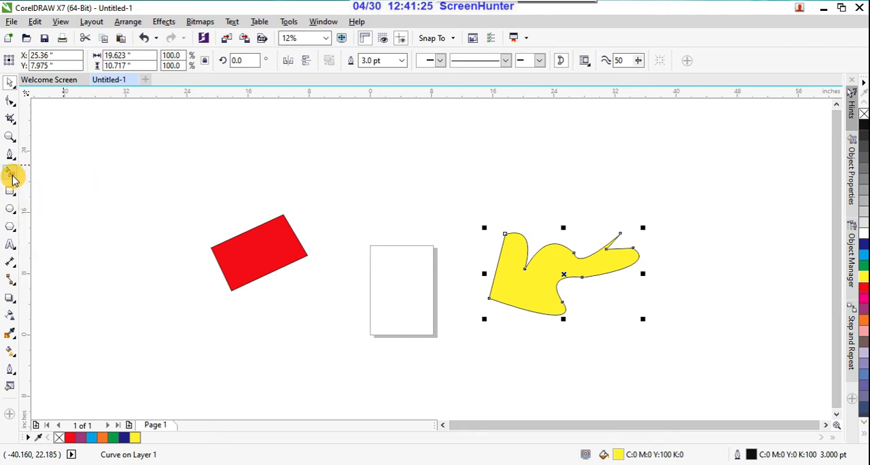
pyautogui.click(12, 159)
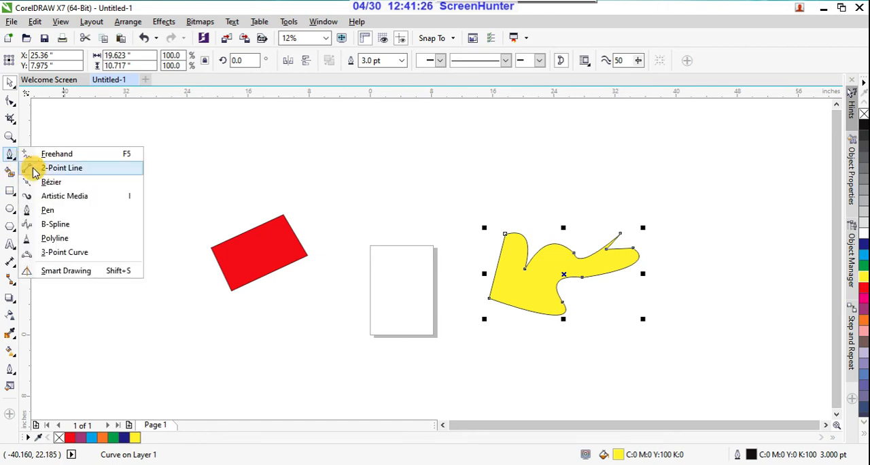
pyautogui.click(57, 224)
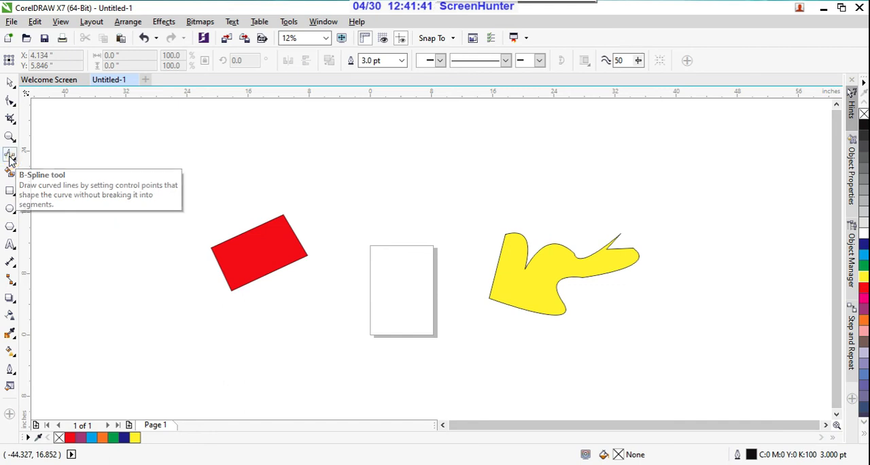
pyautogui.click(10, 155)
pyautogui.scroll(3, 439, 301)
pyautogui.scroll(-3, 363, 267)
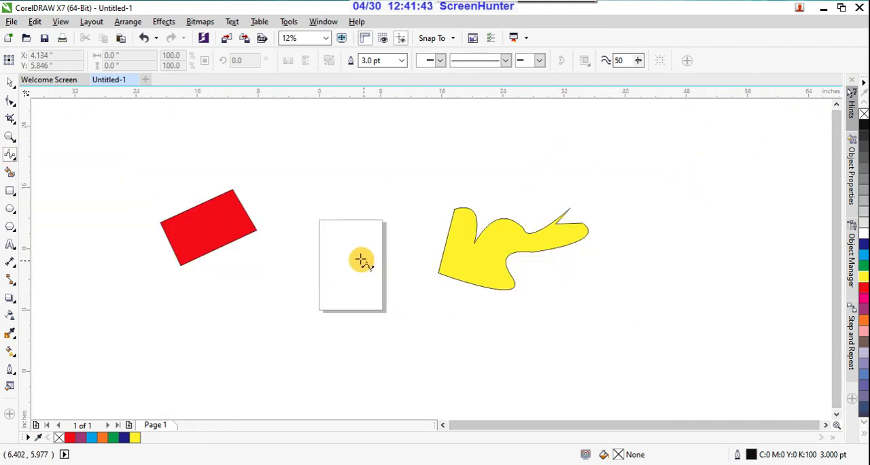
pyautogui.click(340, 239)
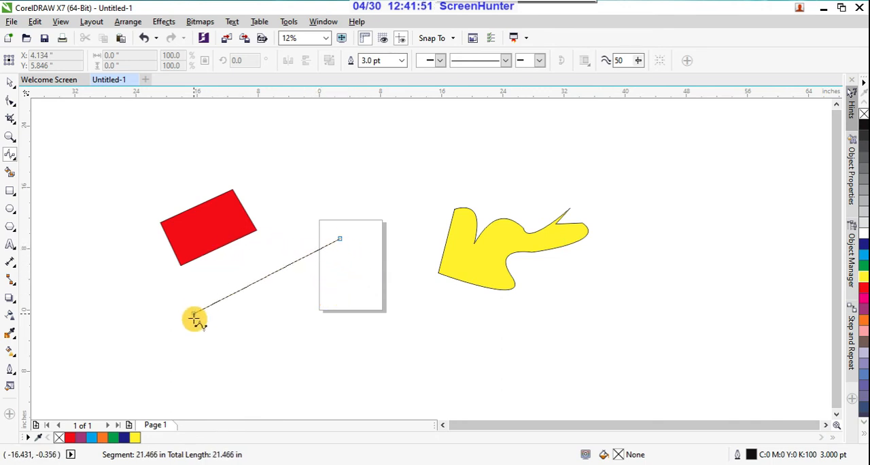
pyautogui.click(302, 291)
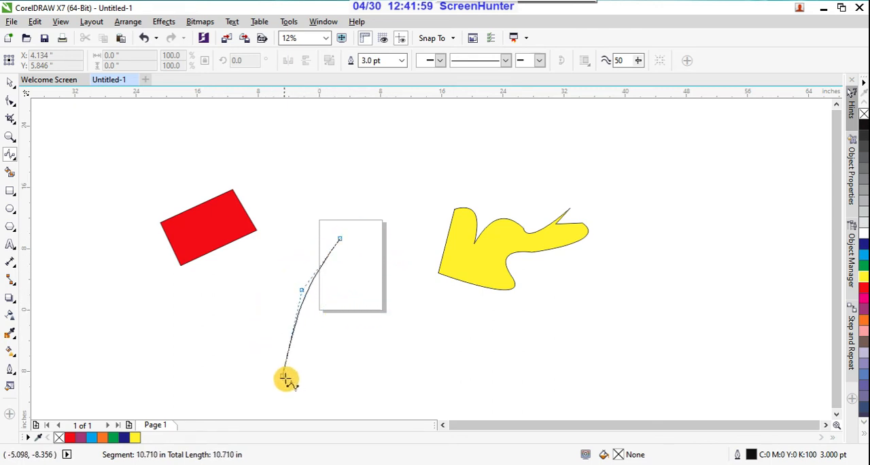
pyautogui.click(357, 293)
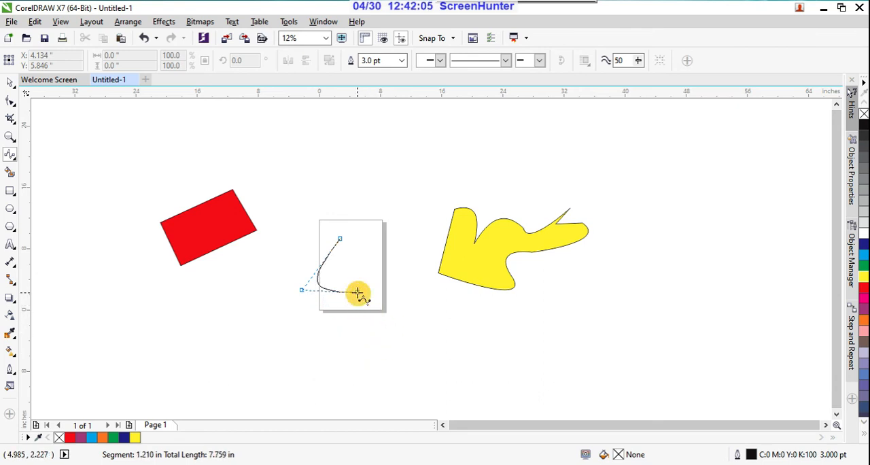
pyautogui.click(374, 247)
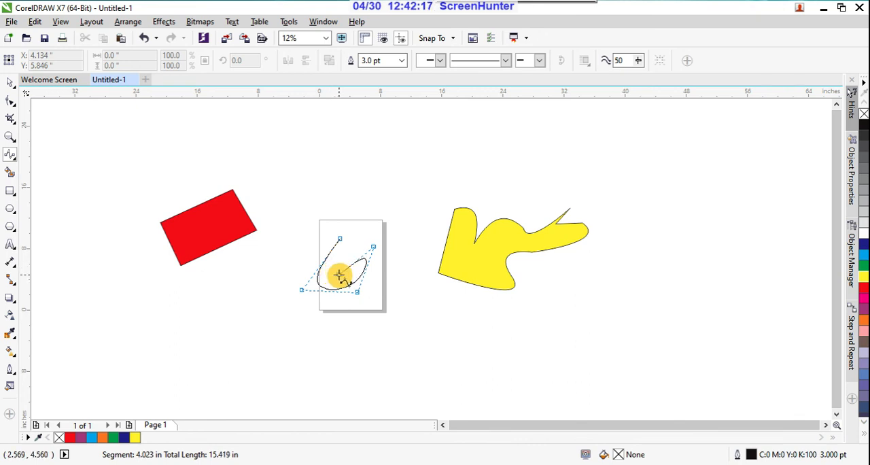
pyautogui.click(339, 275)
pyautogui.moveTo(339, 264); pyautogui.dragTo(347, 243)
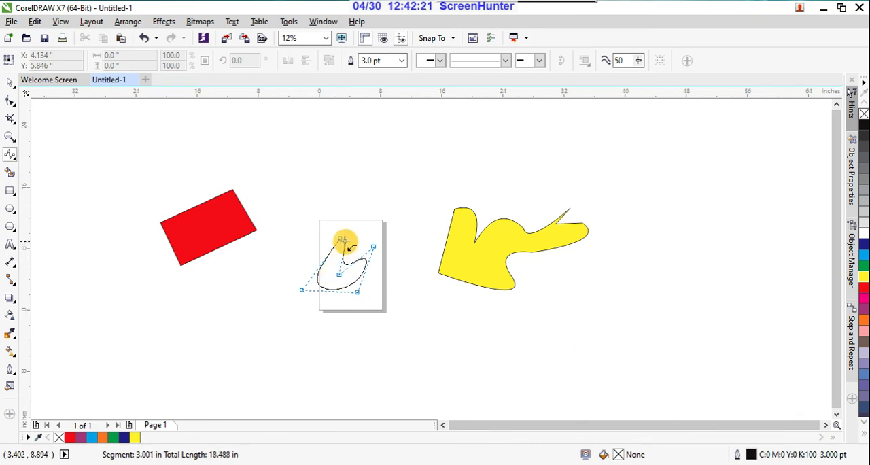
pyautogui.click(342, 238)
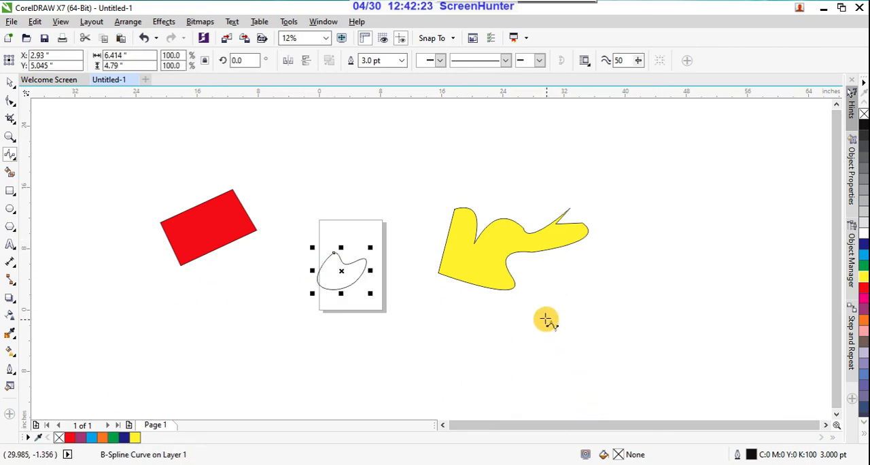
pyautogui.click(863, 259)
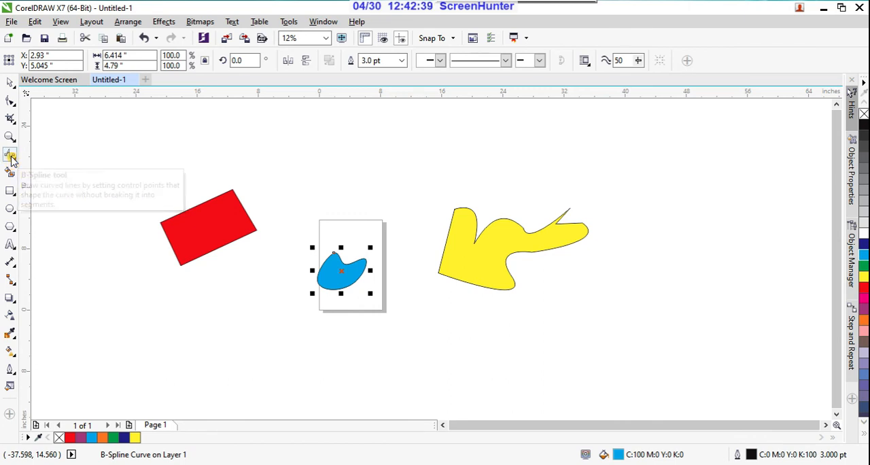
# Draw a closed three-node Pen shape with curved sides below the page's lower left corner, about 11.2 x 8.9 in, and fill it cyan.
pyautogui.click(11, 158)
pyautogui.click(48, 211)
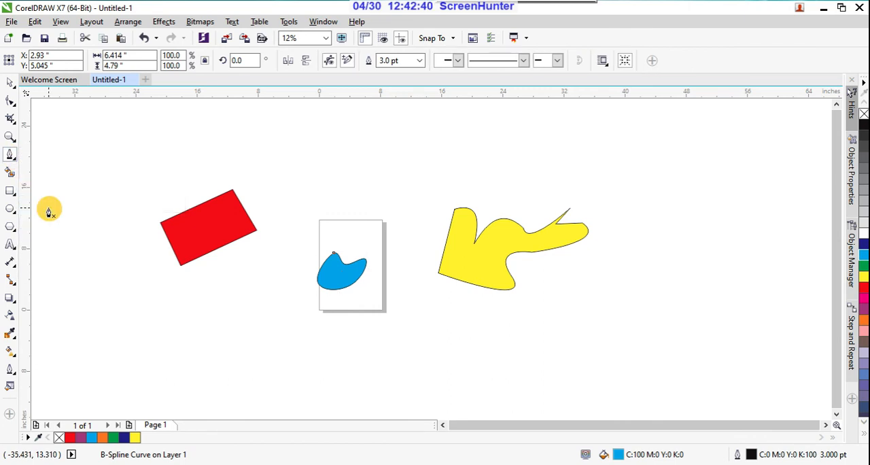
pyautogui.click(272, 286)
pyautogui.moveTo(270, 352); pyautogui.dragTo(340, 331)
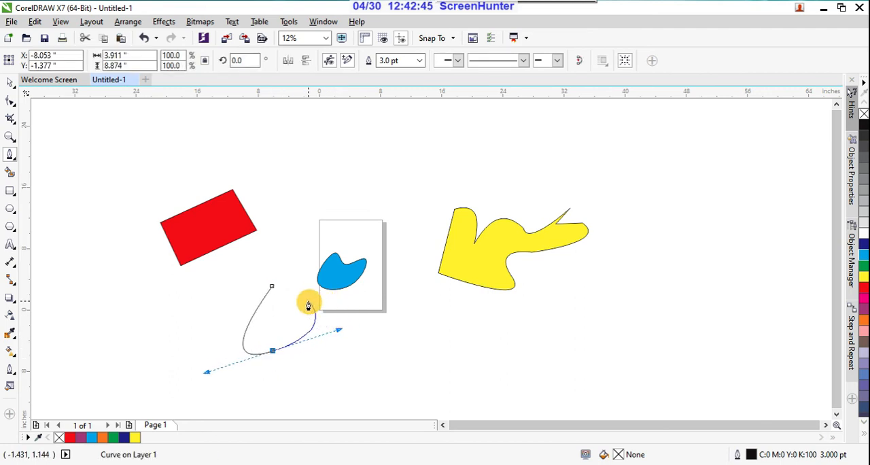
pyautogui.moveTo(309, 300); pyautogui.dragTo(277, 308)
pyautogui.click(271, 288)
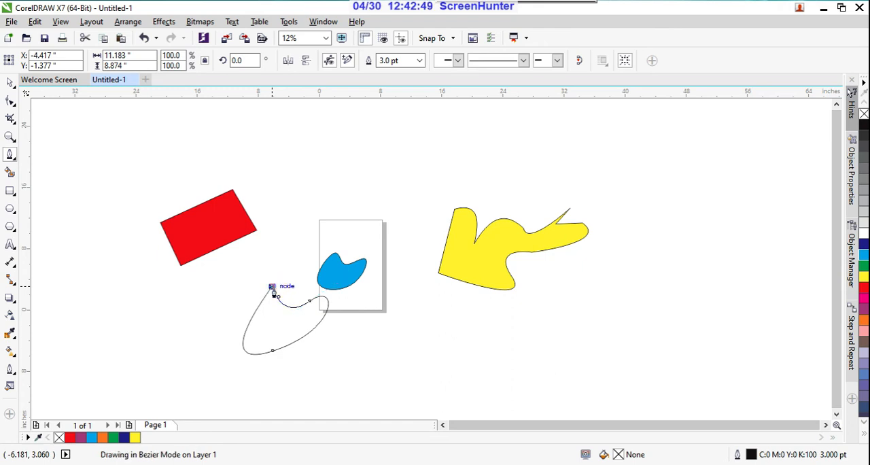
pyautogui.click(864, 254)
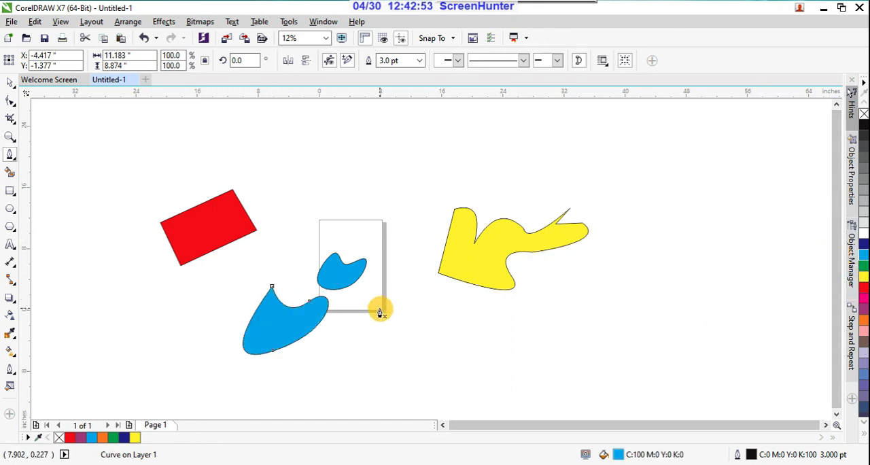
# Draw a closed wavy freehand outline with the Polyline tool below the yellow shape, about 31.5 x 10.2 in, and fill it red.
pyautogui.click(11, 156)
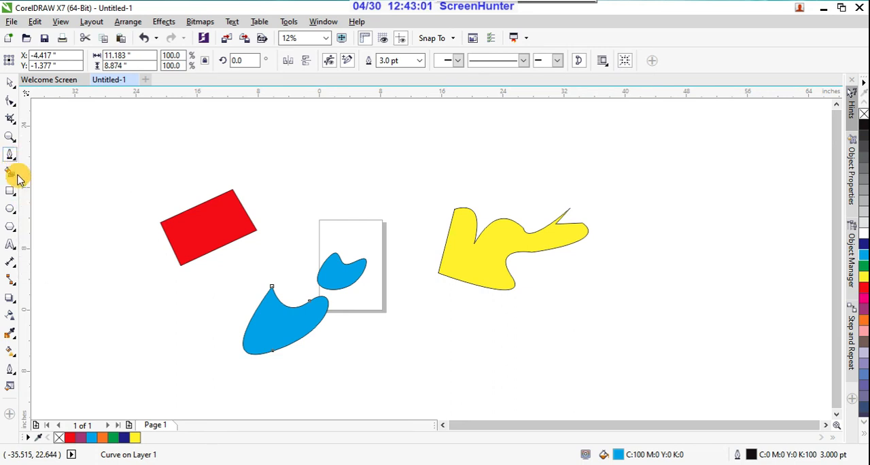
pyautogui.moveTo(13, 157)
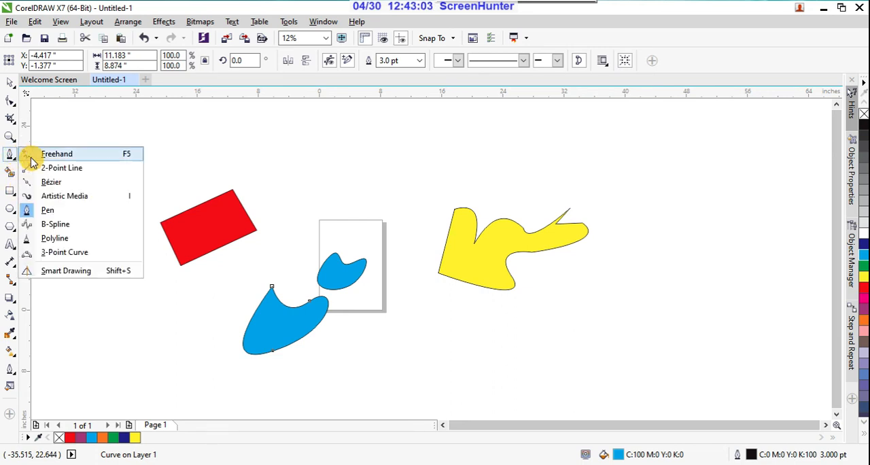
pyautogui.click(75, 242)
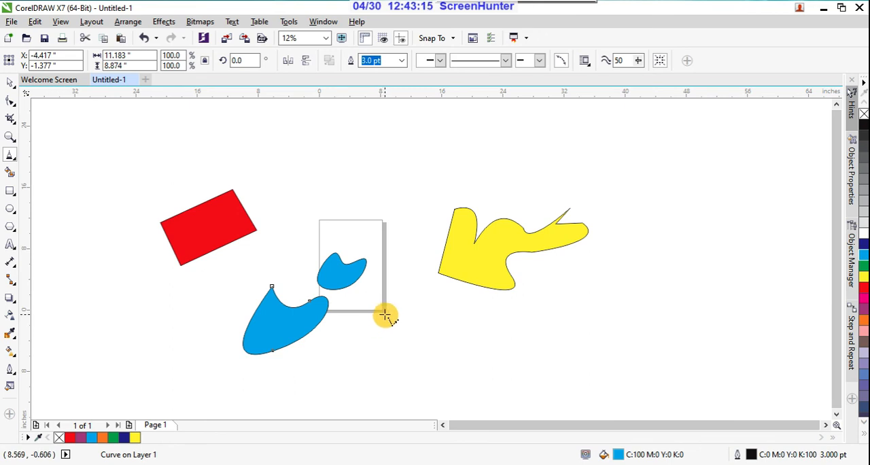
pyautogui.moveTo(385, 315)
pyautogui.mouseDown()
pyautogui.moveTo(501, 373)
pyautogui.moveTo(547, 380)
pyautogui.moveTo(609, 339)
pyautogui.moveTo(609, 318)
pyautogui.moveTo(541, 331)
pyautogui.moveTo(384, 314)
pyautogui.mouseUp()
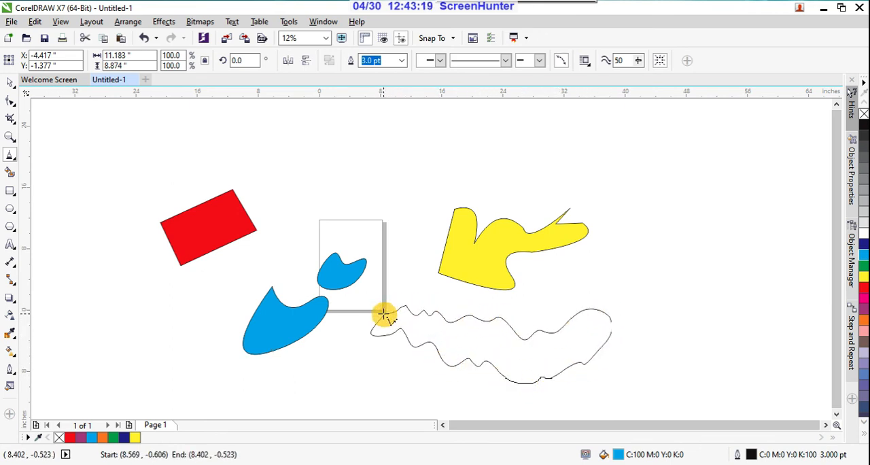
pyautogui.click(863, 291)
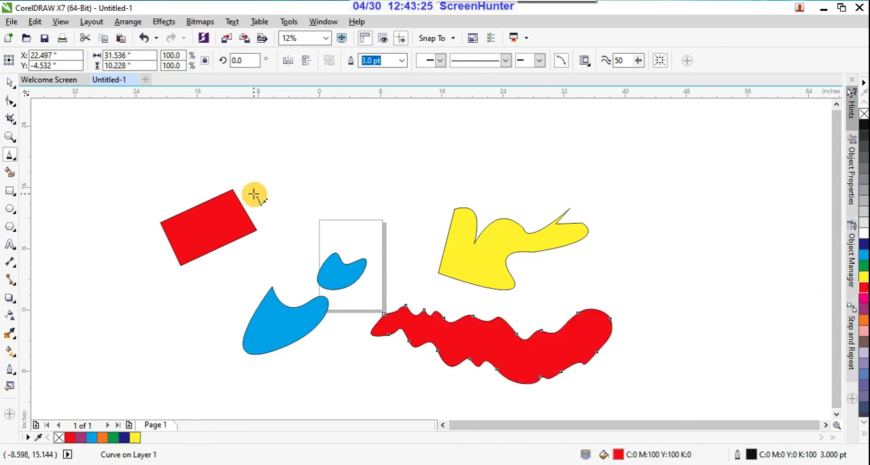
# Draw a 3-Point Curve to the right of the yellow shape, bulging to the right, about 7.7 in wide and 9.5 in high.
pyautogui.click(11, 157)
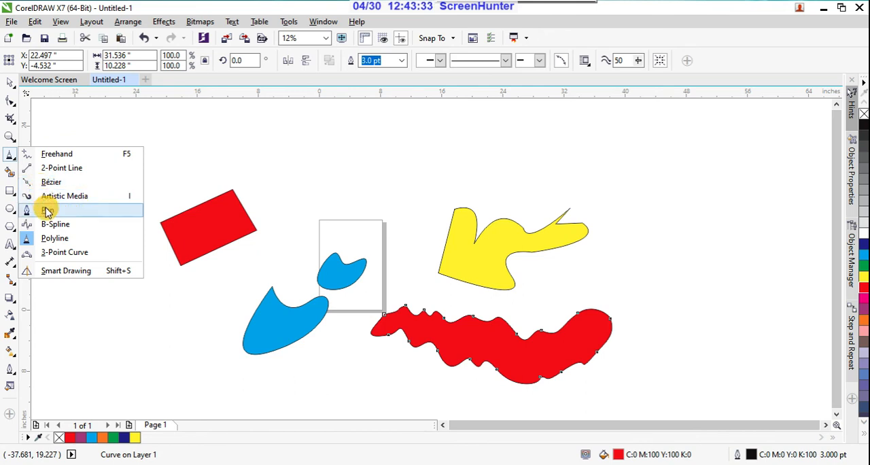
pyautogui.click(59, 252)
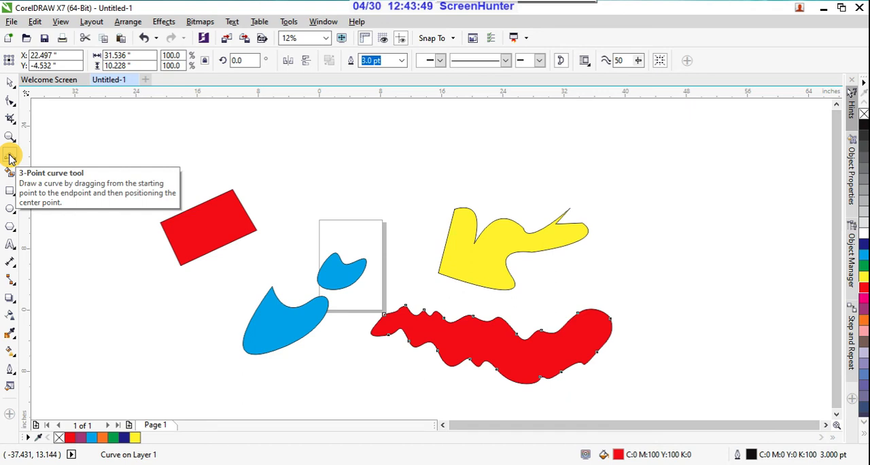
pyautogui.click(10, 158)
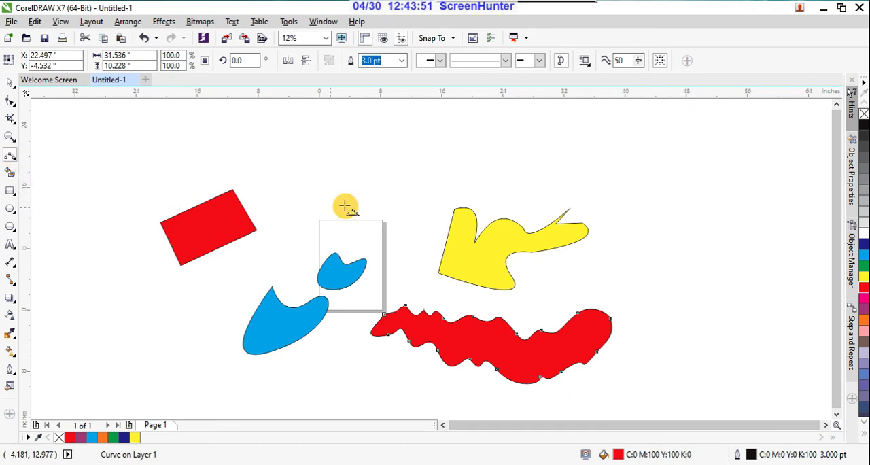
pyautogui.moveTo(636, 192); pyautogui.dragTo(630, 264)
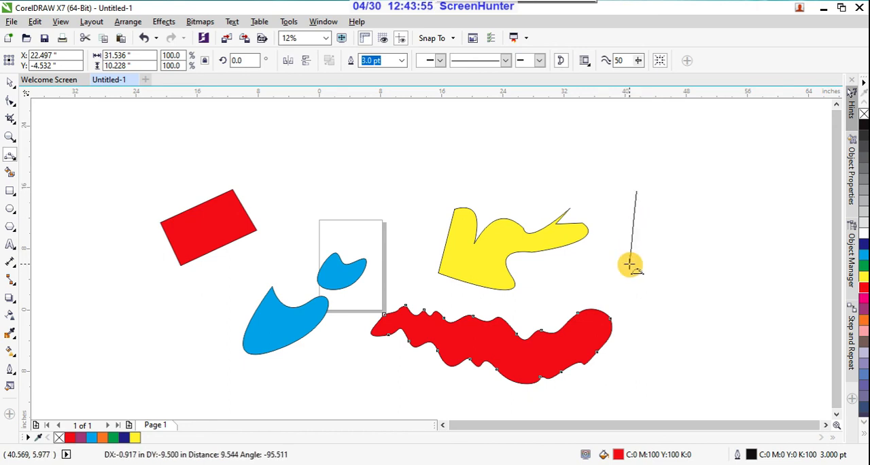
pyautogui.click(687, 229)
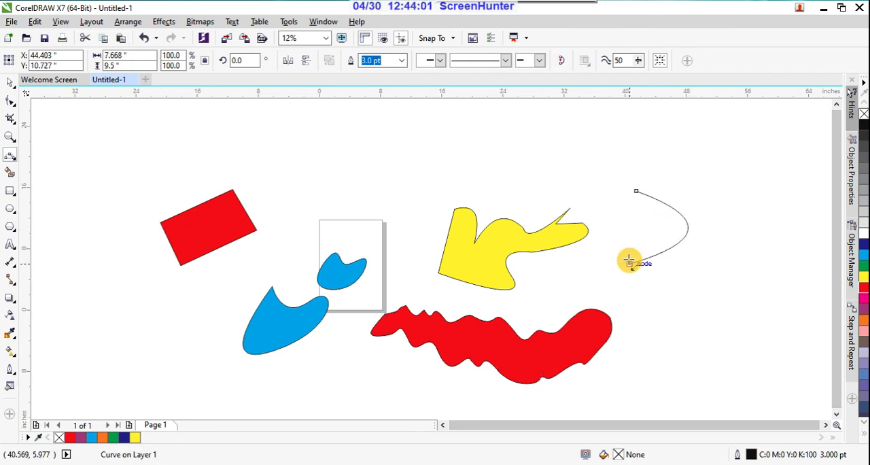
# Draw a shallower 3-point curve between the first arc's two end nodes, bulging the same way, to close a crescent.
pyautogui.moveTo(629, 259); pyautogui.dragTo(629, 260)
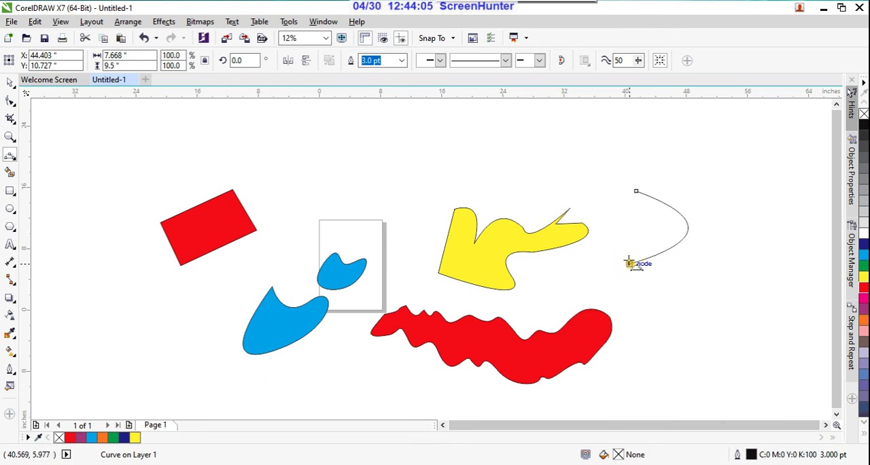
pyautogui.click(630, 262)
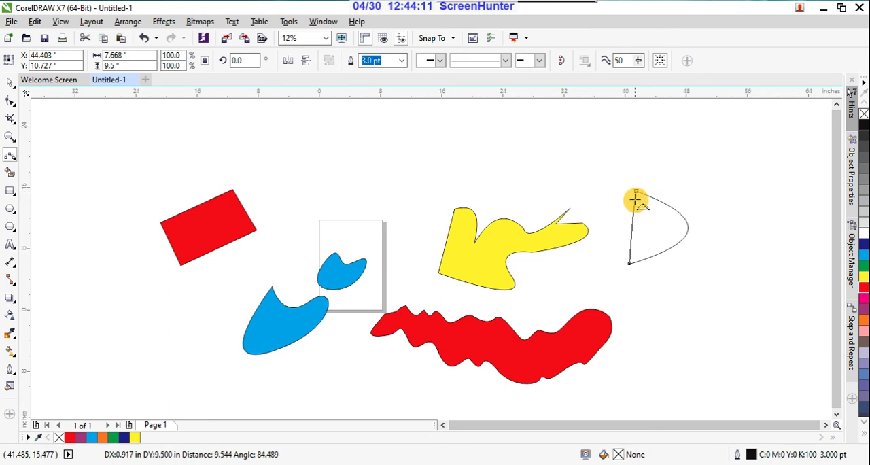
pyautogui.moveTo(636, 196); pyautogui.dragTo(656, 228)
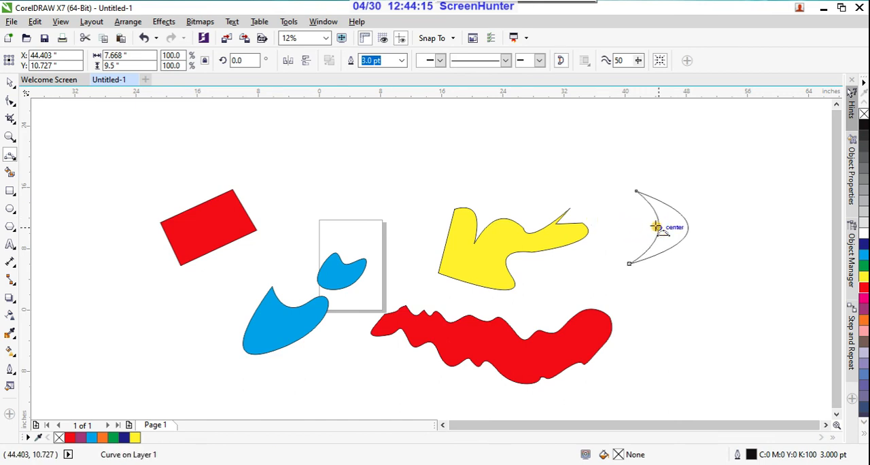
# Draw a 3-Point Curve above the page, bulging to the lower right, about 9.2 in wide and 11.3 in high.
pyautogui.click(384, 116)
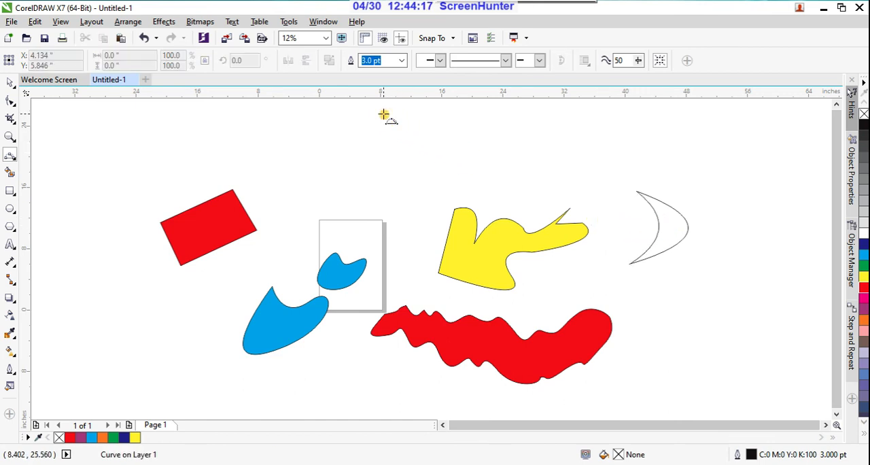
pyautogui.moveTo(365, 121); pyautogui.dragTo(299, 207)
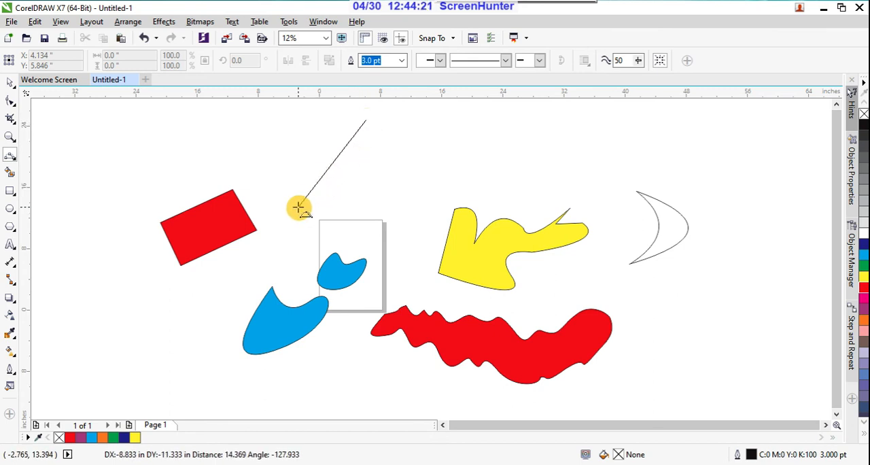
pyautogui.moveTo(300, 208); pyautogui.dragTo(300, 207)
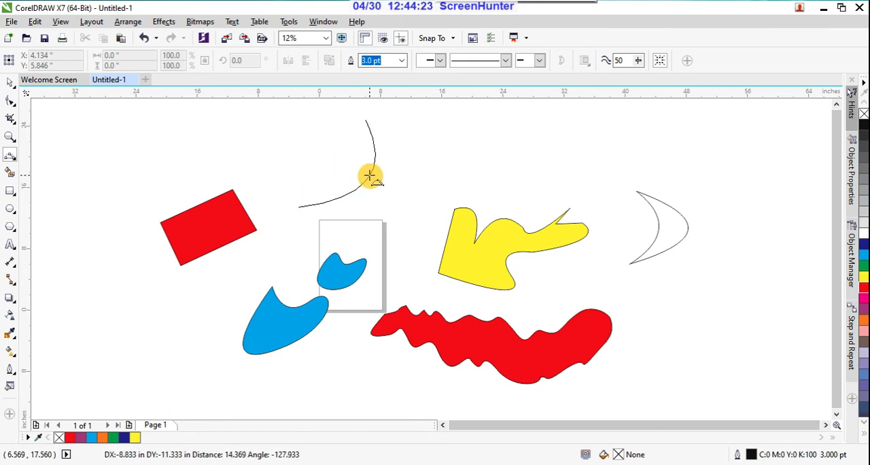
pyautogui.click(359, 179)
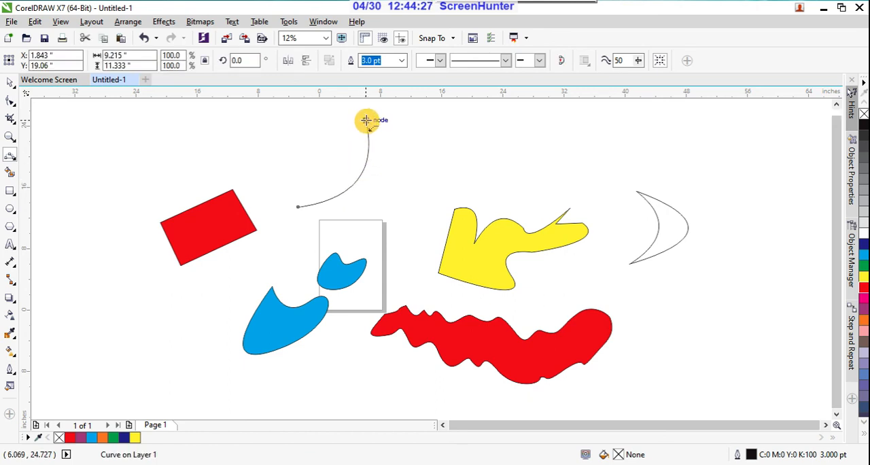
# Close the shape with an opposite 3-point curve between the same end nodes, about 11.7 x 12 in overall, and fill it magenta.
pyautogui.moveTo(366, 120); pyautogui.dragTo(298, 206)
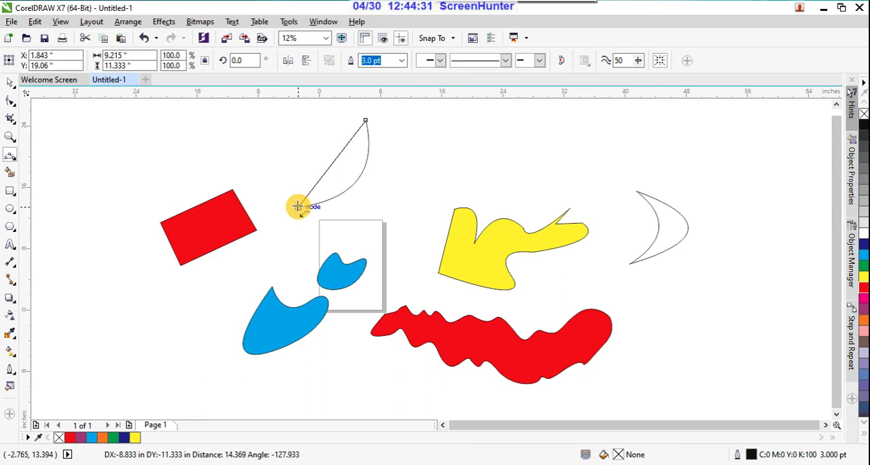
pyautogui.click(286, 129)
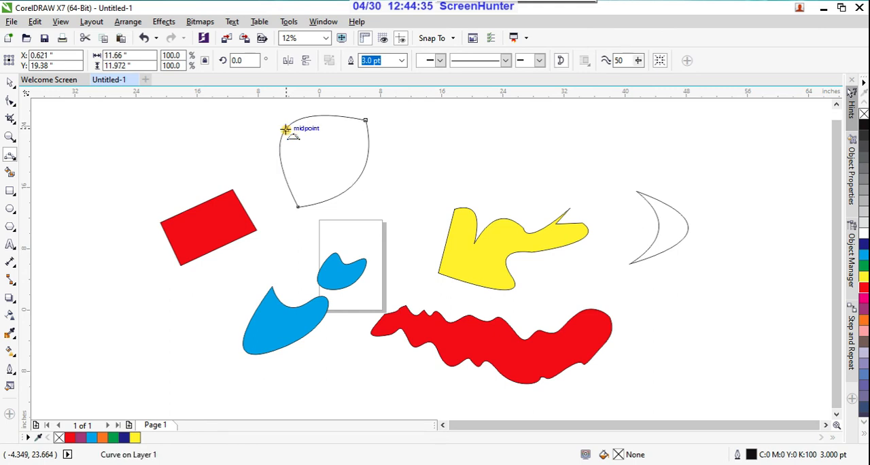
pyautogui.click(863, 302)
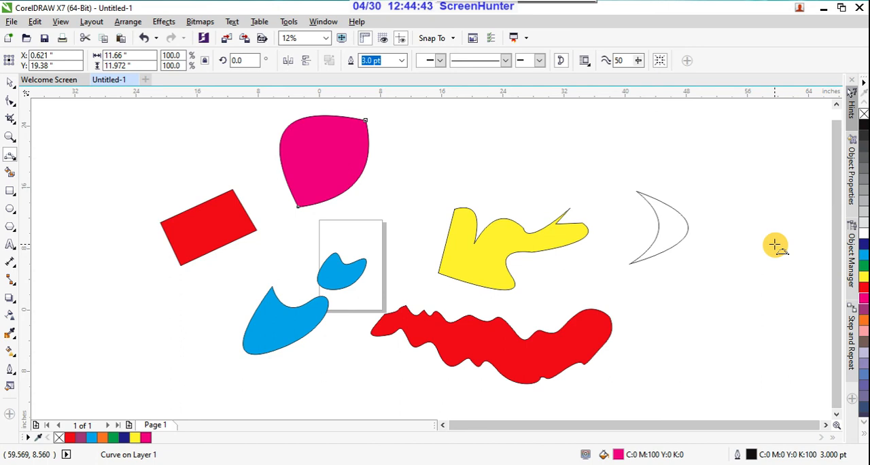
# Sketch a circle above the yellow shape and a flat ellipse to the circle's right with the Smart Drawing tool.
pyautogui.click(12, 158)
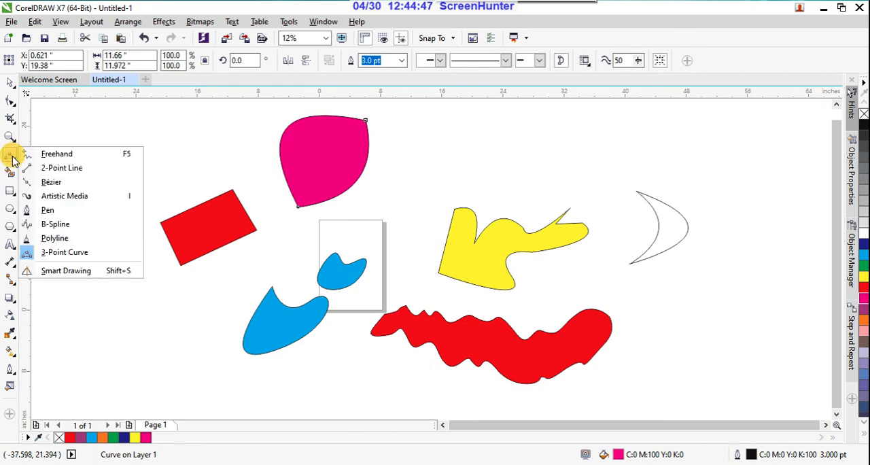
pyautogui.click(12, 157)
pyautogui.click(15, 158)
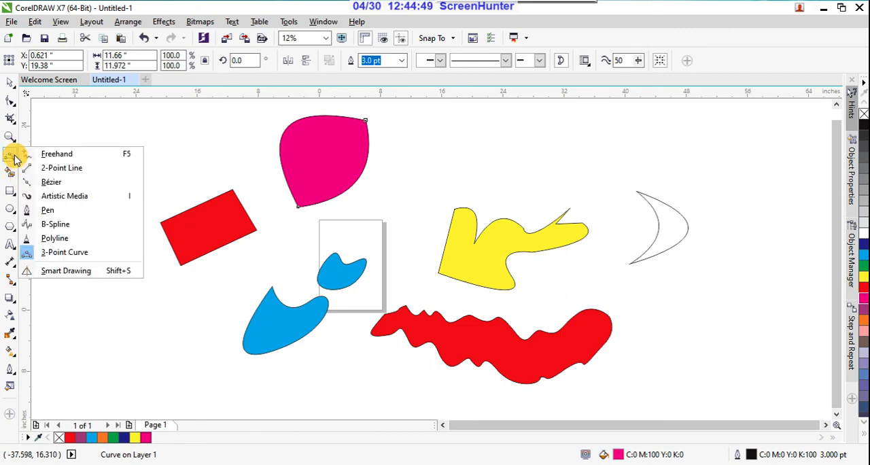
pyautogui.click(66, 270)
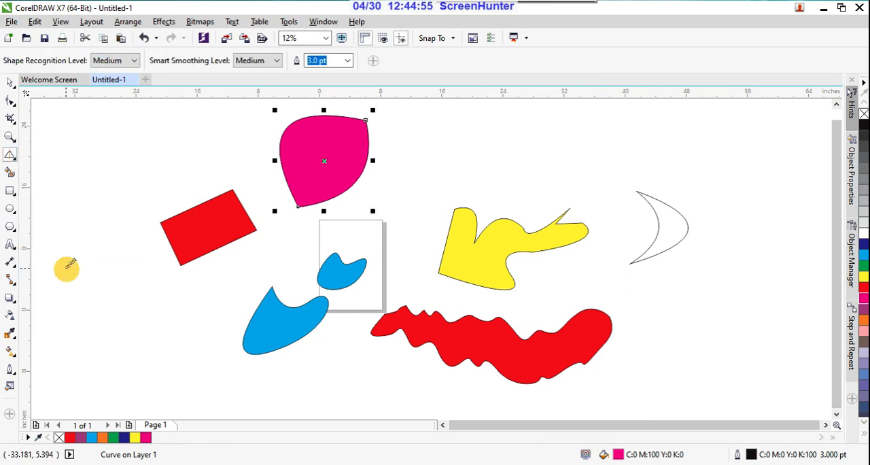
pyautogui.click(12, 157)
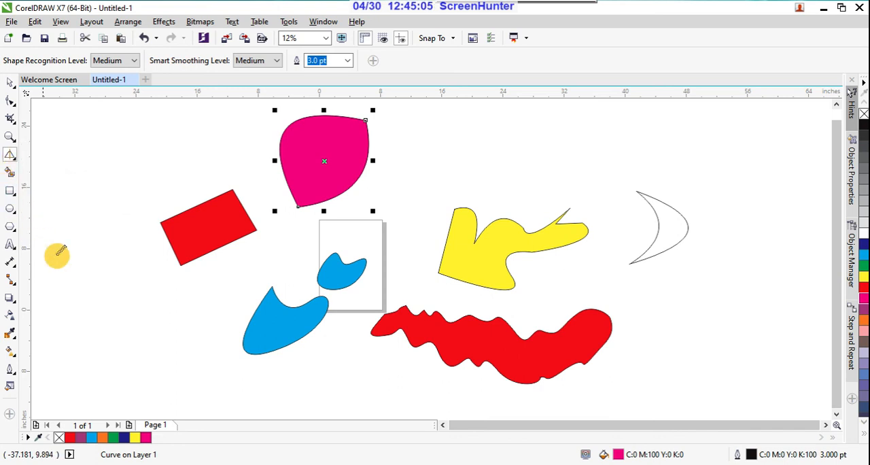
pyautogui.scroll(-2, 384, 224)
pyautogui.scroll(4, 461, 215)
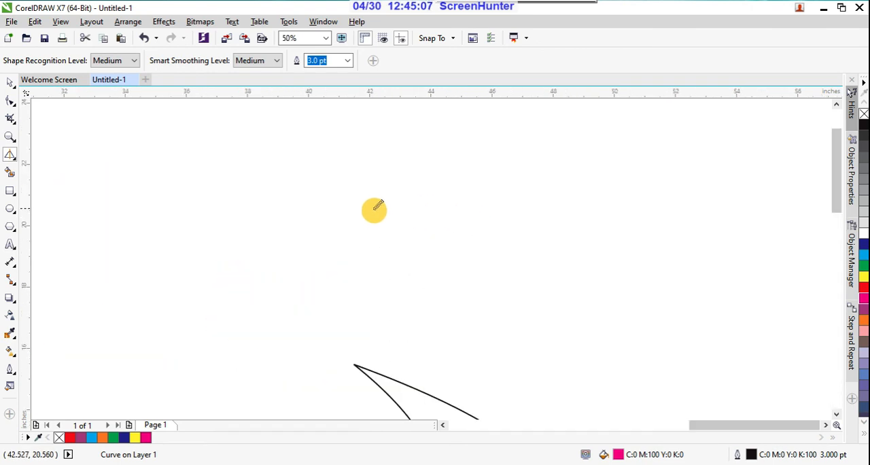
pyautogui.scroll(-2, 502, 216)
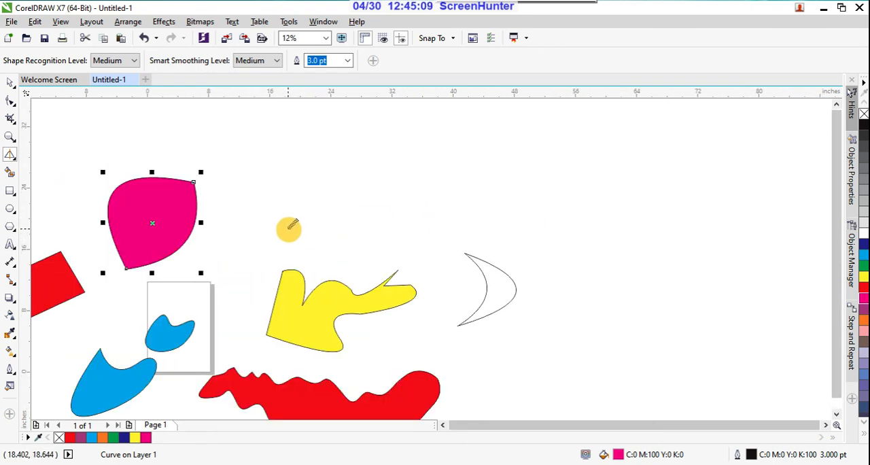
pyautogui.click(13, 155)
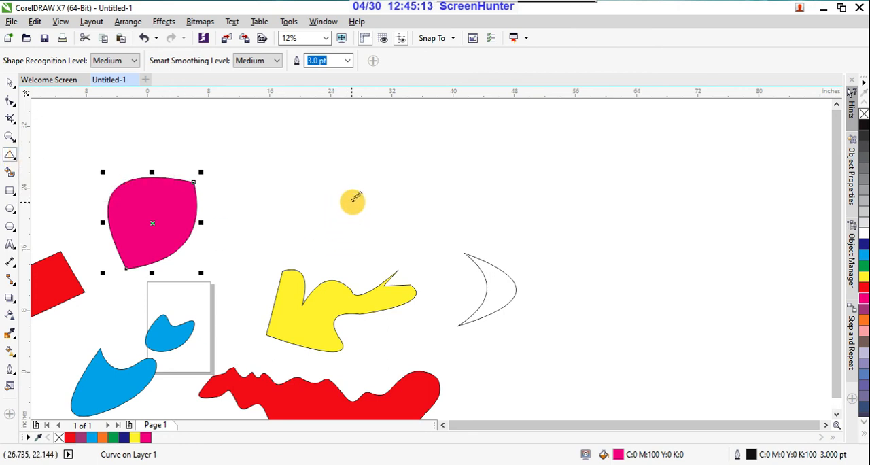
pyautogui.press('Escape')
pyautogui.moveTo(351, 199)
pyautogui.mouseDown()
pyautogui.moveTo(330, 218)
pyautogui.moveTo(351, 238)
pyautogui.moveTo(374, 225)
pyautogui.moveTo(367, 203)
pyautogui.moveTo(347, 200)
pyautogui.mouseUp()
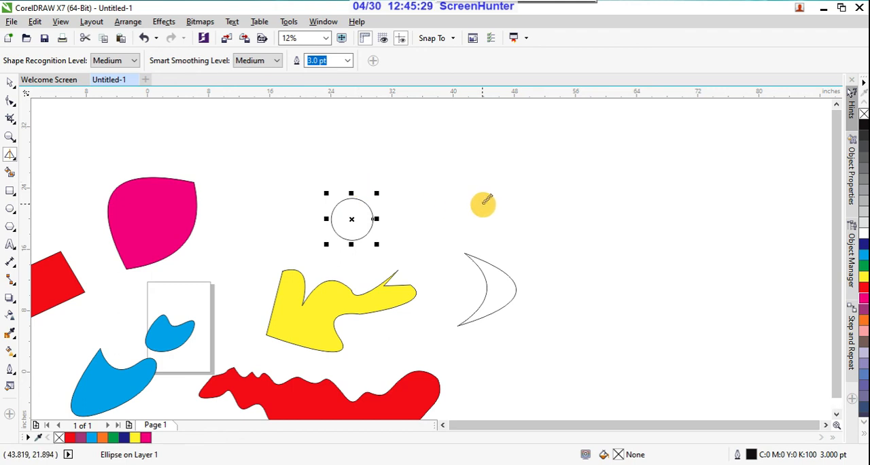
pyautogui.moveTo(483, 201)
pyautogui.mouseDown()
pyautogui.moveTo(461, 199)
pyautogui.moveTo(421, 215)
pyautogui.moveTo(479, 219)
pyautogui.moveTo(485, 204)
pyautogui.mouseUp()
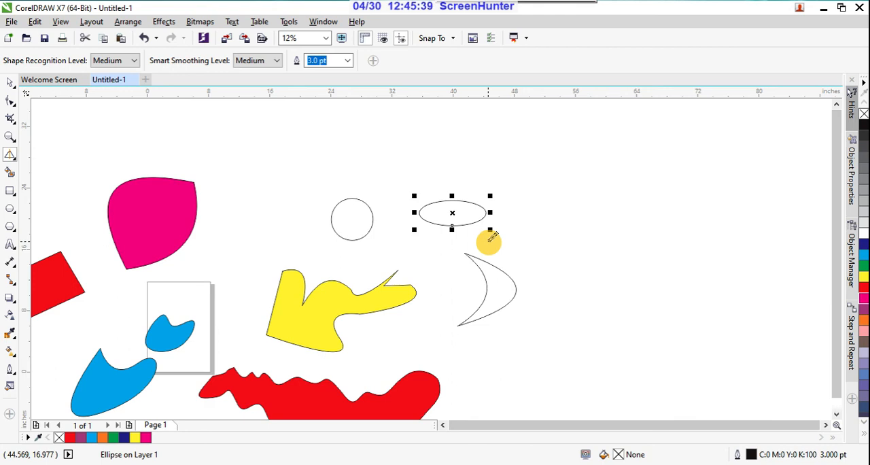
# Set shape recognition to Highest and sketch a closed irregular outline right of the crescent and a wide ellipse above the crescent.
pyautogui.click(132, 61)
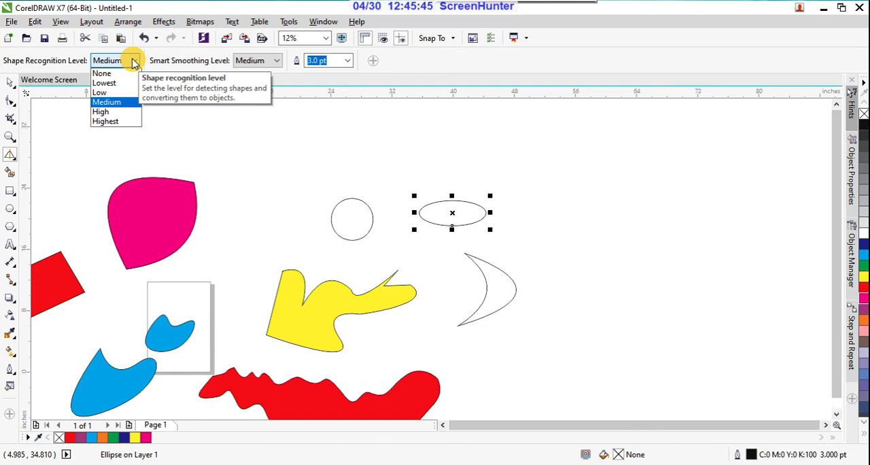
pyautogui.click(117, 122)
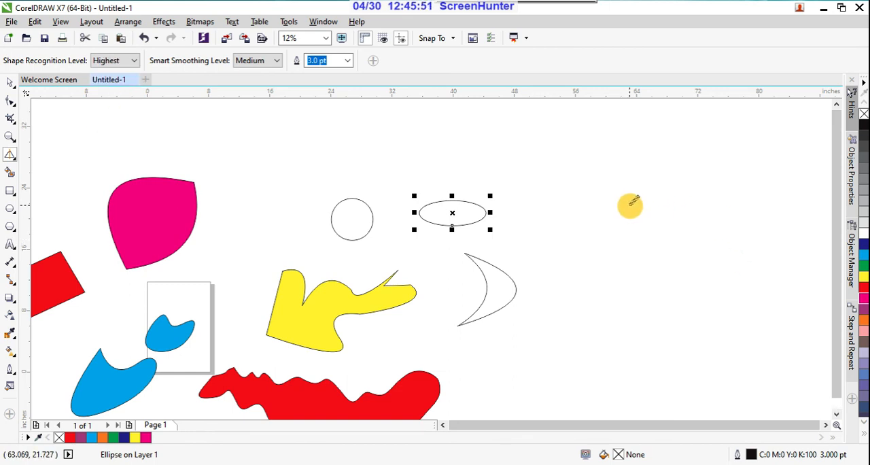
pyautogui.click(628, 205)
pyautogui.moveTo(628, 206)
pyautogui.mouseDown()
pyautogui.moveTo(628, 261)
pyautogui.moveTo(722, 258)
pyautogui.moveTo(723, 219)
pyautogui.moveTo(706, 206)
pyautogui.moveTo(673, 215)
pyautogui.moveTo(629, 206)
pyautogui.mouseUp()
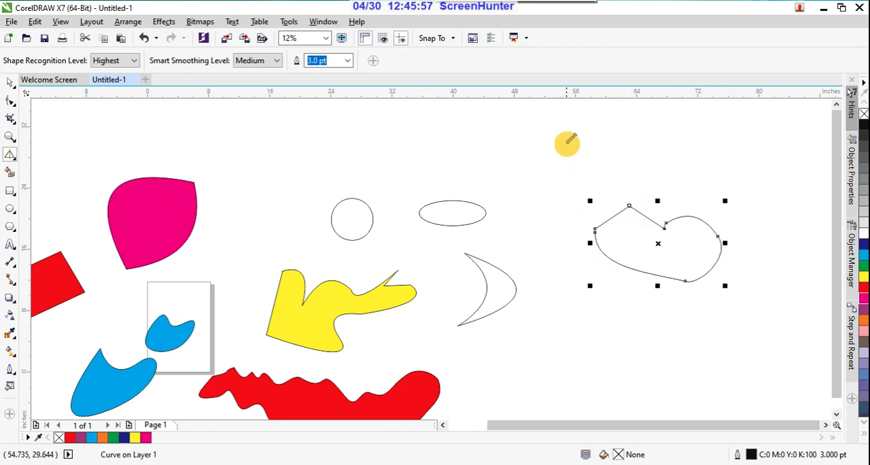
pyautogui.moveTo(566, 143)
pyautogui.mouseDown()
pyautogui.moveTo(502, 170)
pyautogui.moveTo(583, 165)
pyautogui.moveTo(568, 140)
pyautogui.mouseUp()
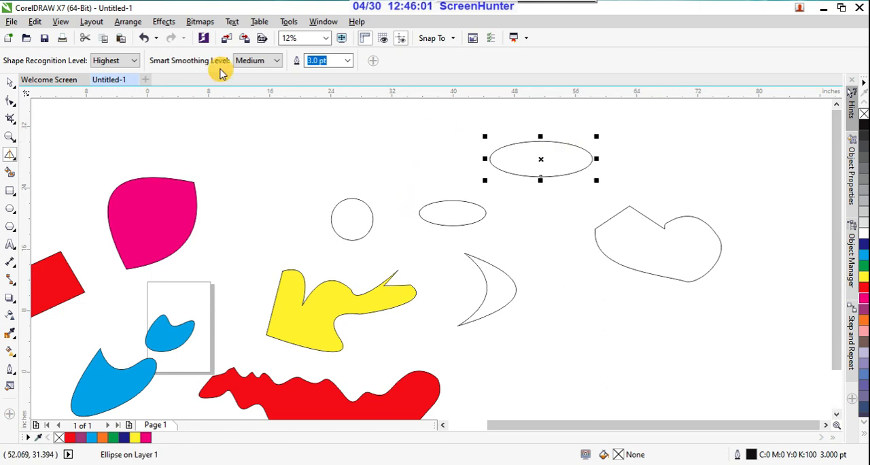
# Sketch a short line with an elongated wavy closed outline above the circle, and a wide rounded outline below the crescent.
pyautogui.moveTo(290, 127)
pyautogui.mouseDown()
pyautogui.moveTo(254, 118)
pyautogui.moveTo(236, 140)
pyautogui.mouseUp()
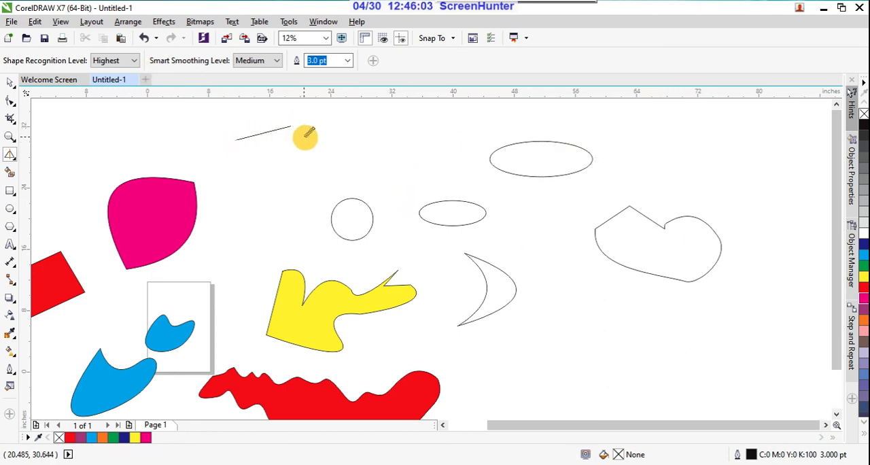
pyautogui.moveTo(354, 132)
pyautogui.mouseDown()
pyautogui.moveTo(328, 132)
pyautogui.moveTo(271, 159)
pyautogui.moveTo(360, 162)
pyautogui.moveTo(406, 144)
pyautogui.moveTo(405, 133)
pyautogui.moveTo(351, 132)
pyautogui.mouseUp()
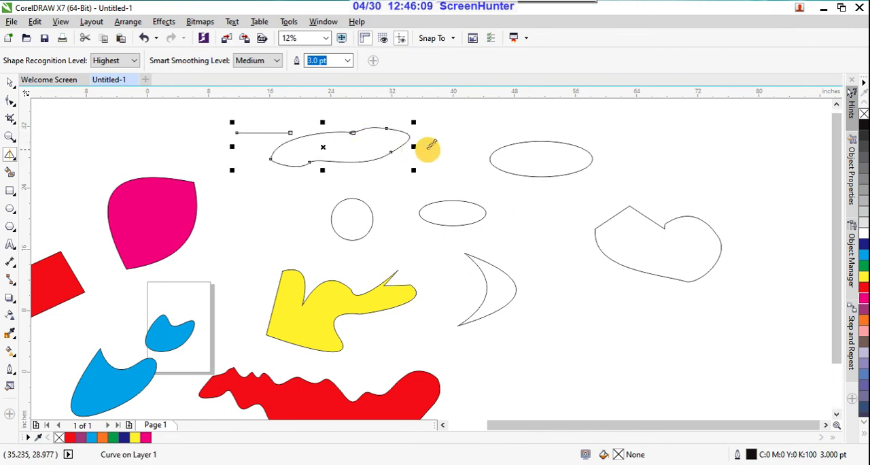
pyautogui.moveTo(611, 330)
pyautogui.mouseDown()
pyautogui.moveTo(576, 329)
pyautogui.moveTo(527, 361)
pyautogui.moveTo(617, 379)
pyautogui.moveTo(658, 339)
pyautogui.moveTo(605, 328)
pyautogui.mouseUp()
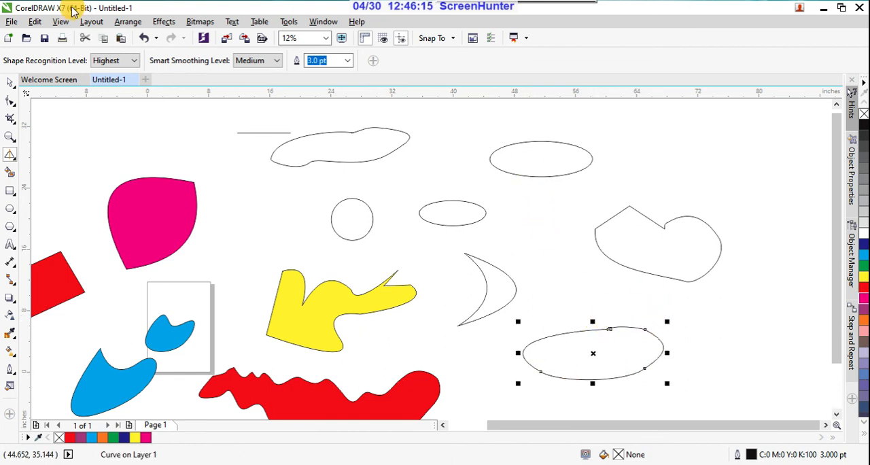
# Set shape recognition to Lowest and sketch a wide closed outline to the right of the large ellipse.
pyautogui.click(134, 61)
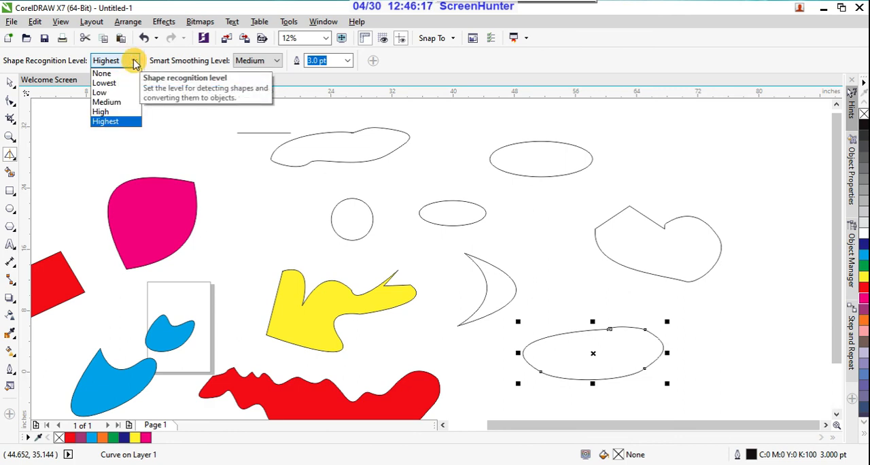
pyautogui.click(117, 83)
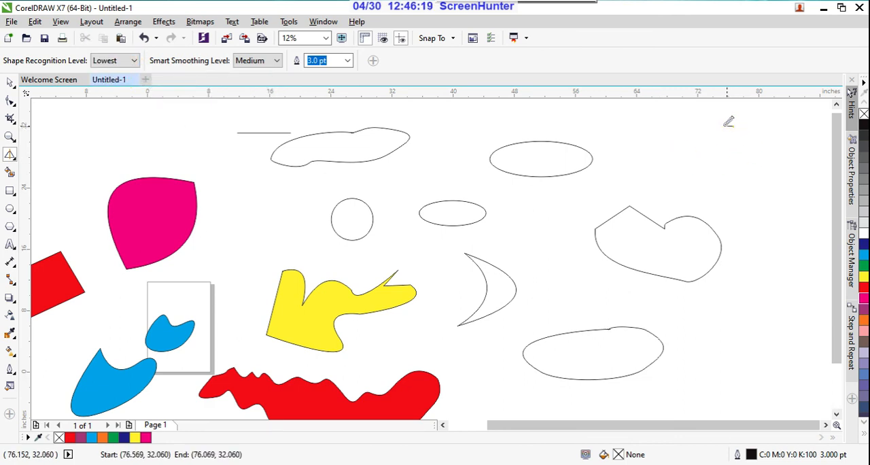
pyautogui.moveTo(733, 125)
pyautogui.mouseDown()
pyautogui.moveTo(645, 139)
pyautogui.moveTo(700, 173)
pyautogui.moveTo(751, 173)
pyautogui.moveTo(752, 144)
pyautogui.moveTo(731, 126)
pyautogui.mouseUp()
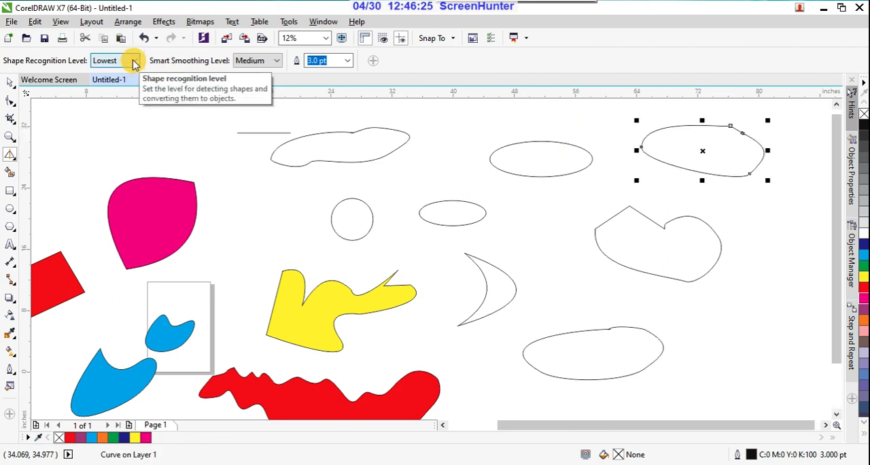
# Set shape recognition to Medium and smart smoothing to Highest, and sketch two small closed outlines, beside and below the peaked irregular shape.
pyautogui.click(135, 63)
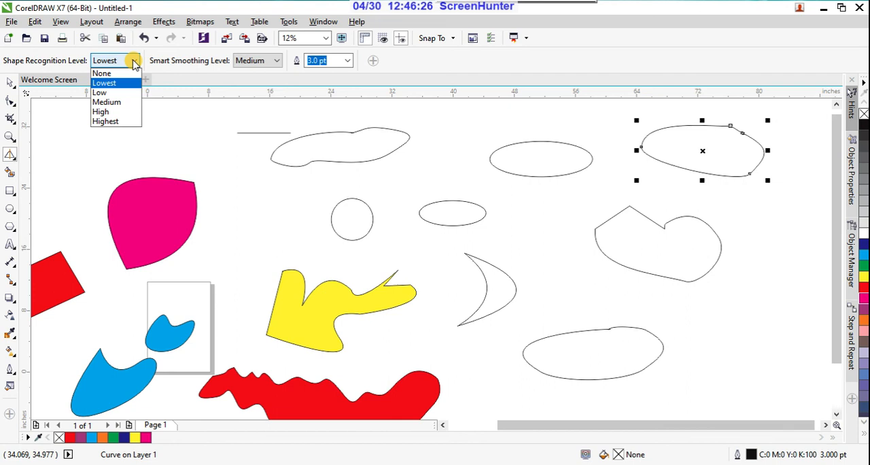
pyautogui.click(125, 101)
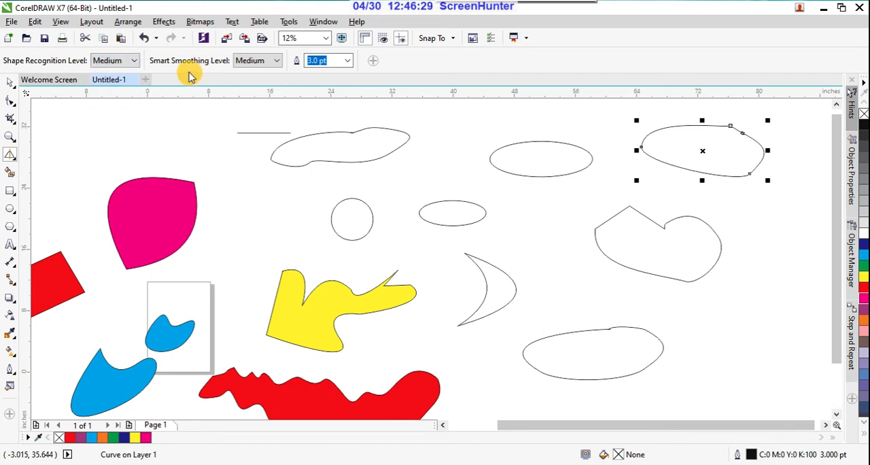
pyautogui.click(276, 61)
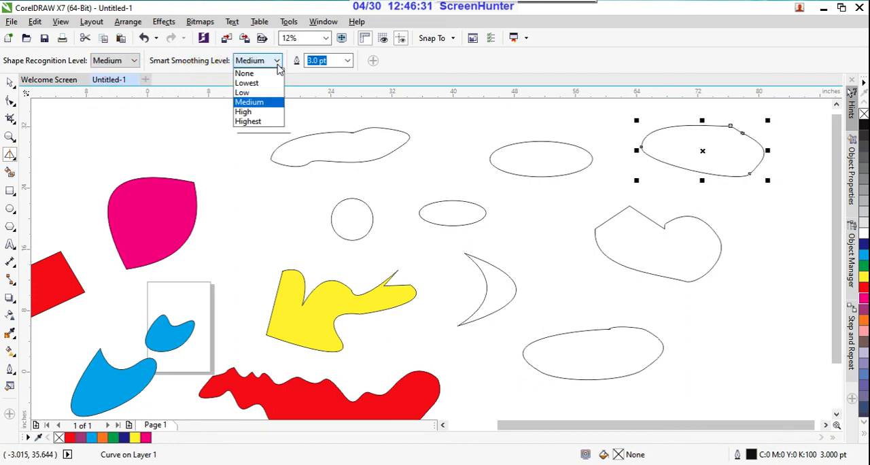
pyautogui.click(253, 123)
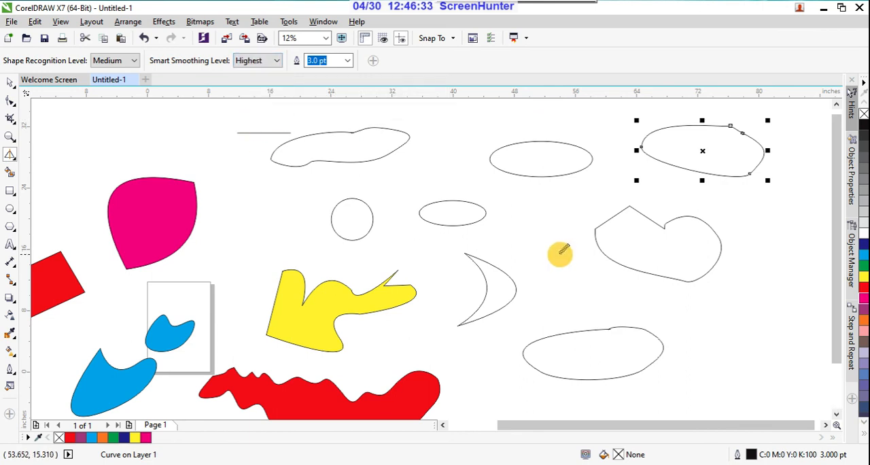
pyautogui.moveTo(558, 215)
pyautogui.mouseDown()
pyautogui.moveTo(523, 223)
pyautogui.moveTo(571, 257)
pyautogui.moveTo(591, 235)
pyautogui.moveTo(552, 211)
pyautogui.mouseUp()
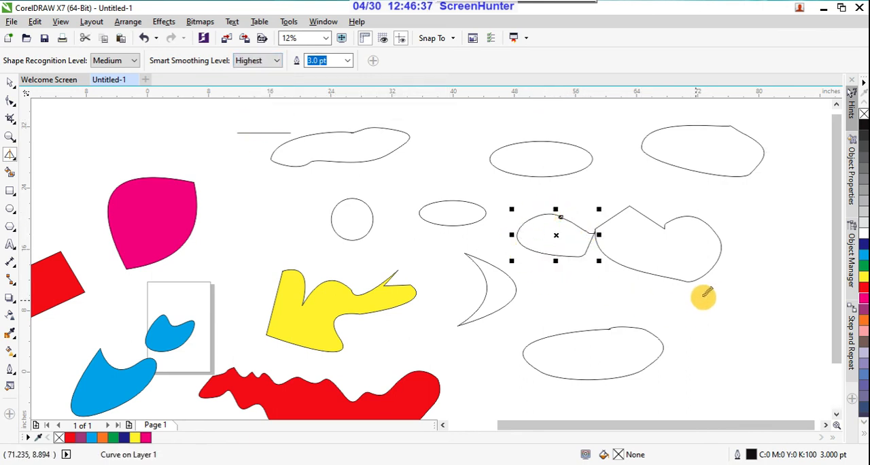
pyautogui.moveTo(706, 299)
pyautogui.mouseDown()
pyautogui.moveTo(658, 309)
pyautogui.moveTo(699, 321)
pyautogui.moveTo(712, 299)
pyautogui.mouseUp()
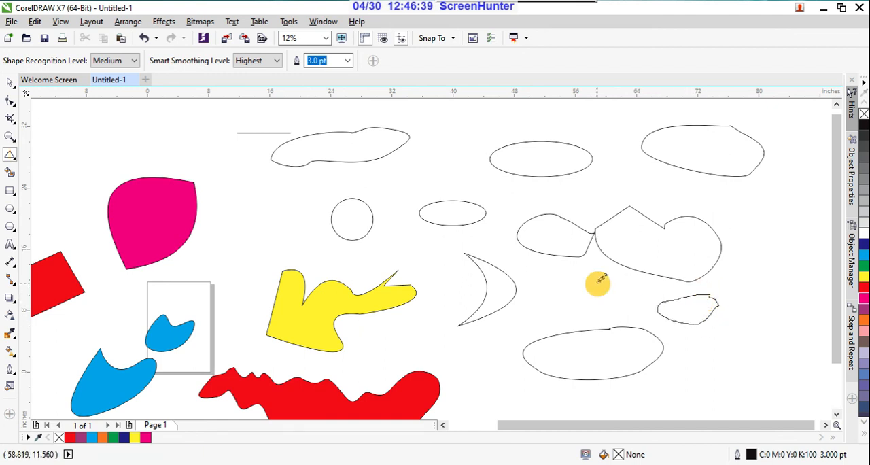
# Set smart smoothing to Lowest and sketch a closed dome-like outline between the magenta shape and the circle.
pyautogui.click(279, 61)
pyautogui.click(263, 82)
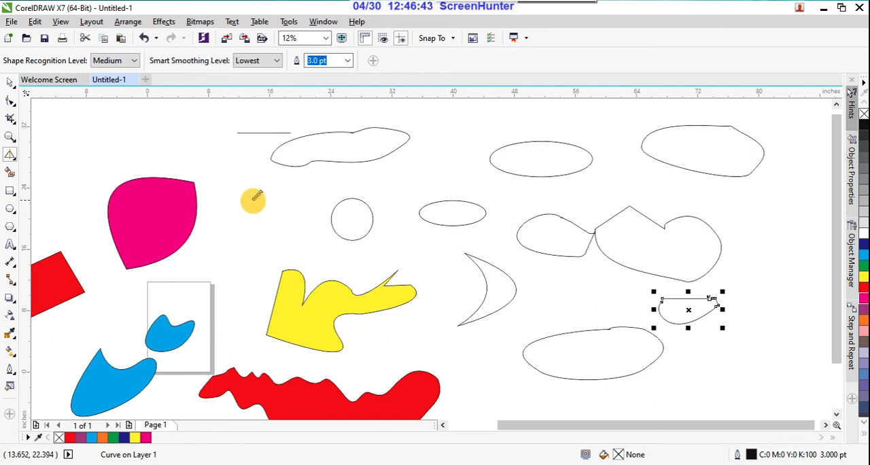
pyautogui.moveTo(254, 198)
pyautogui.mouseDown()
pyautogui.moveTo(228, 224)
pyautogui.moveTo(242, 238)
pyautogui.moveTo(327, 237)
pyautogui.moveTo(305, 210)
pyautogui.moveTo(257, 205)
pyautogui.mouseUp()
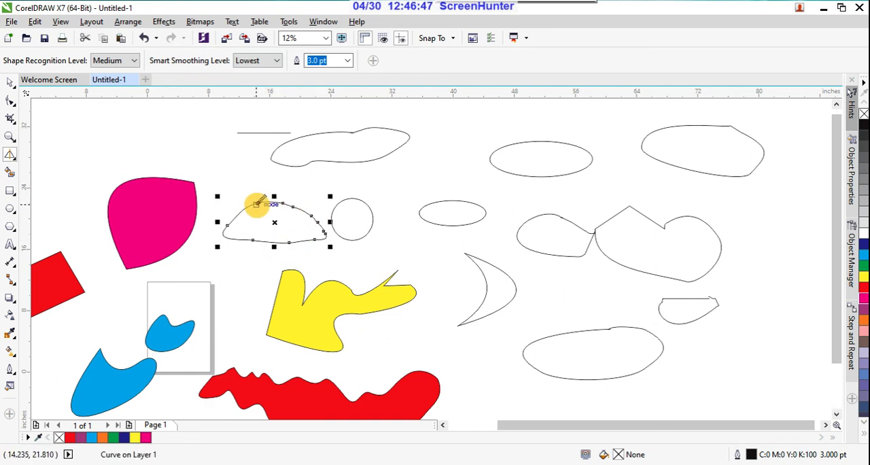
# Set smart smoothing to Medium and sketch a tiny open curve and a rounded closed outline about 8.7 × 9.7 in above the existing shapes.
pyautogui.click(274, 62)
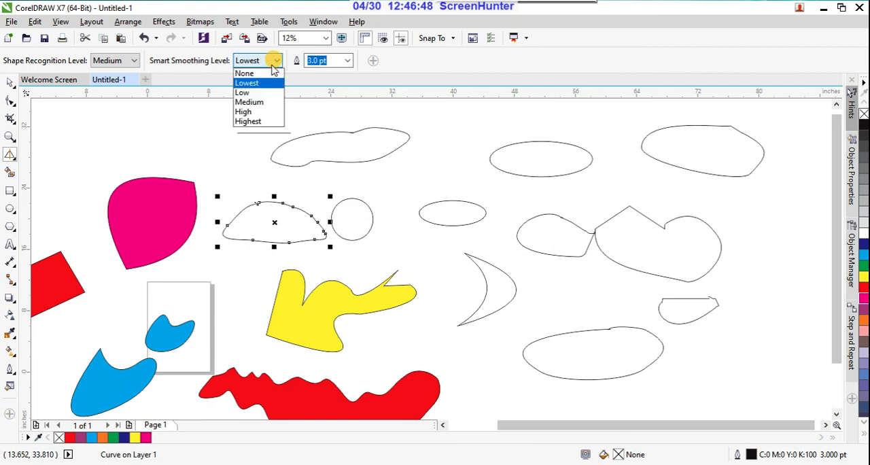
pyautogui.click(255, 102)
pyautogui.scroll(-1, 469, 246)
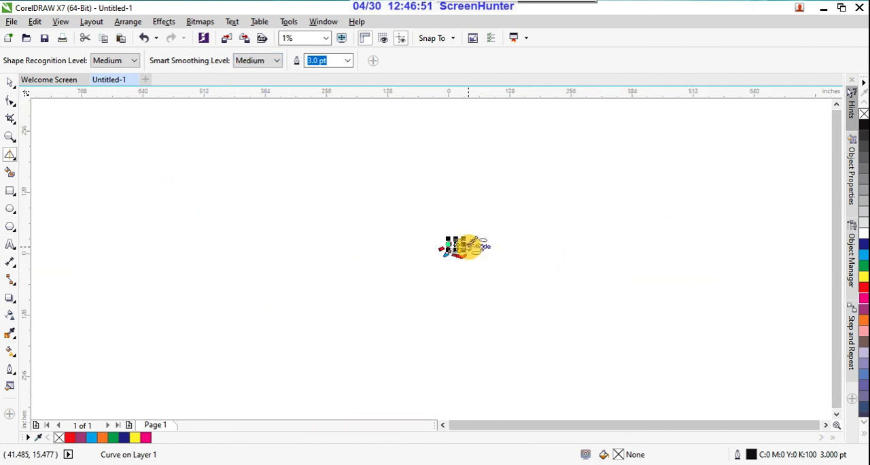
pyautogui.moveTo(487, 164)
pyautogui.mouseDown()
pyautogui.moveTo(452, 174)
pyautogui.moveTo(466, 204)
pyautogui.moveTo(477, 199)
pyautogui.moveTo(469, 166)
pyautogui.mouseUp()
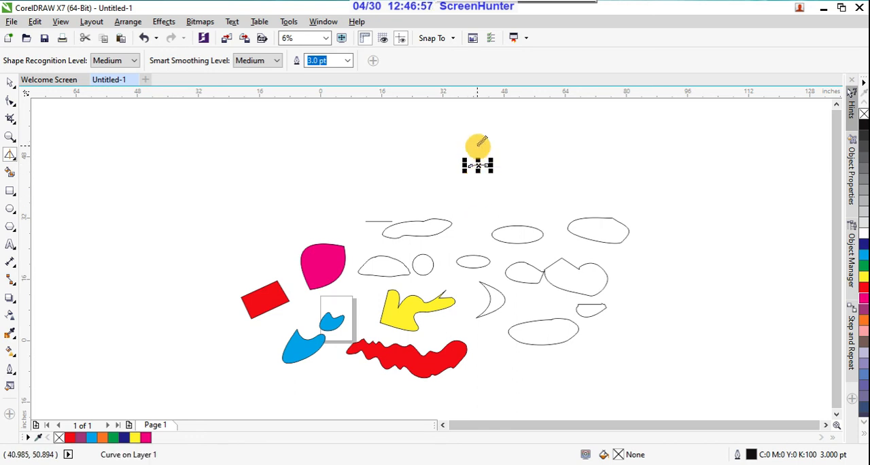
pyautogui.scroll(4, 482, 176)
pyautogui.scroll(-4, 478, 243)
pyautogui.moveTo(408, 205)
pyautogui.mouseDown()
pyautogui.moveTo(390, 236)
pyautogui.moveTo(411, 232)
pyautogui.moveTo(410, 204)
pyautogui.mouseUp()
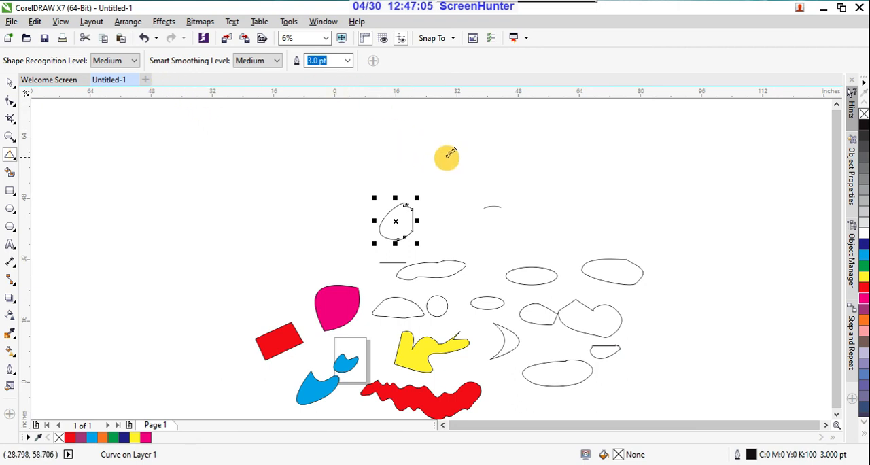
pyautogui.scroll(-2, 469, 161)
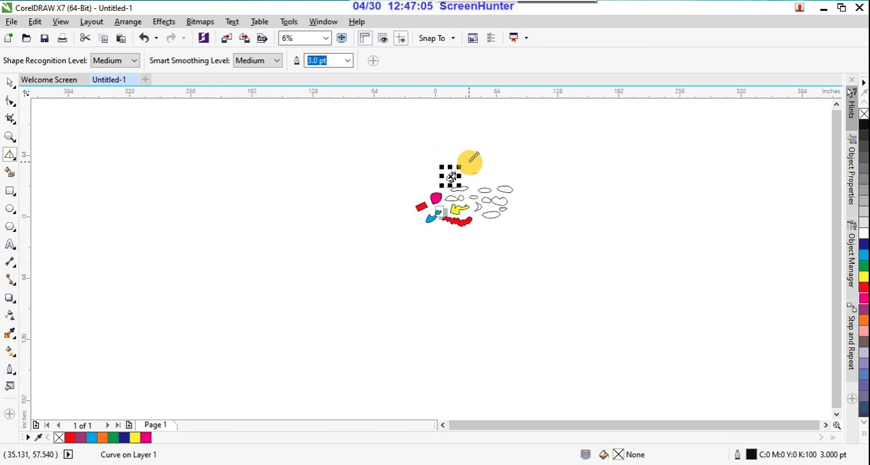
pyautogui.click(12, 158)
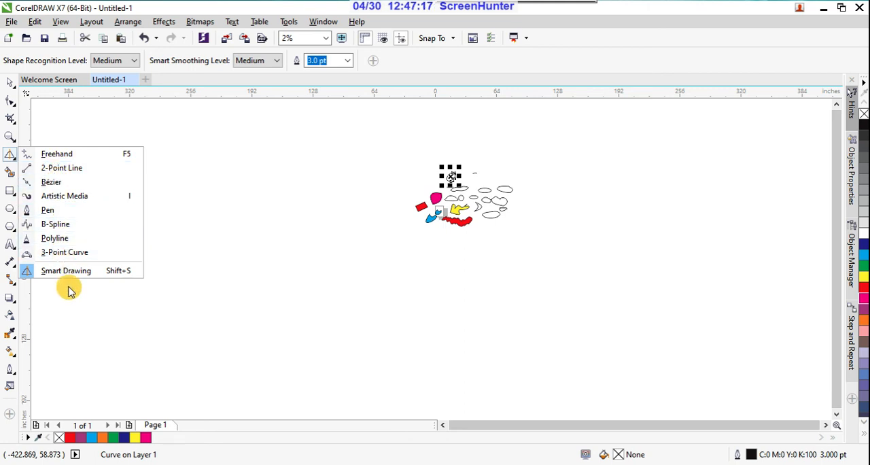
pyautogui.click(10, 158)
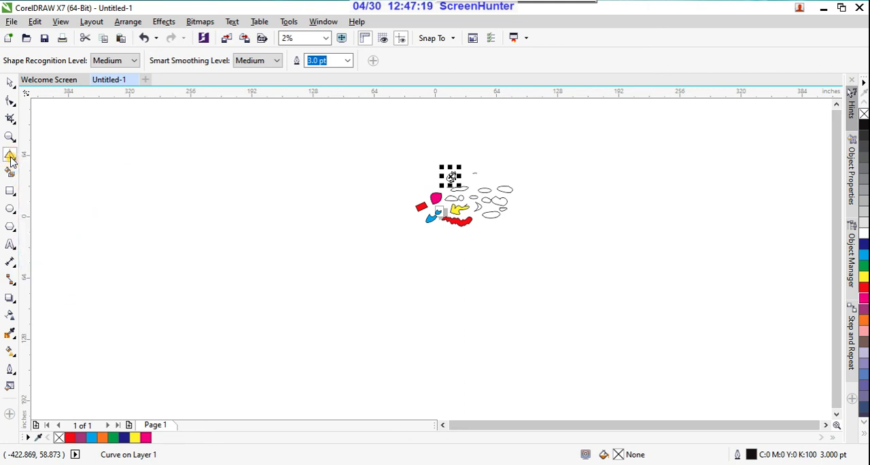
pyautogui.click(10, 159)
pyautogui.click(46, 155)
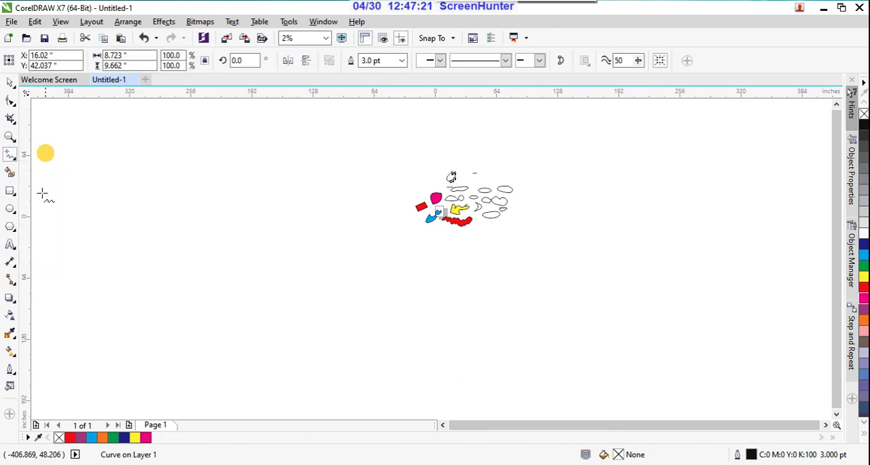
# Select all the drawn objects on and around the page and delete them.
pyautogui.click(10, 83)
pyautogui.moveTo(402, 149); pyautogui.dragTo(586, 281)
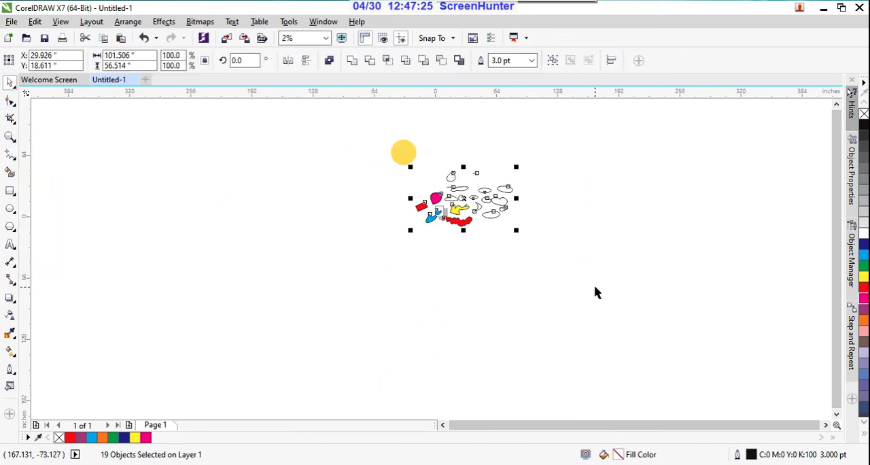
pyautogui.press('Delete')
# Draw a rectangle about 3.6 × 2.8 in on the upper part of the page and fill it with cyan.
pyautogui.scroll(3, 393, 196)
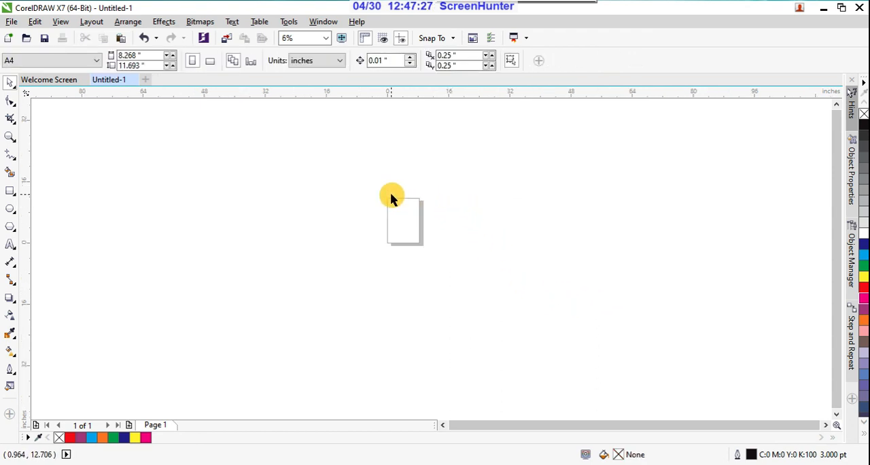
pyautogui.scroll(3, 385, 222)
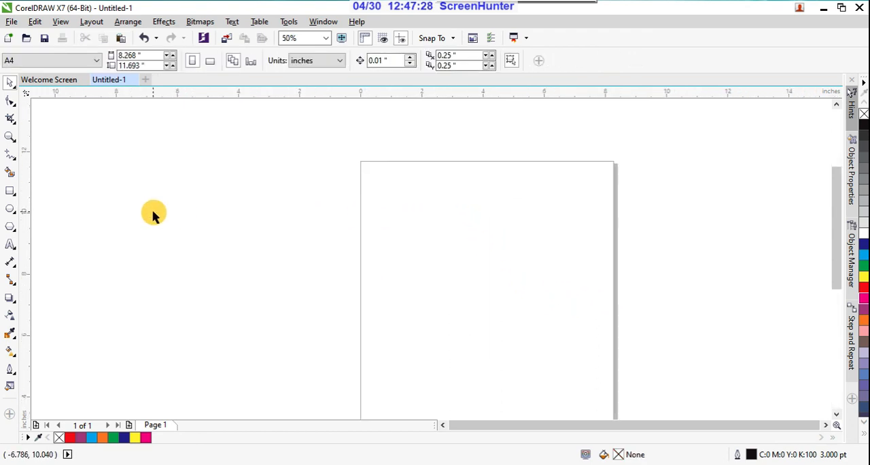
pyautogui.click(10, 192)
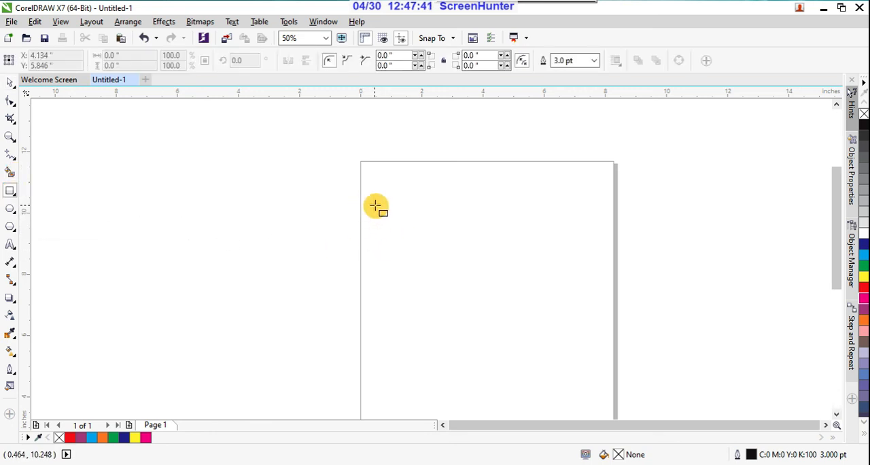
pyautogui.moveTo(375, 204); pyautogui.dragTo(486, 292)
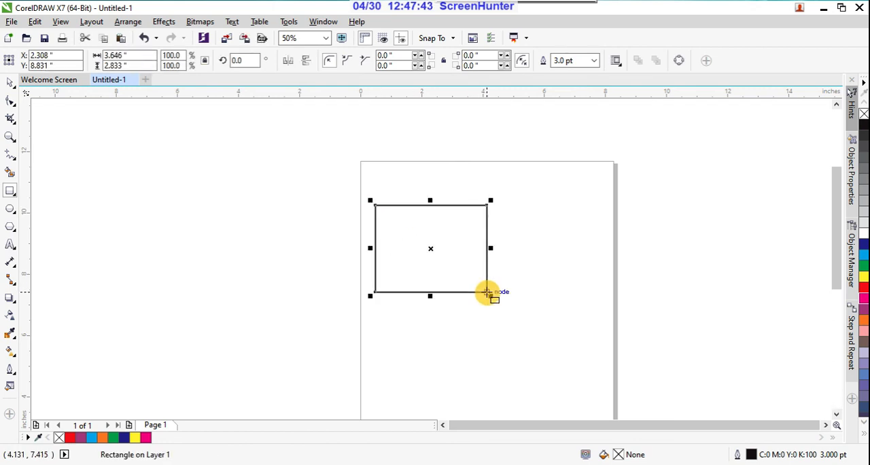
pyautogui.click(865, 256)
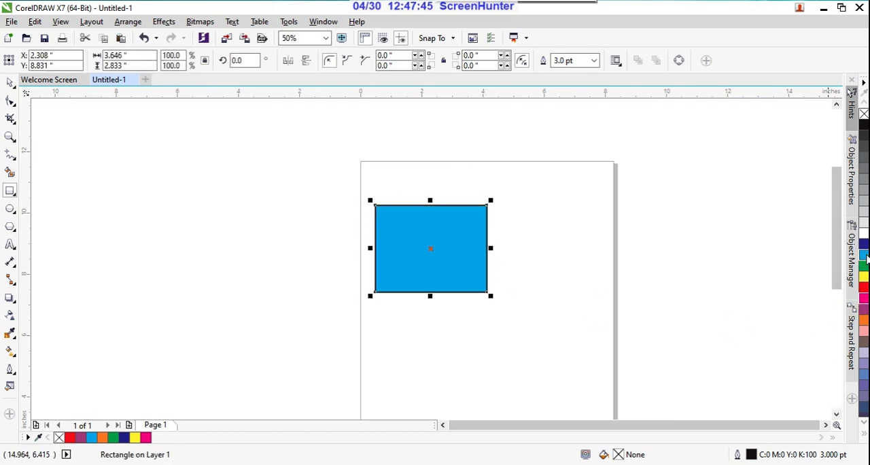
# Draw a closed curved shape about 8.6 × 4.9 in beside the page with the Pen tool and fill it with red.
pyautogui.click(15, 160)
pyautogui.click(14, 158)
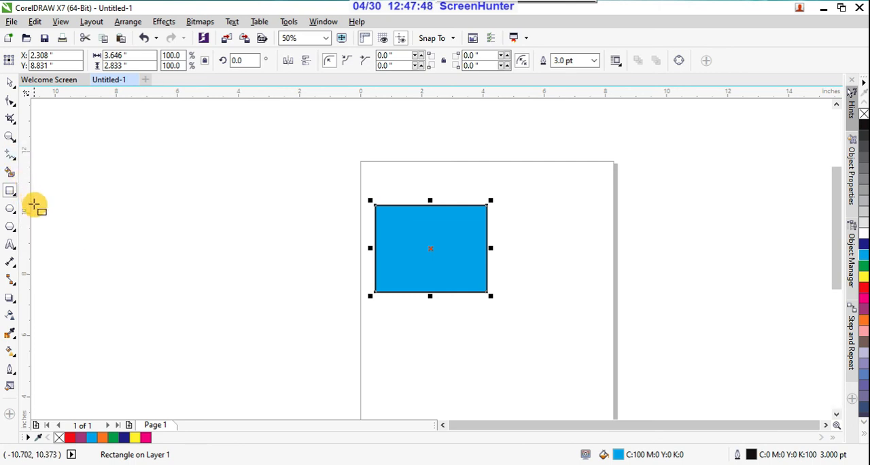
pyautogui.click(18, 161)
pyautogui.click(42, 209)
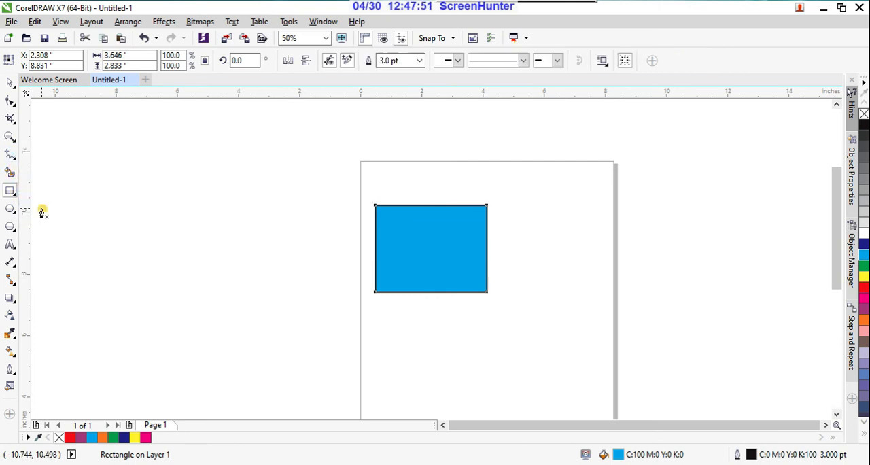
pyautogui.moveTo(249, 218); pyautogui.dragTo(181, 238)
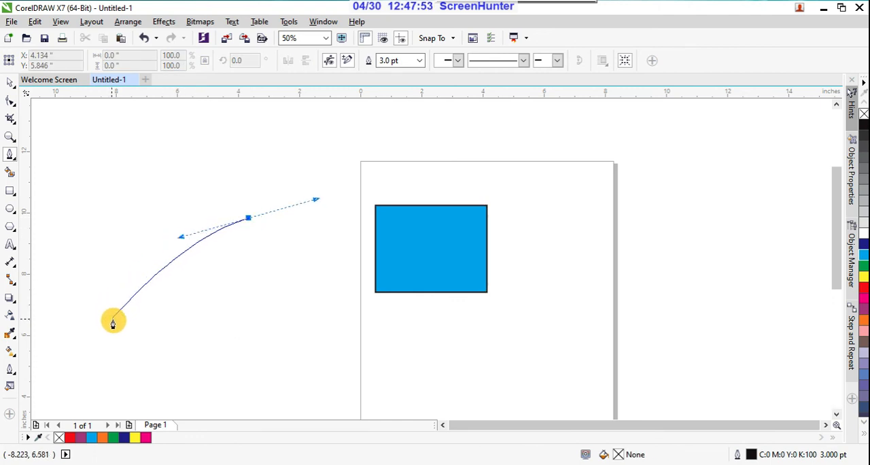
pyautogui.moveTo(117, 321); pyautogui.dragTo(218, 389)
pyautogui.moveTo(344, 322); pyautogui.dragTo(315, 263)
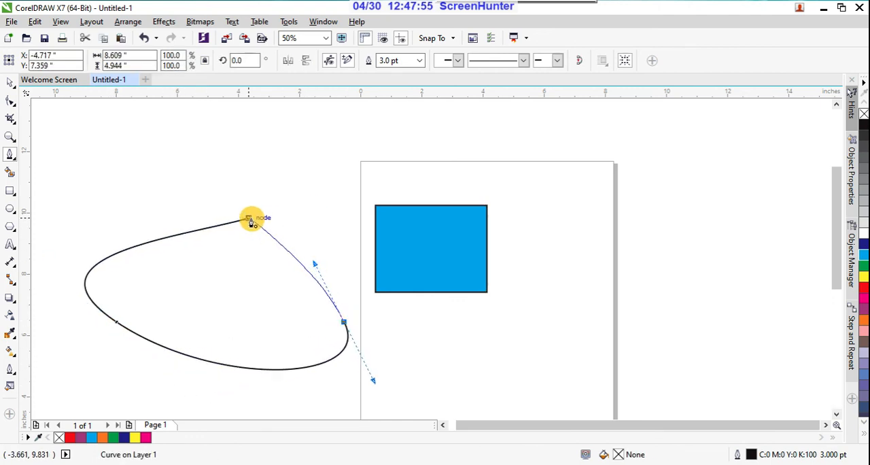
pyautogui.click(250, 219)
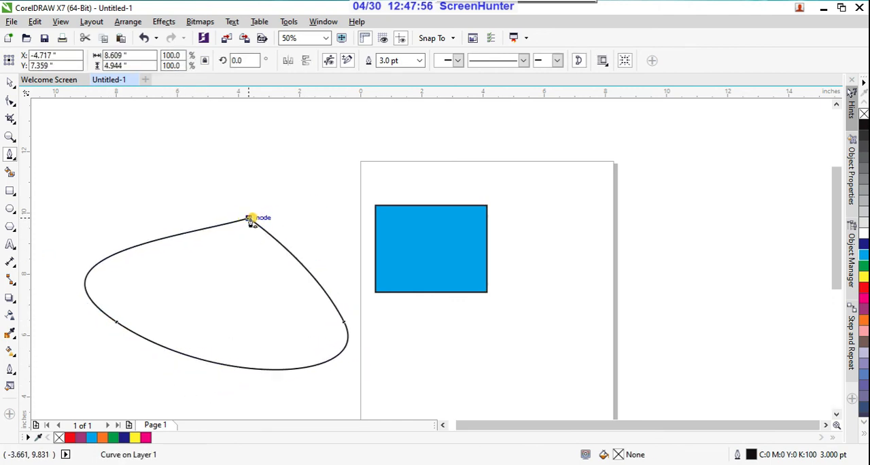
pyautogui.click(863, 286)
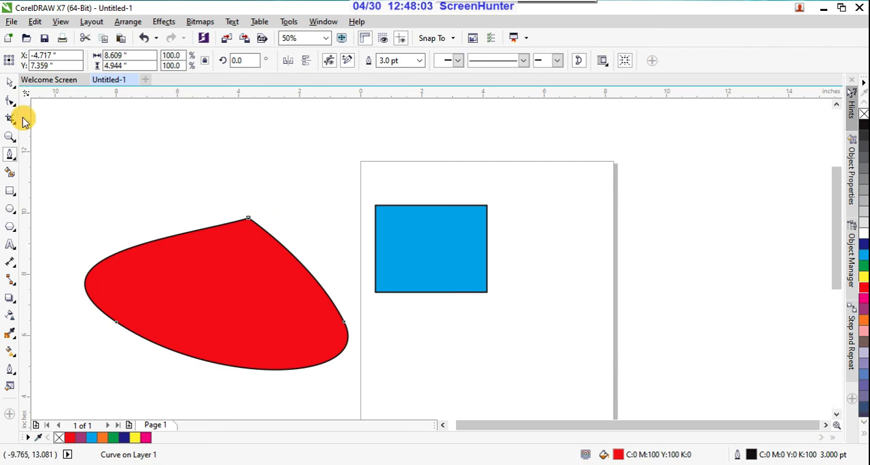
# Draw a tall magenta rectangle about 1.5 × 4.8 in and a wide yellow one about 5.4 × 1.1 in across the cyan rectangle.
pyautogui.click(9, 193)
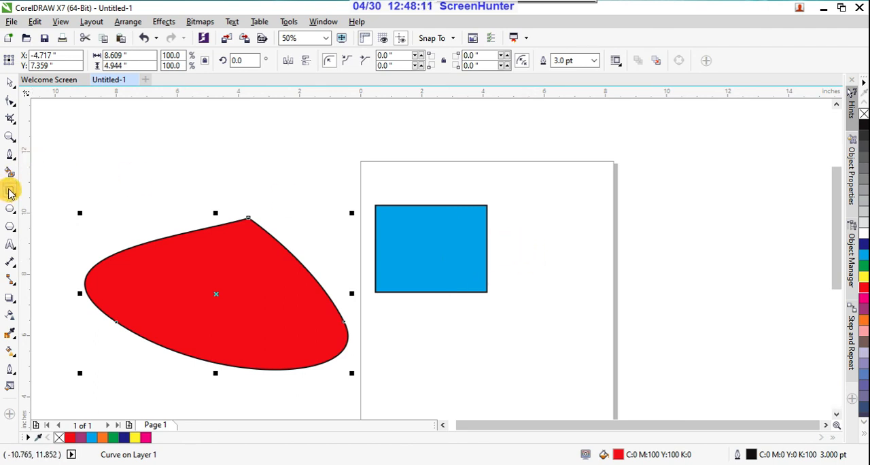
pyautogui.moveTo(405, 190)
pyautogui.mouseDown()
pyautogui.moveTo(452, 295)
pyautogui.moveTo(451, 336)
pyautogui.mouseUp()
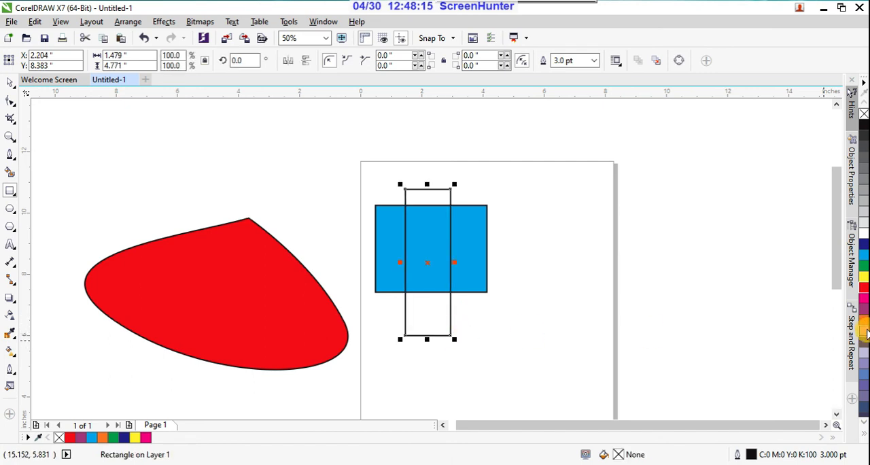
pyautogui.click(862, 302)
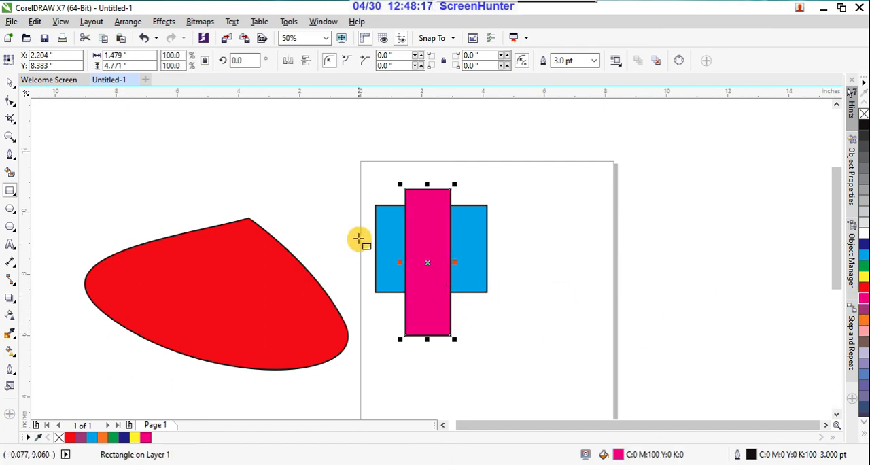
pyautogui.moveTo(348, 230); pyautogui.dragTo(513, 262)
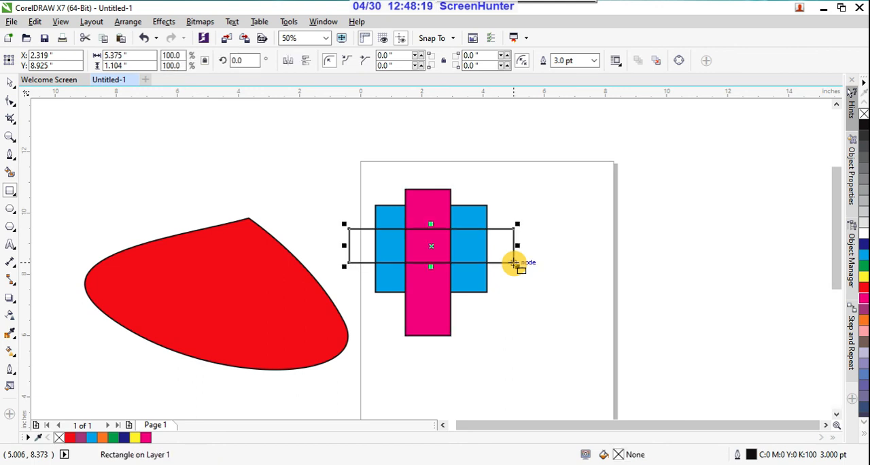
pyautogui.click(863, 276)
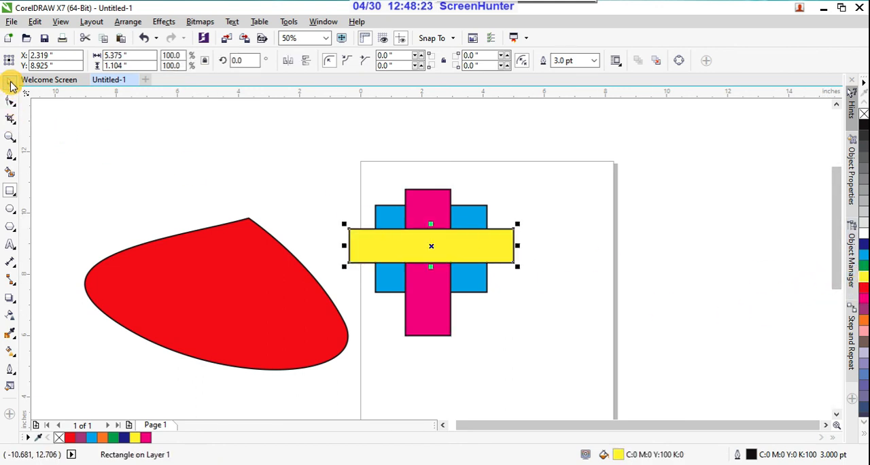
pyautogui.click(409, 406)
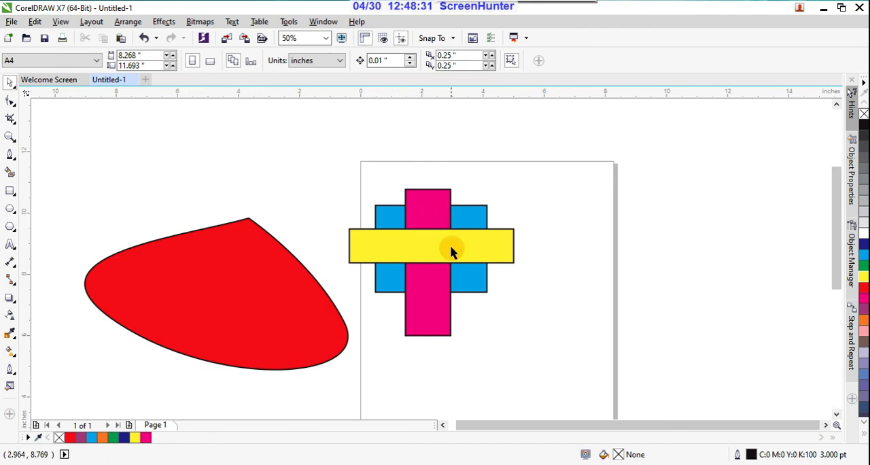
# Draw three unfilled overlapping rectangles low on the page: one about 4.1 × 4.2 in, a wide one, and a tall one about 1.4 × 6.4 in.
pyautogui.scroll(-2, 413, 256)
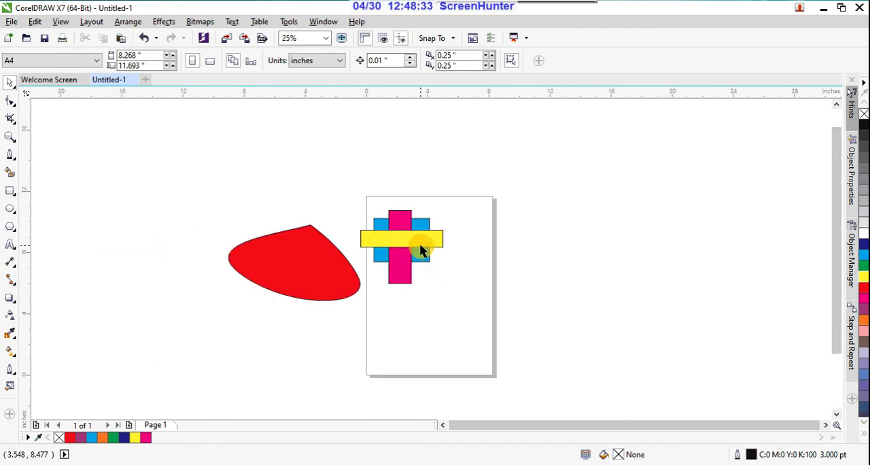
pyautogui.click(10, 193)
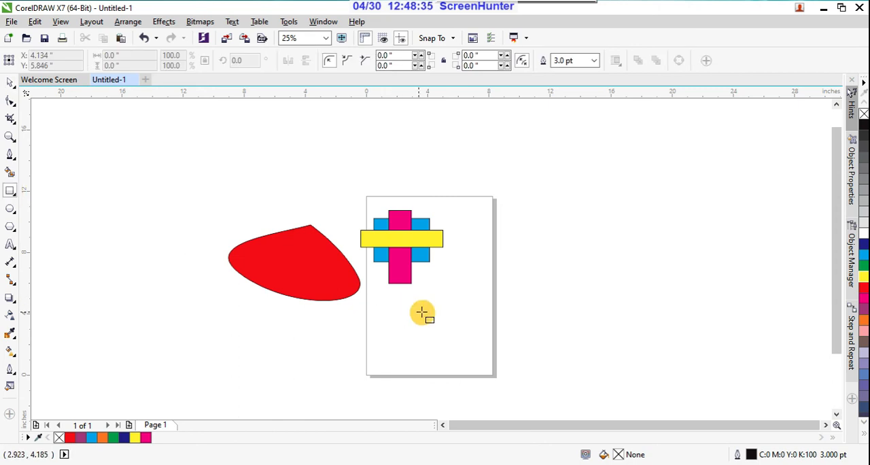
pyautogui.moveTo(421, 299); pyautogui.dragTo(484, 364)
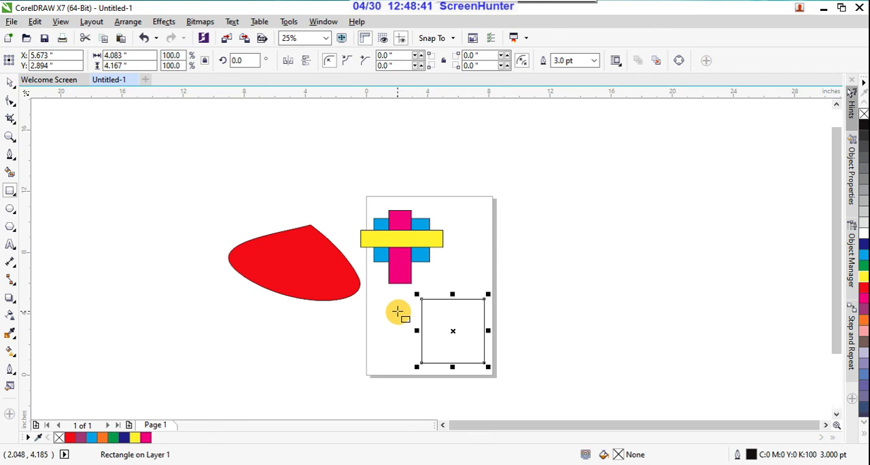
pyautogui.moveTo(400, 317); pyautogui.dragTo(511, 343)
pyautogui.moveTo(442, 284); pyautogui.dragTo(465, 385)
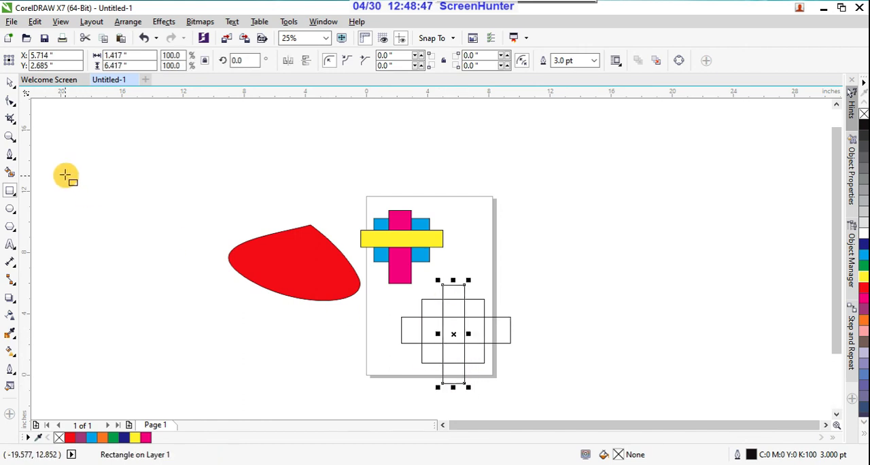
pyautogui.click(9, 82)
pyautogui.click(136, 265)
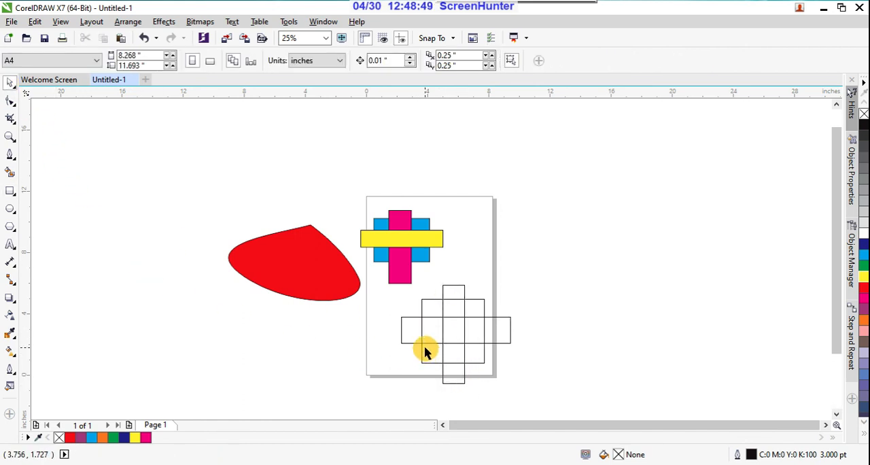
# Select each of the three unfilled rectangles in turn and examine the areas where they overlap.
pyautogui.scroll(1, 454, 349)
pyautogui.click(469, 225)
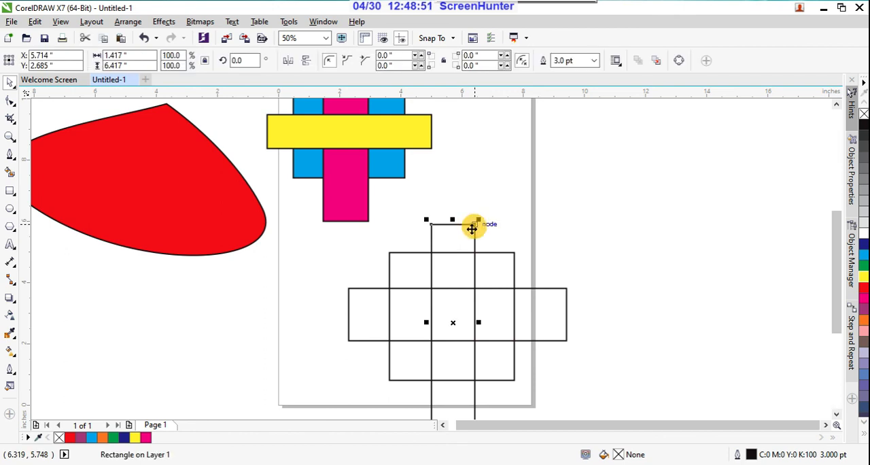
pyautogui.click(508, 253)
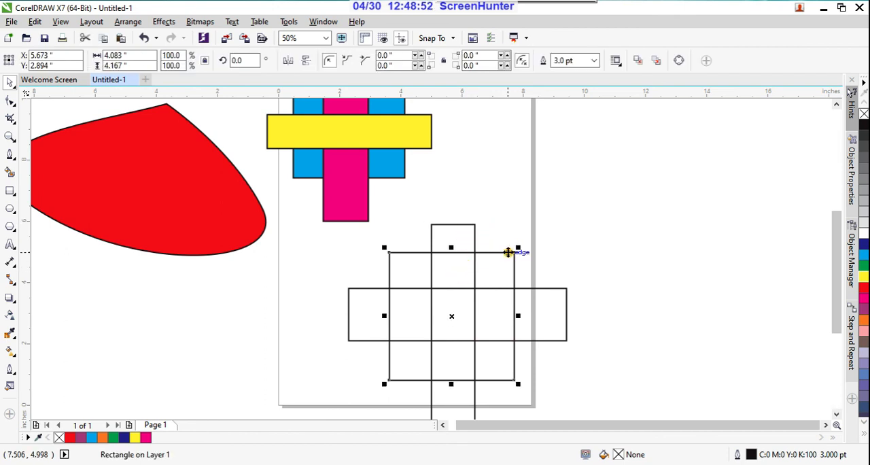
pyautogui.click(566, 289)
pyautogui.click(552, 251)
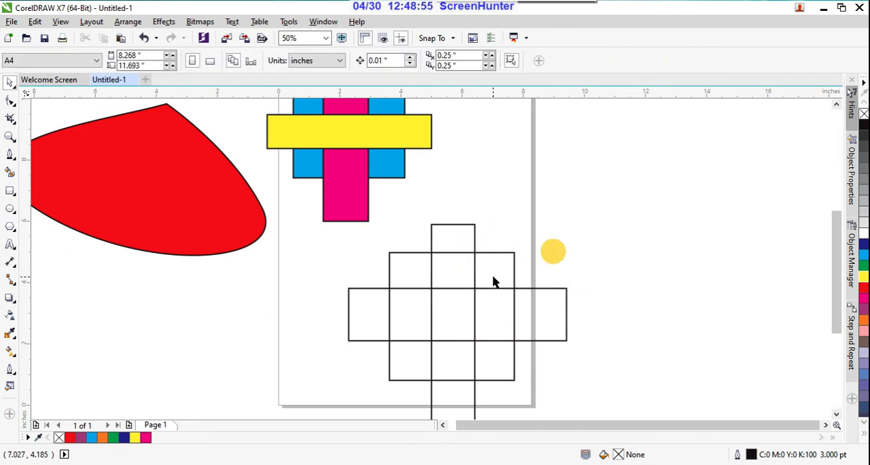
pyautogui.scroll(2, 492, 274)
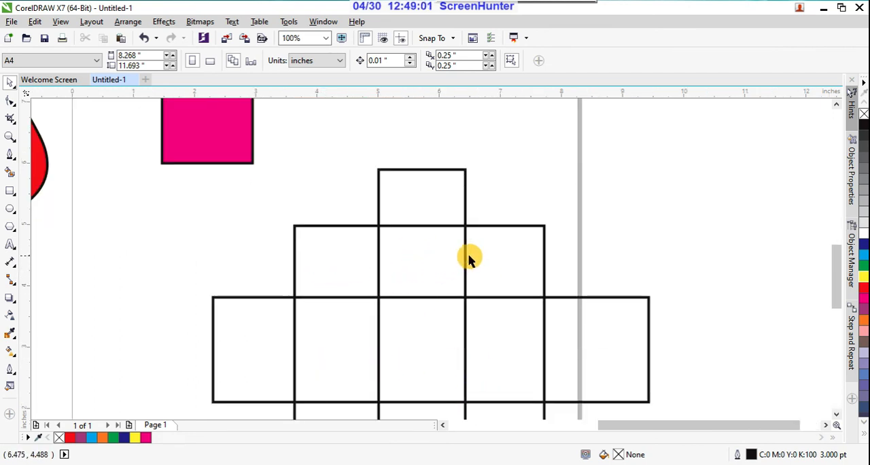
pyautogui.scroll(-2, 466, 258)
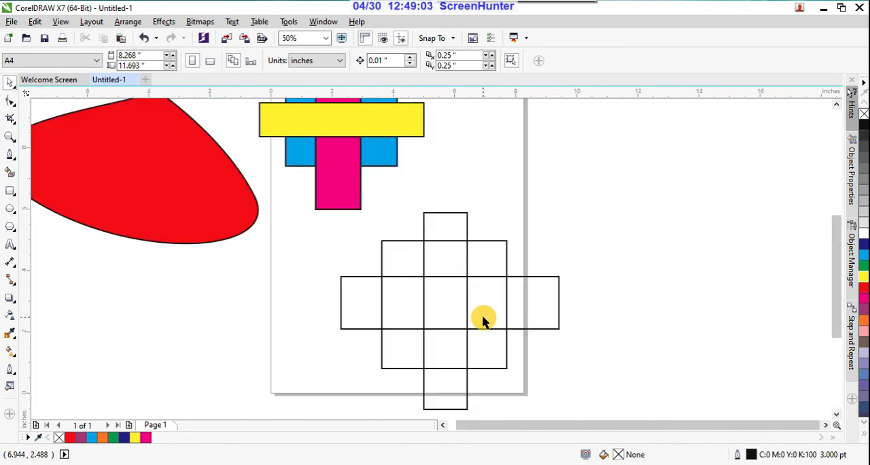
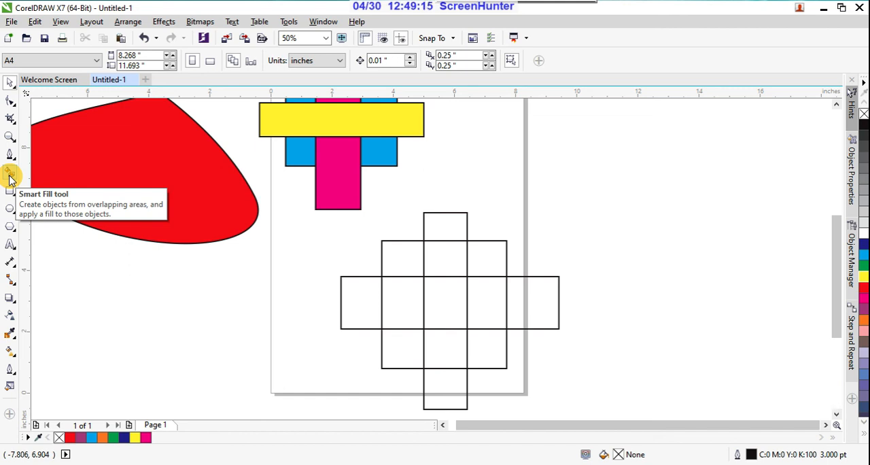
# Use Smart Fill to colour the four outer end areas of the overlapping unfilled rectangles yellow.
pyautogui.click(9, 176)
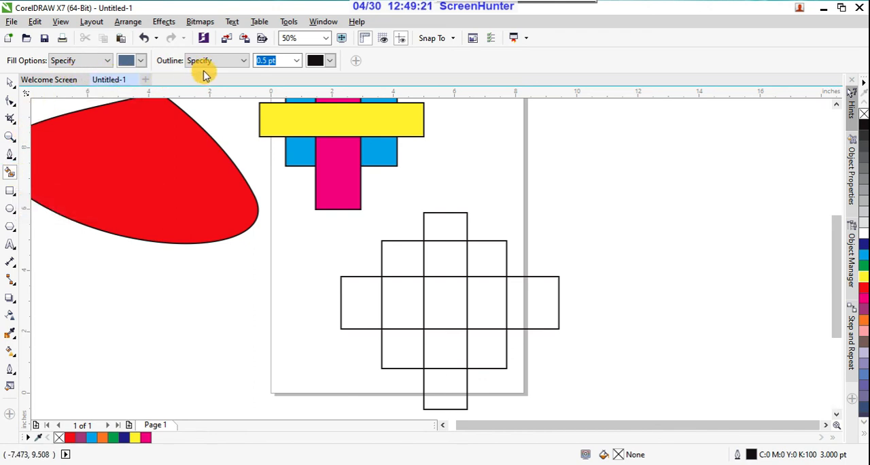
pyautogui.click(140, 61)
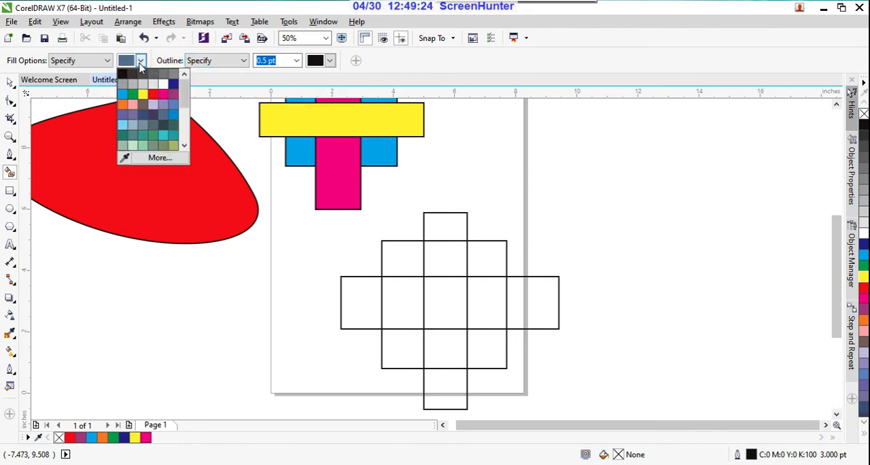
pyautogui.click(142, 99)
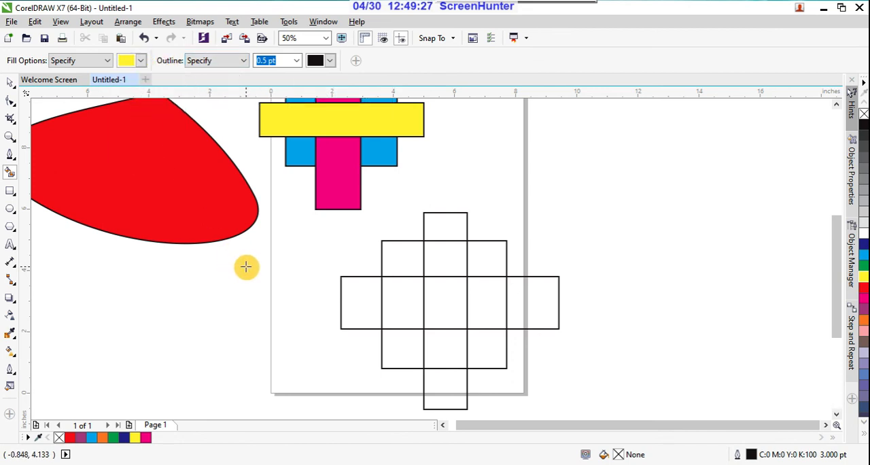
pyautogui.click(444, 225)
pyautogui.click(452, 397)
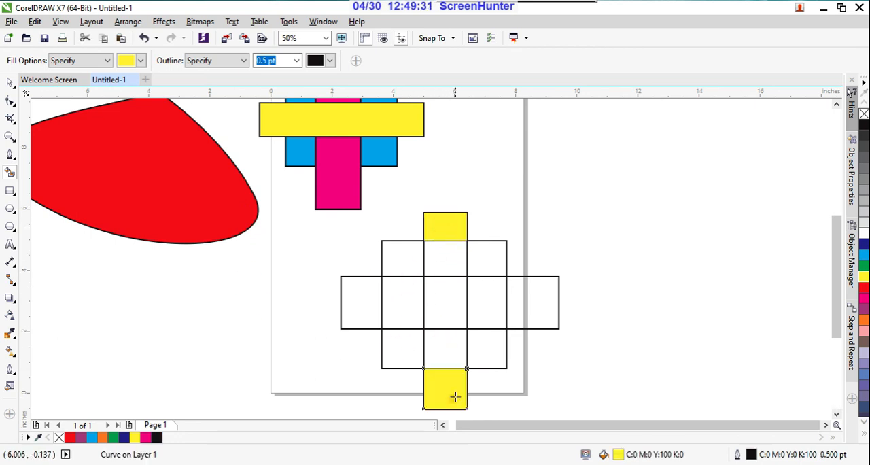
pyautogui.click(546, 299)
pyautogui.click(359, 307)
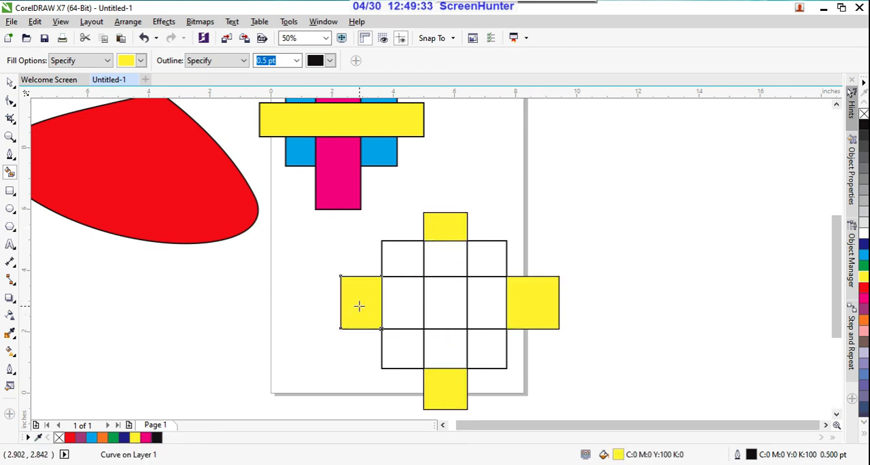
# Use Smart Fill to colour the four areas directly adjoining the centre of the overlapping rectangles red.
pyautogui.click(141, 61)
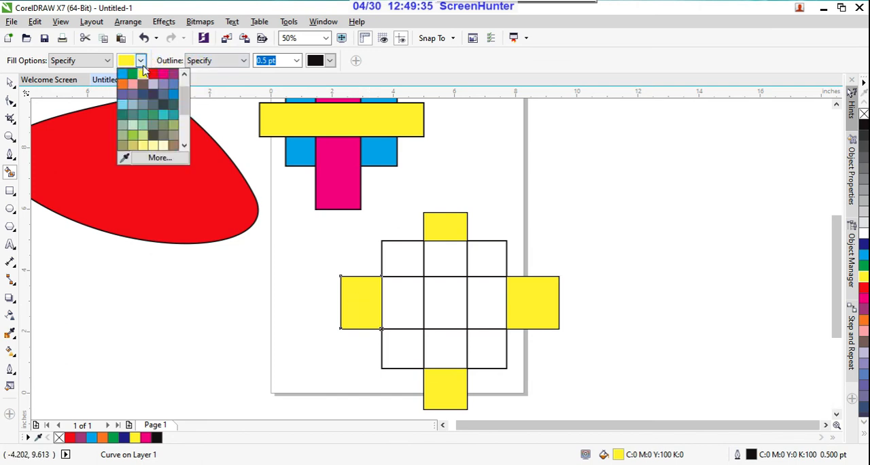
pyautogui.click(154, 72)
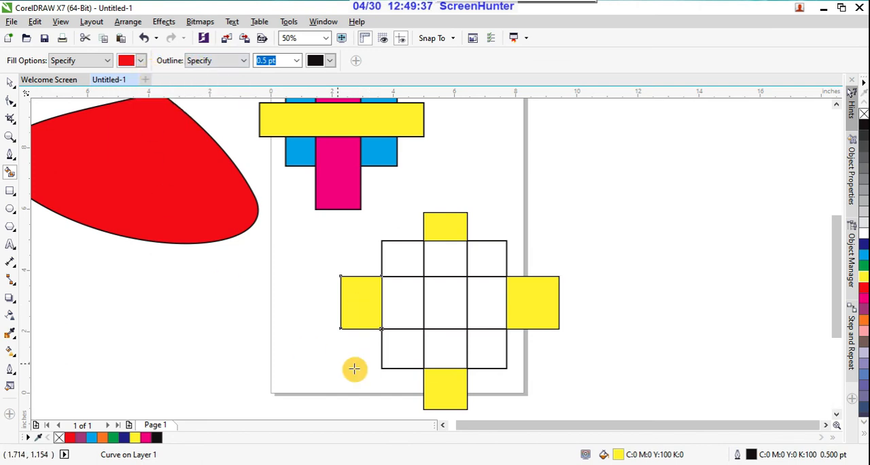
pyautogui.click(445, 260)
pyautogui.click(447, 350)
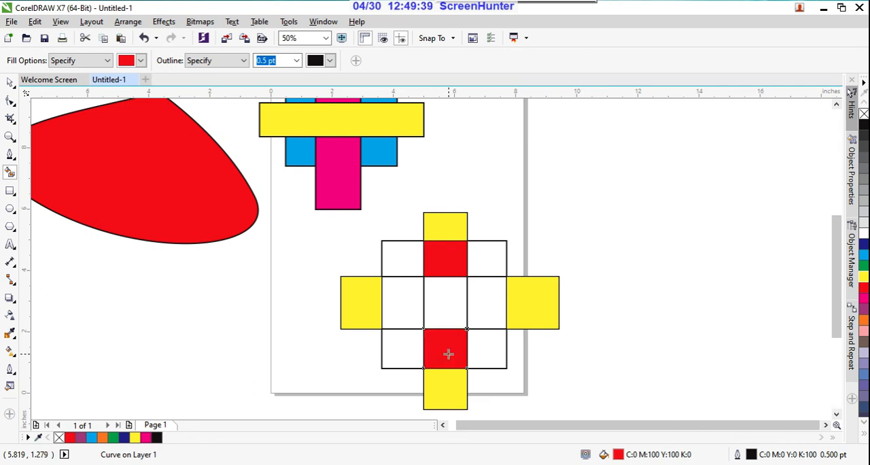
pyautogui.click(394, 310)
pyautogui.click(483, 301)
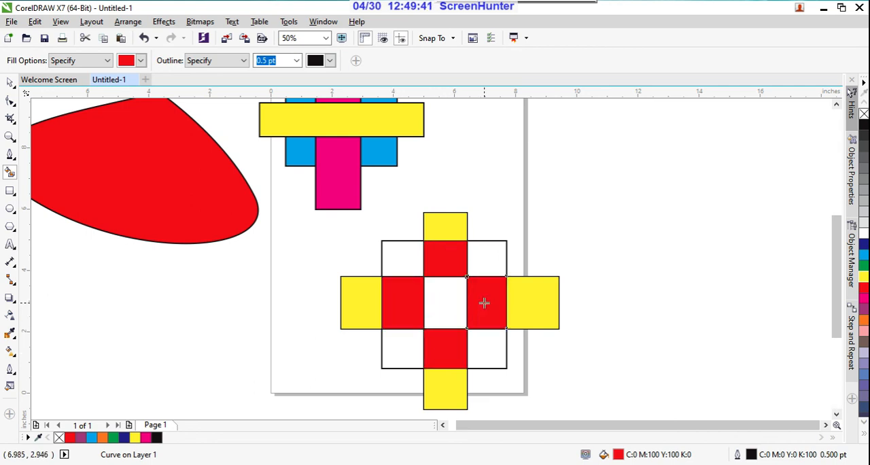
pyautogui.click(242, 161)
# Mix a custom light blue fill (C 61, M 0, Y 11, K 0) and Smart Fill the figure's four corner areas with it.
pyautogui.click(140, 61)
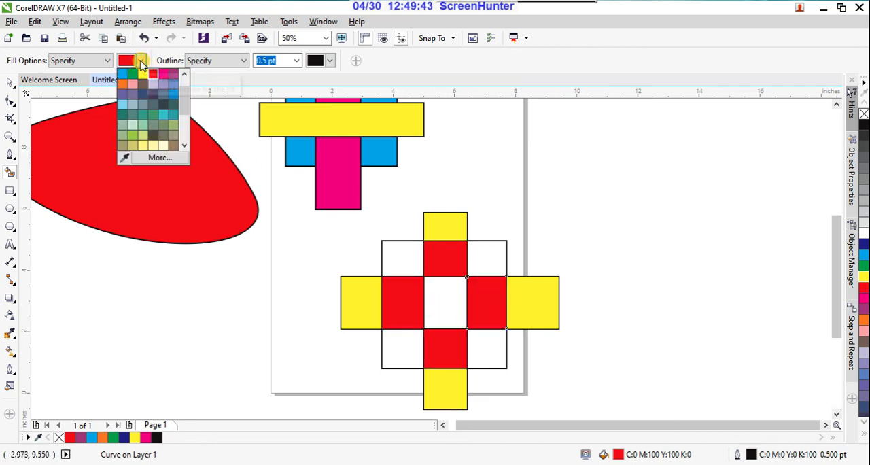
pyautogui.scroll(3, 186, 100)
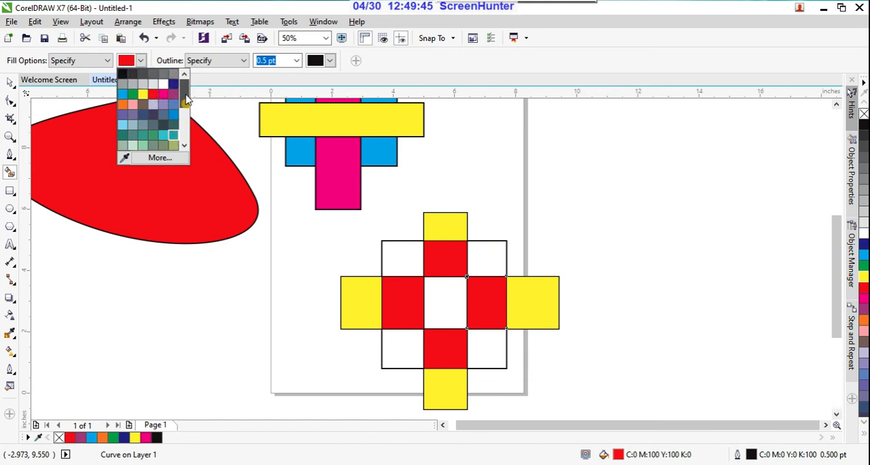
pyautogui.scroll(-5, 187, 102)
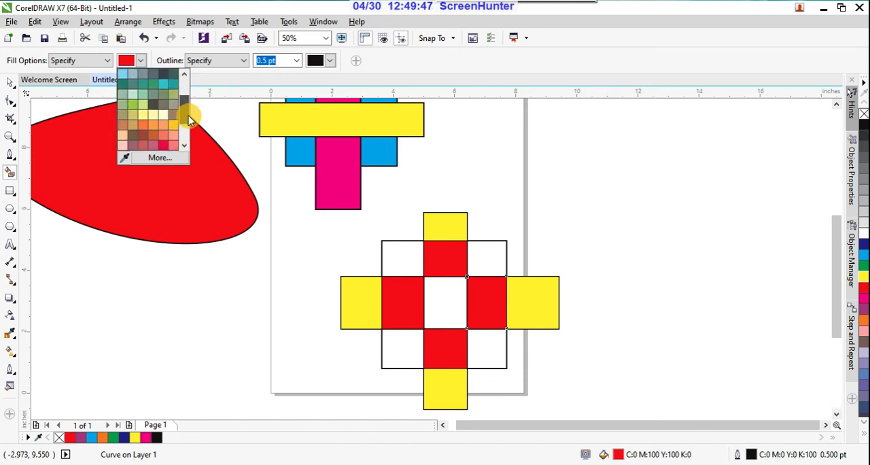
pyautogui.scroll(-3, 187, 122)
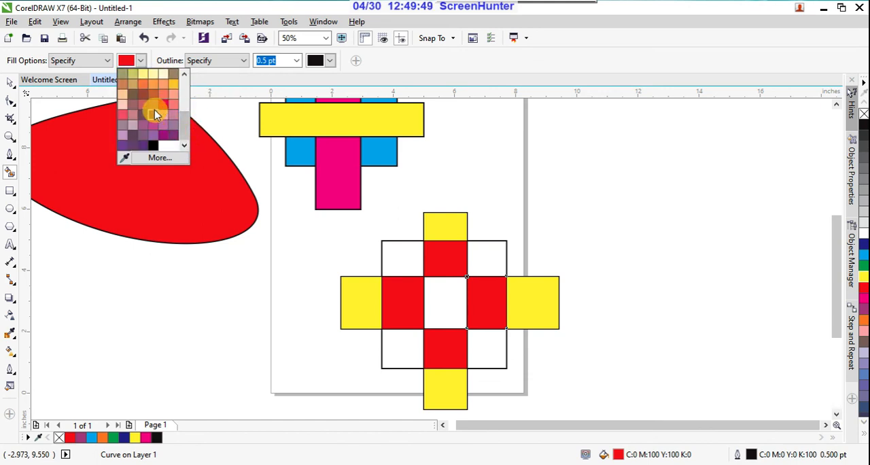
pyautogui.click(153, 160)
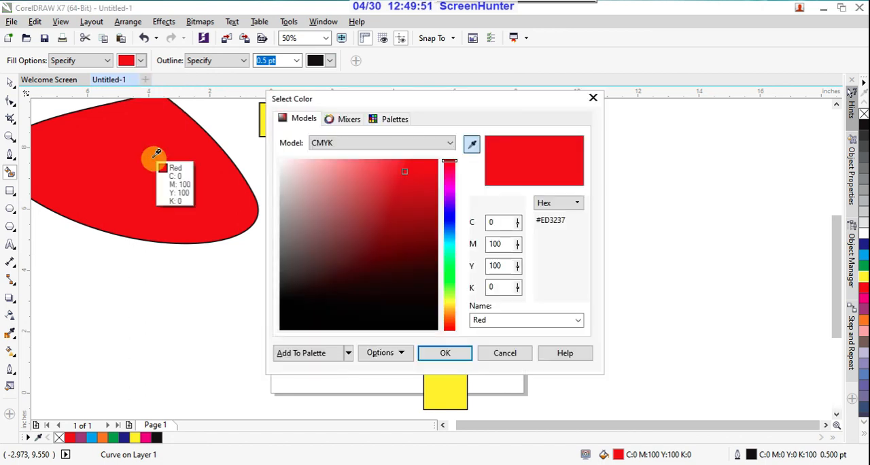
pyautogui.click(449, 243)
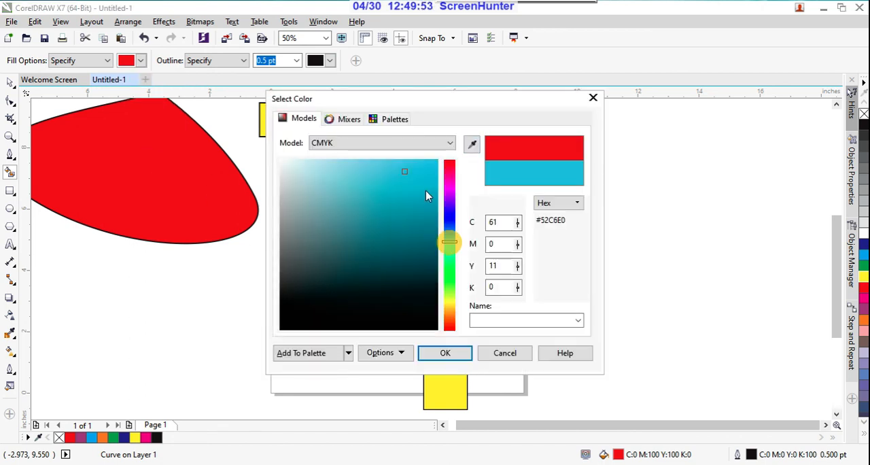
pyautogui.click(446, 354)
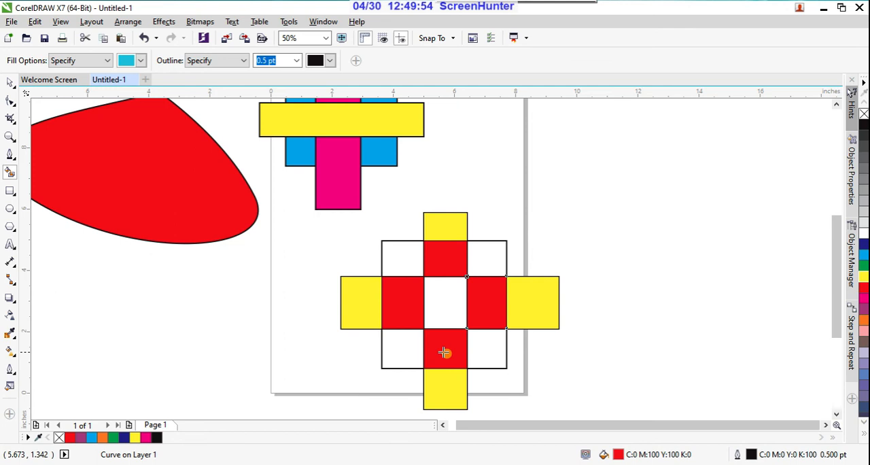
pyautogui.click(401, 257)
pyautogui.click(486, 352)
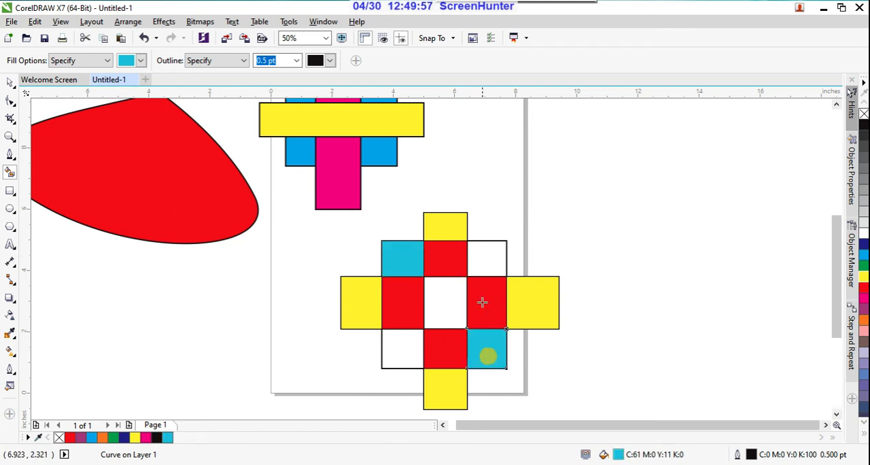
pyautogui.click(481, 262)
pyautogui.click(402, 352)
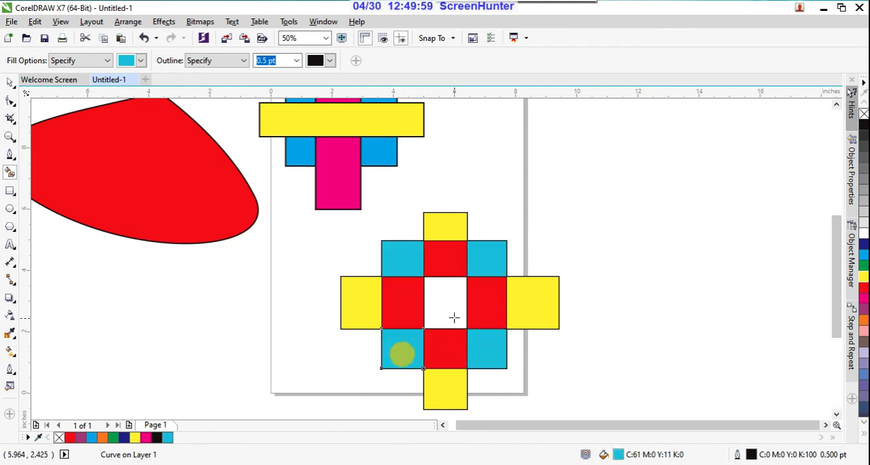
# Use Smart Fill to colour the central area of the overlapping rectangles yellow, and clear the selection with the Pick tool.
pyautogui.click(141, 61)
pyautogui.click(143, 94)
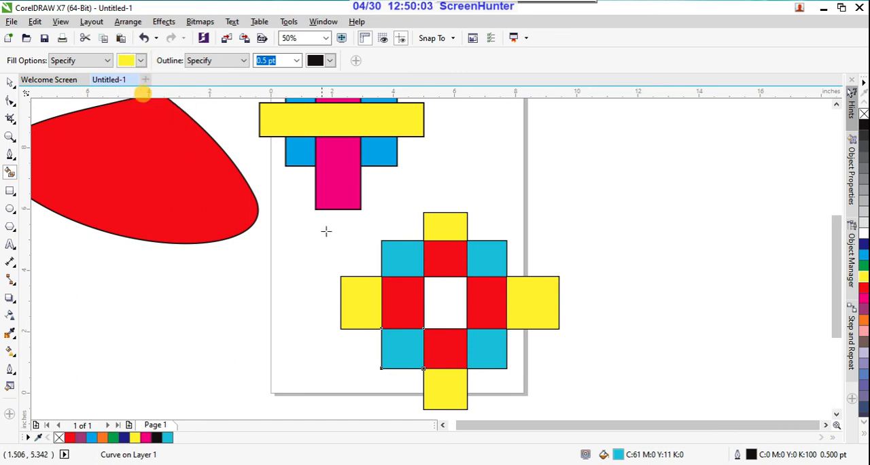
pyautogui.click(445, 303)
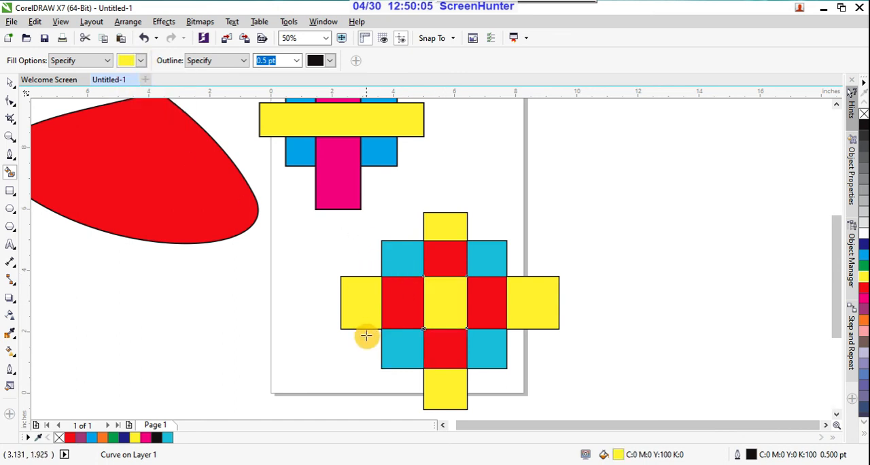
pyautogui.click(11, 83)
pyautogui.click(330, 262)
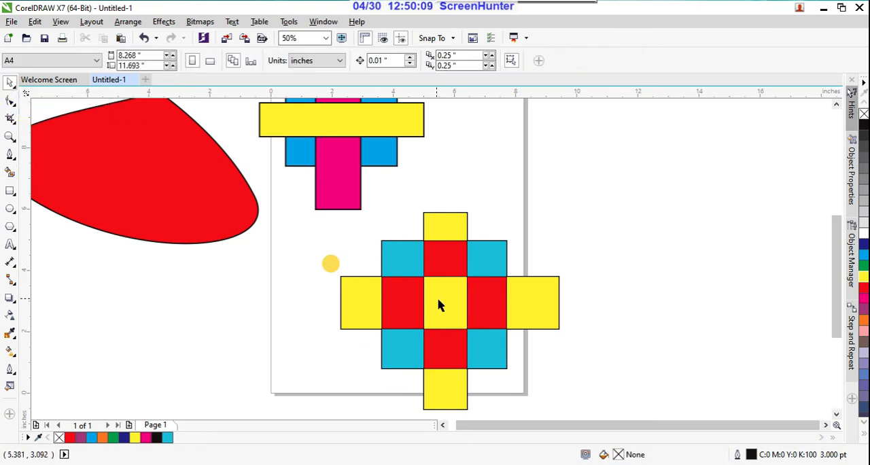
# Move the wide yellow rectangle off the magenta and cyan rectangles to the page's upper right edge.
pyautogui.scroll(-2, 448, 305)
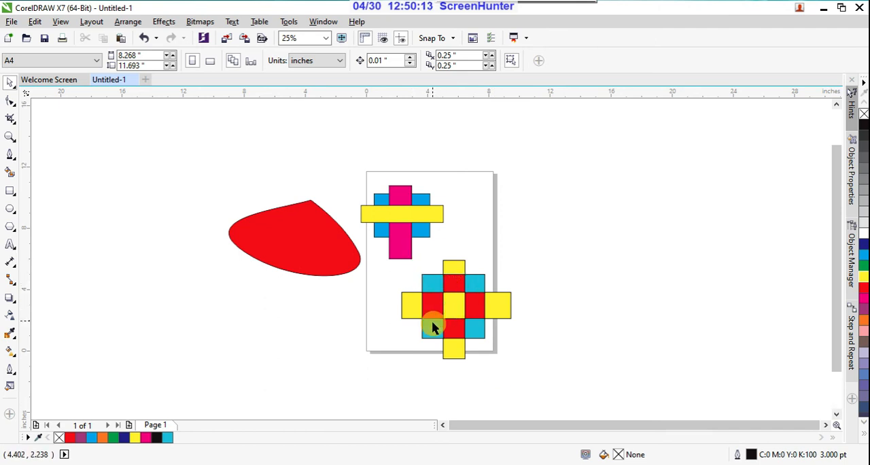
pyautogui.scroll(2, 457, 310)
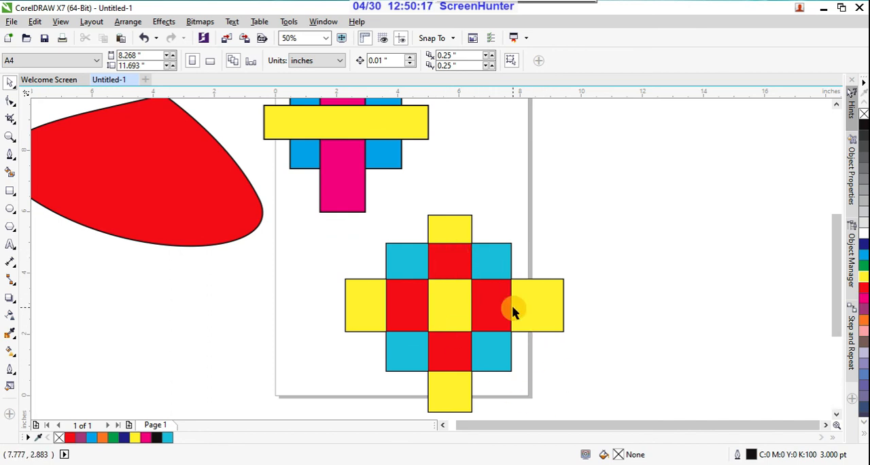
pyautogui.scroll(-2, 514, 306)
pyautogui.click(441, 216)
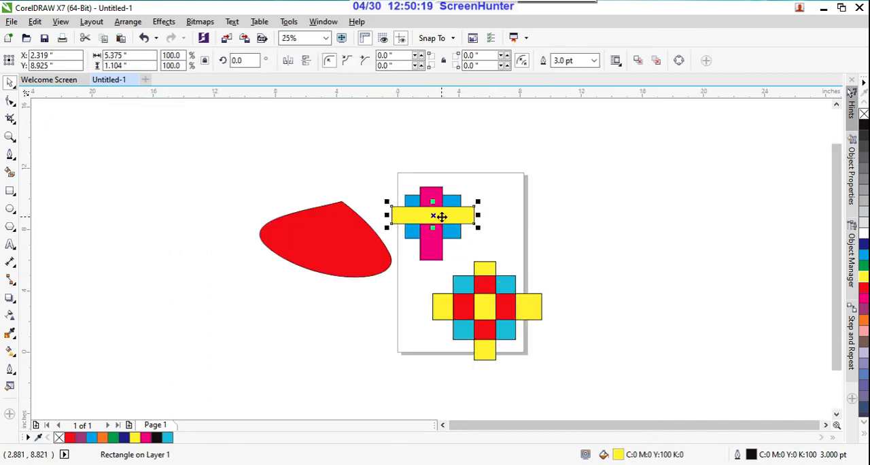
pyautogui.moveTo(445, 215); pyautogui.dragTo(536, 185)
pyautogui.click(434, 229)
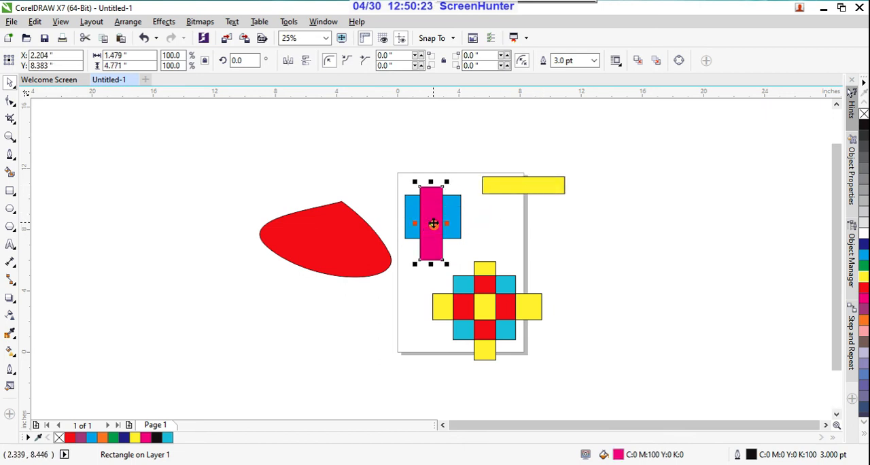
pyautogui.click(578, 279)
# Move the top, centre and bottom yellow fill pieces and the unfilled rectangles beneath them out of the overlapping figure.
pyautogui.click(484, 267)
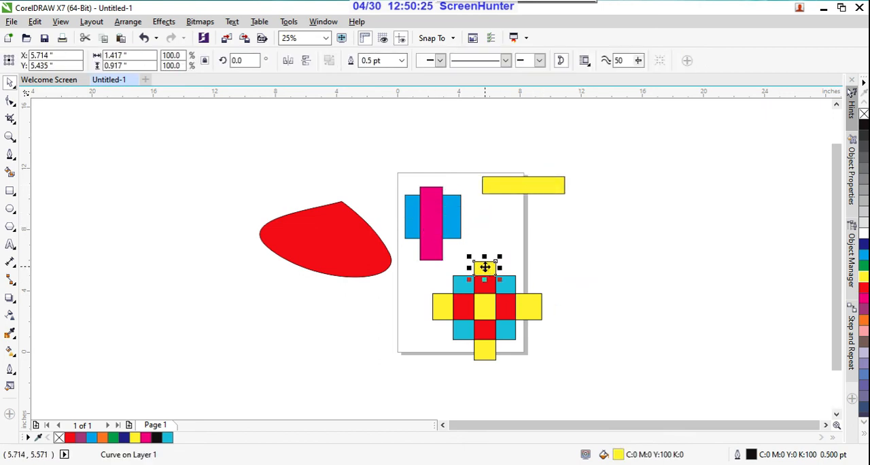
pyautogui.moveTo(484, 267); pyautogui.dragTo(528, 247)
pyautogui.click(493, 310)
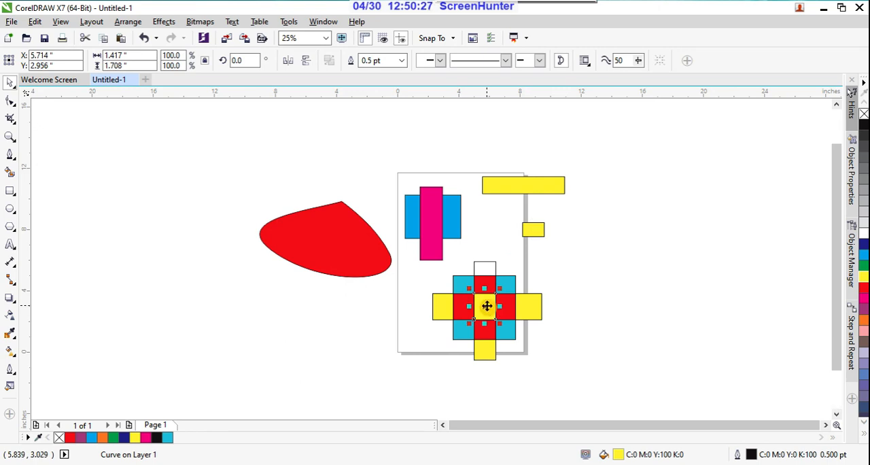
pyautogui.moveTo(494, 310); pyautogui.dragTo(538, 382)
pyautogui.click(481, 350)
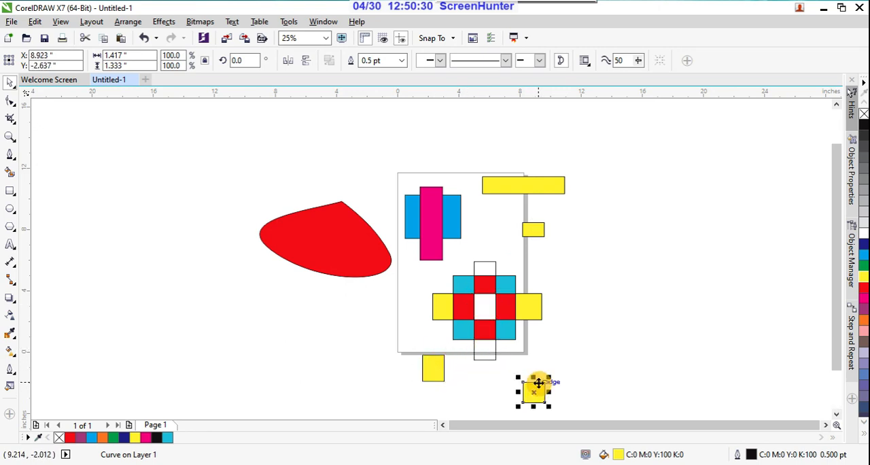
pyautogui.click(496, 359)
pyautogui.moveTo(494, 352); pyautogui.dragTo(636, 348)
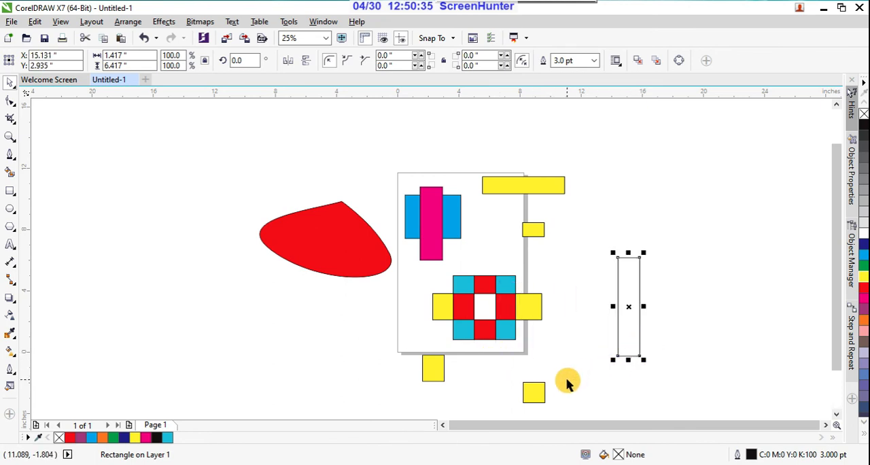
pyautogui.click(514, 331)
pyautogui.moveTo(518, 338); pyautogui.dragTo(583, 349)
# Undo the moves of the fill pieces and unfilled rectangles, and select the magenta rectangle.
pyautogui.hotkey('ctrl', 'z')
pyautogui.hotkey('ctrl', 'z')
pyautogui.hotkey('ctrl', 'z')
pyautogui.hotkey('ctrl', 'z')
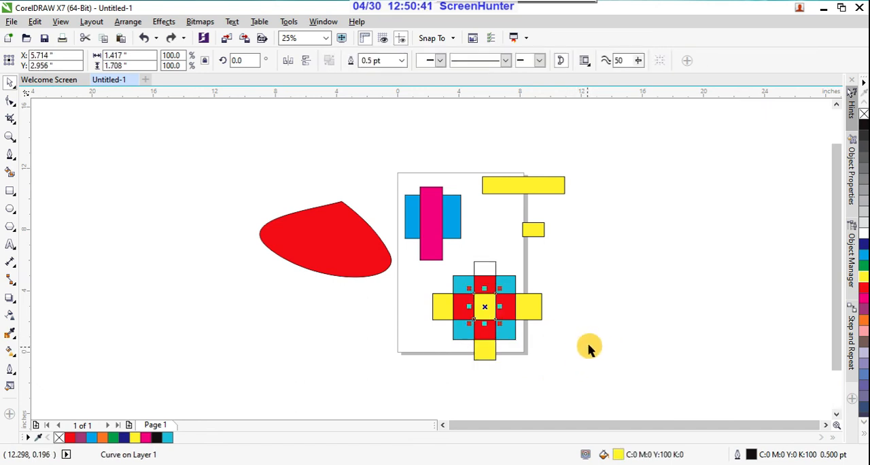
pyautogui.hotkey('ctrl', 'z')
pyautogui.click(597, 341)
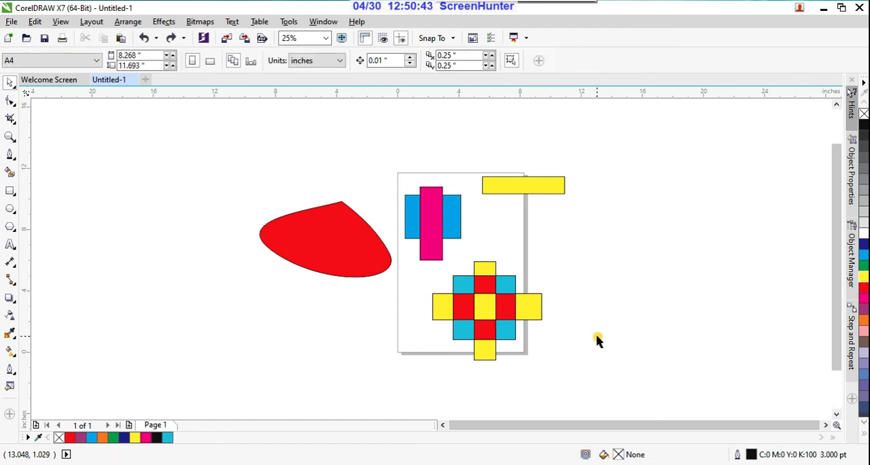
pyautogui.click(431, 226)
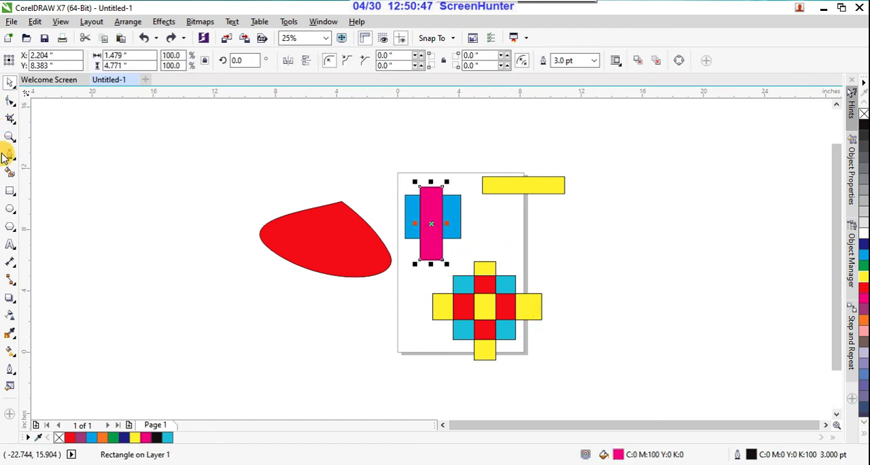